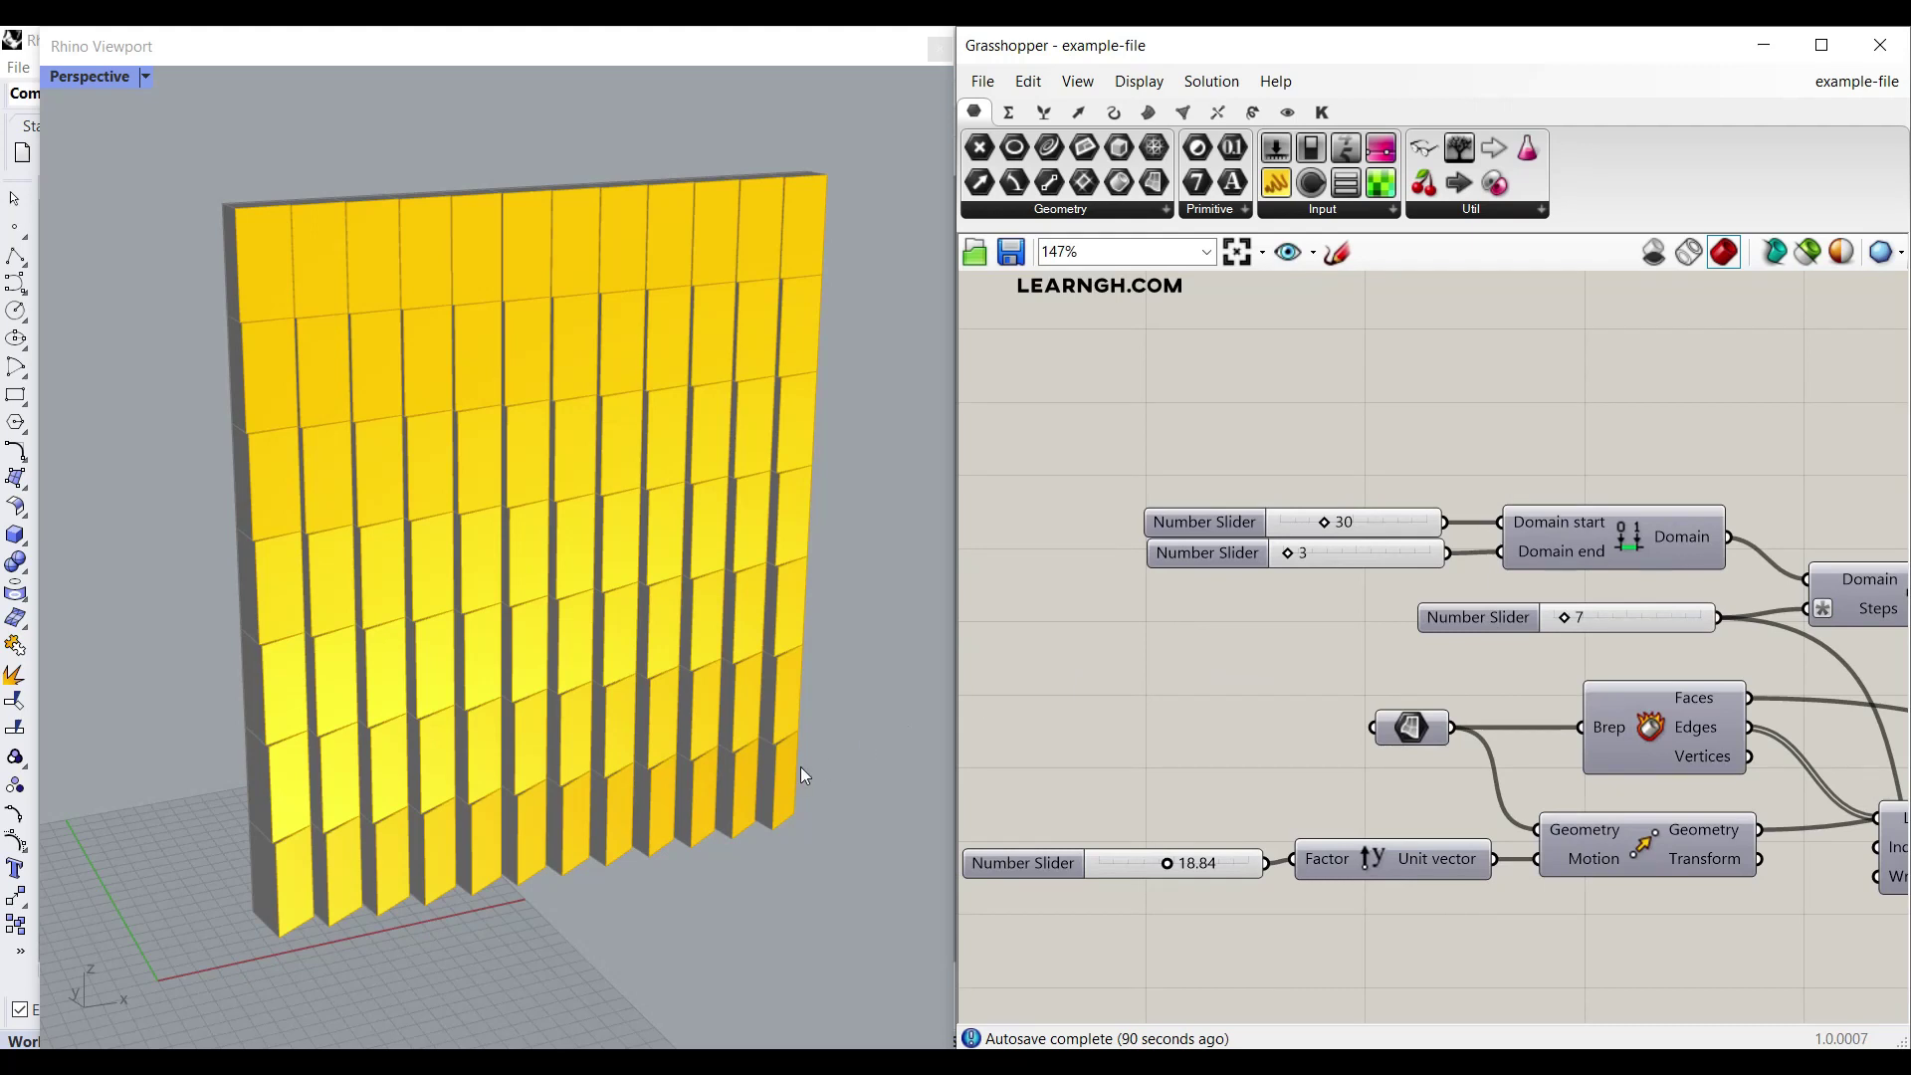
Step: Set the Range's domain start slider to 61 and its domain end slider to 0
right_click_drag(1124, 523, 1223, 524)
left_click_drag(1429, 525, 1472, 529)
scroll(409, 832, "up", 6)
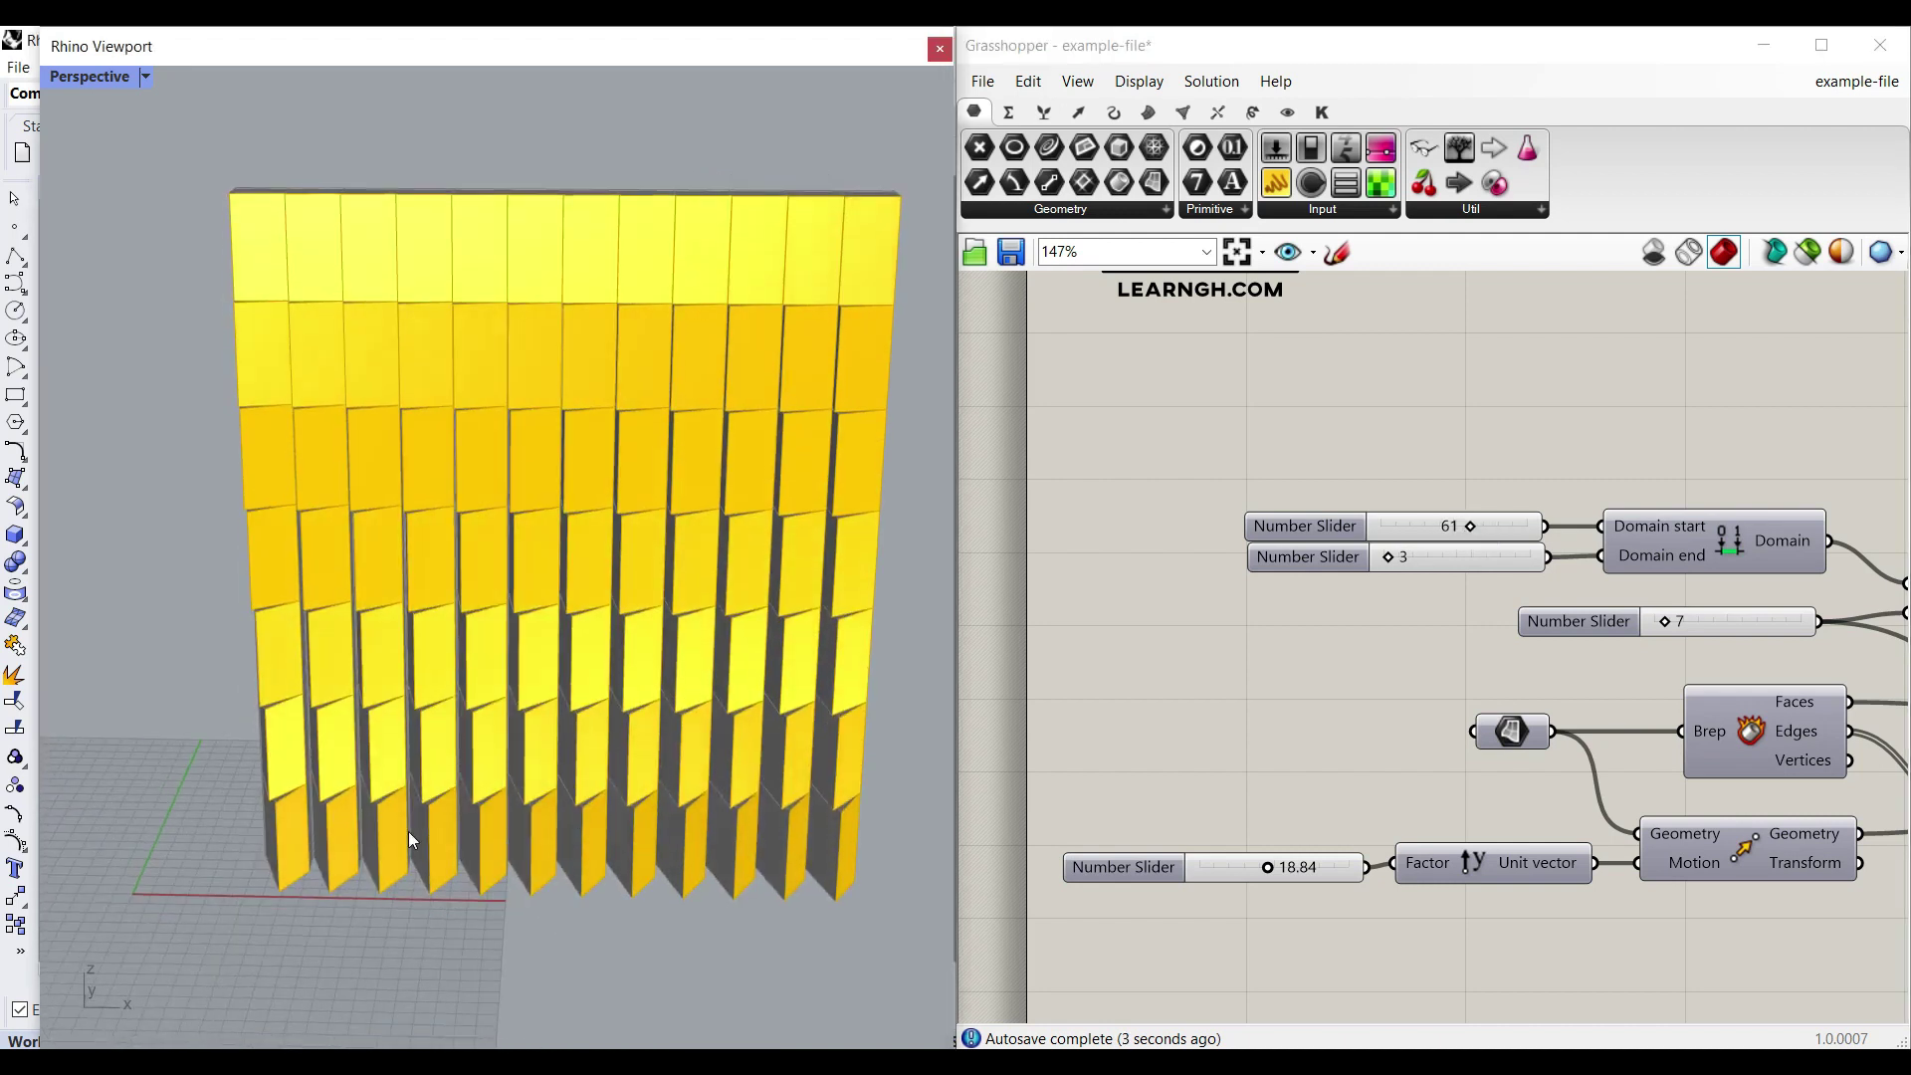
scroll(337, 808, "up", 3)
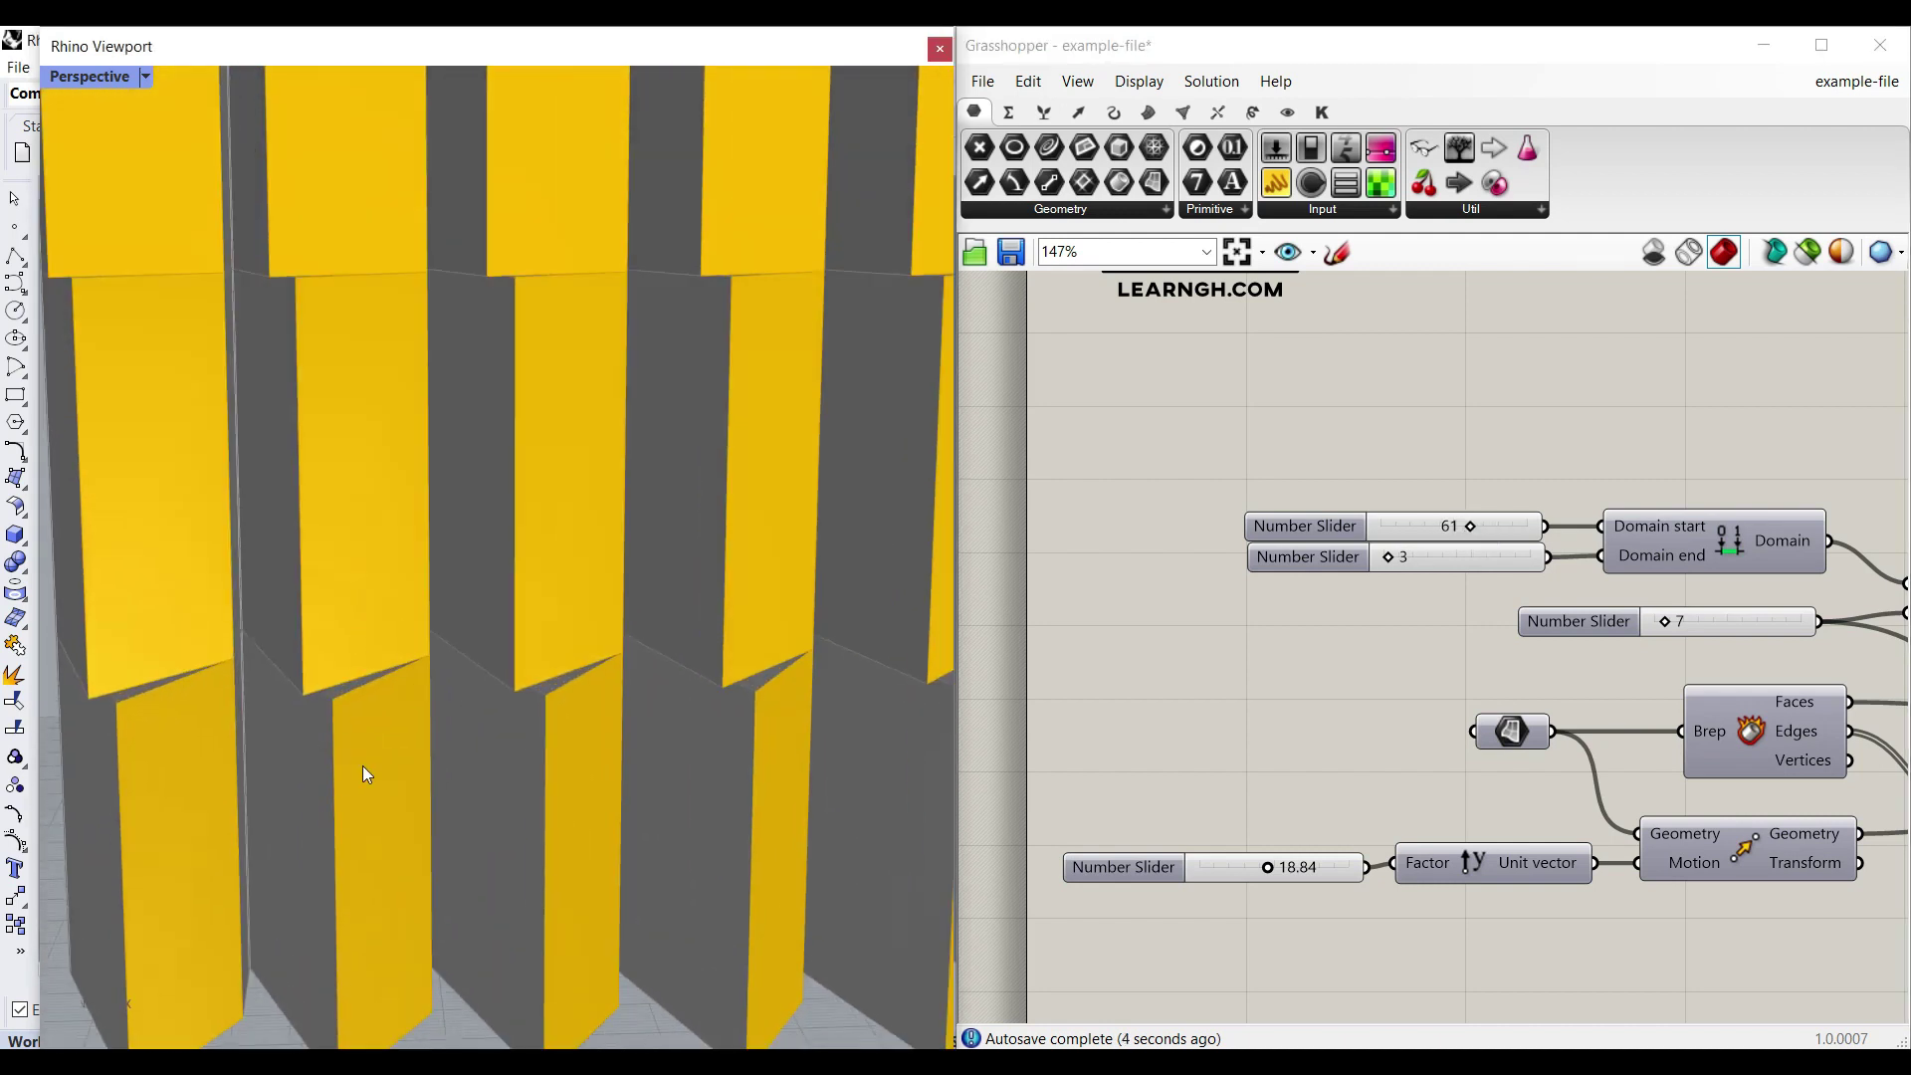
scroll(408, 756, "down", 6)
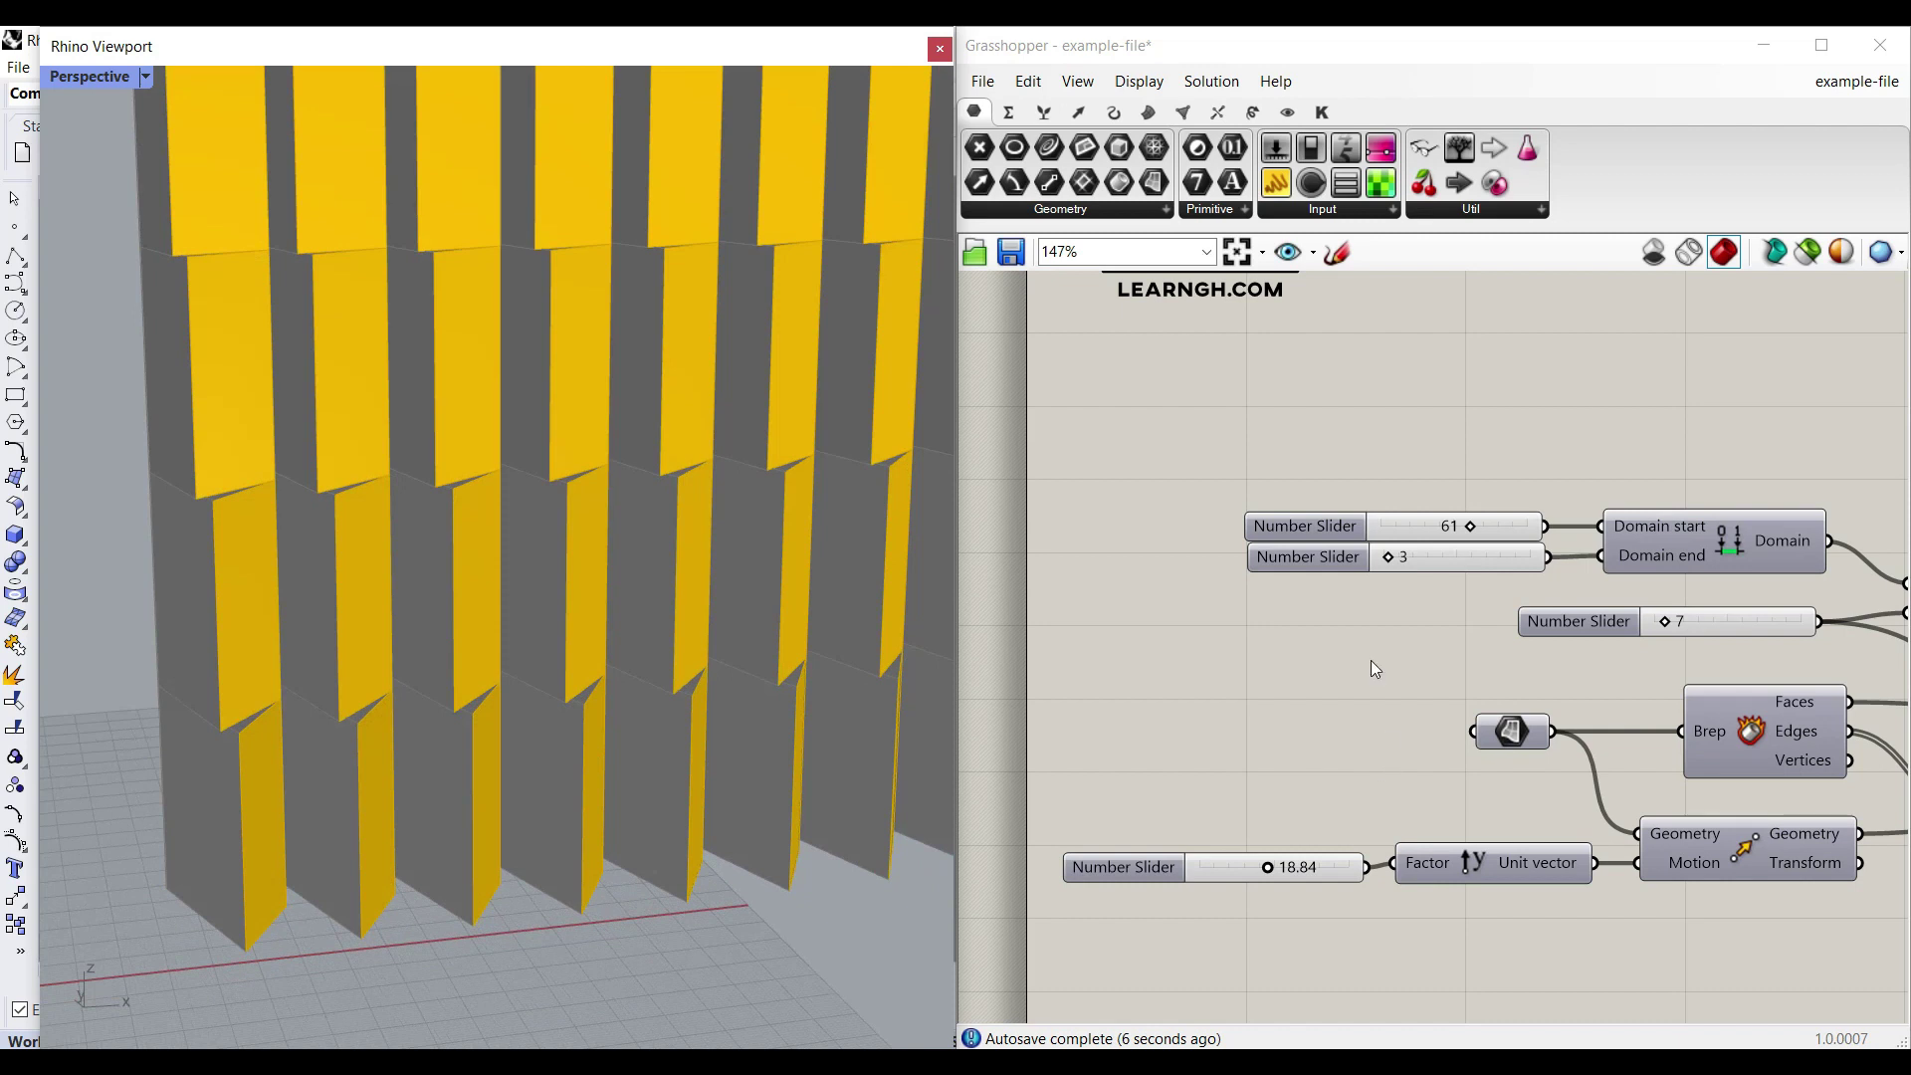
mouse_move(1385, 559)
left_mouse_down()
mouse_move(1441, 560)
mouse_move(1363, 557)
left_mouse_up()
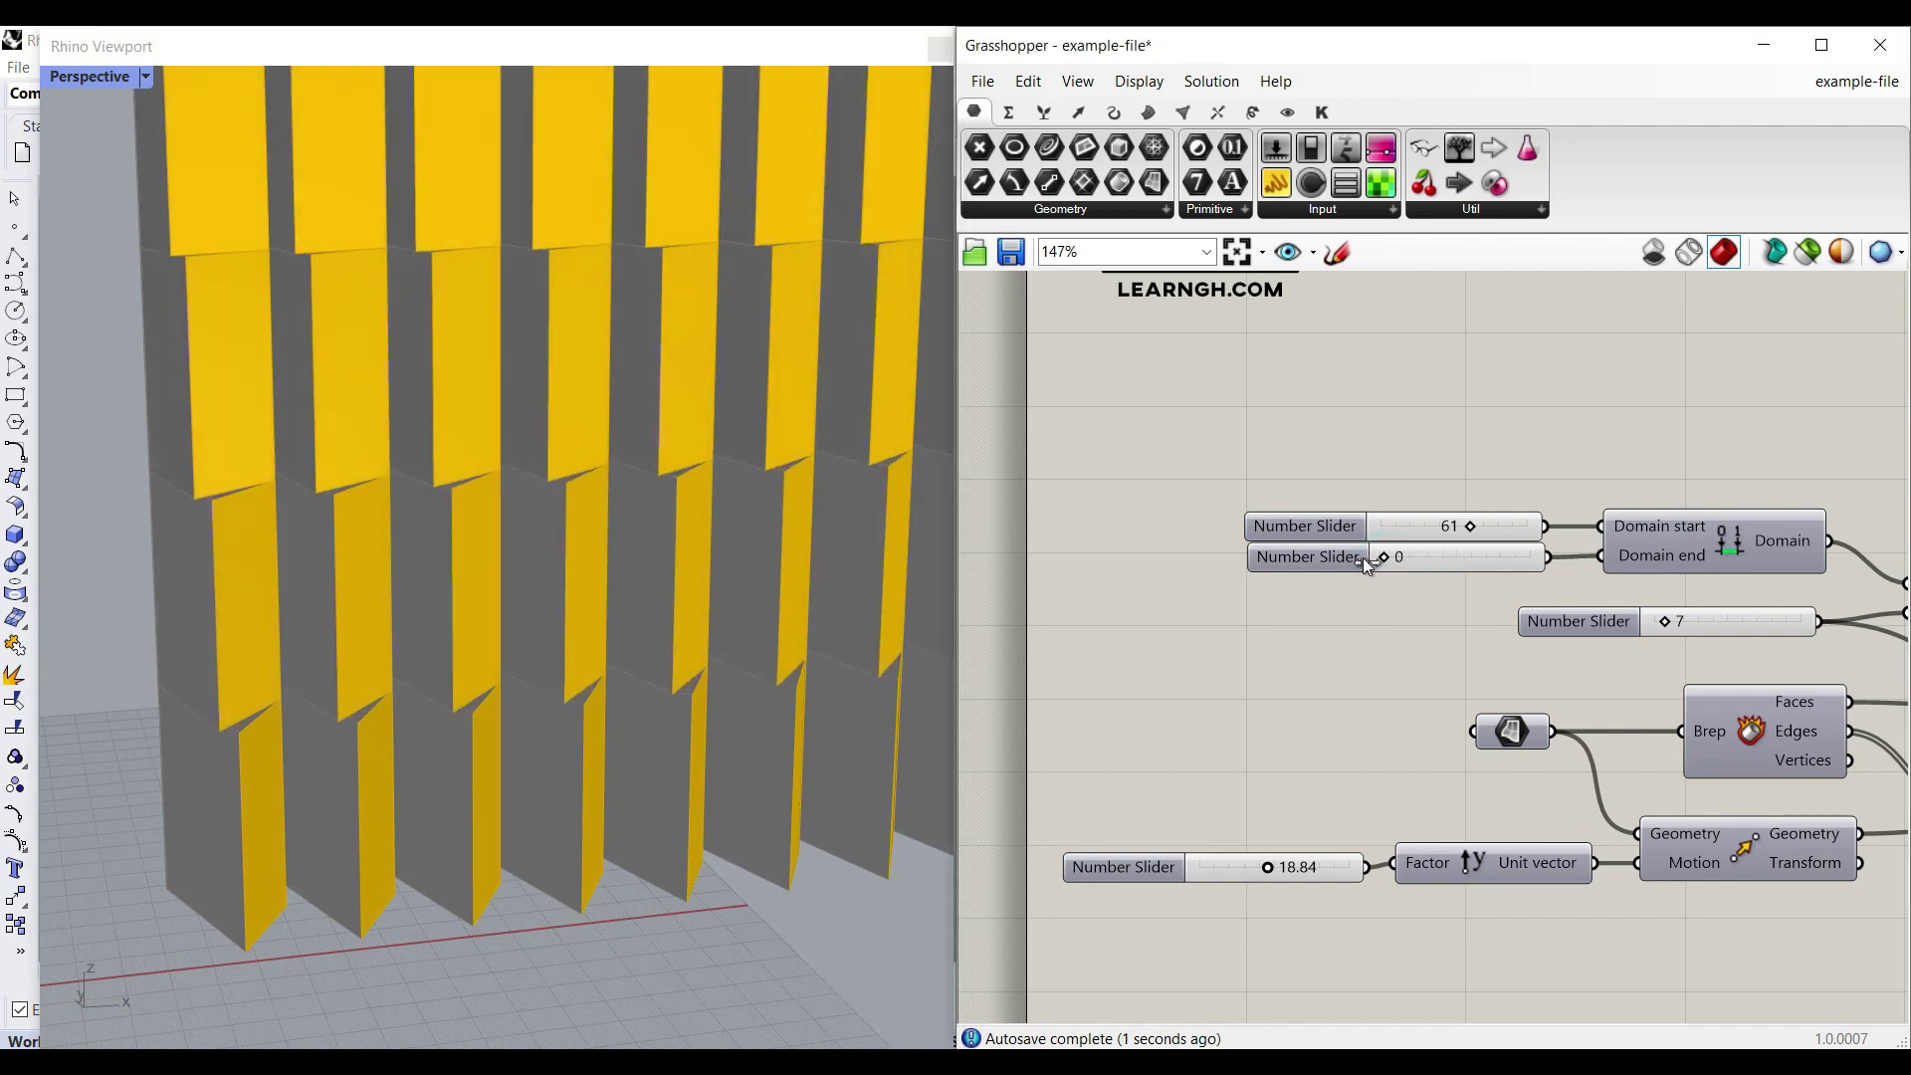
Step: Try the Range's step-count slider at 1, and raise it to 8 rows
left_click_drag(1672, 625, 1622, 621)
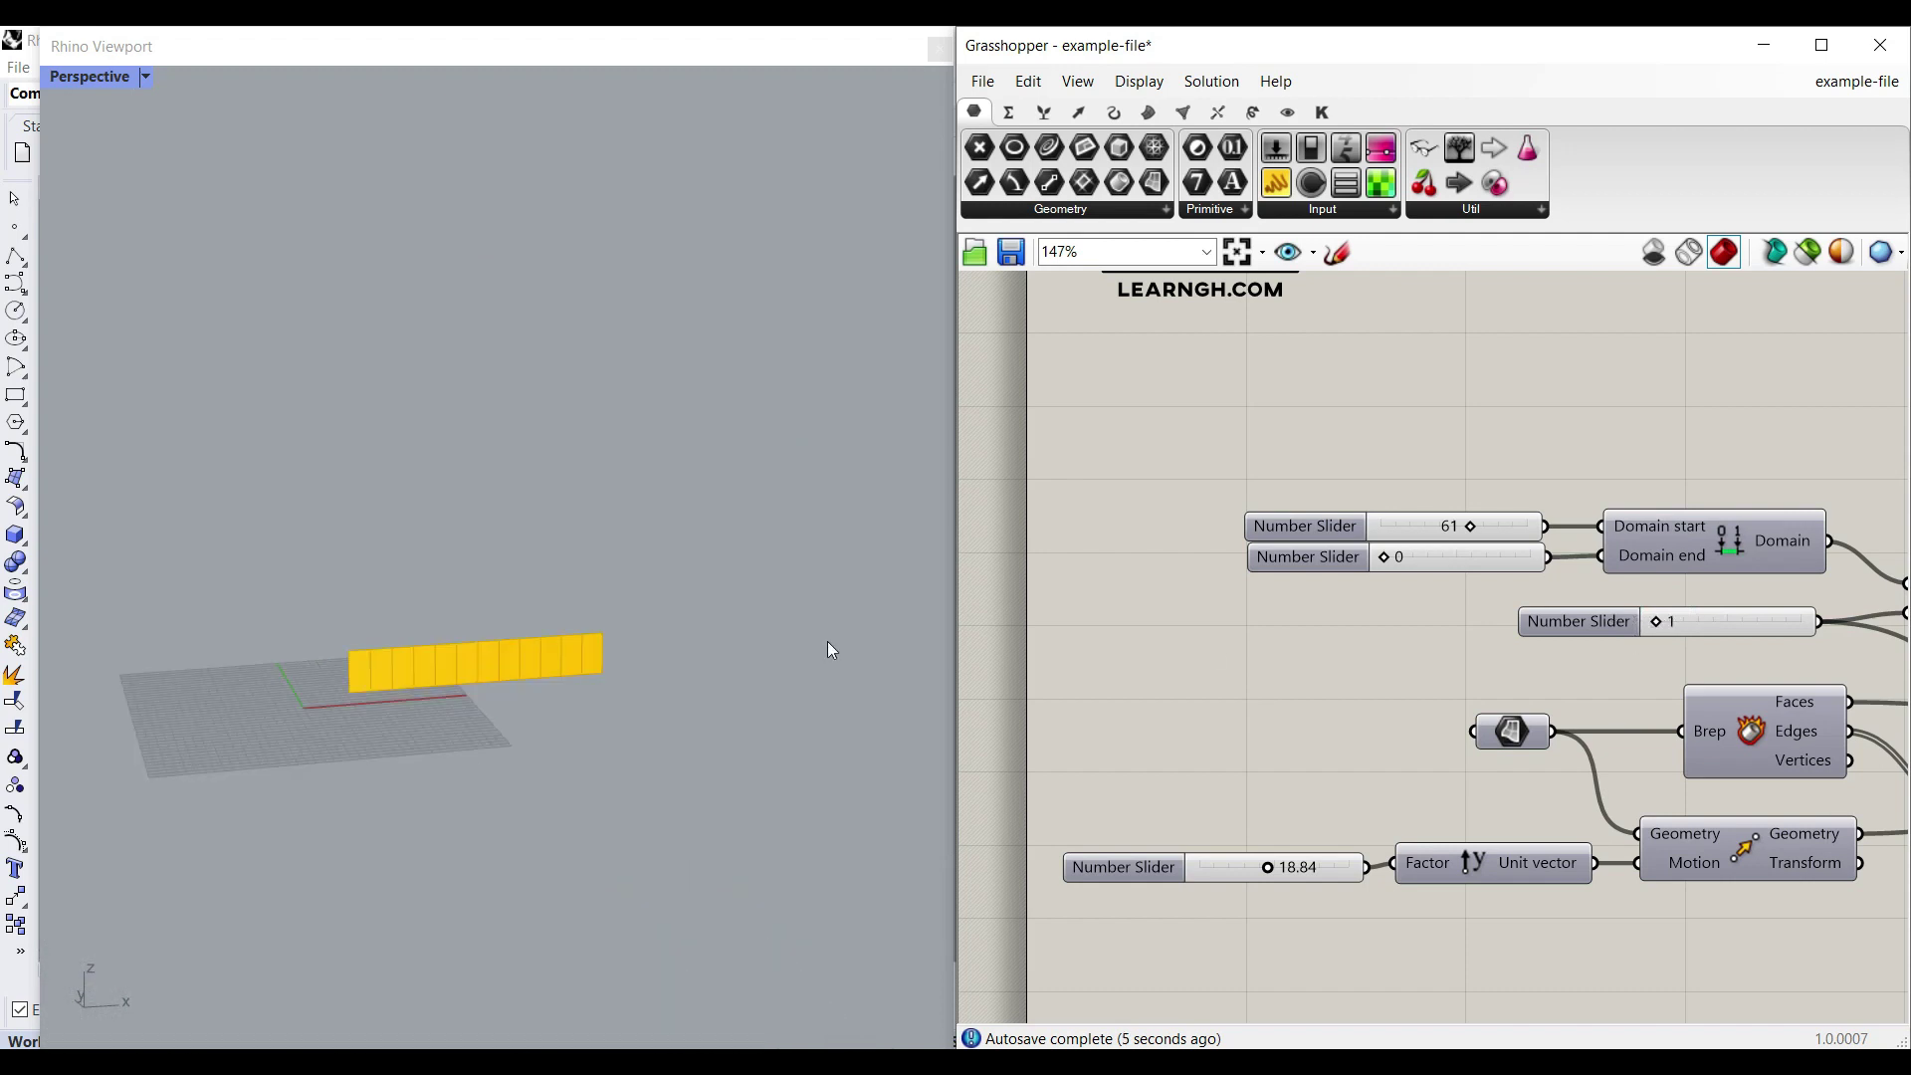
scroll(428, 672, "up", 3)
left_click_drag(1655, 626, 1666, 624)
Step: Lower the minimum of the linear array's count slider and set the count to 1
scroll(587, 696, "down", 3)
right_click_drag(1556, 696, 1456, 647)
scroll(1456, 646, "down", 5)
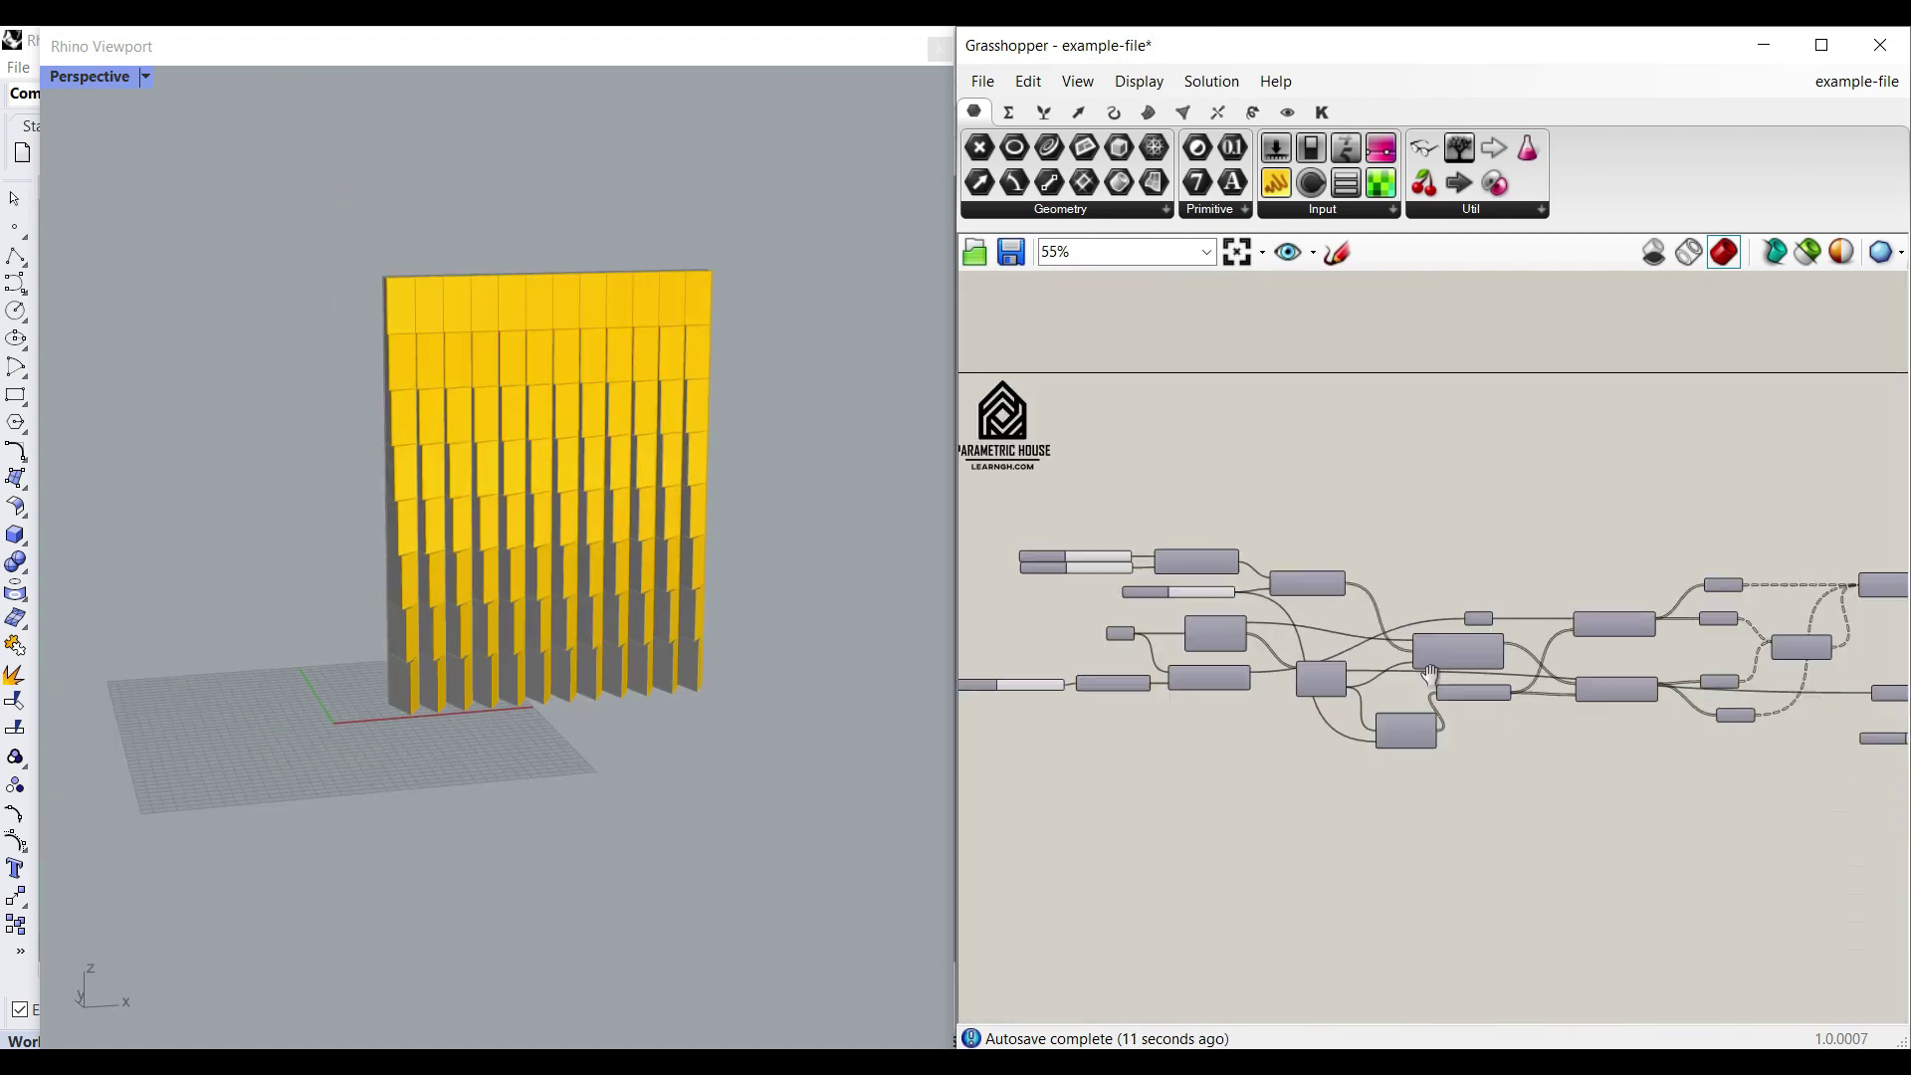
scroll(1574, 707, "up", 10)
left_click_drag(1476, 683, 1144, 669)
double_click(1073, 654)
left_click(1237, 694)
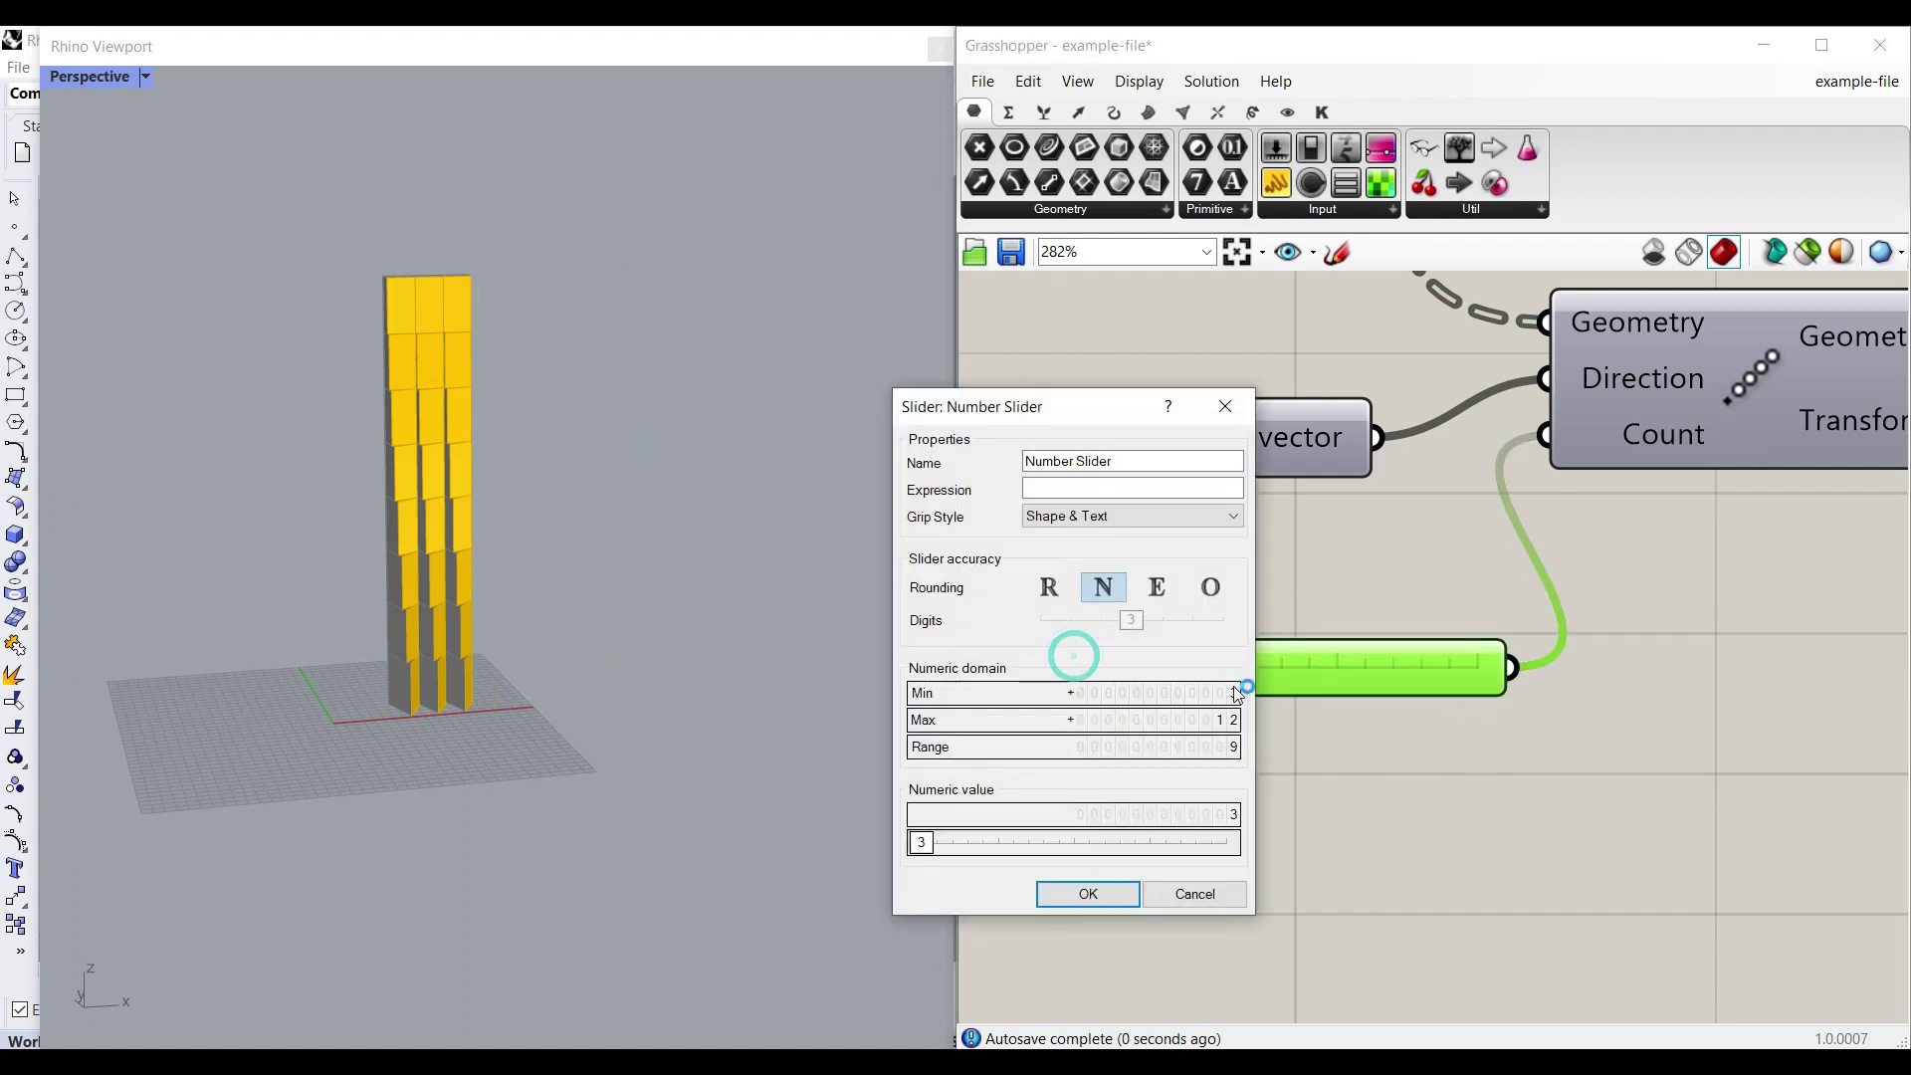
left_click(1090, 894)
left_click_drag(1247, 666, 1198, 674)
Step: Examine the single stacked column of rotated panels up close, from the side and at its base
right_click_drag(418, 542, 490, 598)
scroll(489, 597, "up", 6)
right_click_drag(398, 637, 396, 542)
scroll(273, 548, "down", 4)
scroll(372, 820, "up", 6)
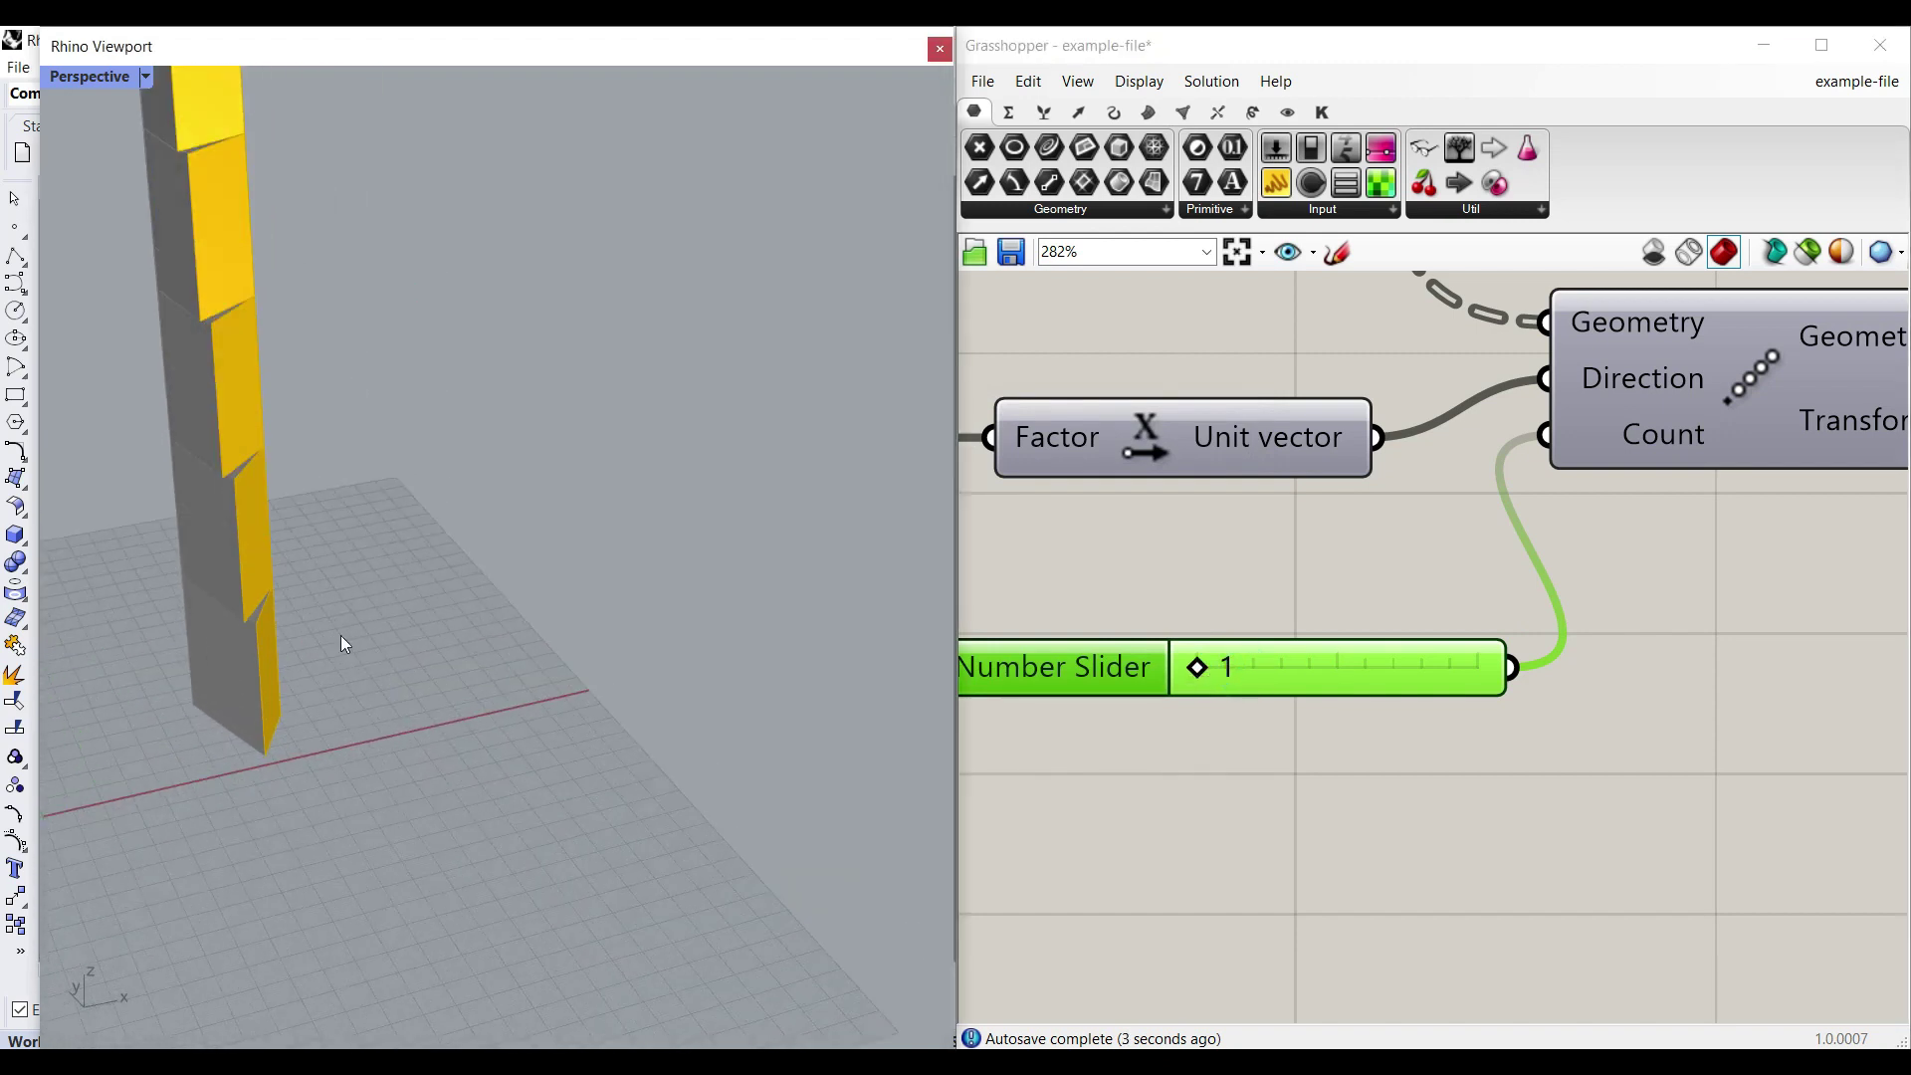
right_click_drag(370, 693, 330, 280)
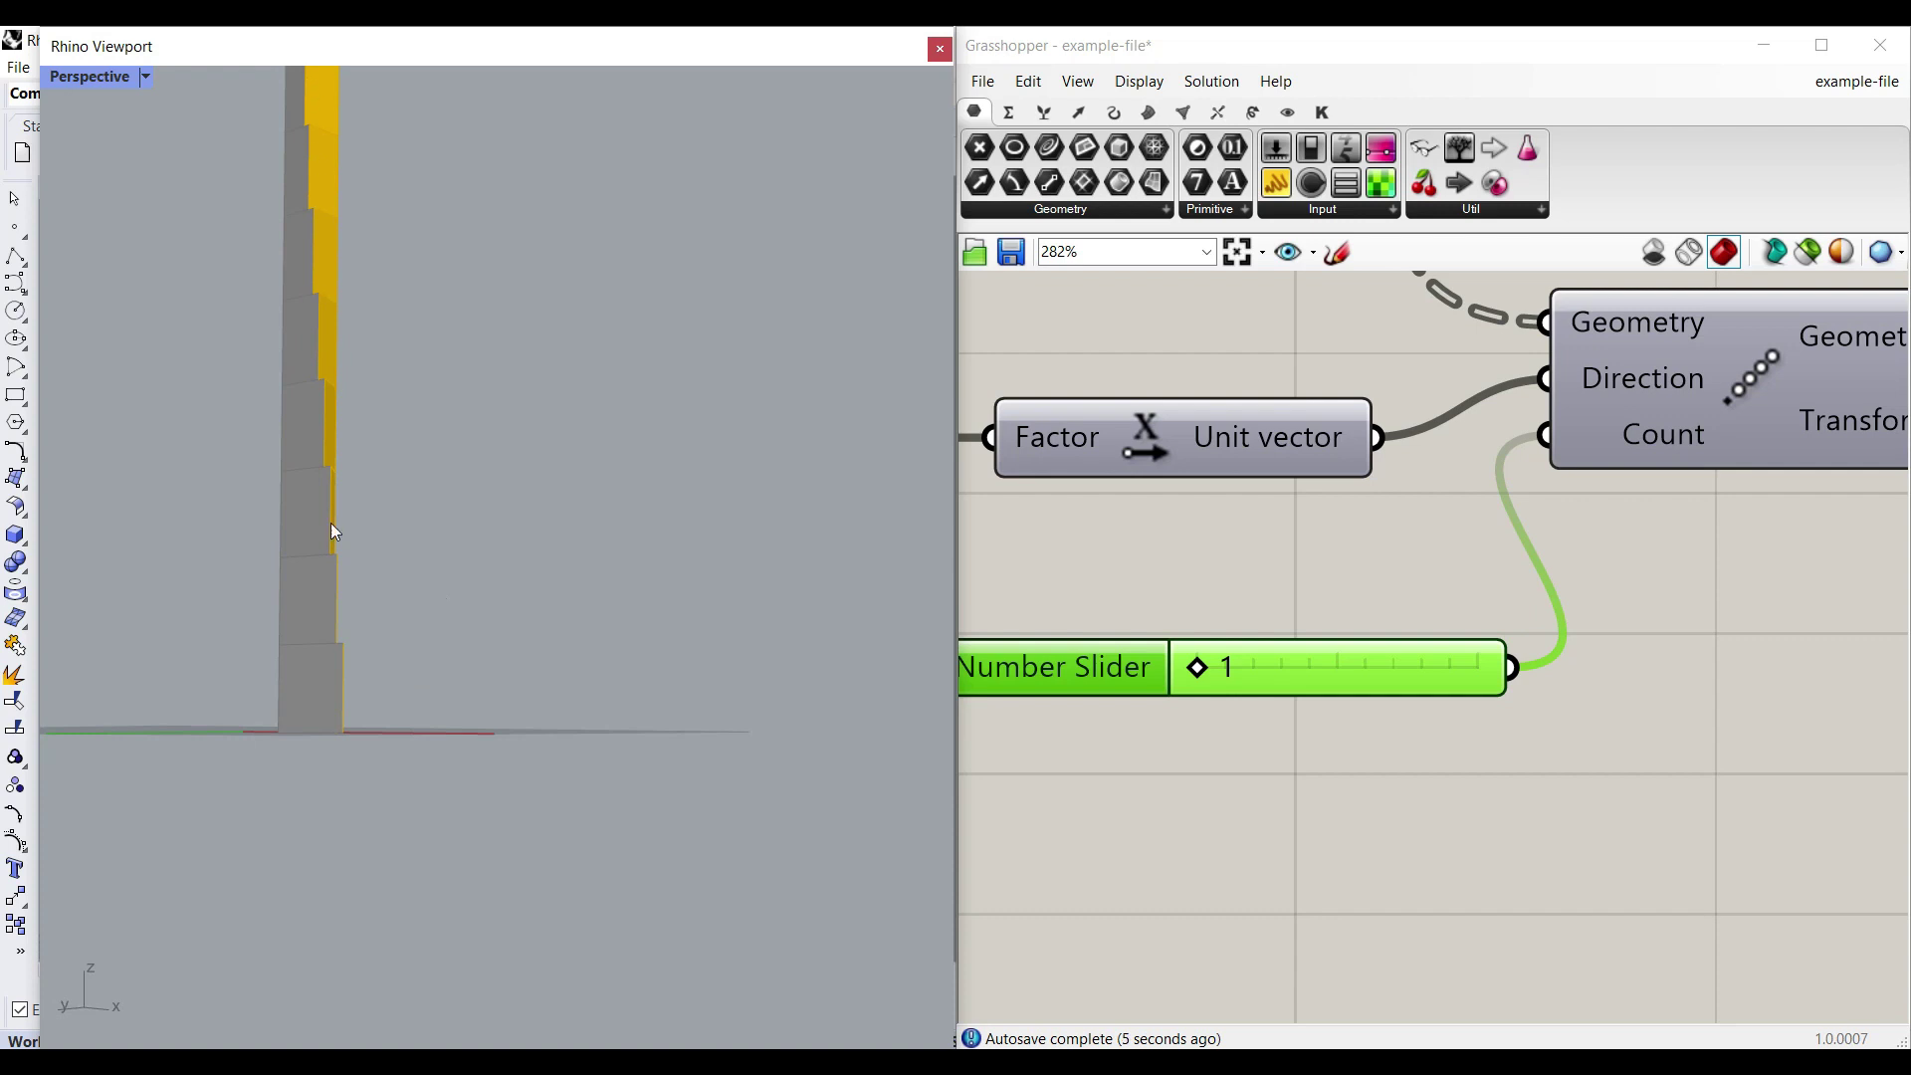
scroll(331, 522, "down", 2)
right_click_drag(403, 615, 303, 559)
scroll(302, 558, "up", 2)
scroll(1483, 601, "down", 5)
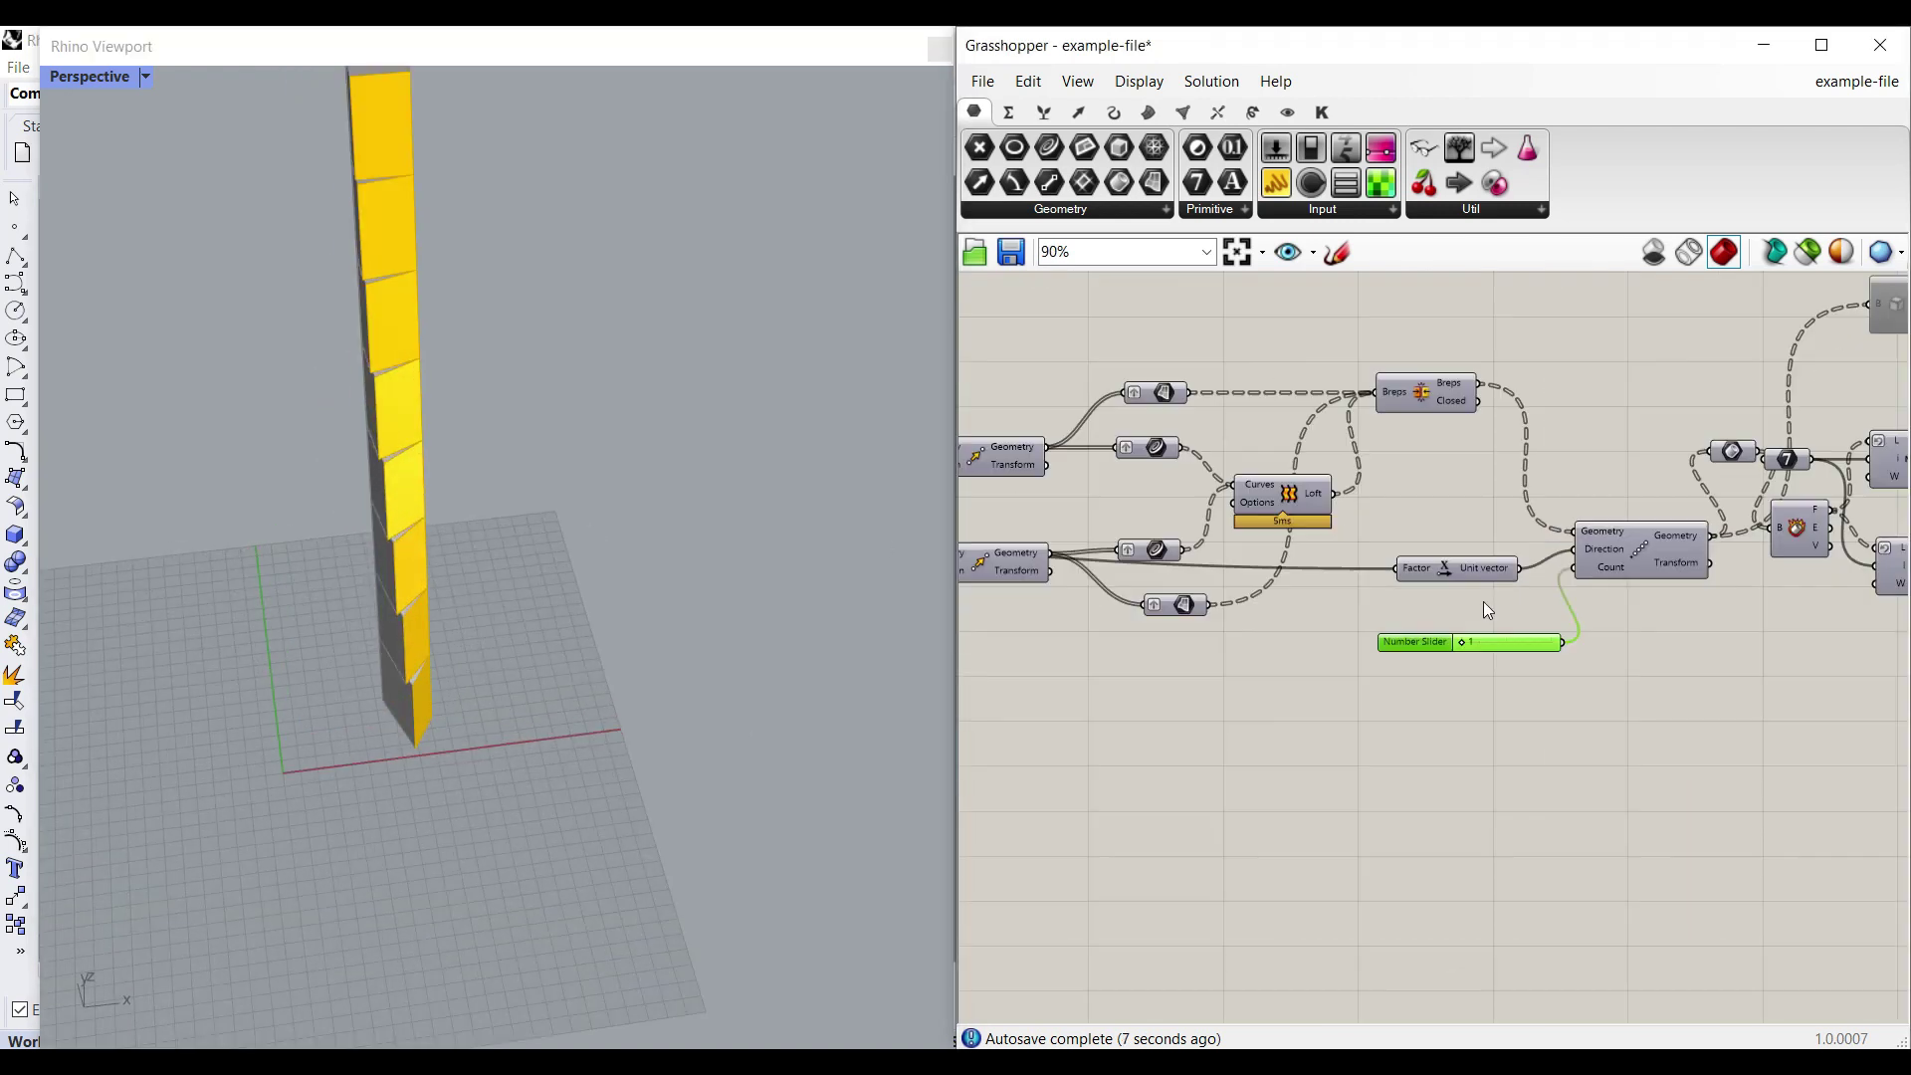
Step: Raise the linear array's count so that several columns repeat along the X direction
scroll(1463, 637, "up", 2)
left_click_drag(1448, 649, 1519, 647)
scroll(1493, 636, "down", 5)
Step: Lower the factor of the Unit Y vector that moves the base surface
scroll(1443, 625, "up", 3)
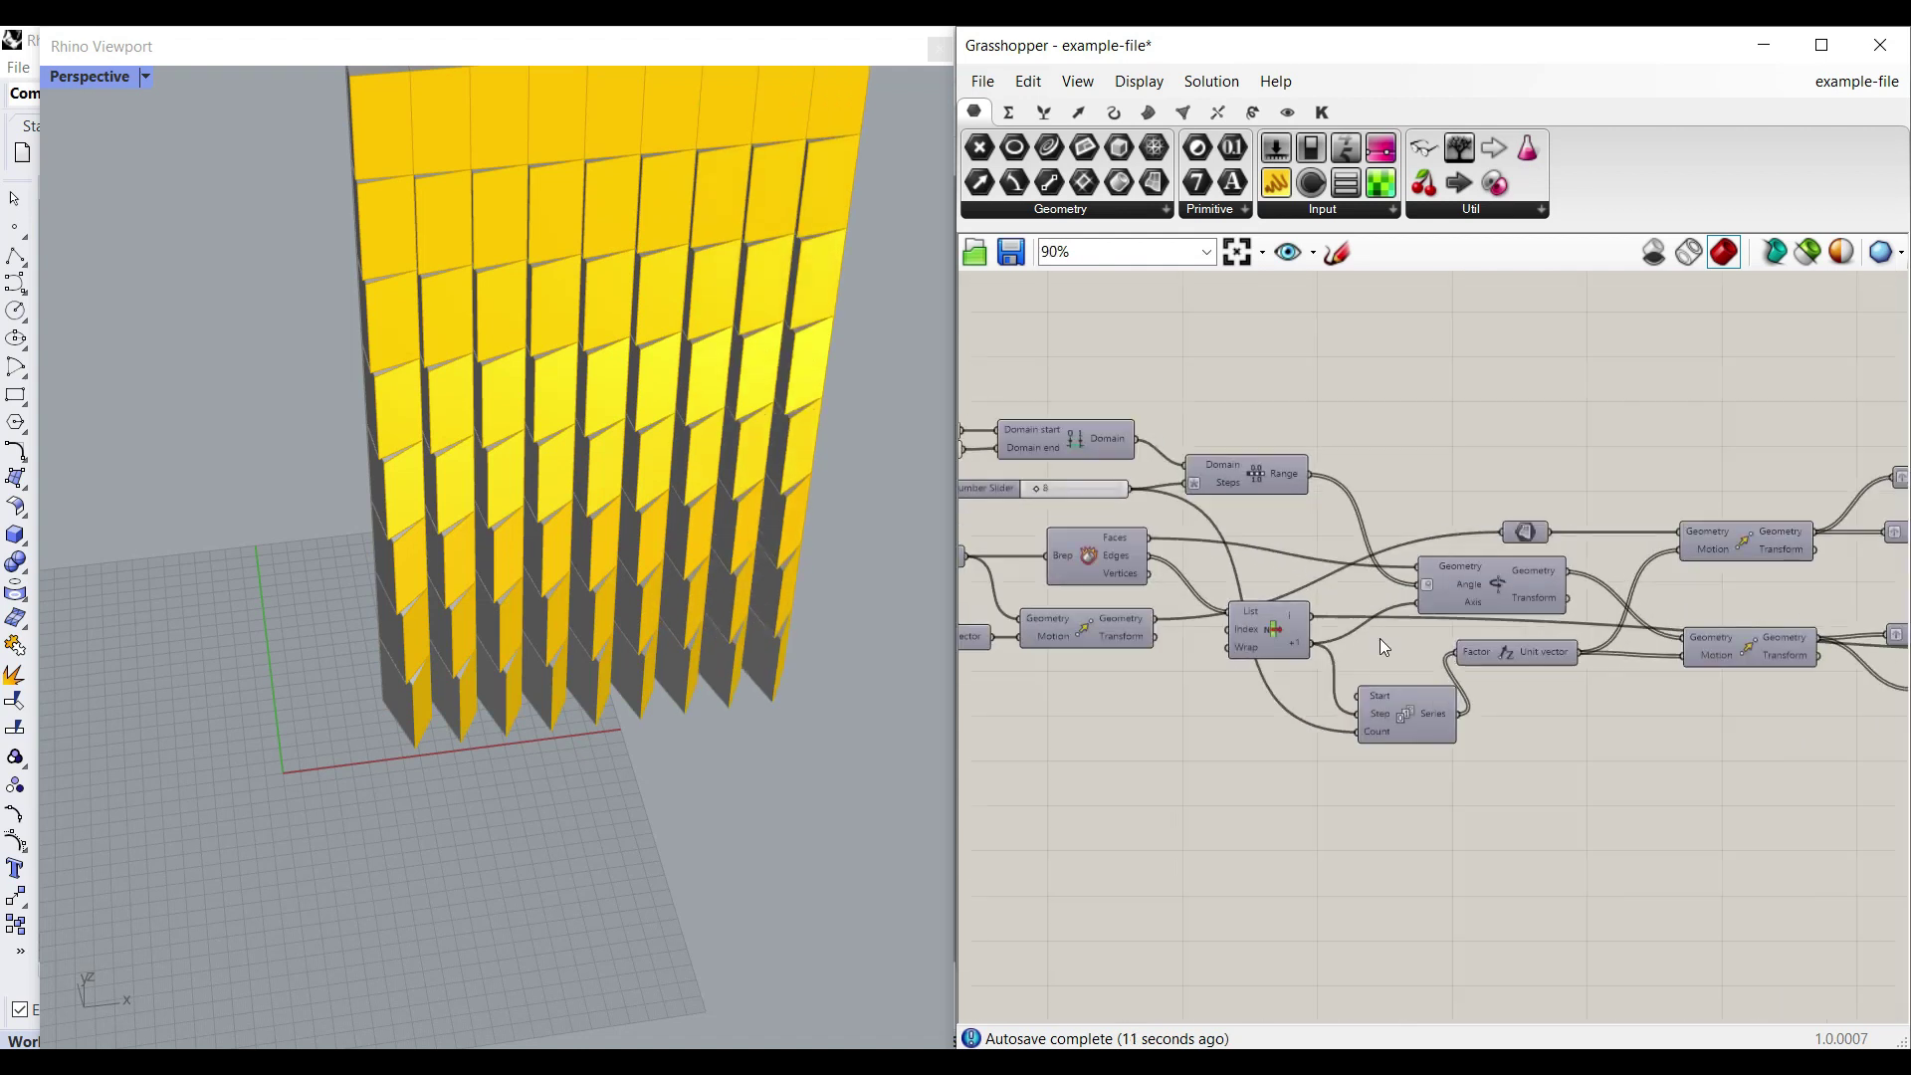
scroll(1294, 675, "up", 3)
scroll(1178, 689, "up", 2)
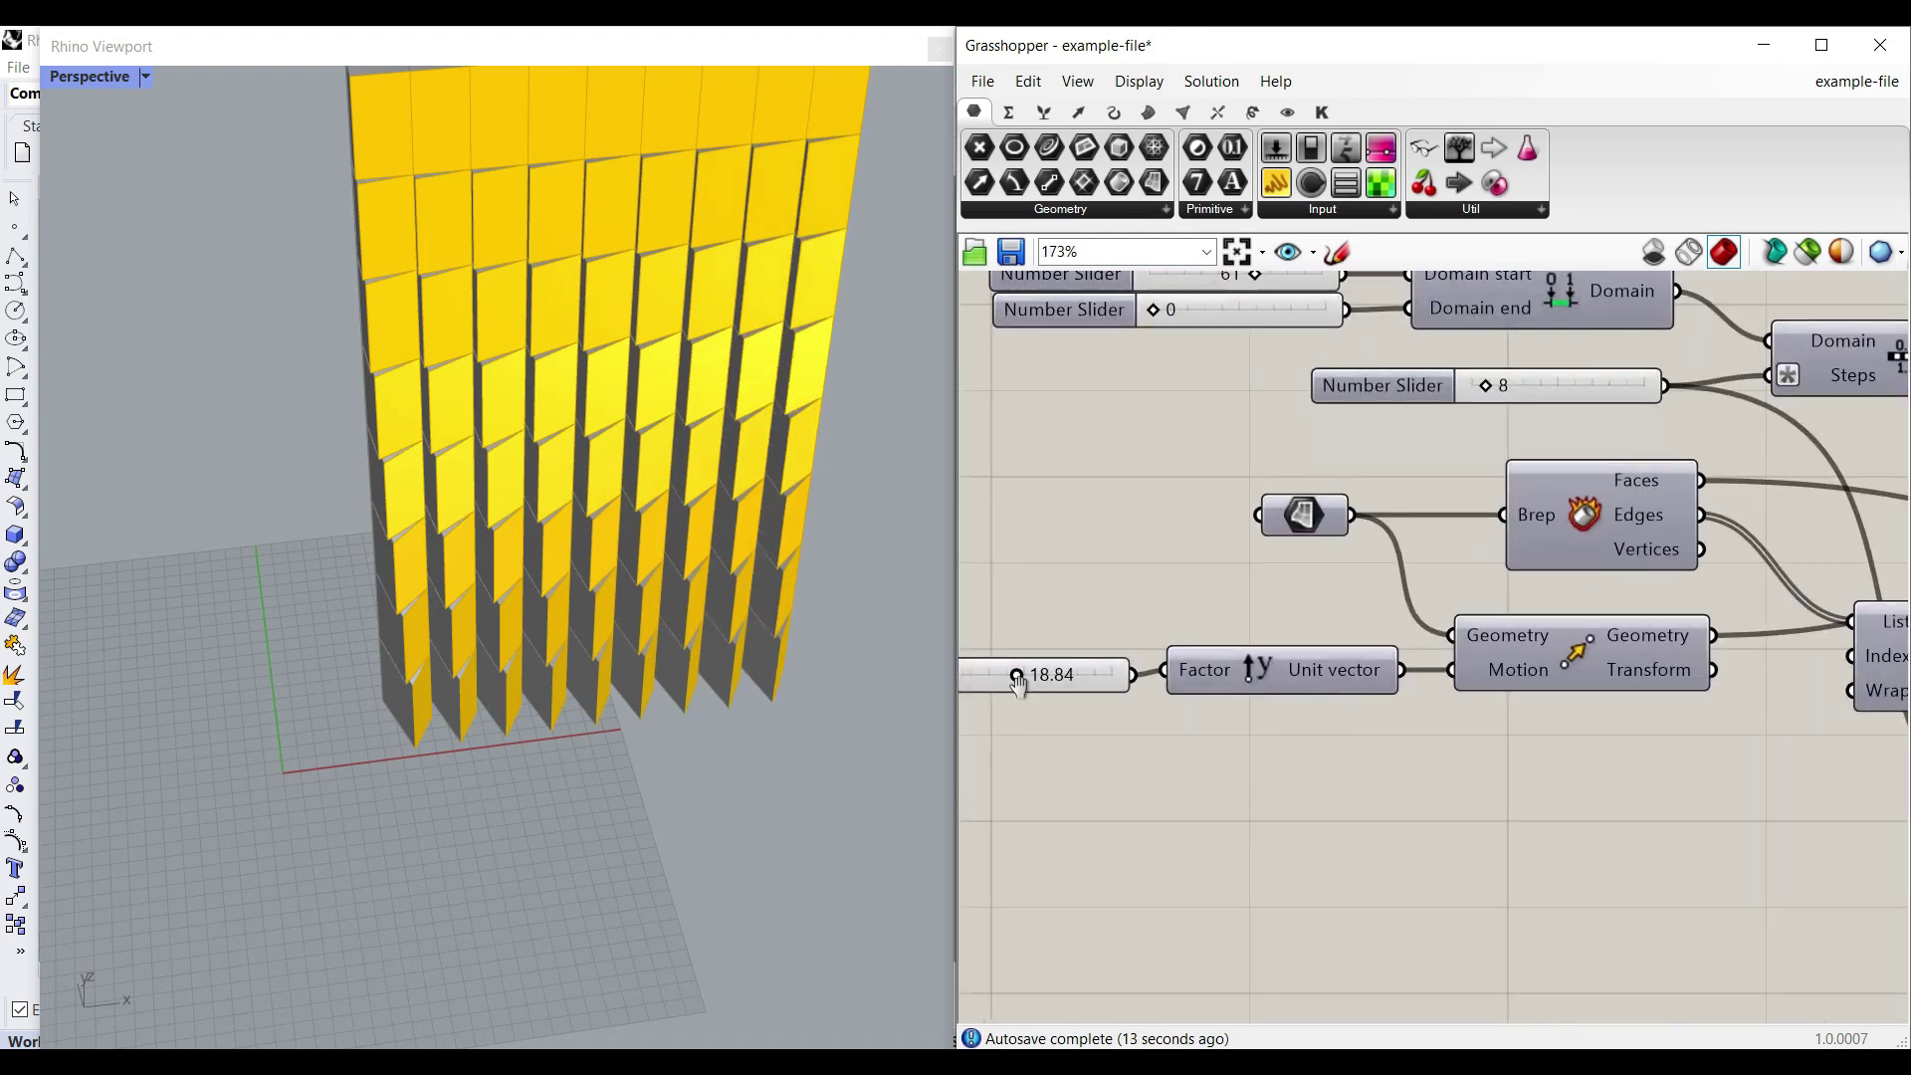
left_click_drag(1250, 697, 1185, 697)
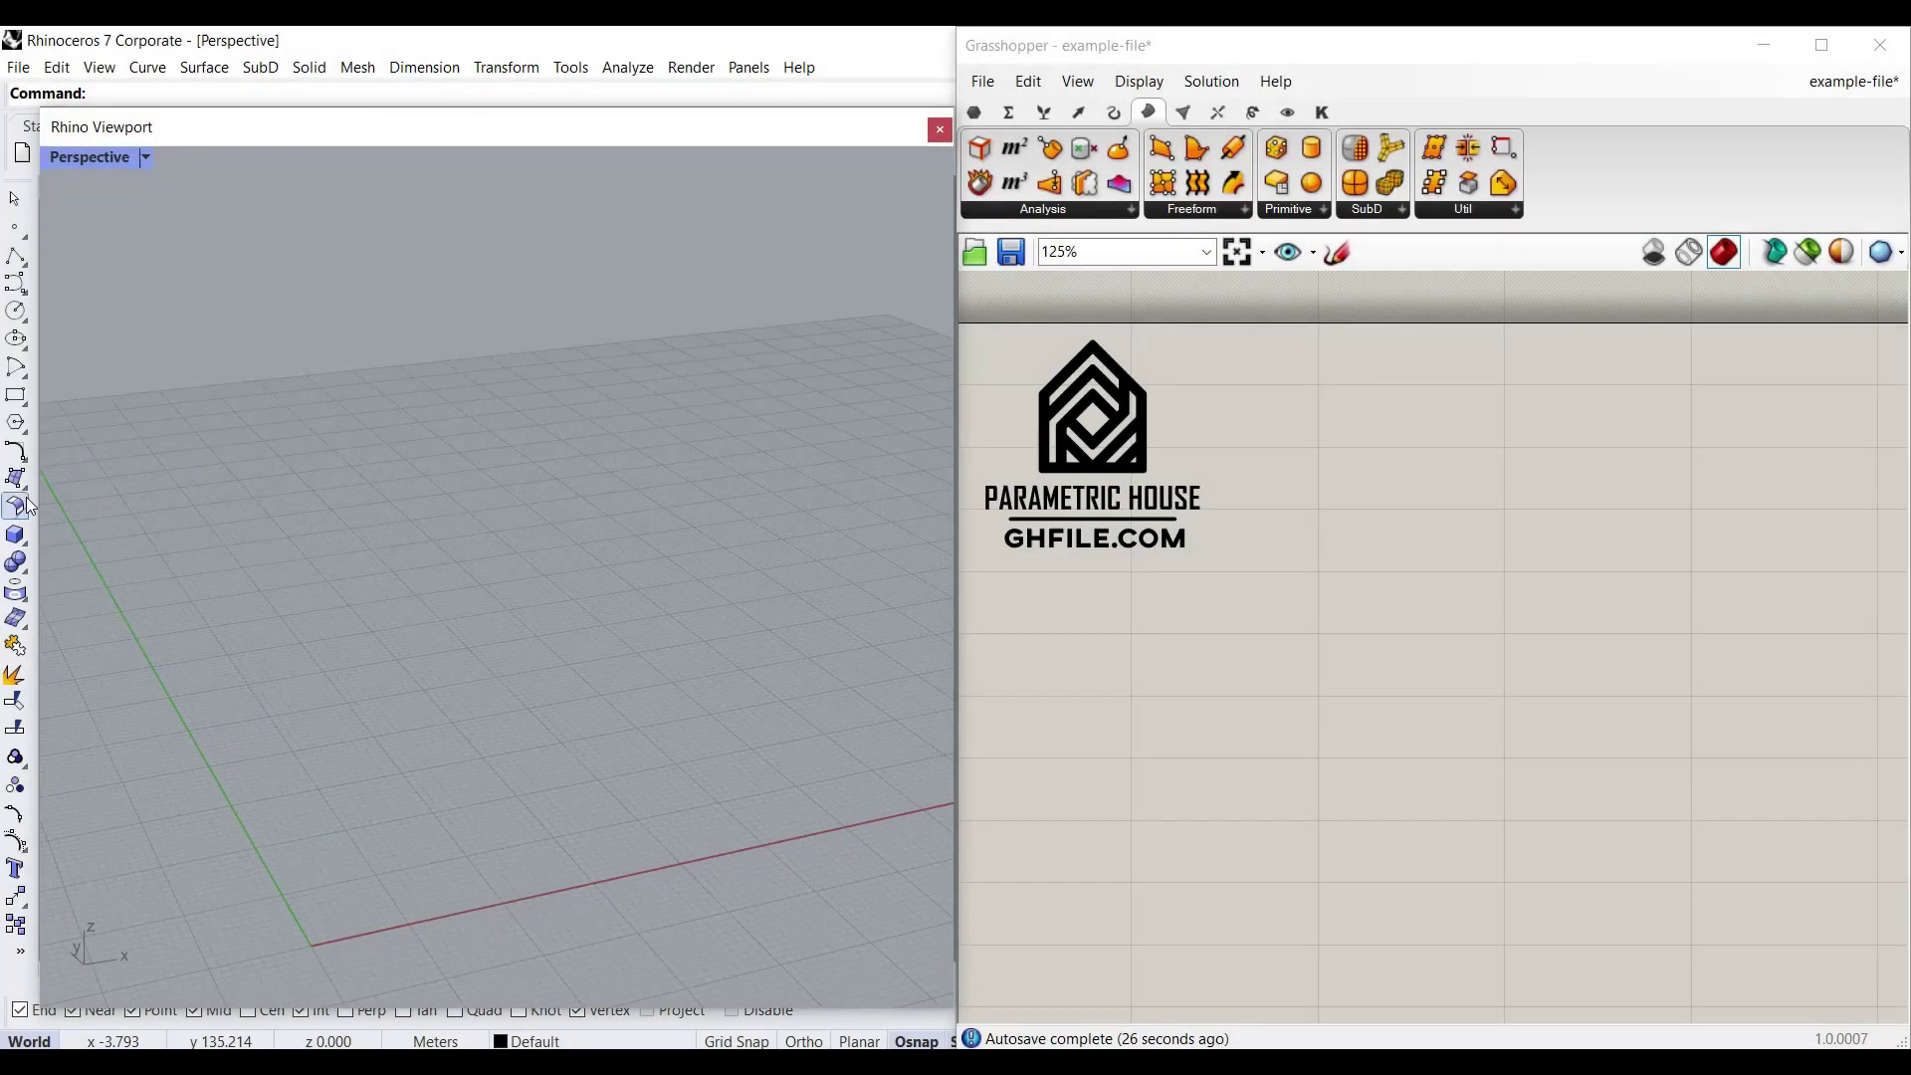
Step: Draw a vertical rectangular plane surface near the origin, parallel to the X axis and about 23 m high
left_click(26, 494)
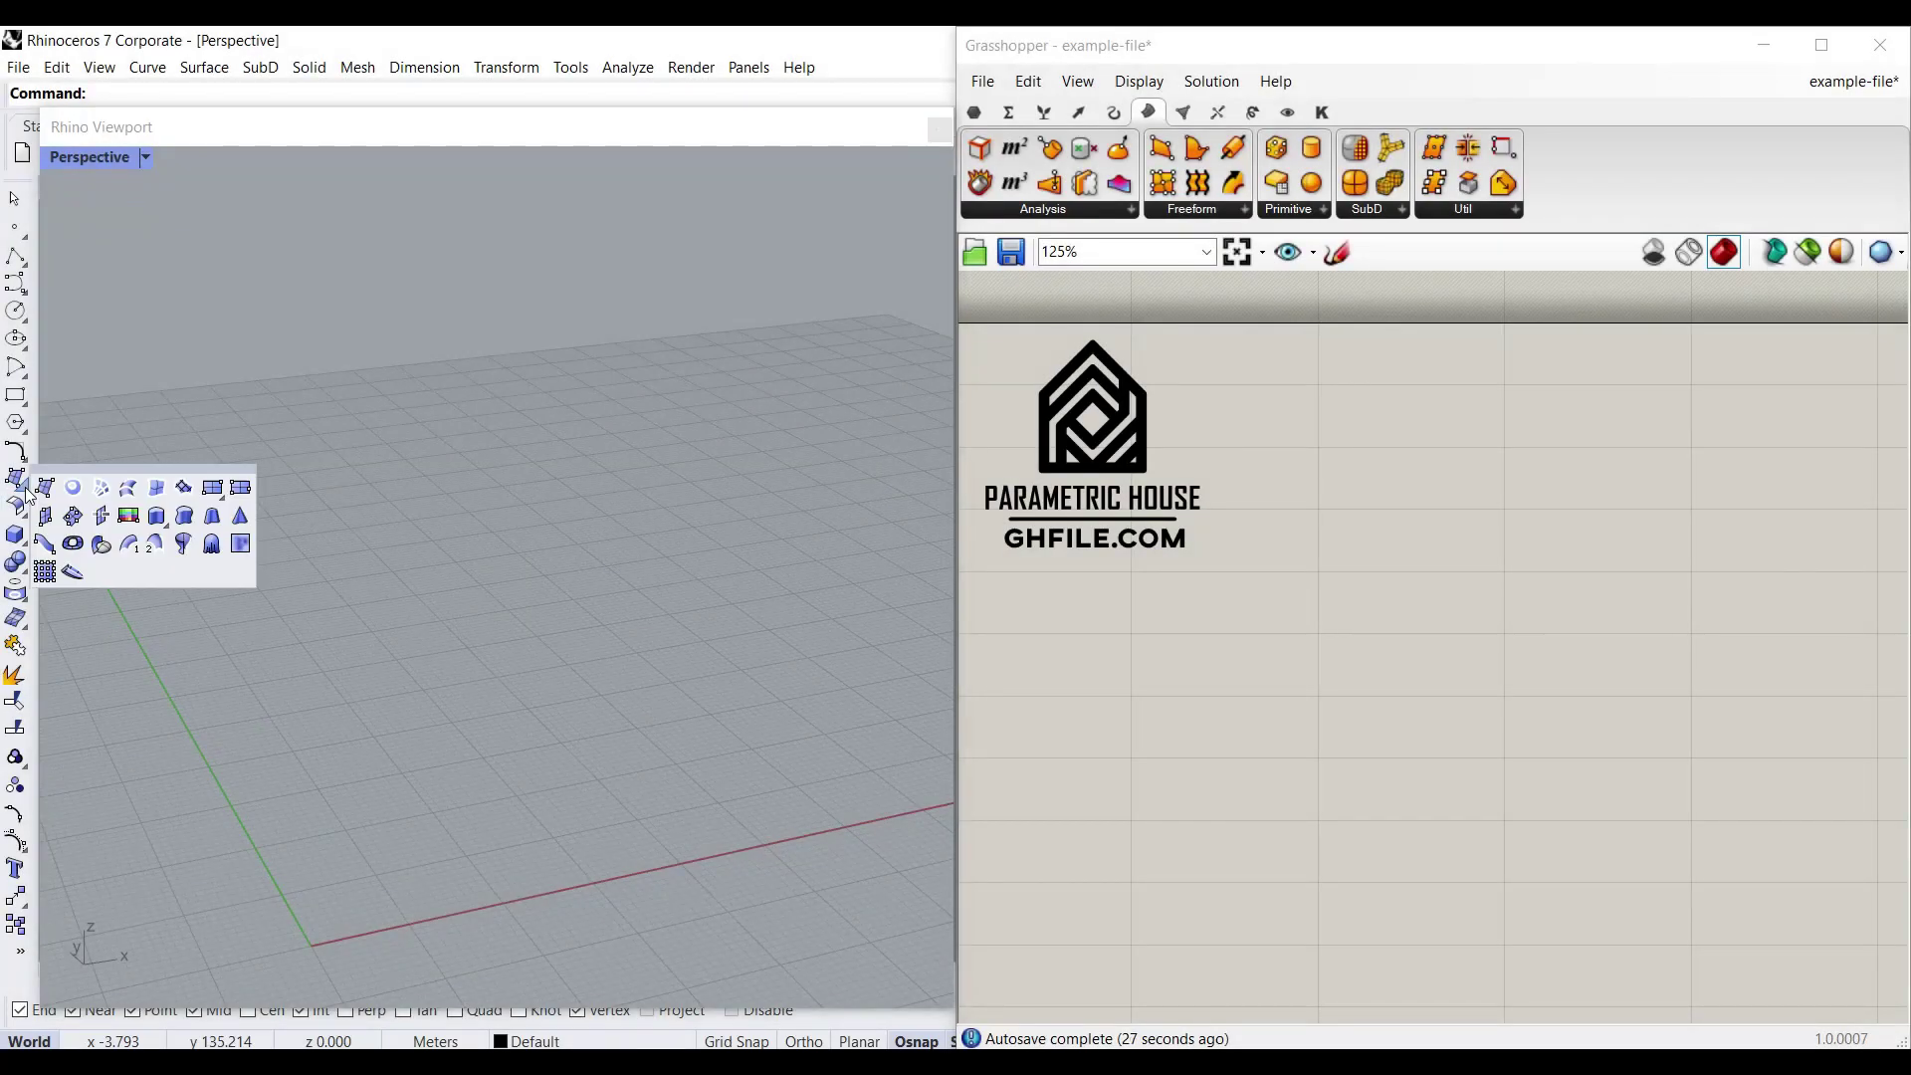
left_click(212, 487)
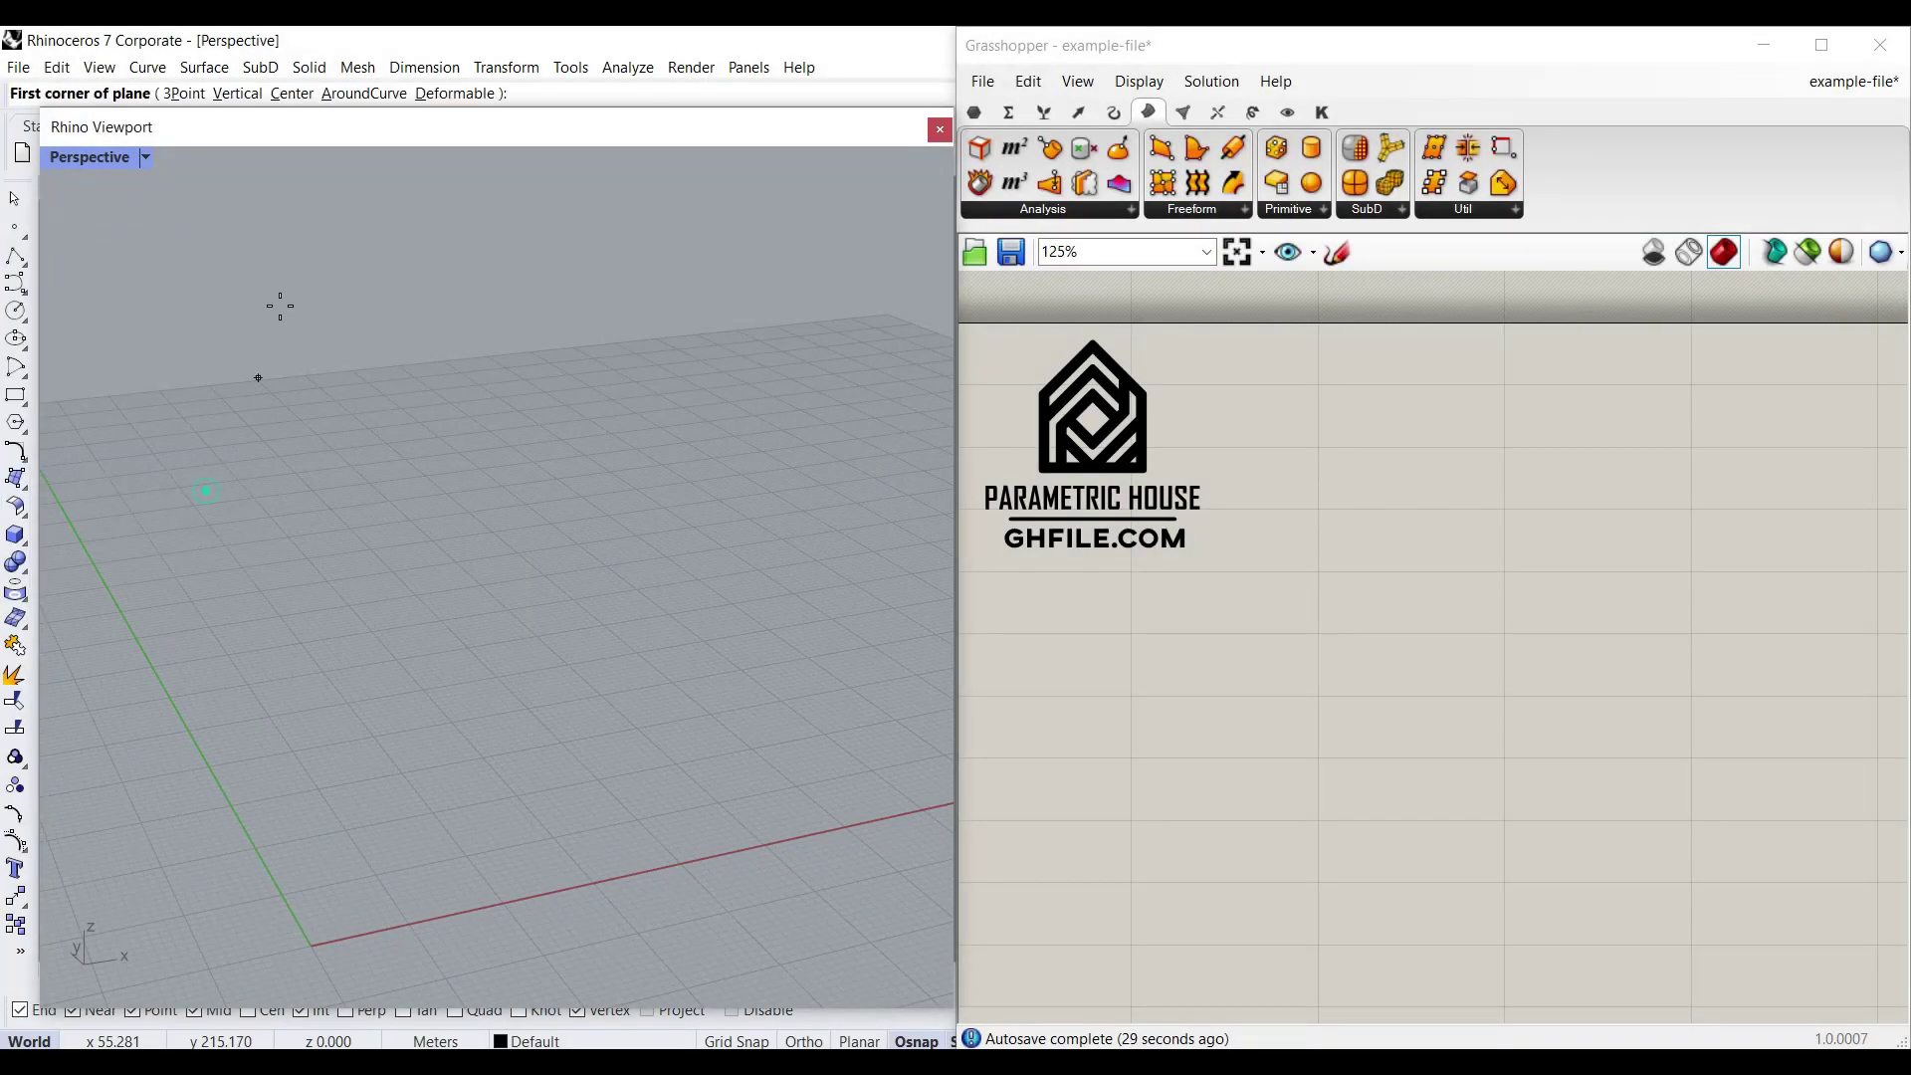
left_click(239, 93)
left_click(361, 899)
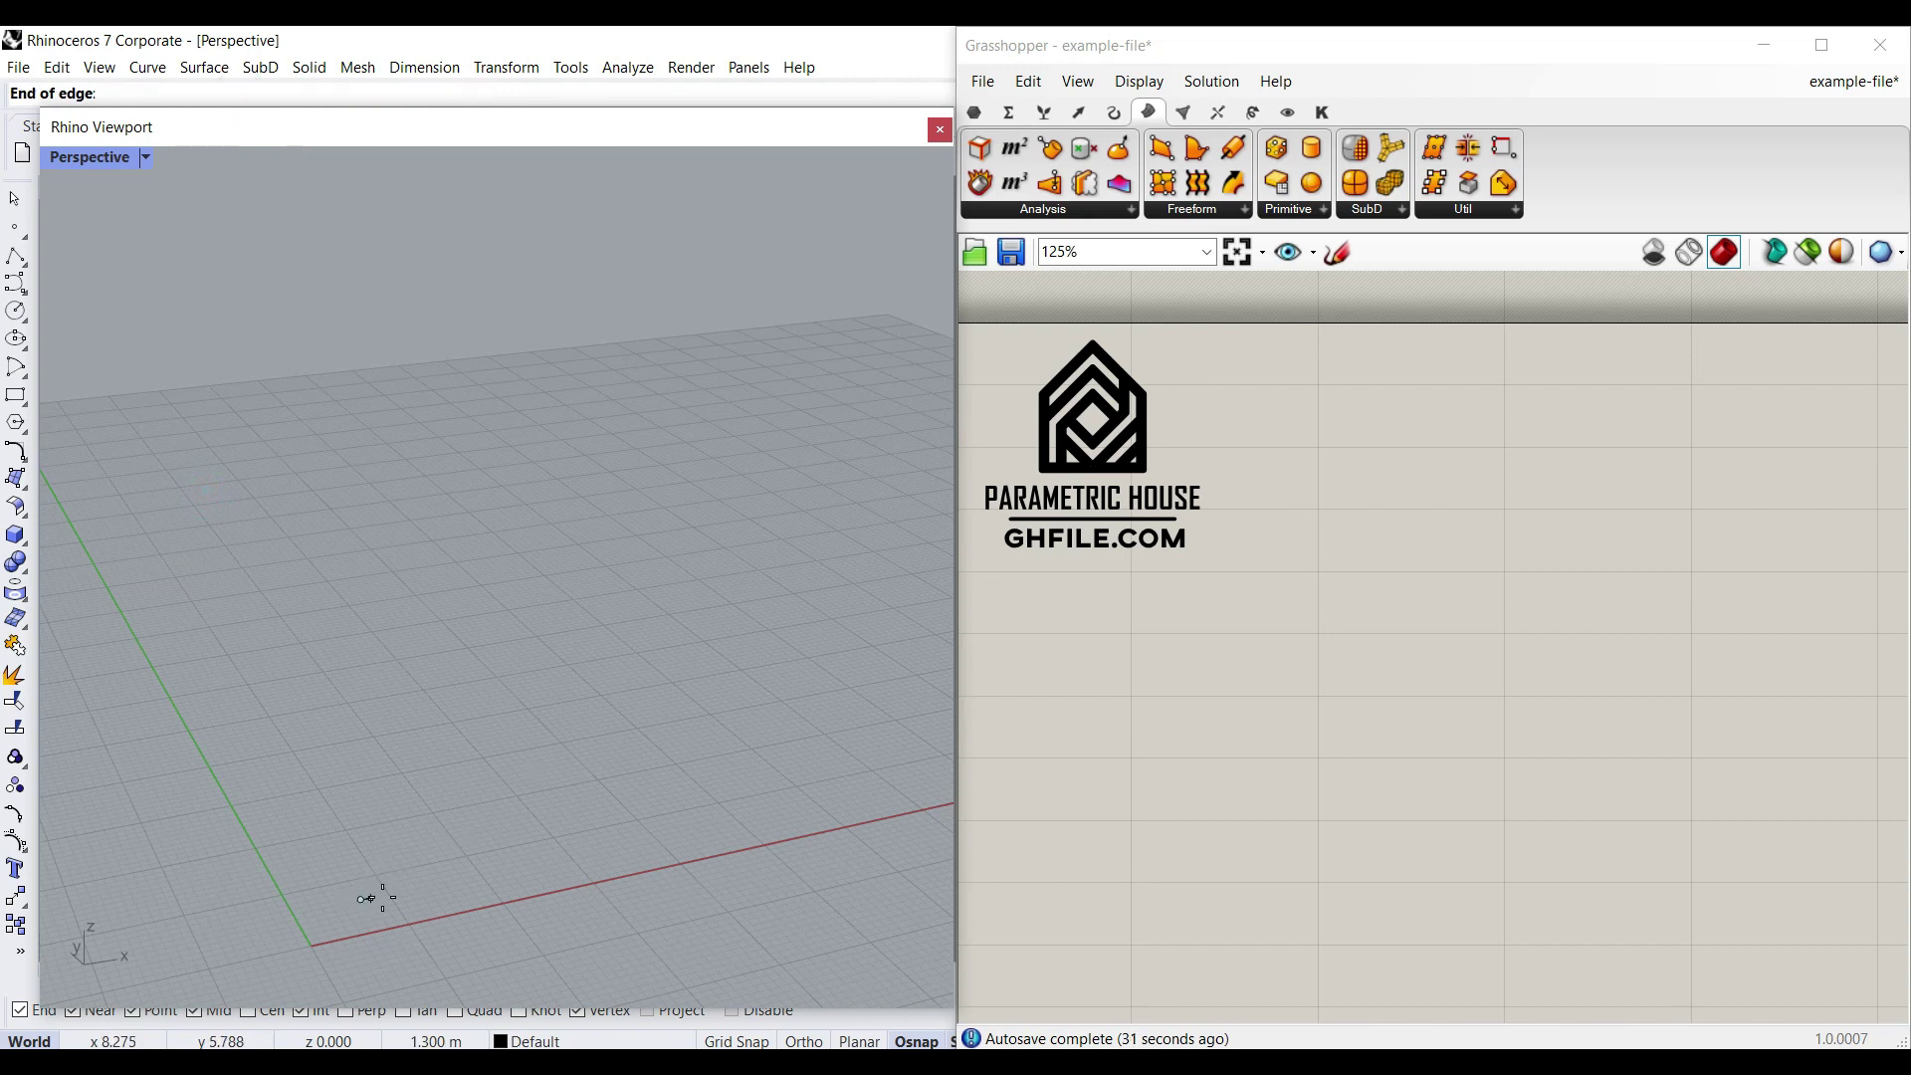
left_click(502, 868)
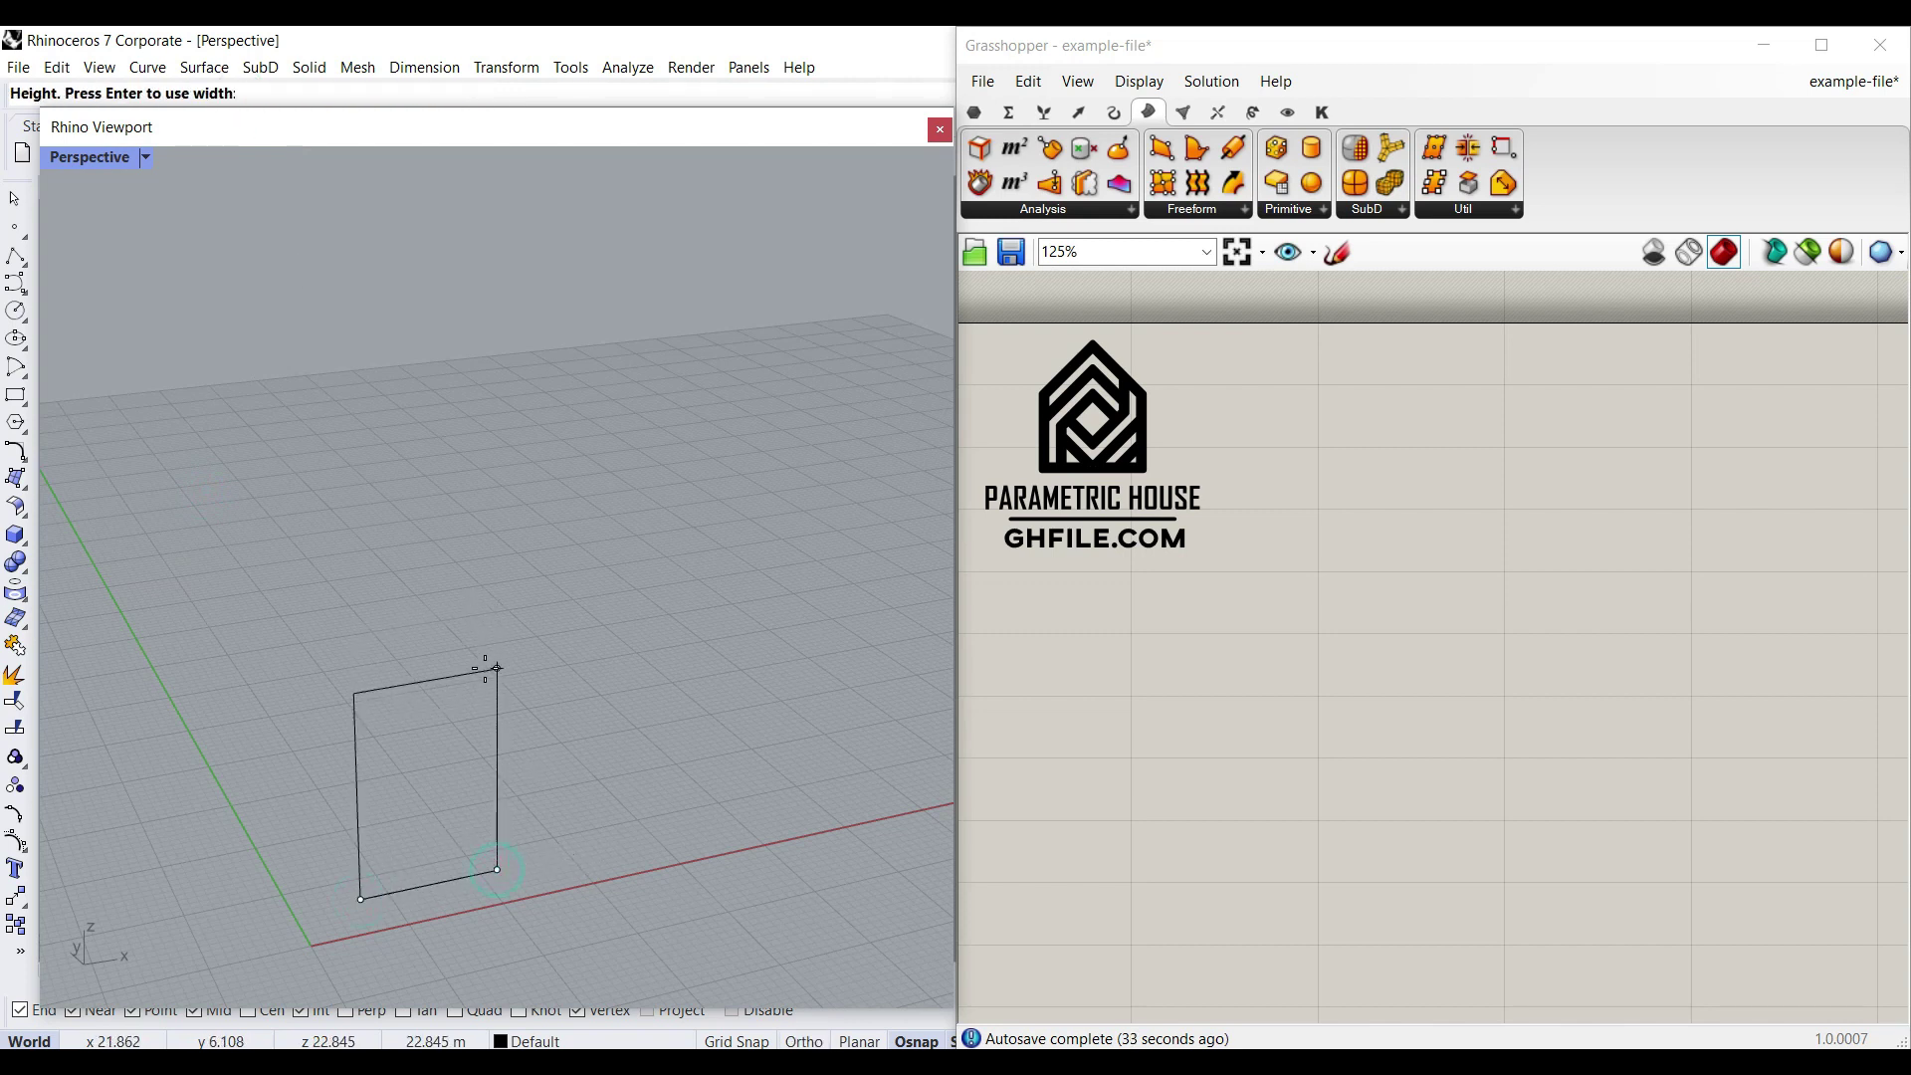
left_click(482, 670)
scroll(493, 696, "up", 5)
right_click_drag(468, 587, 512, 601)
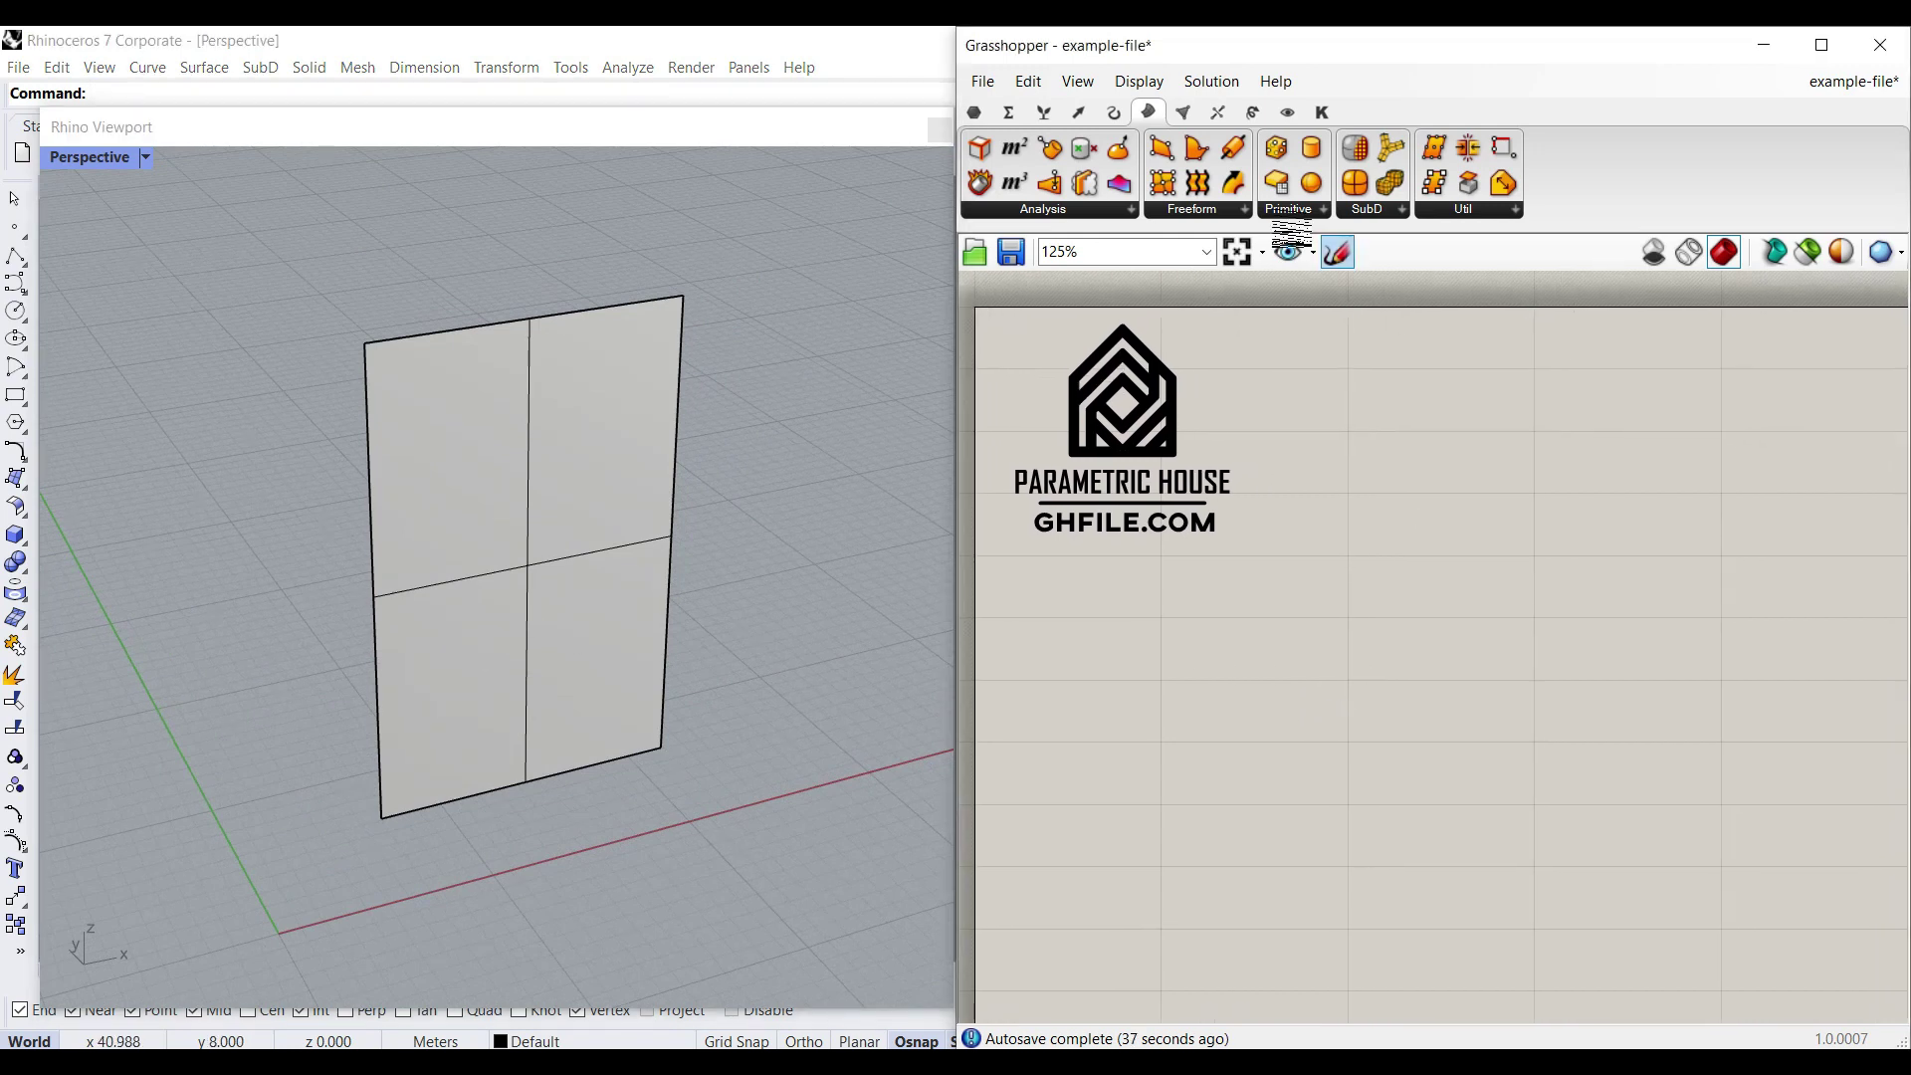
Step: Add a Surface parameter to the Grasshopper canvas and assign the vertical plane to it
left_click(974, 113)
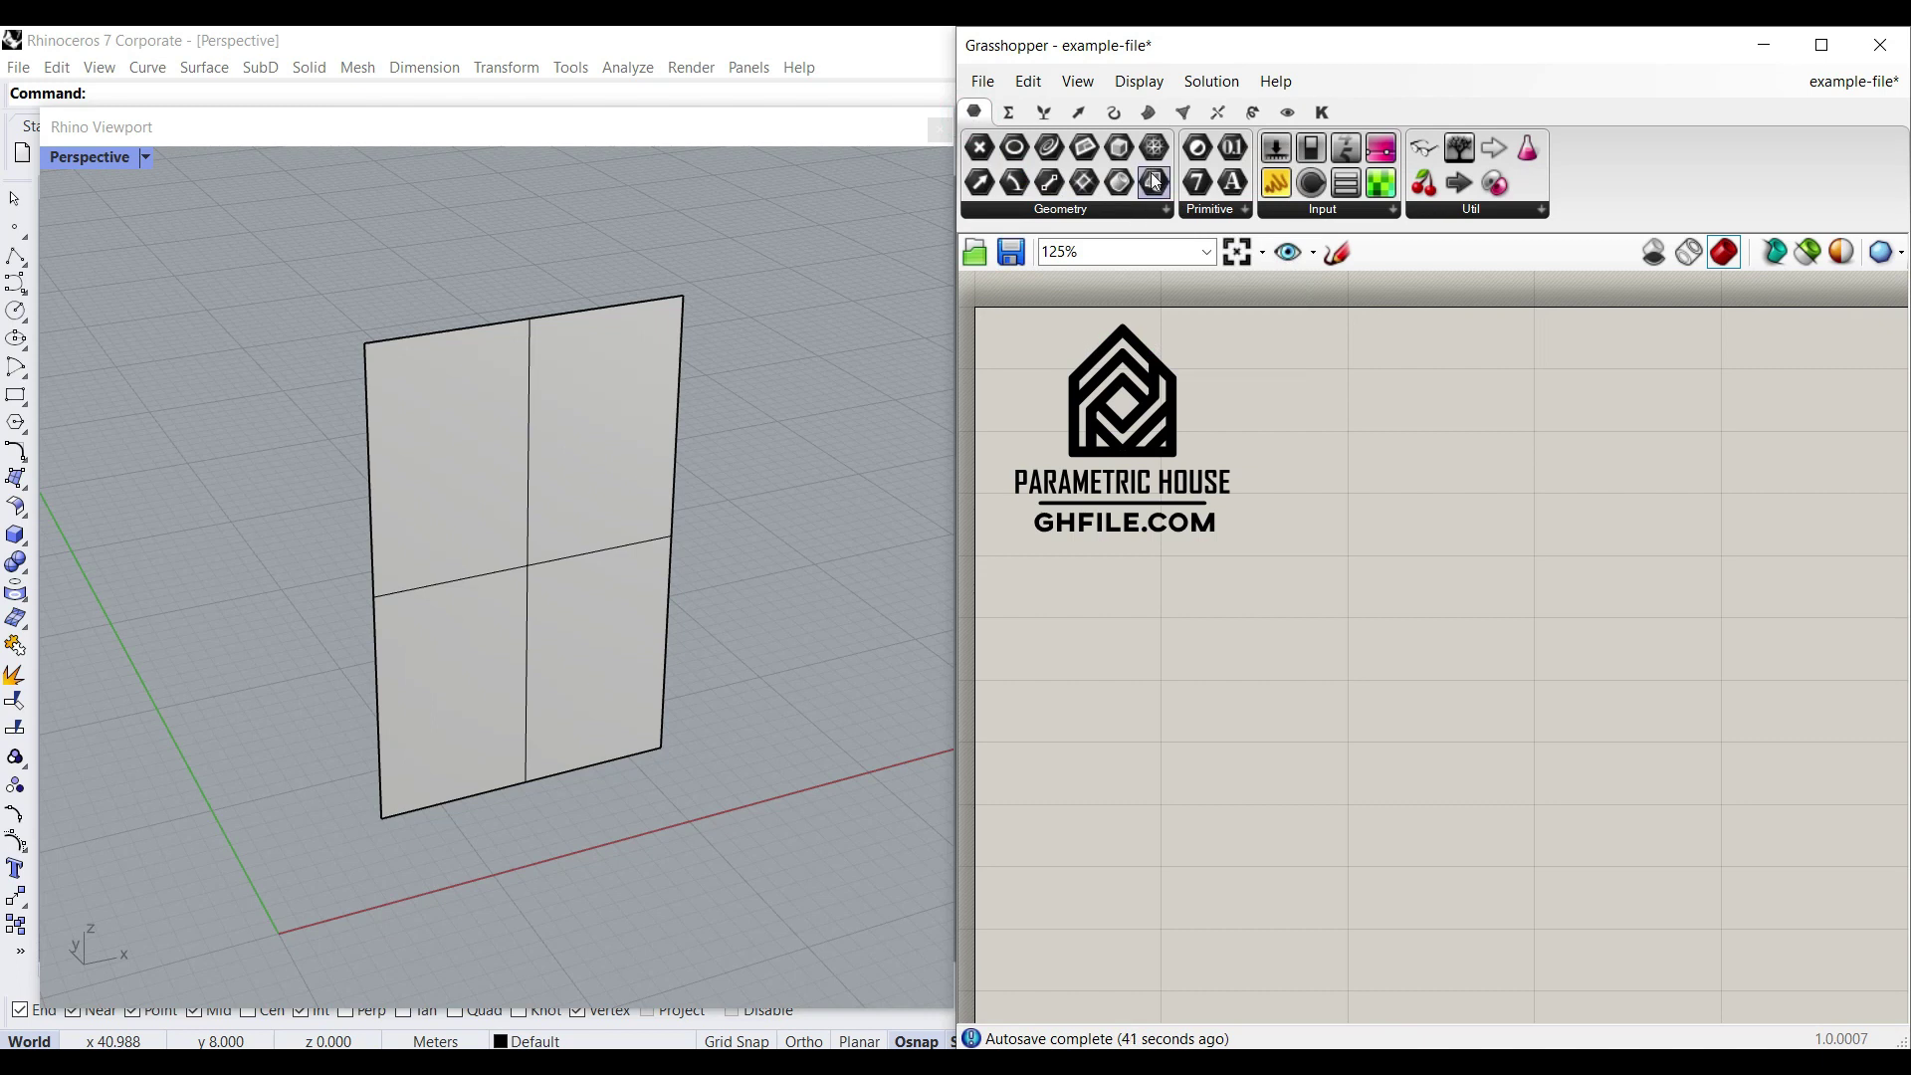
left_click_drag(1315, 672, 1316, 669)
scroll(1328, 749, "up", 3)
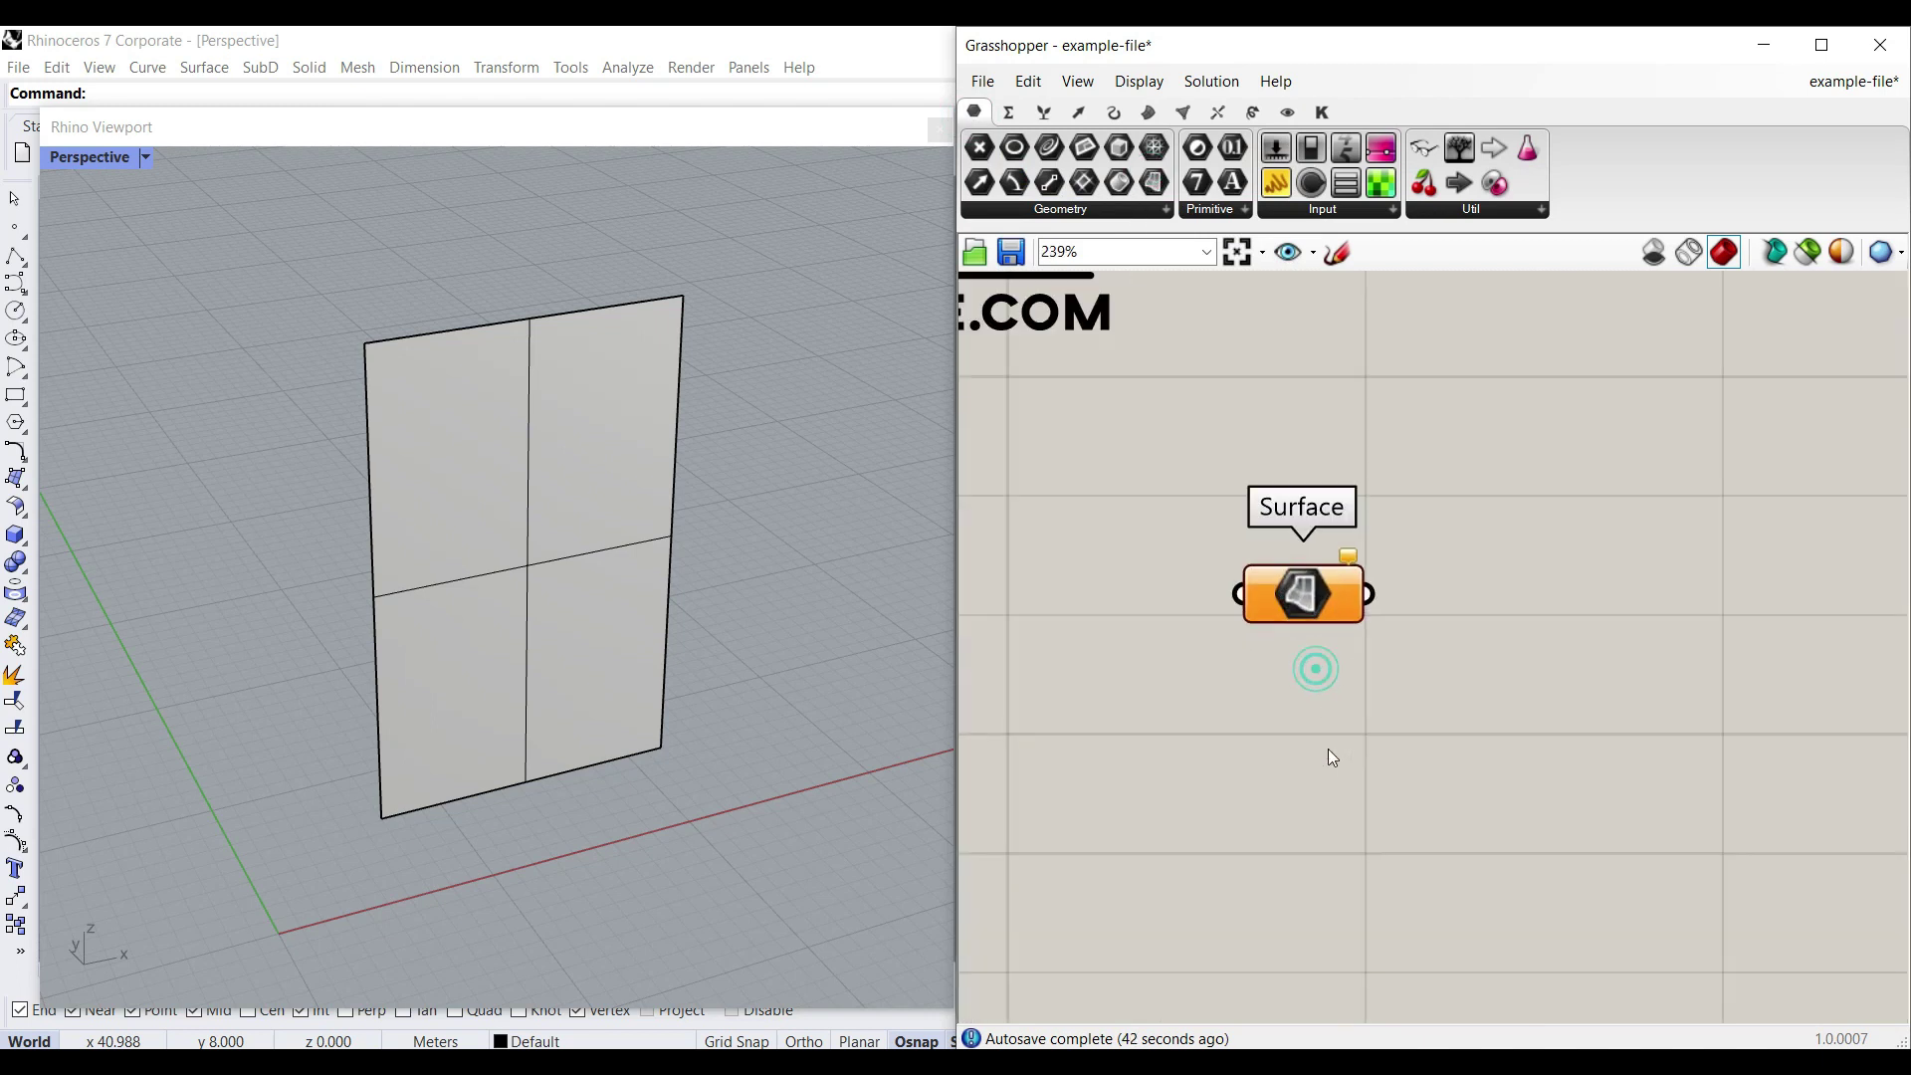
right_click(1324, 593)
left_click(1380, 868)
left_click(553, 533)
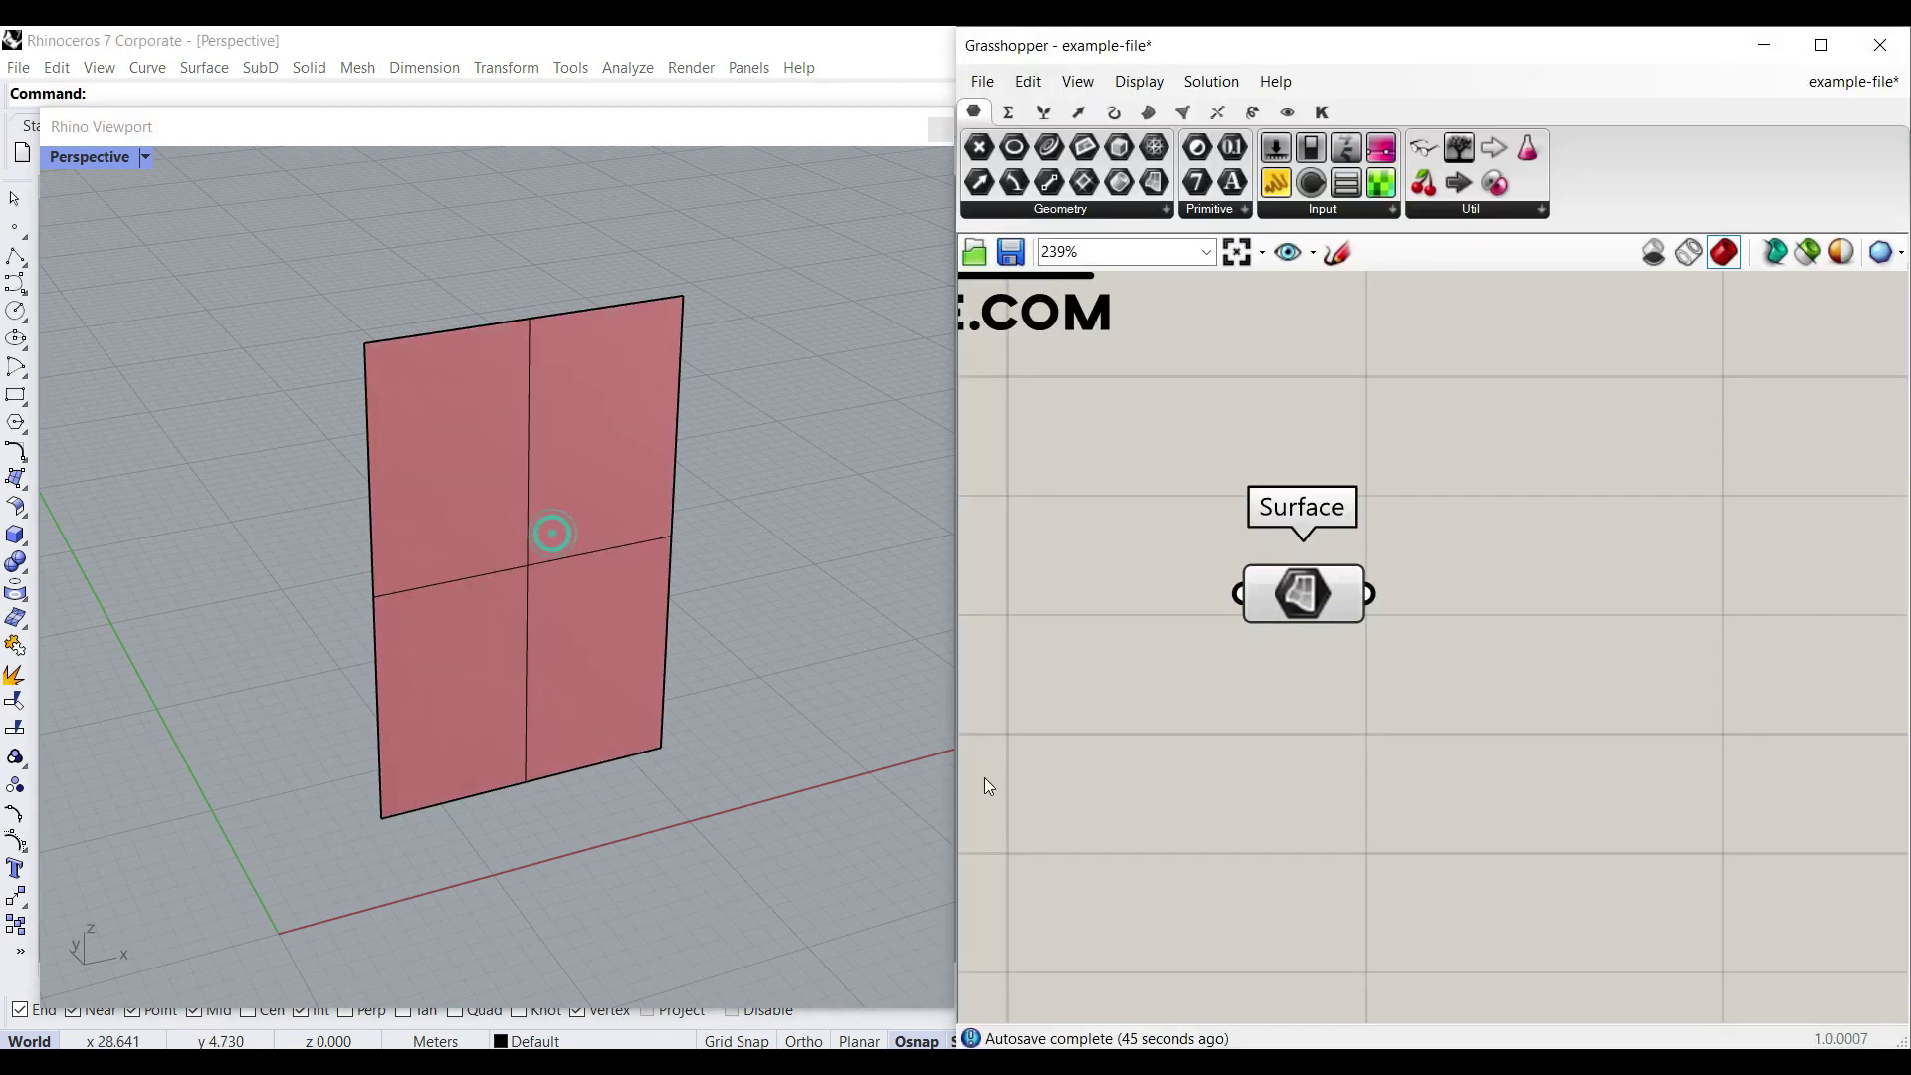
Step: Internalise the plane's data in the Surface parameter and remove the original plane from Rhino
right_click(1301, 601)
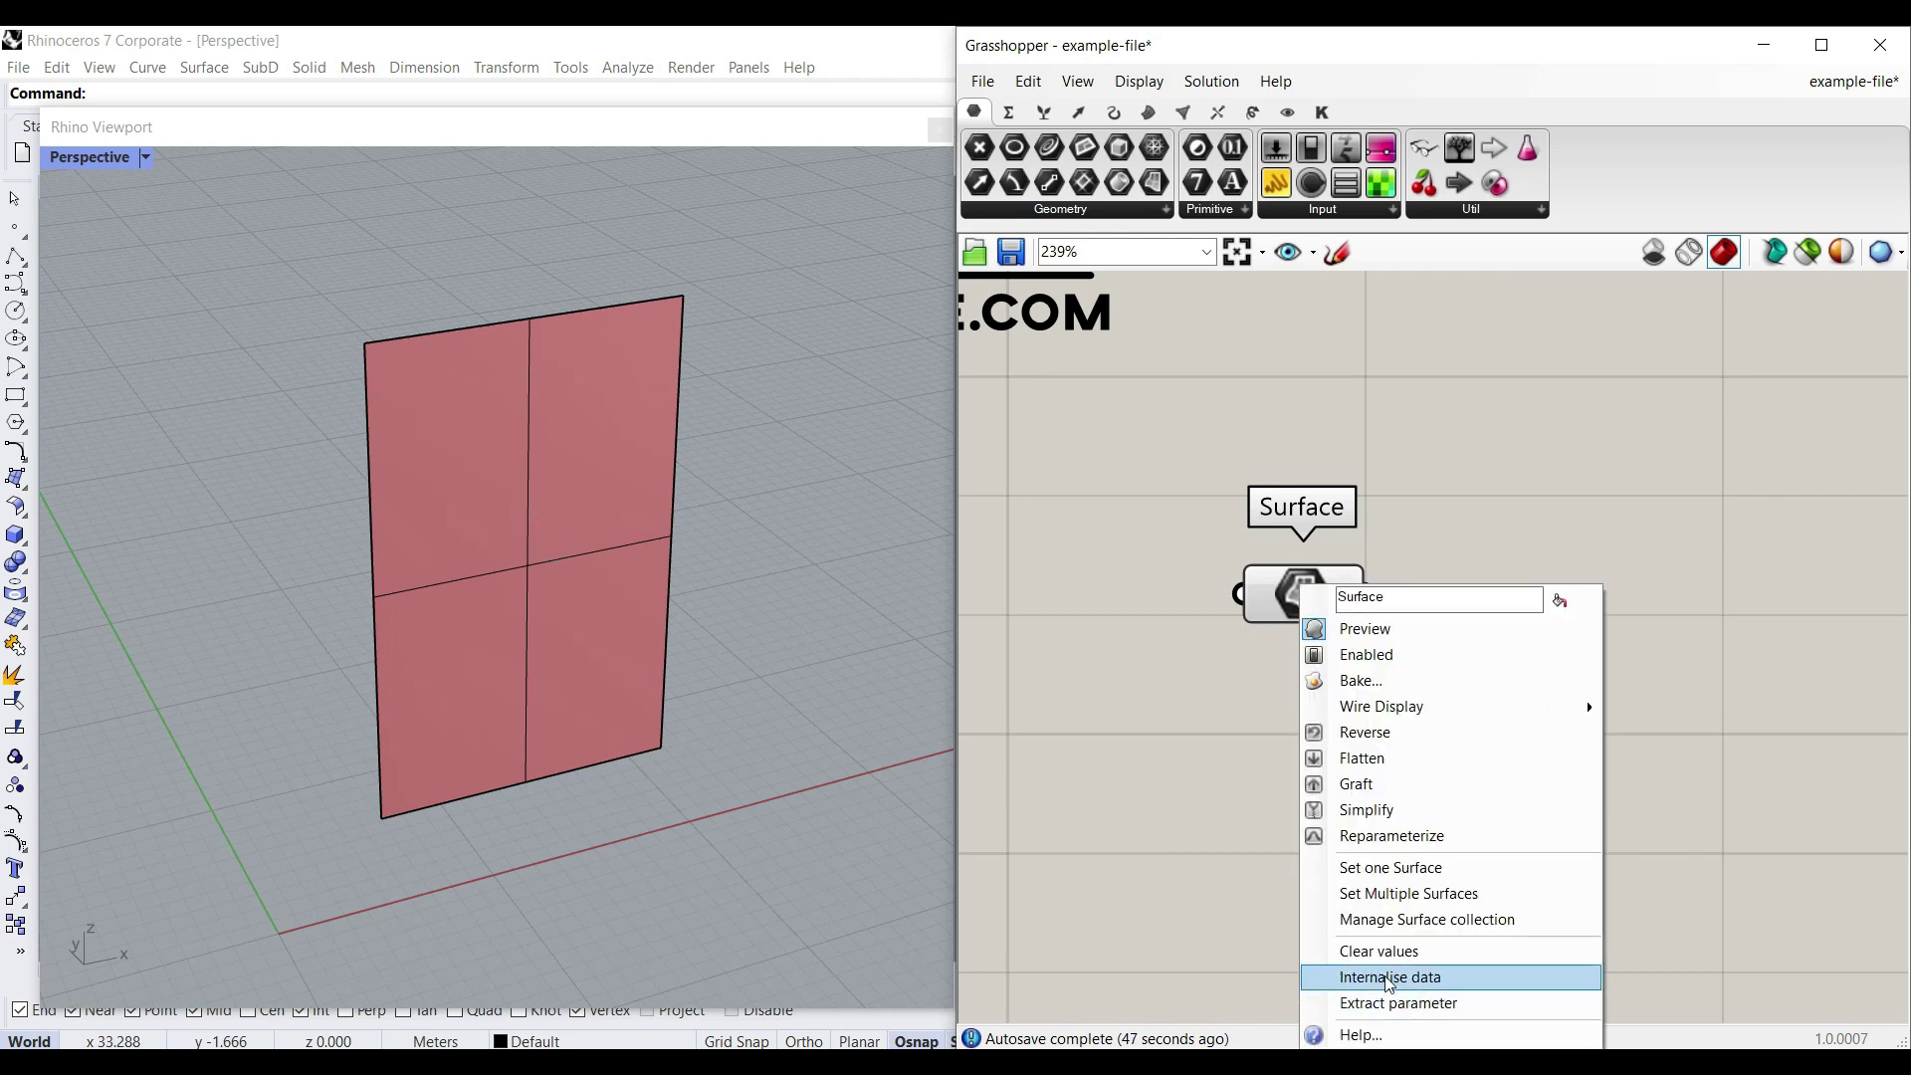
left_click(1385, 976)
left_click(757, 493)
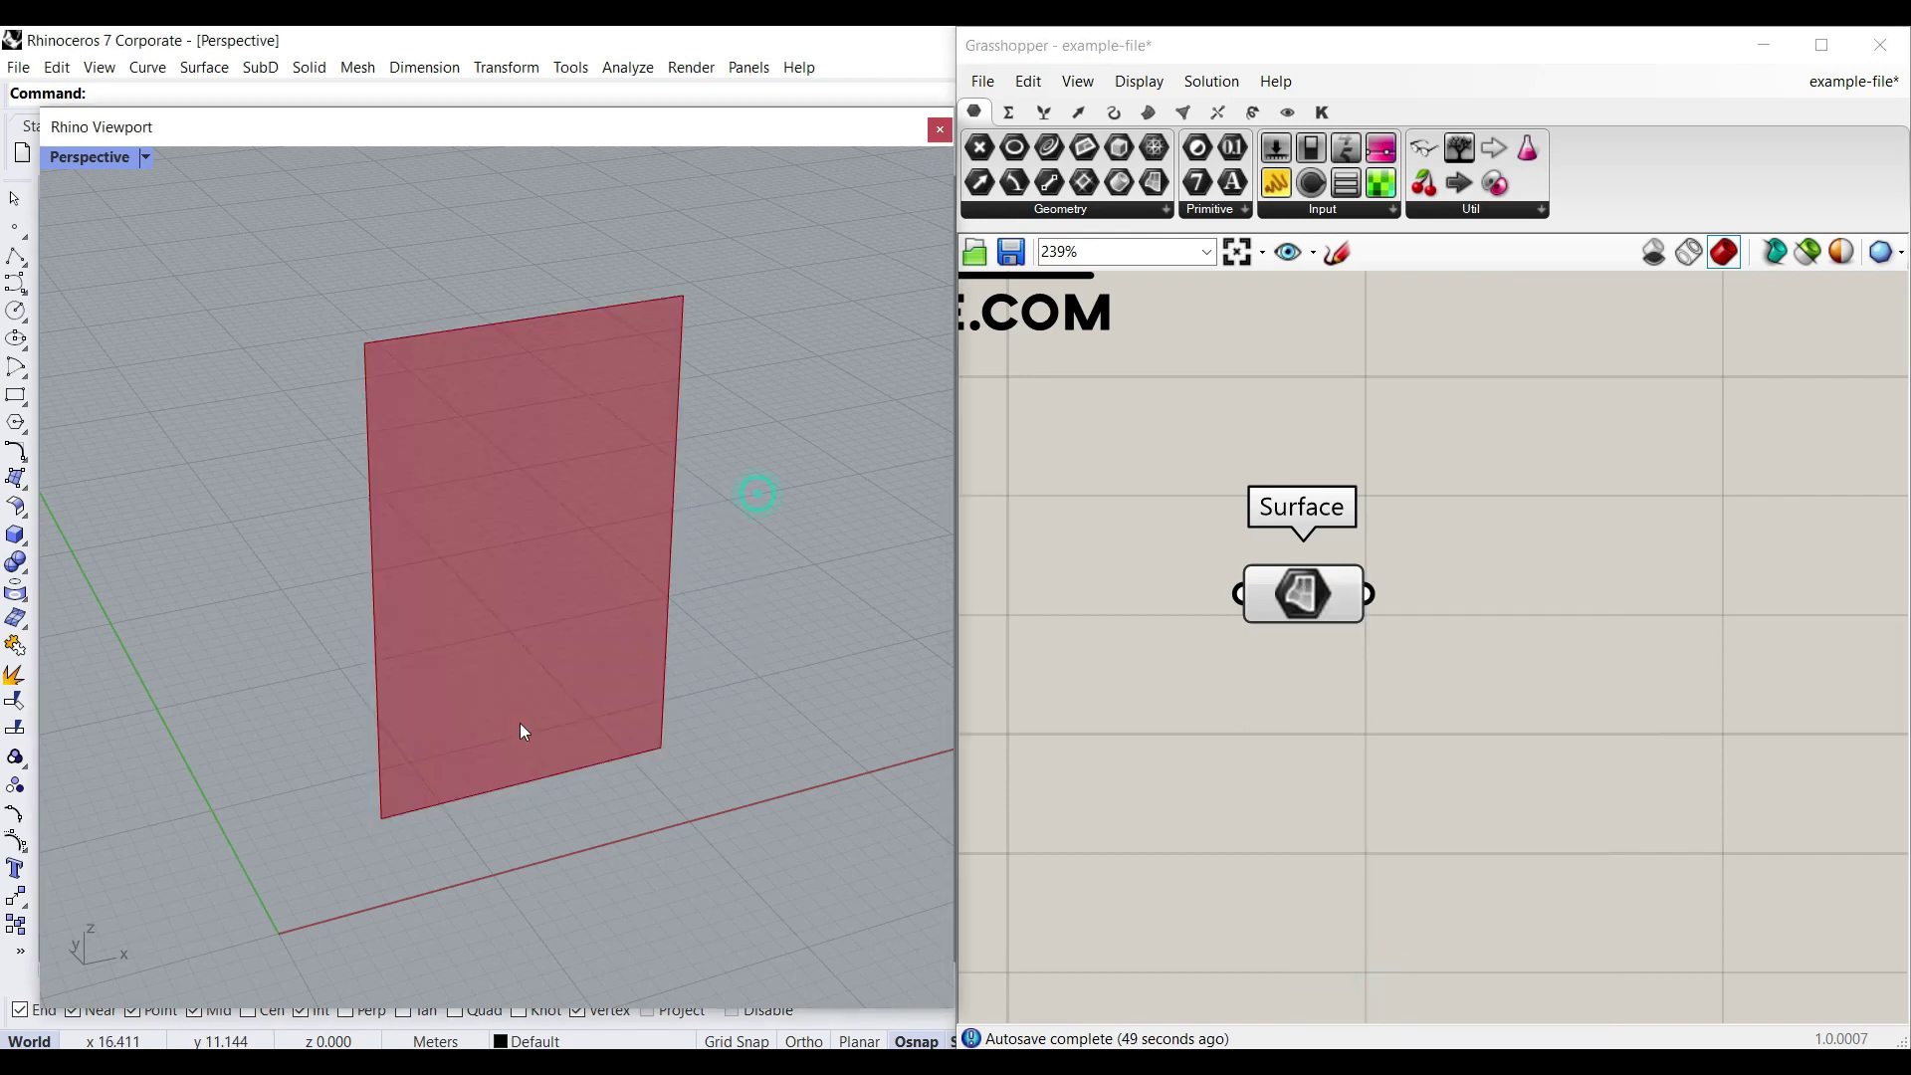
left_click_drag(1276, 625, 1226, 700)
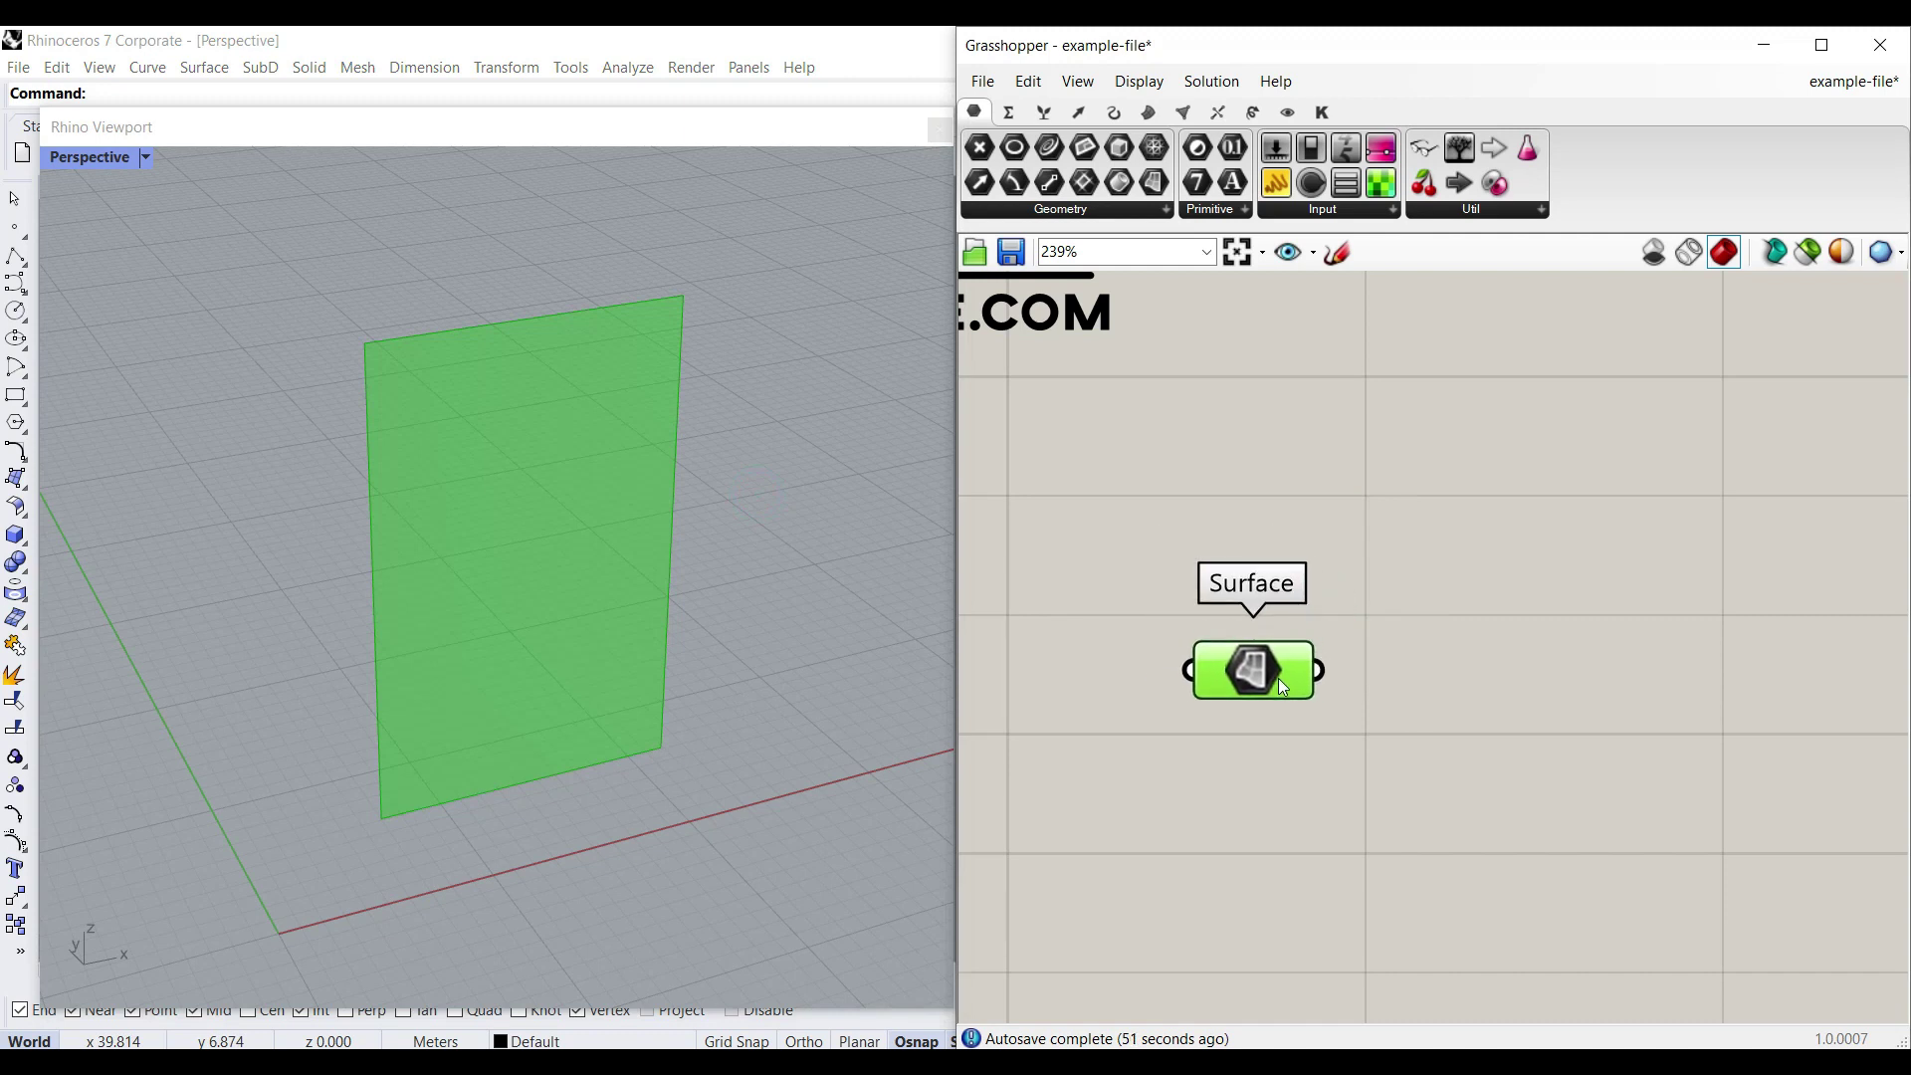
left_click(1381, 567)
right_click_drag(555, 695, 611, 460)
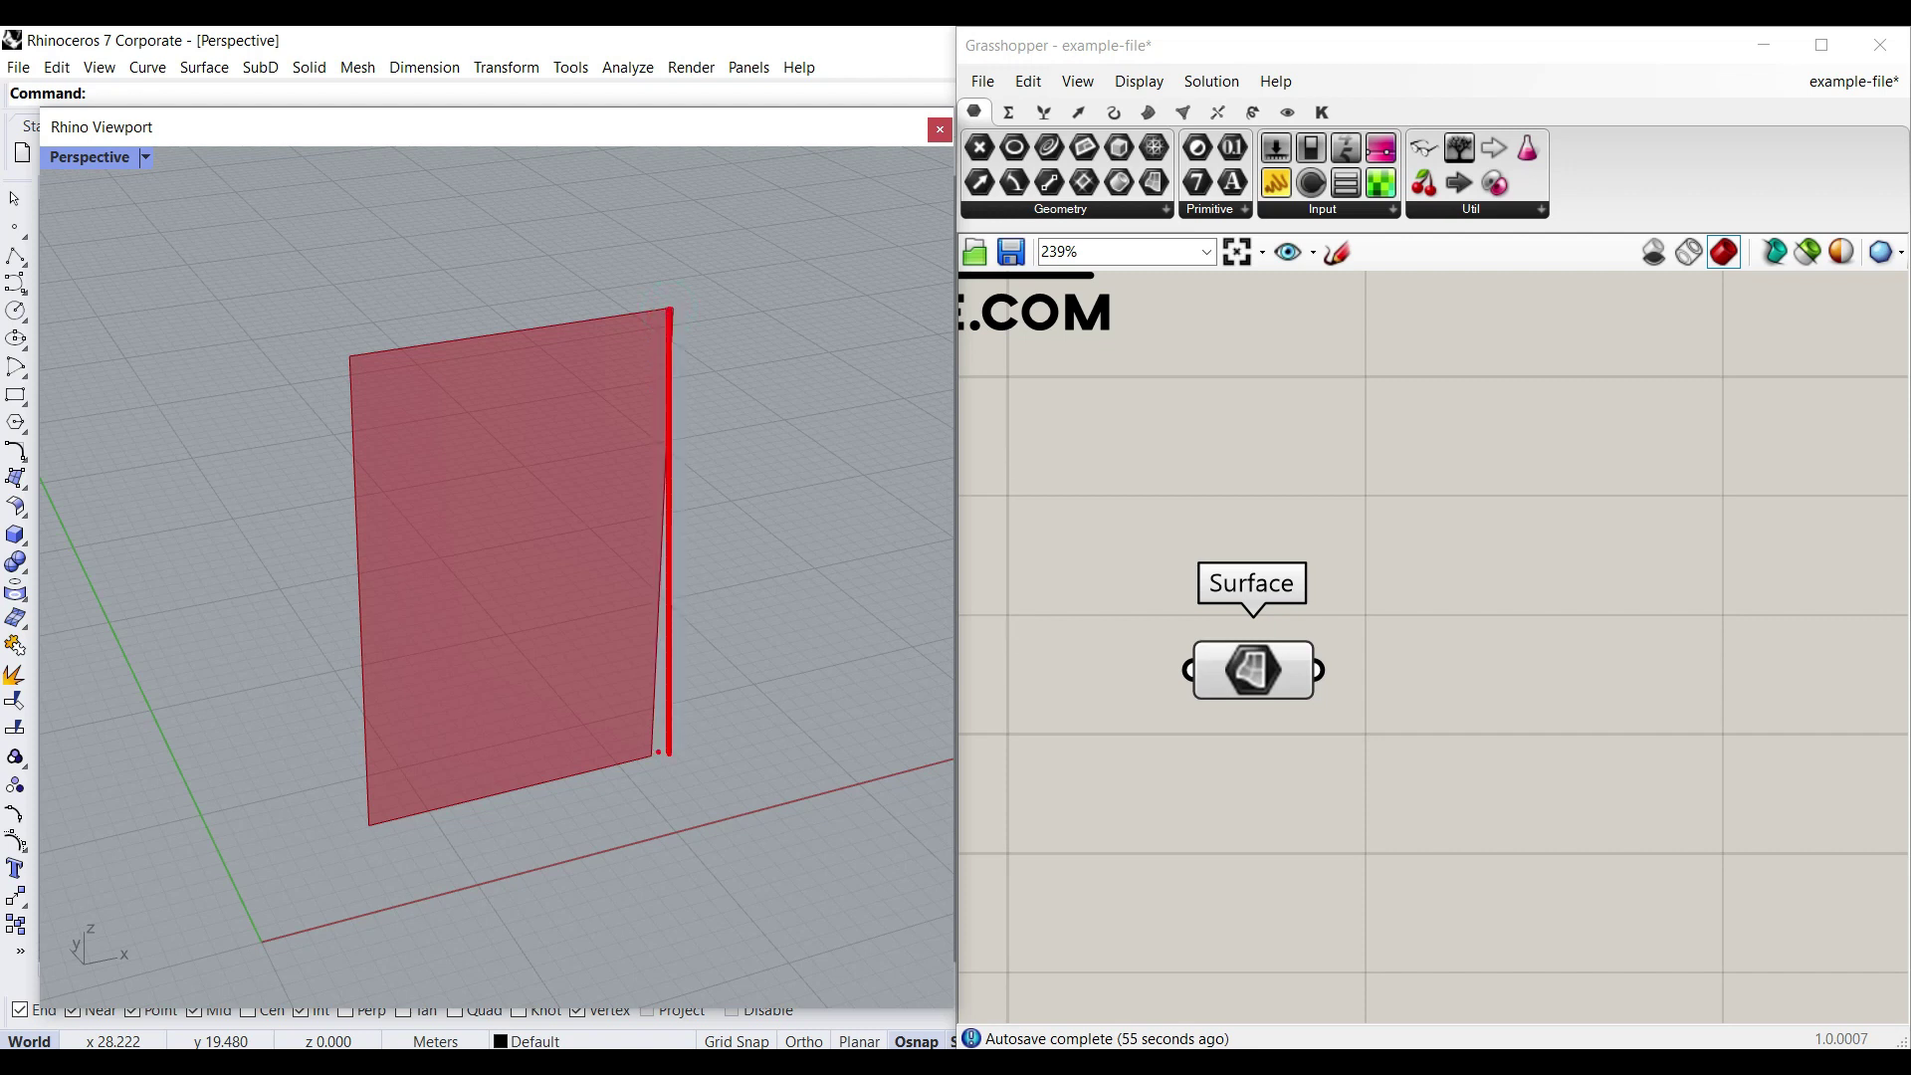
Step: Add a Rotate Axis component and connect the Surface parameter to its Geometry input
left_click(1253, 111)
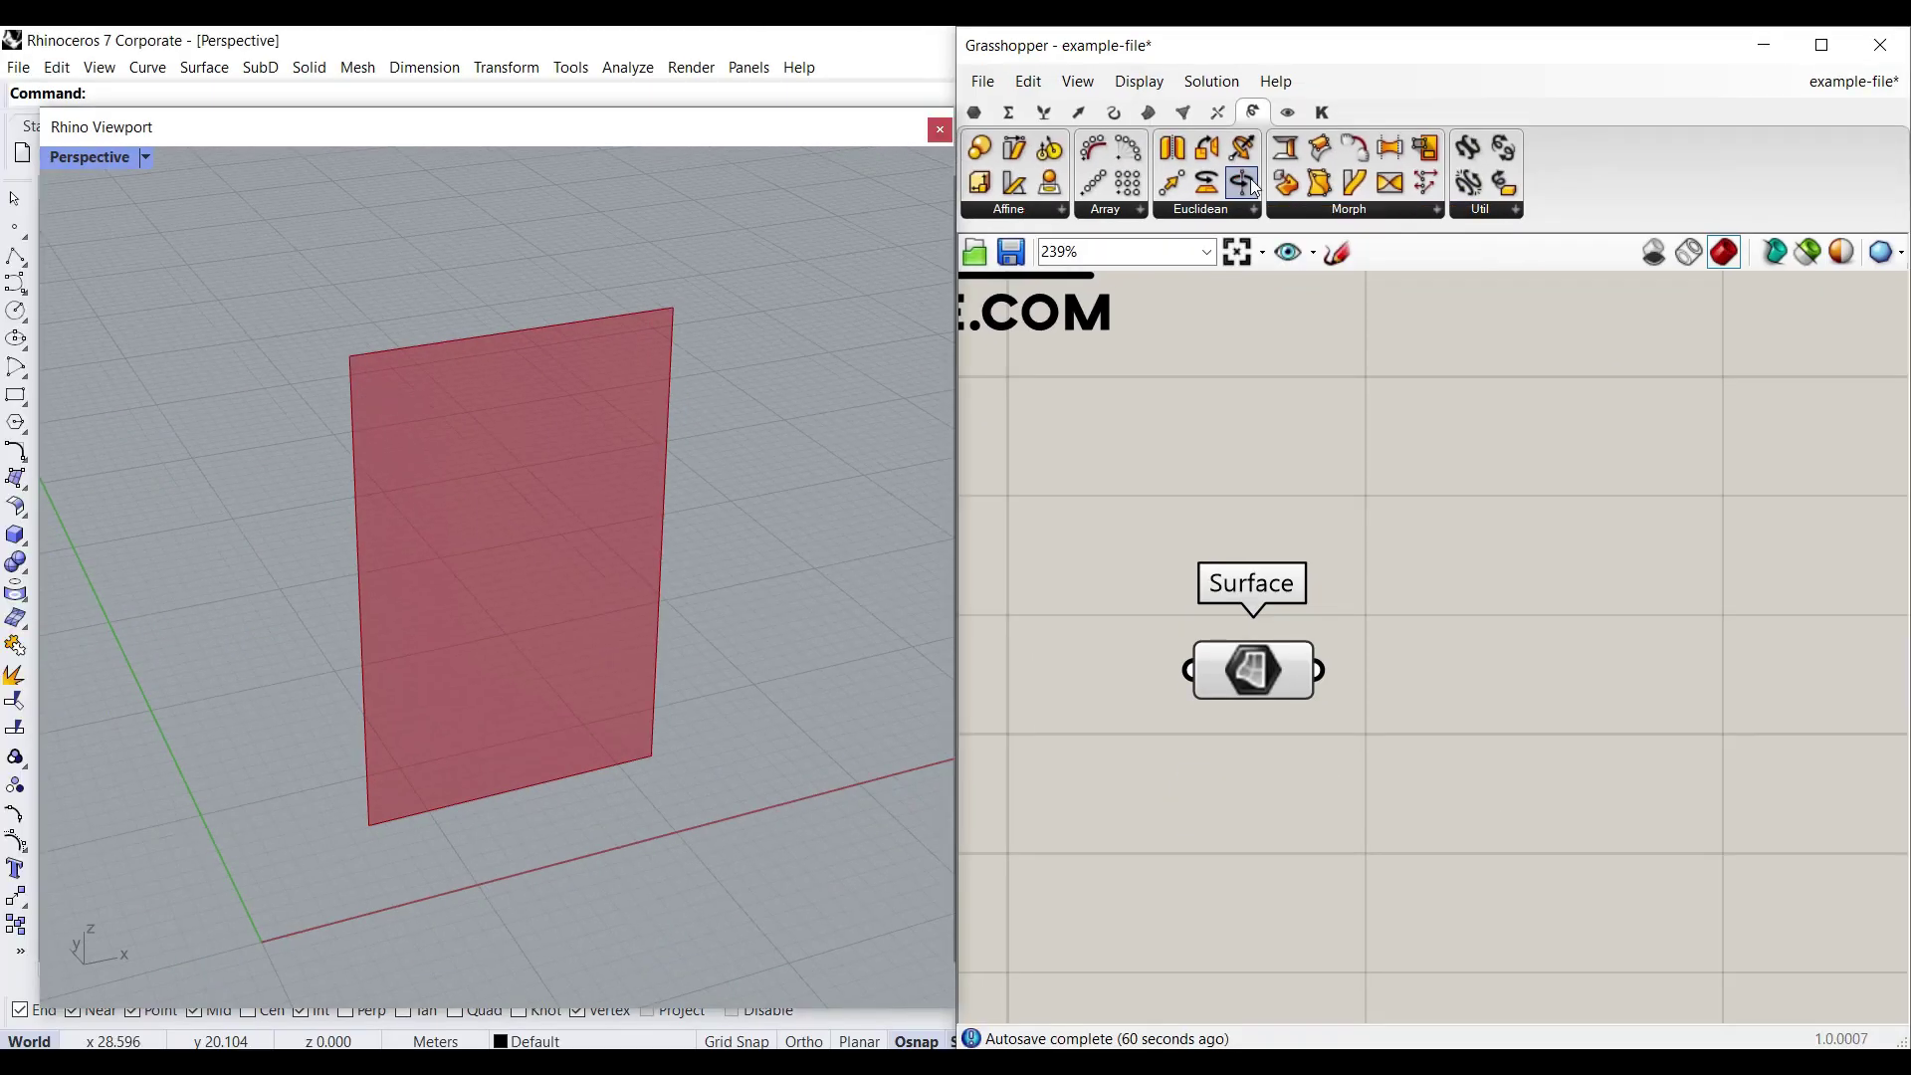
left_click_drag(1244, 184, 1644, 1035)
right_click_drag(1347, 686, 1369, 653)
scroll(1370, 652, "up", 3)
left_click_drag(1319, 575, 1465, 621)
left_click_drag(1580, 723, 1665, 687)
right_click_drag(1719, 659, 1592, 569)
mouse_move(1591, 647)
left_click_drag(1592, 647, 1724, 645)
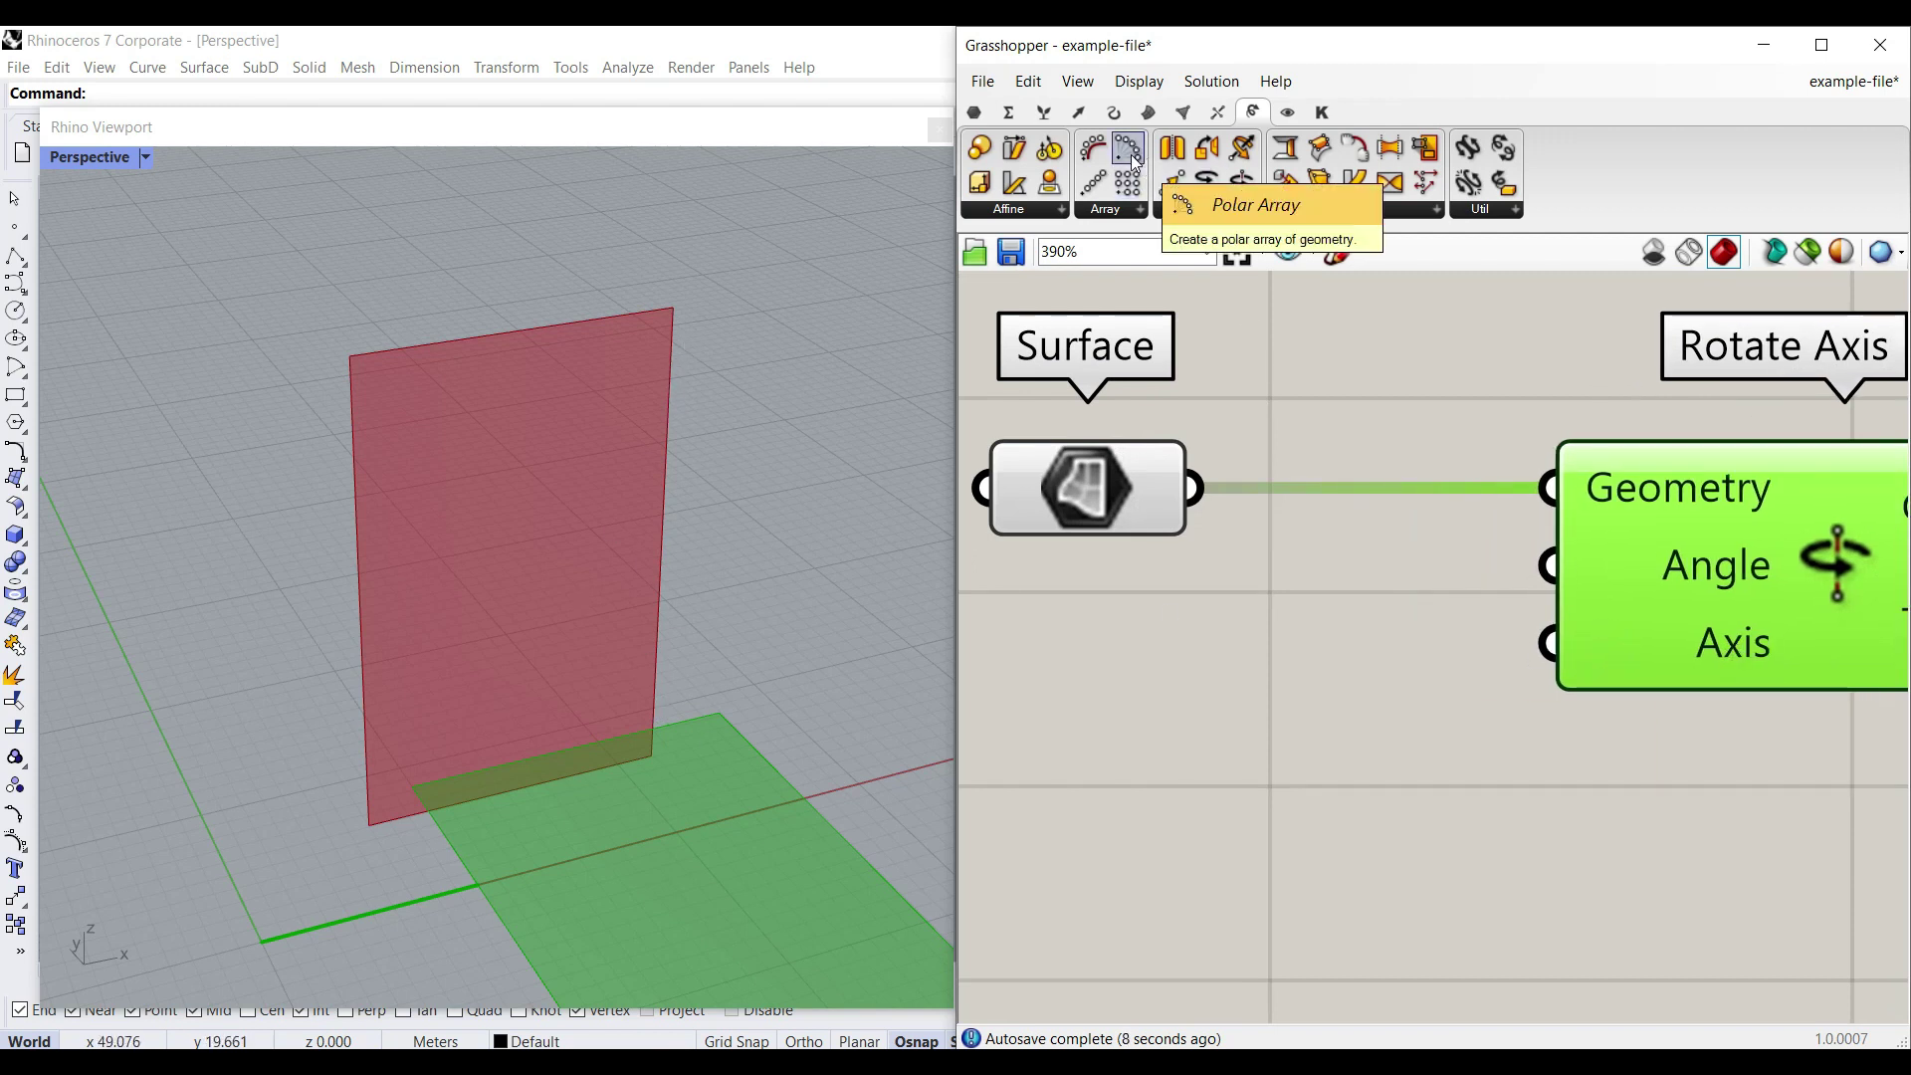
Step: Add a Deconstruct Brep component and connect the Surface parameter to its Brep input
left_click(1150, 115)
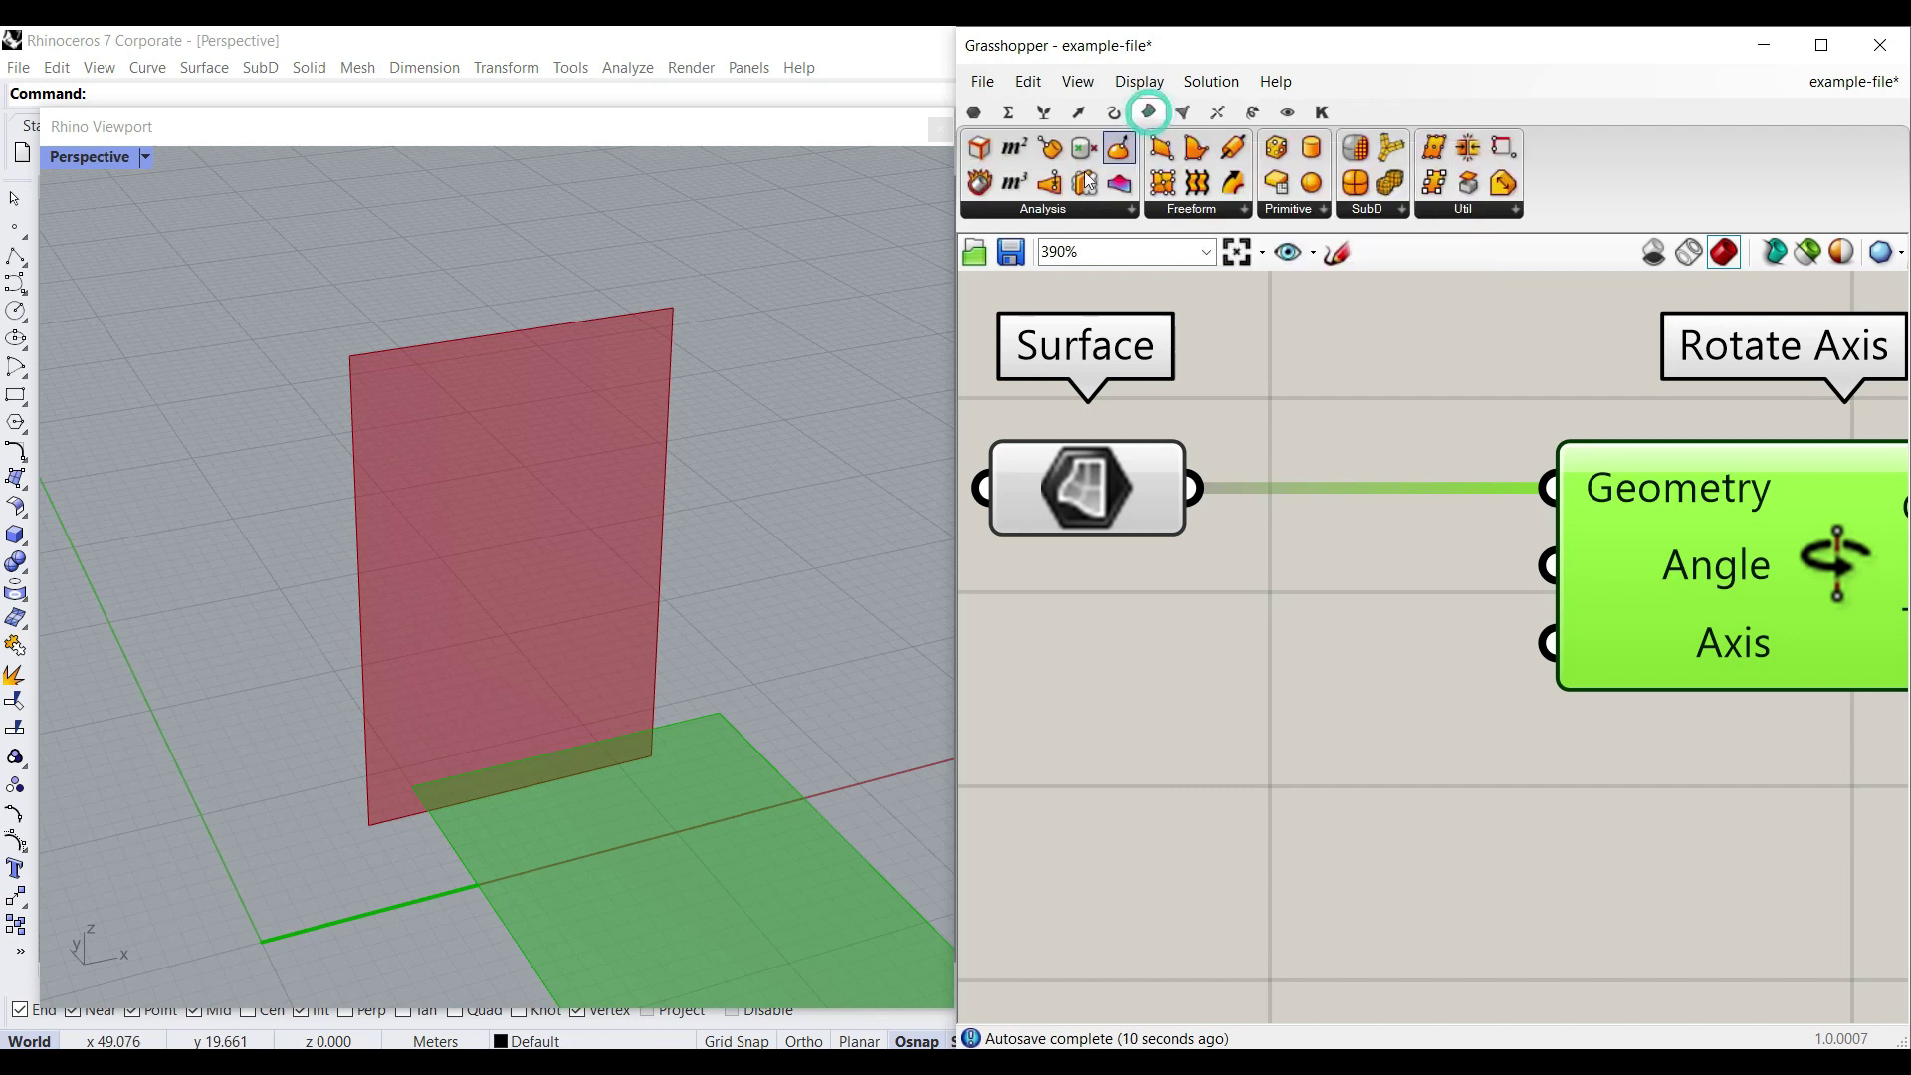
left_click_drag(981, 192, 1382, 886)
scroll(1467, 925, "down", 2)
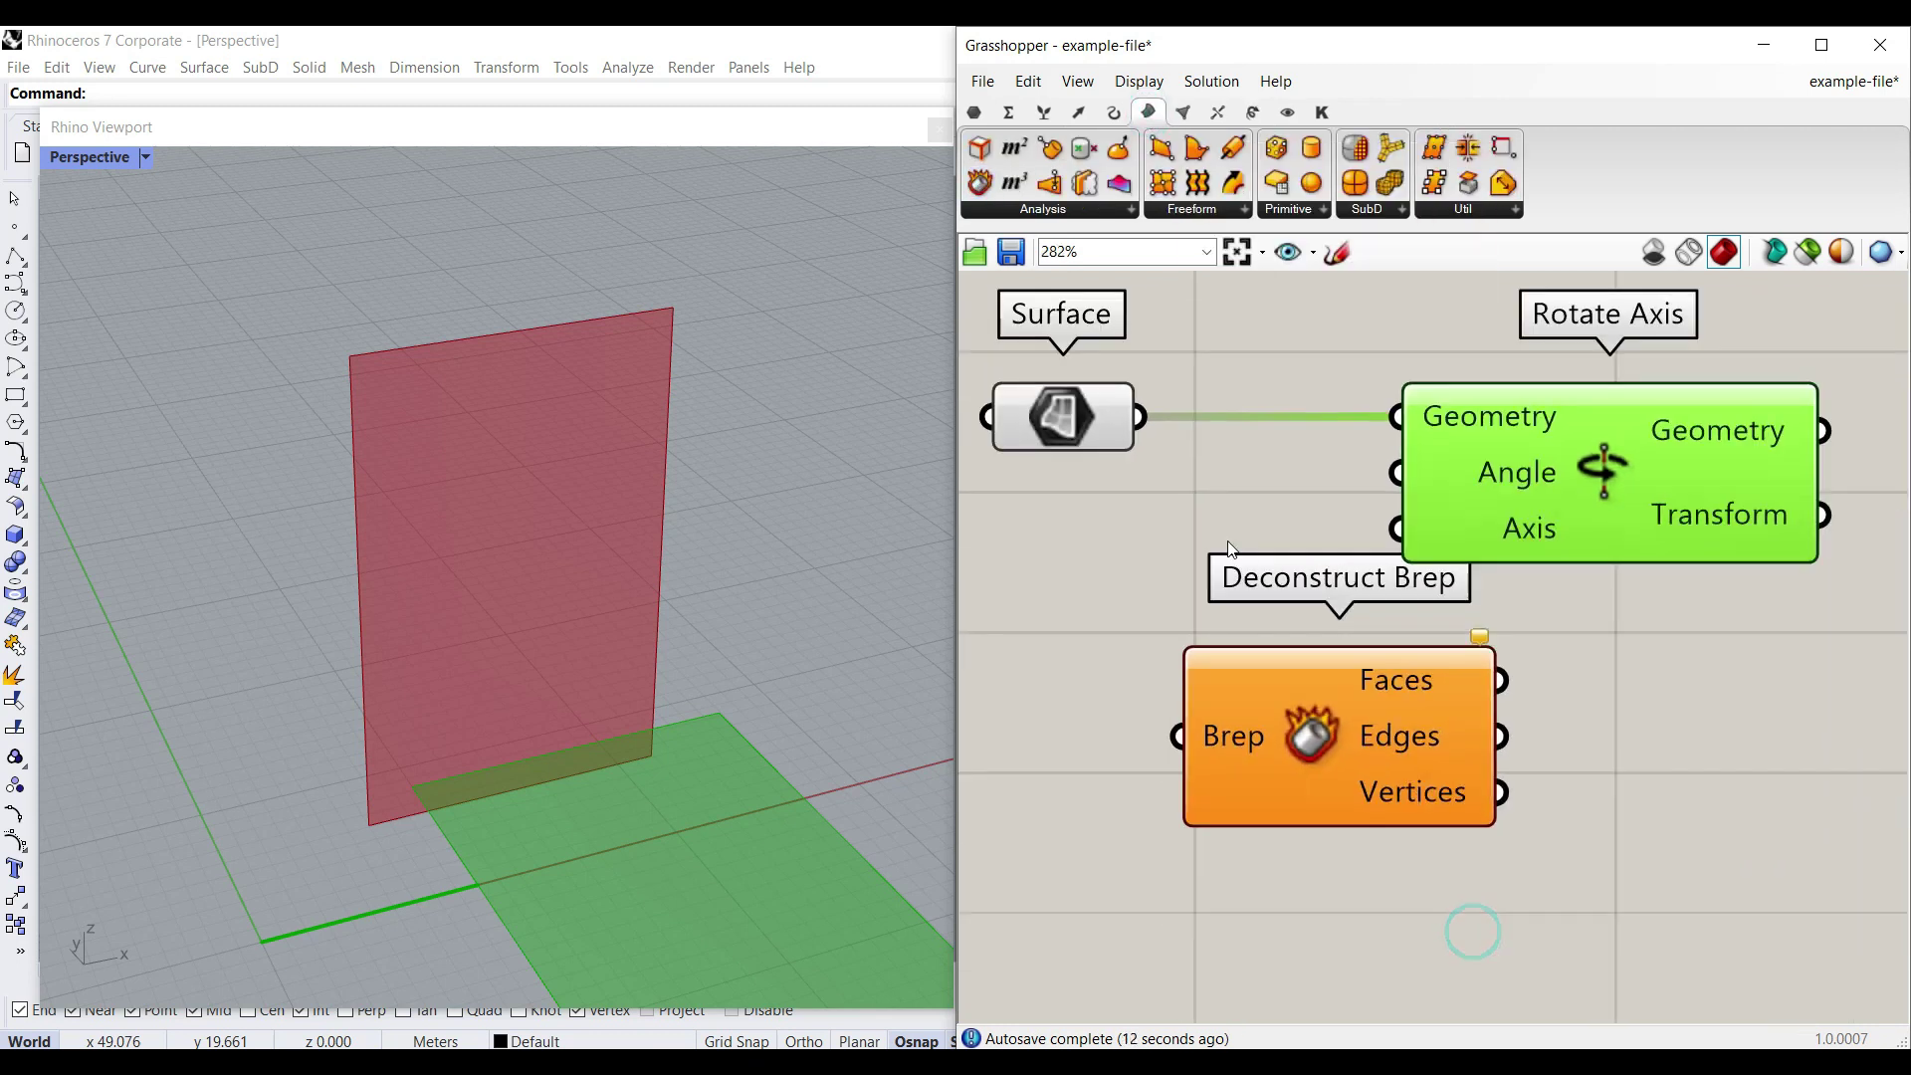
left_click_drag(1139, 418, 1177, 736)
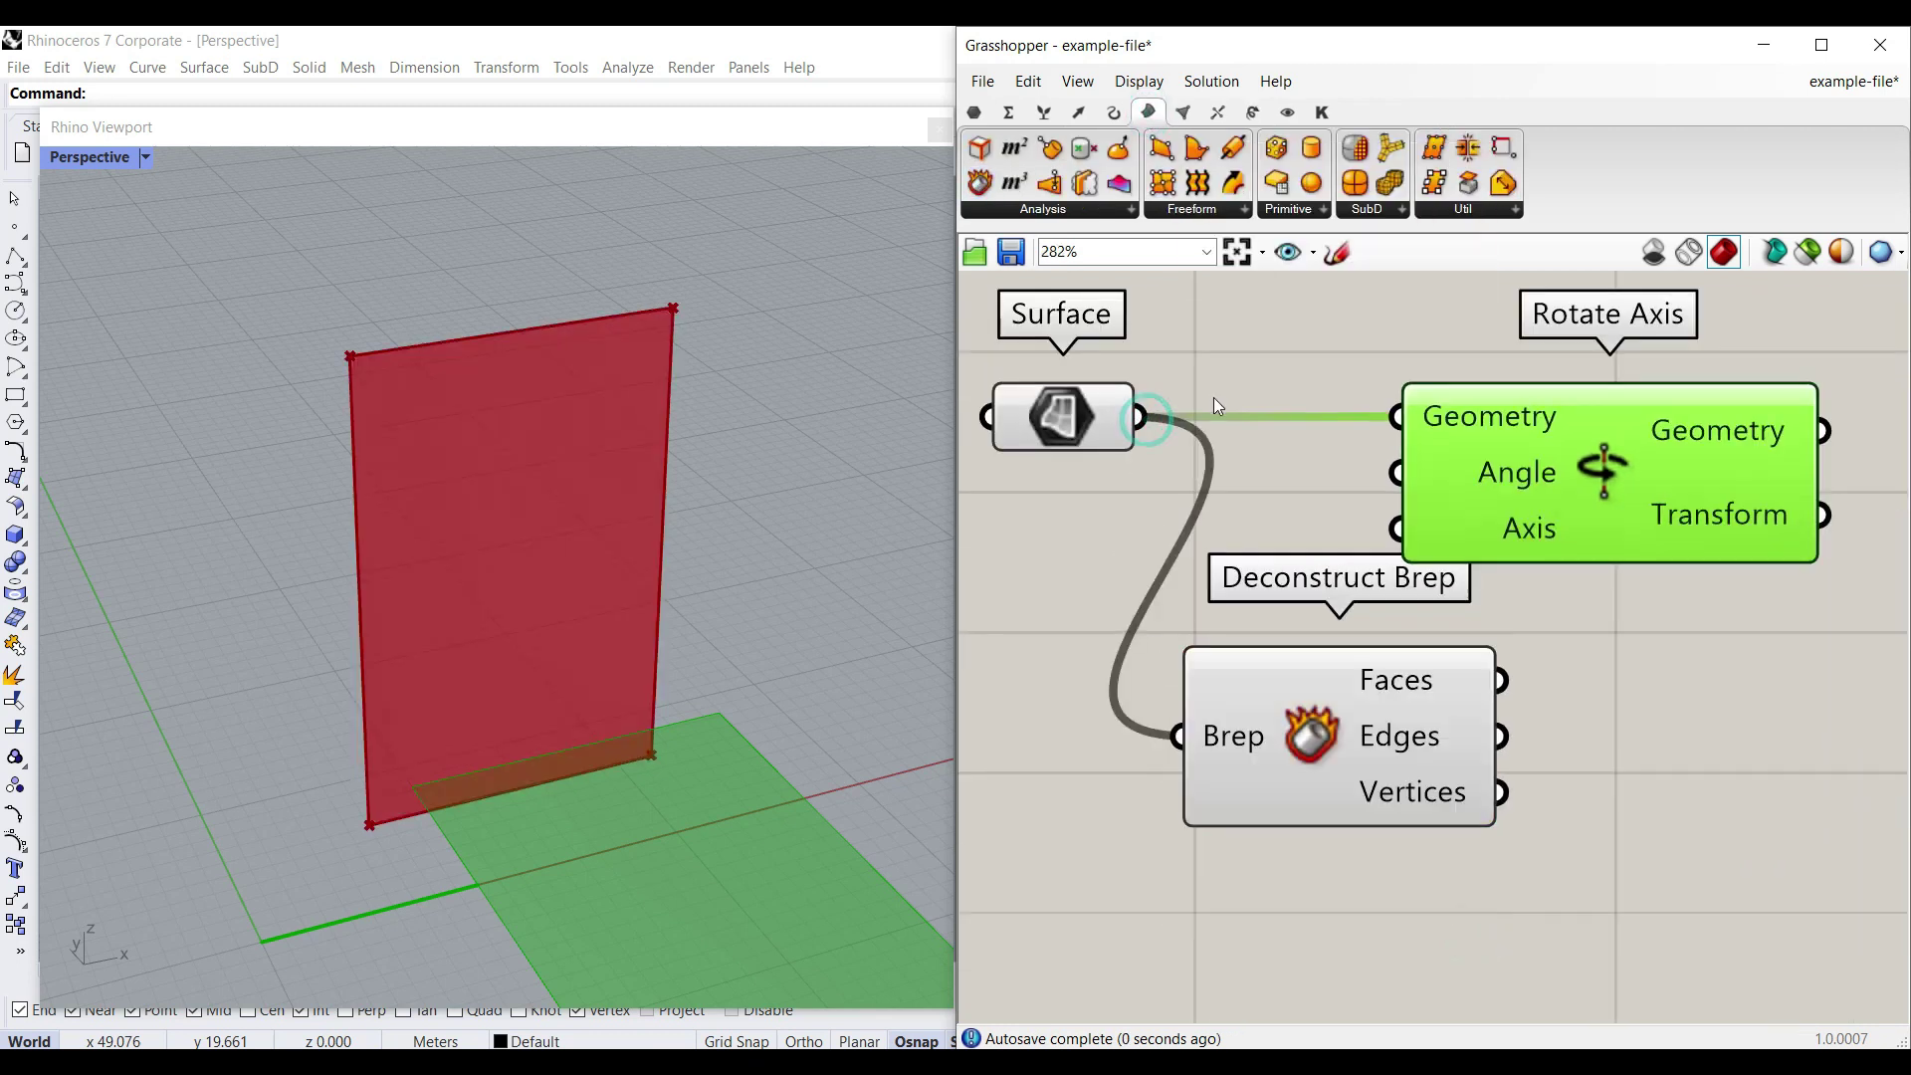
Step: Add an Explode component above Rotate Axis and feed the Surface parameter into its Curve input
left_click(1114, 111)
left_click_drag(1472, 149, 1320, 513)
left_click_drag(1090, 585, 1202, 368)
scroll(1155, 467, "down", 1)
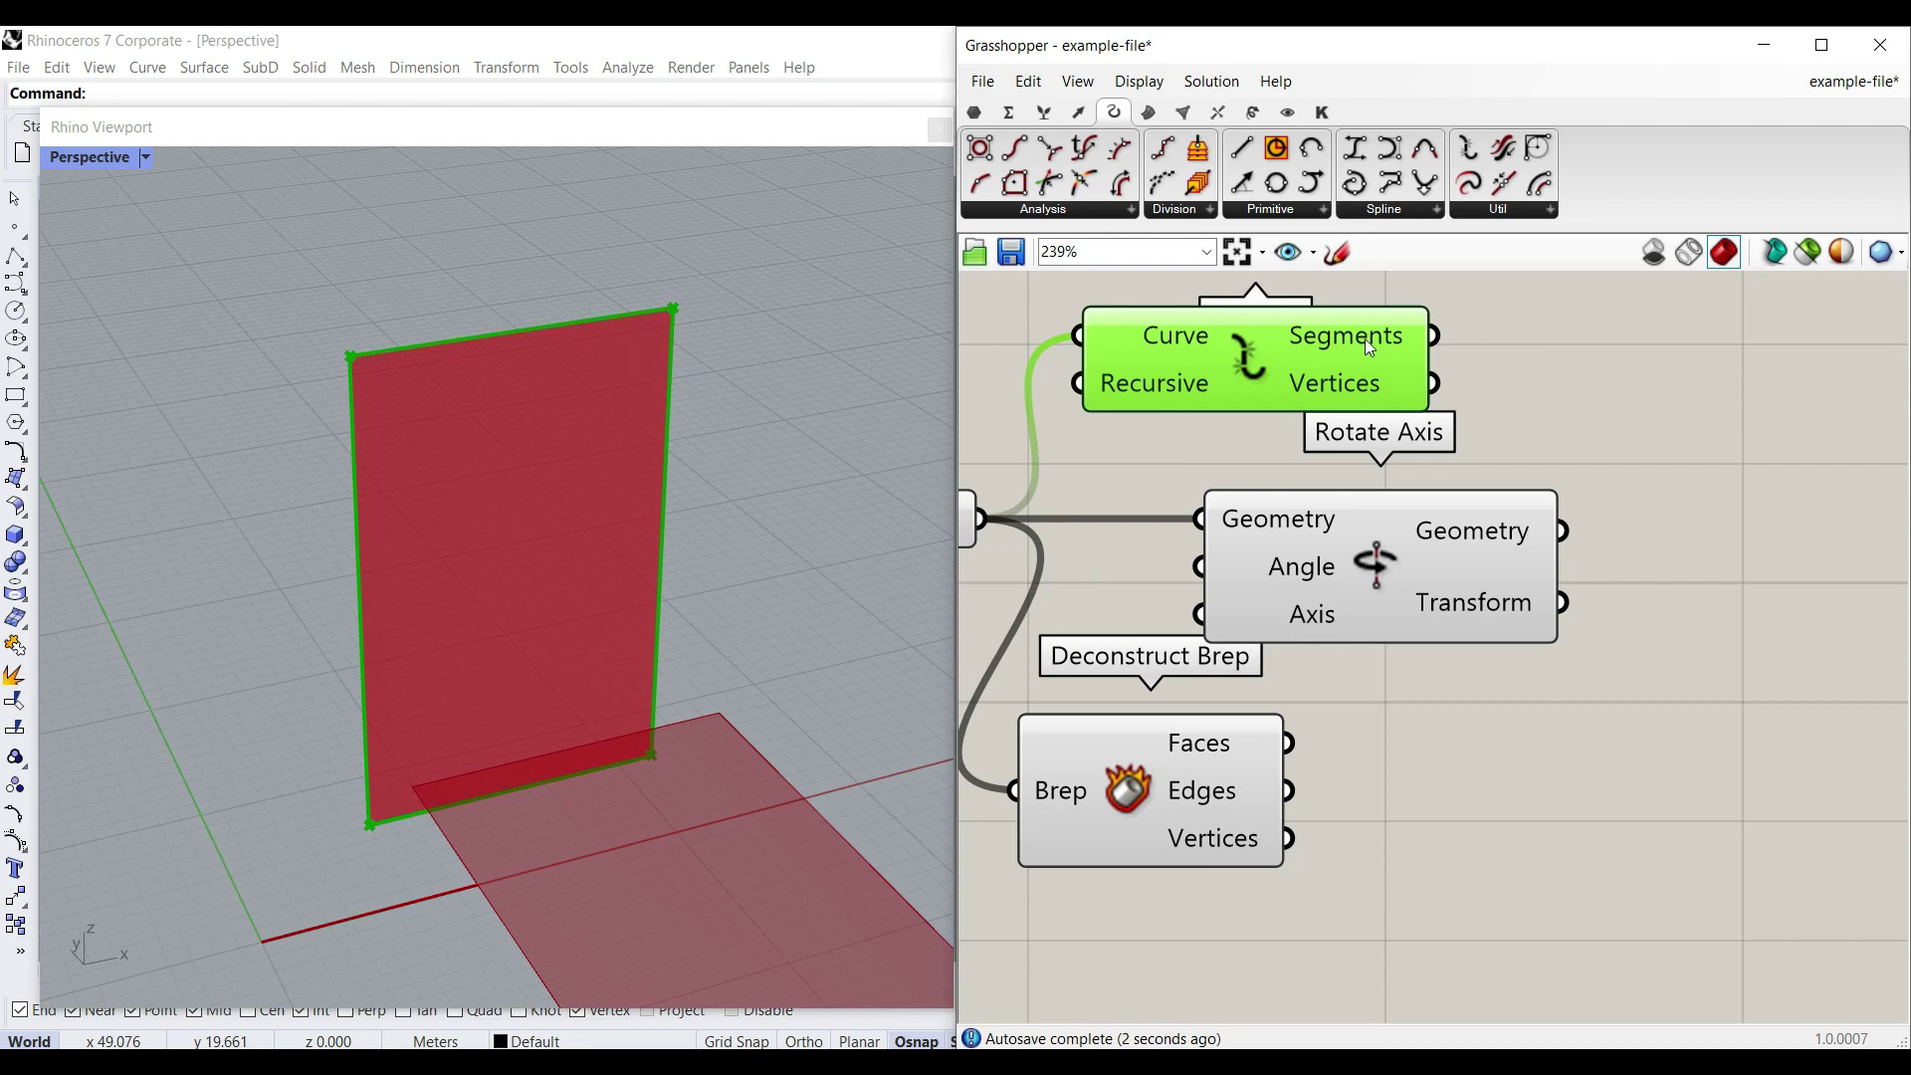
mouse_move(1336, 344)
Step: Delete the Deconstruct Brep and Explode components from the canvas
left_click_drag(1162, 796, 1246, 810)
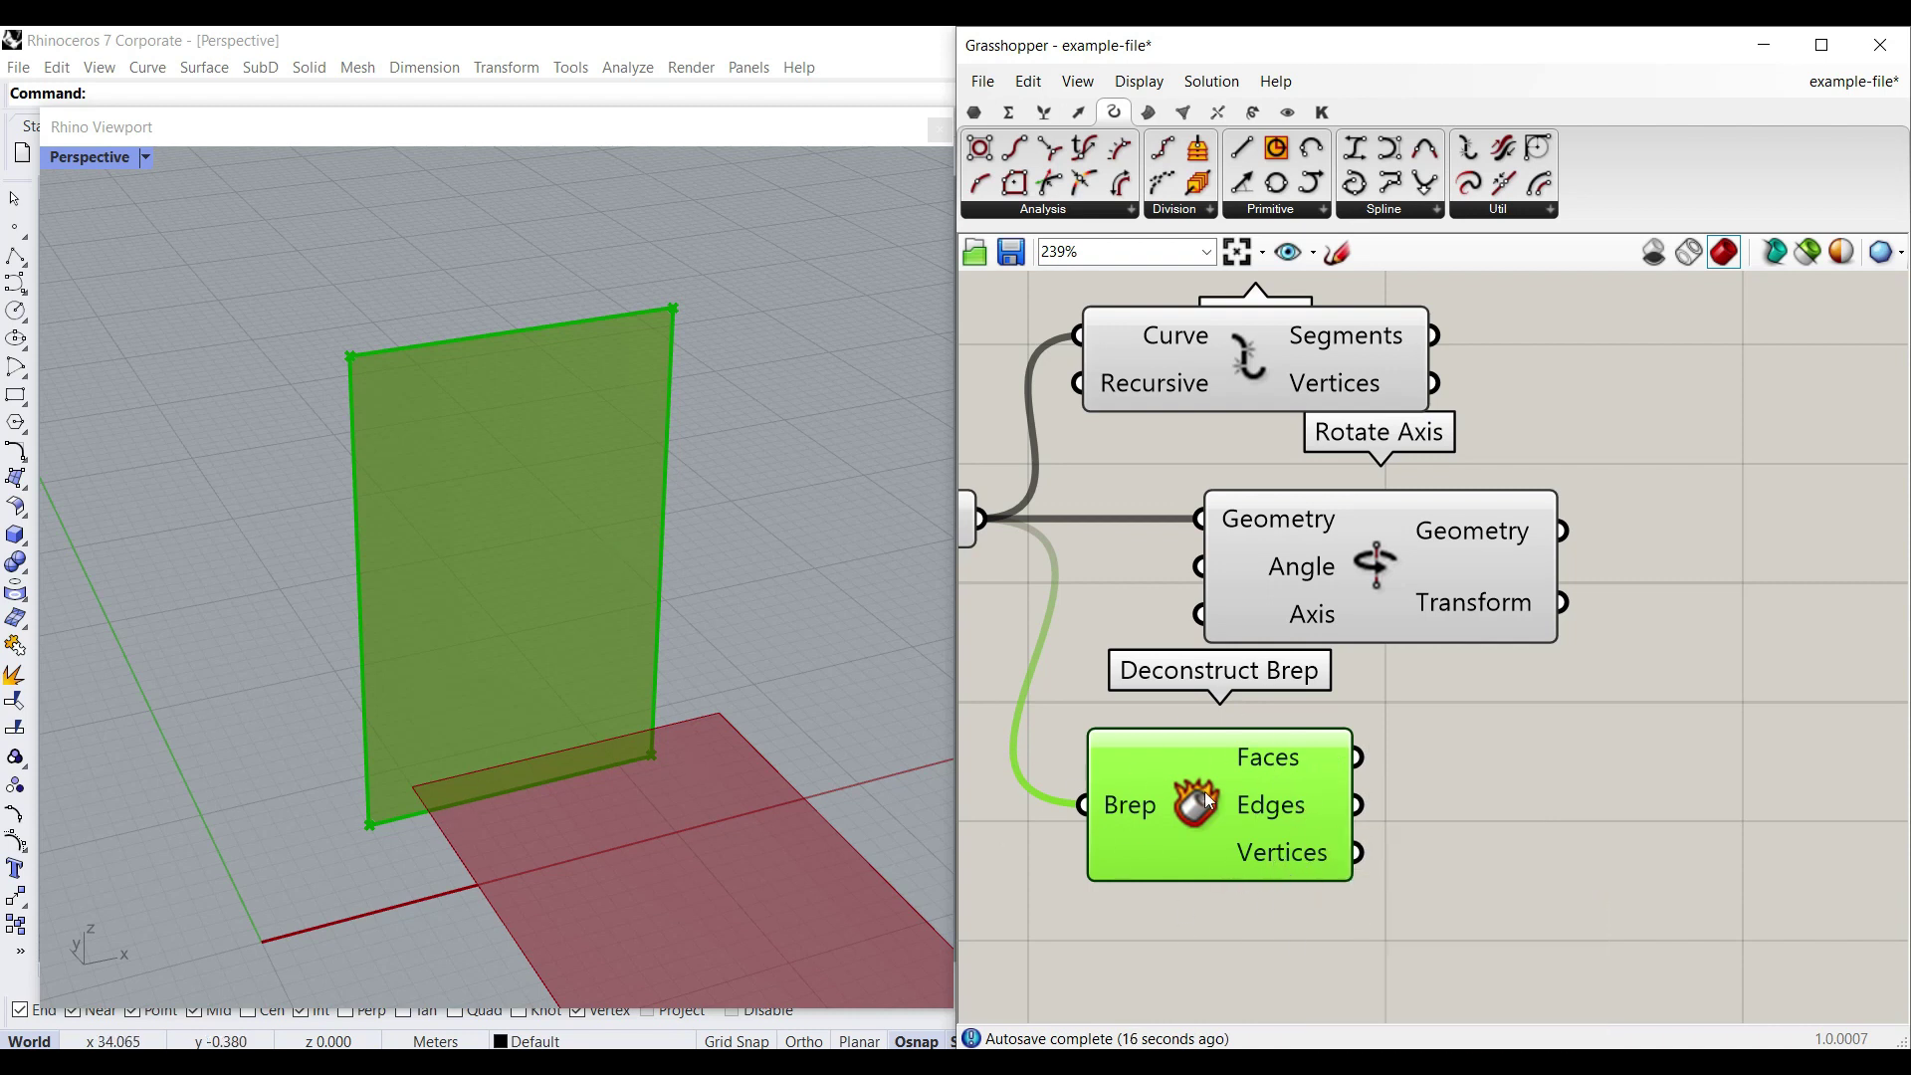
mouse_move(1200, 824)
left_mouse_down()
mouse_move(1242, 832)
mouse_move(1202, 842)
left_mouse_up()
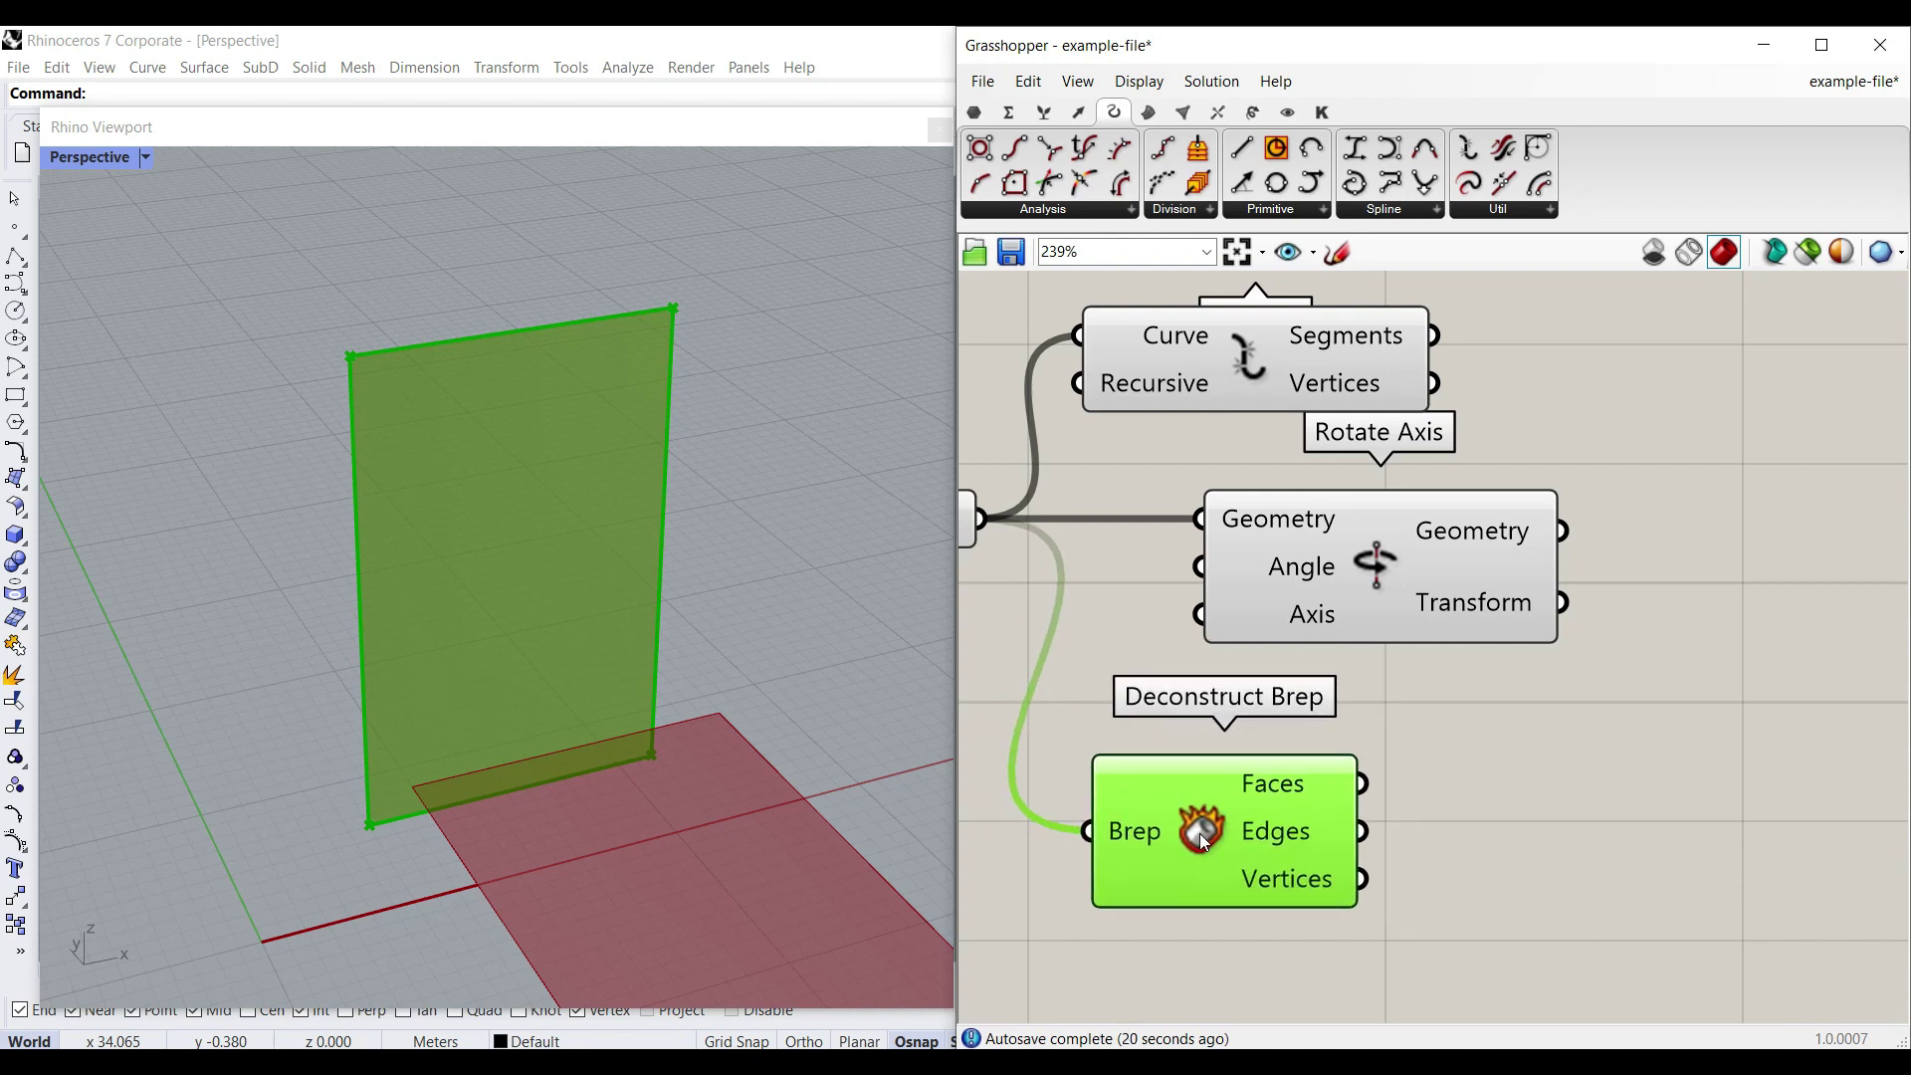
key("Delete")
left_click(1232, 350)
key("Delete")
Step: Place an Explode component below Rotate Axis and connect the Surface parameter to its Curve input
right_click_drag(1155, 488, 1433, 501)
left_click(1160, 149)
left_click(1381, 815)
left_click_drag(1257, 534, 1298, 770)
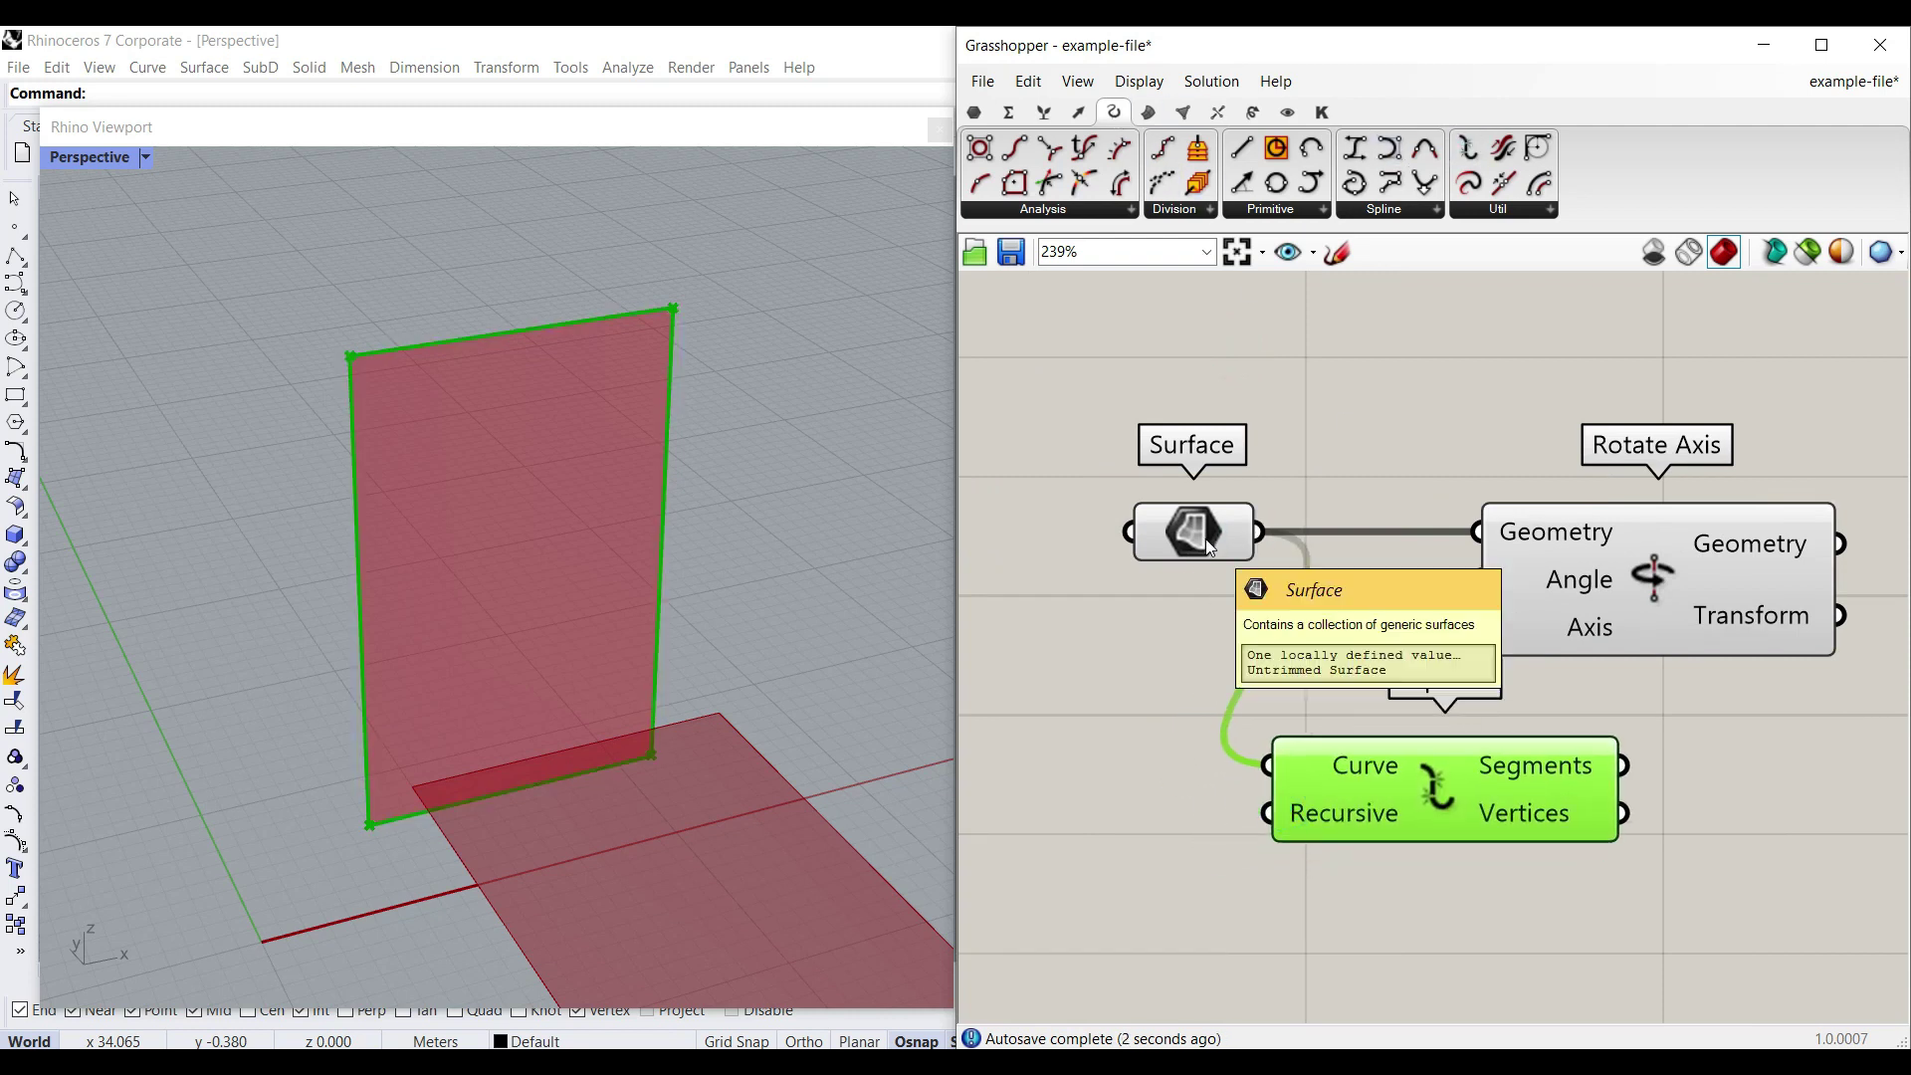
mouse_move(1306, 753)
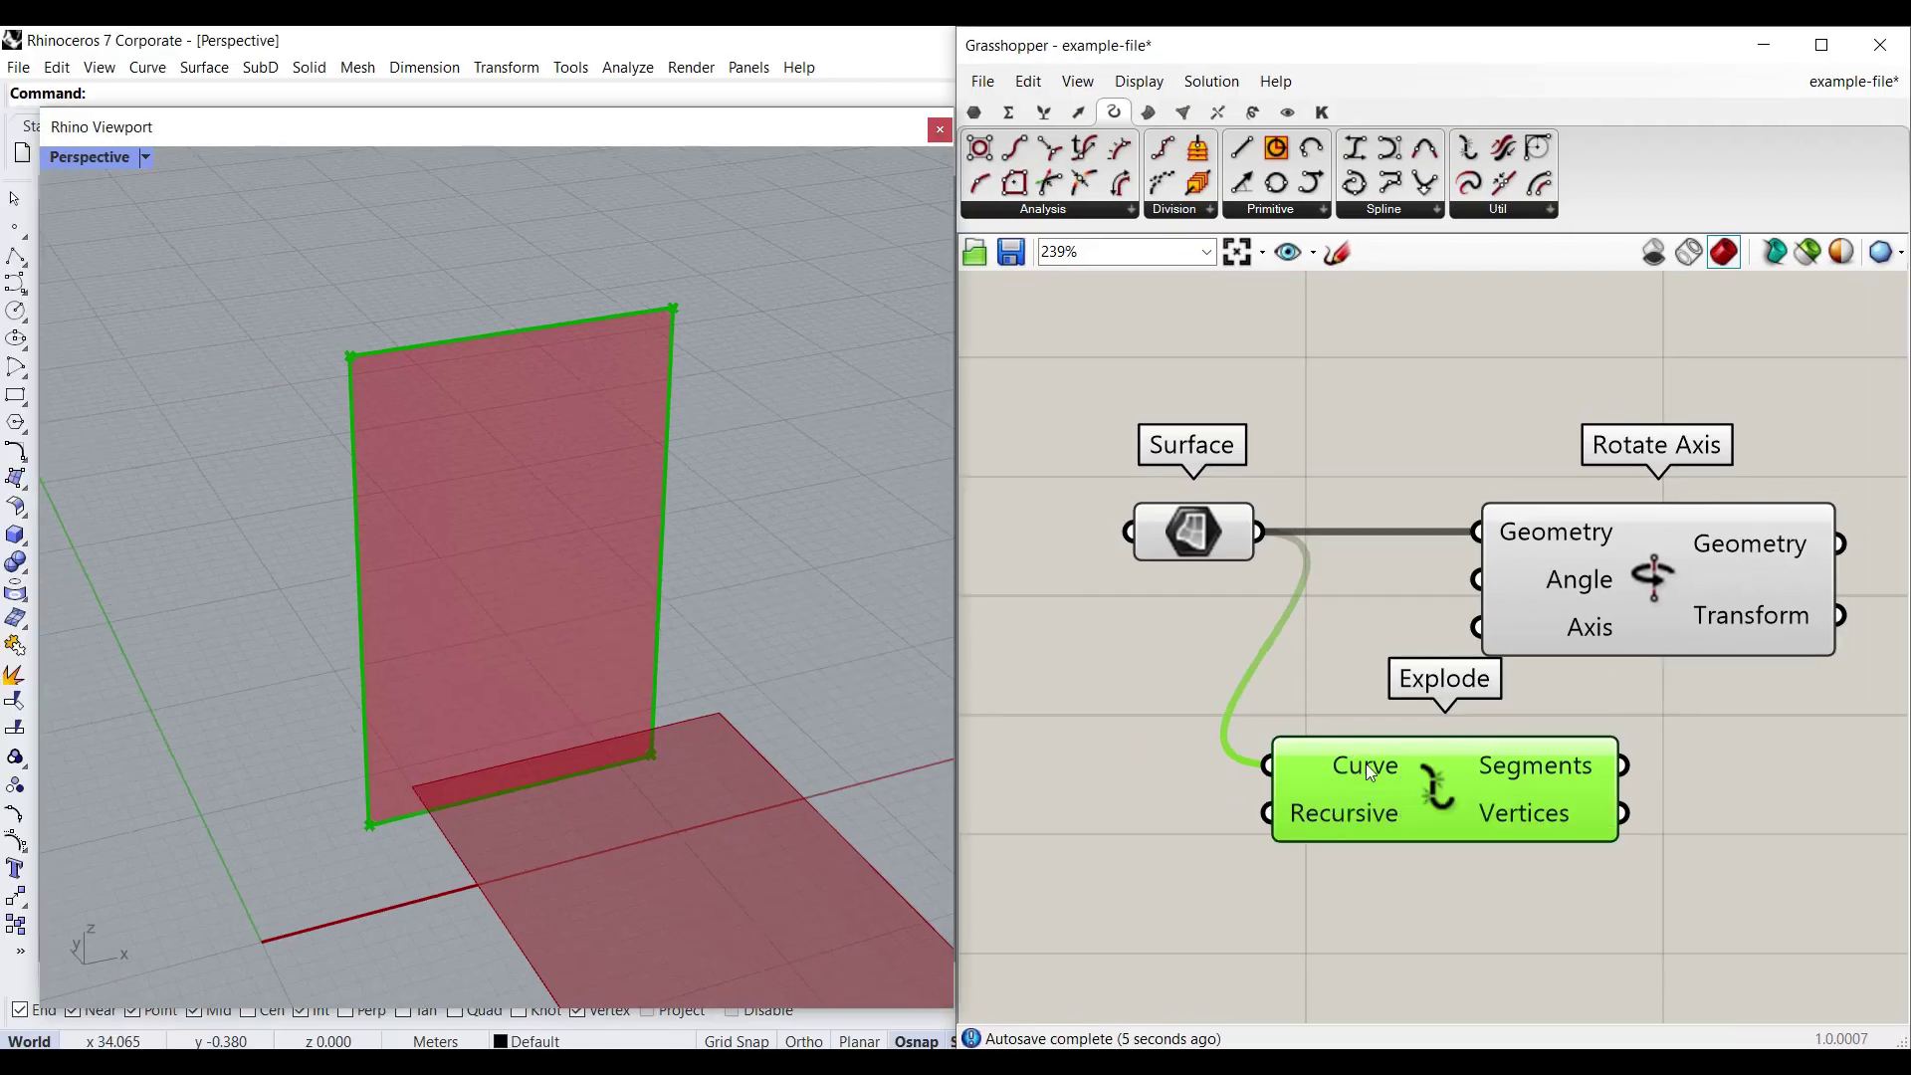
Step: Space out Explode and Rotate Axis, add a List Item component beside Explode and connect Segments to its List input
right_click_drag(1515, 778, 1304, 728)
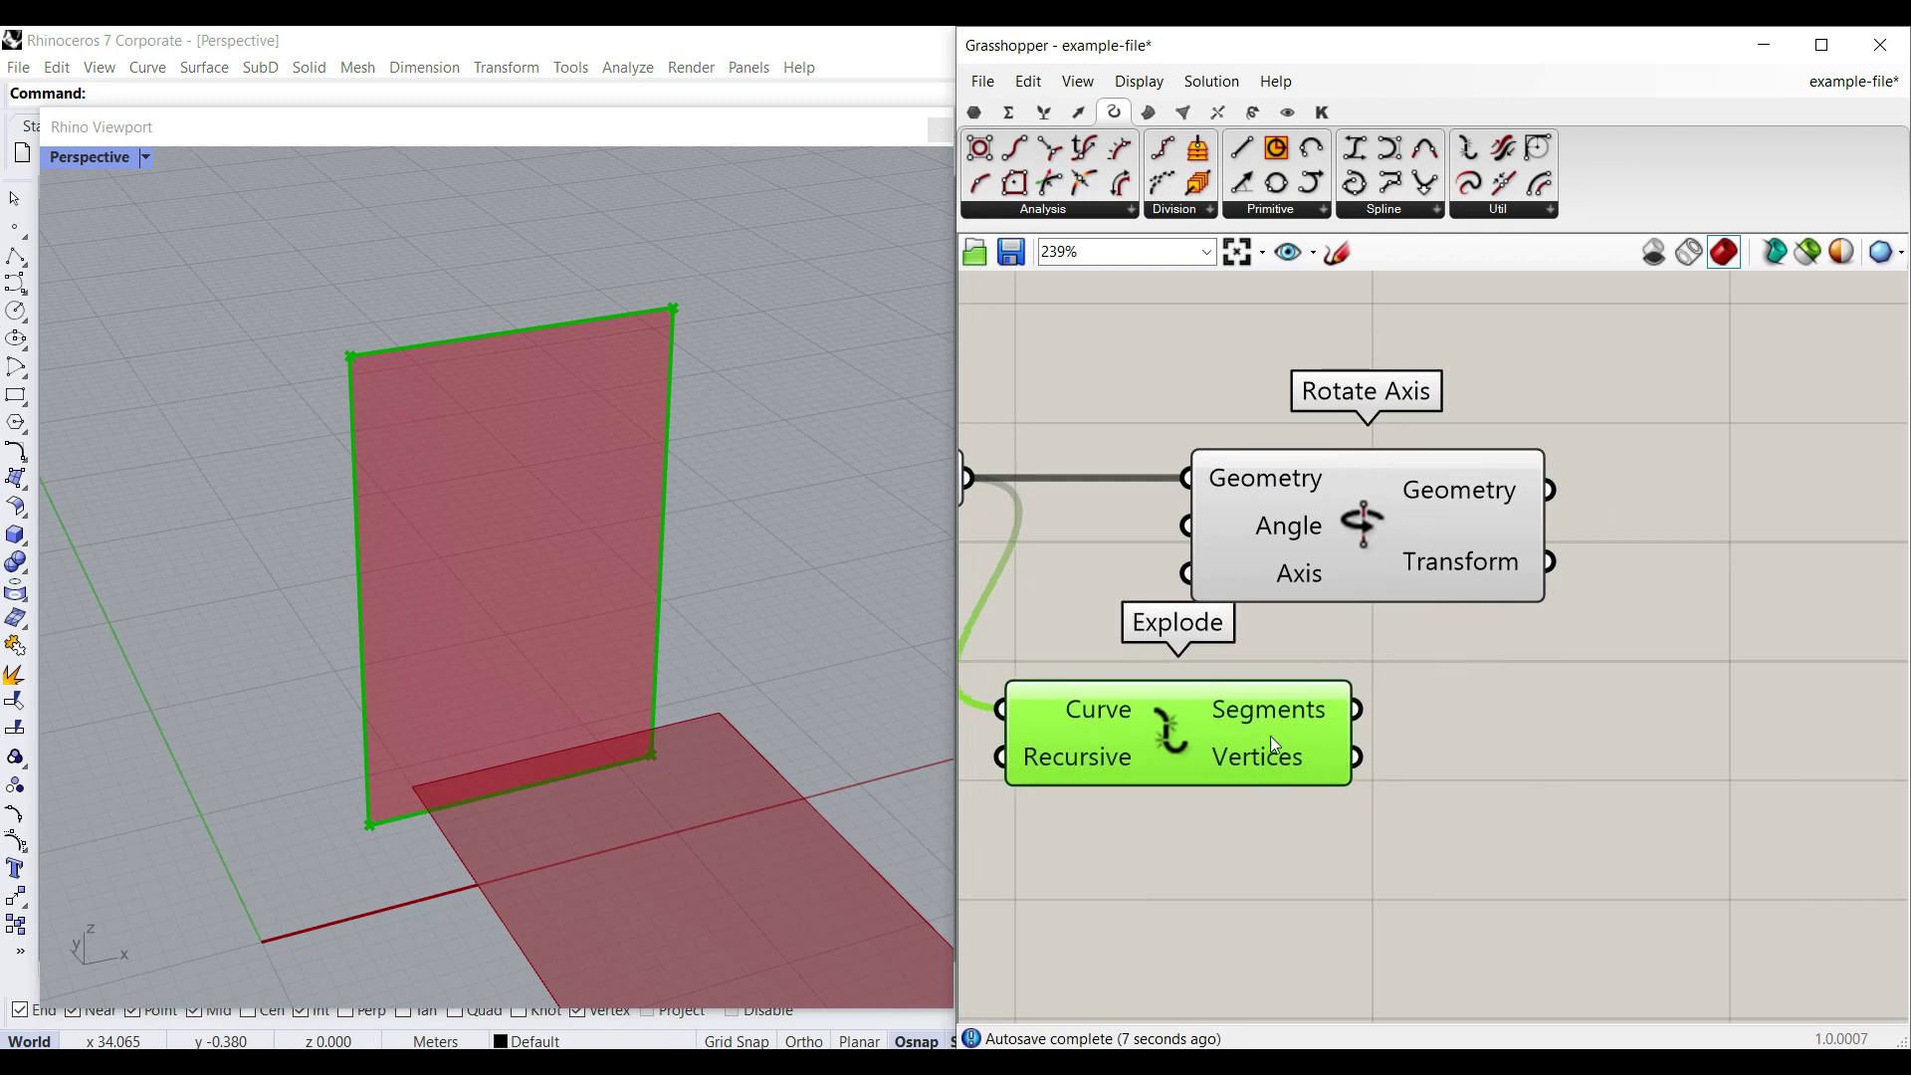
left_click_drag(1259, 741, 1227, 778)
left_click_drag(1345, 536, 1614, 536)
left_click(1469, 851)
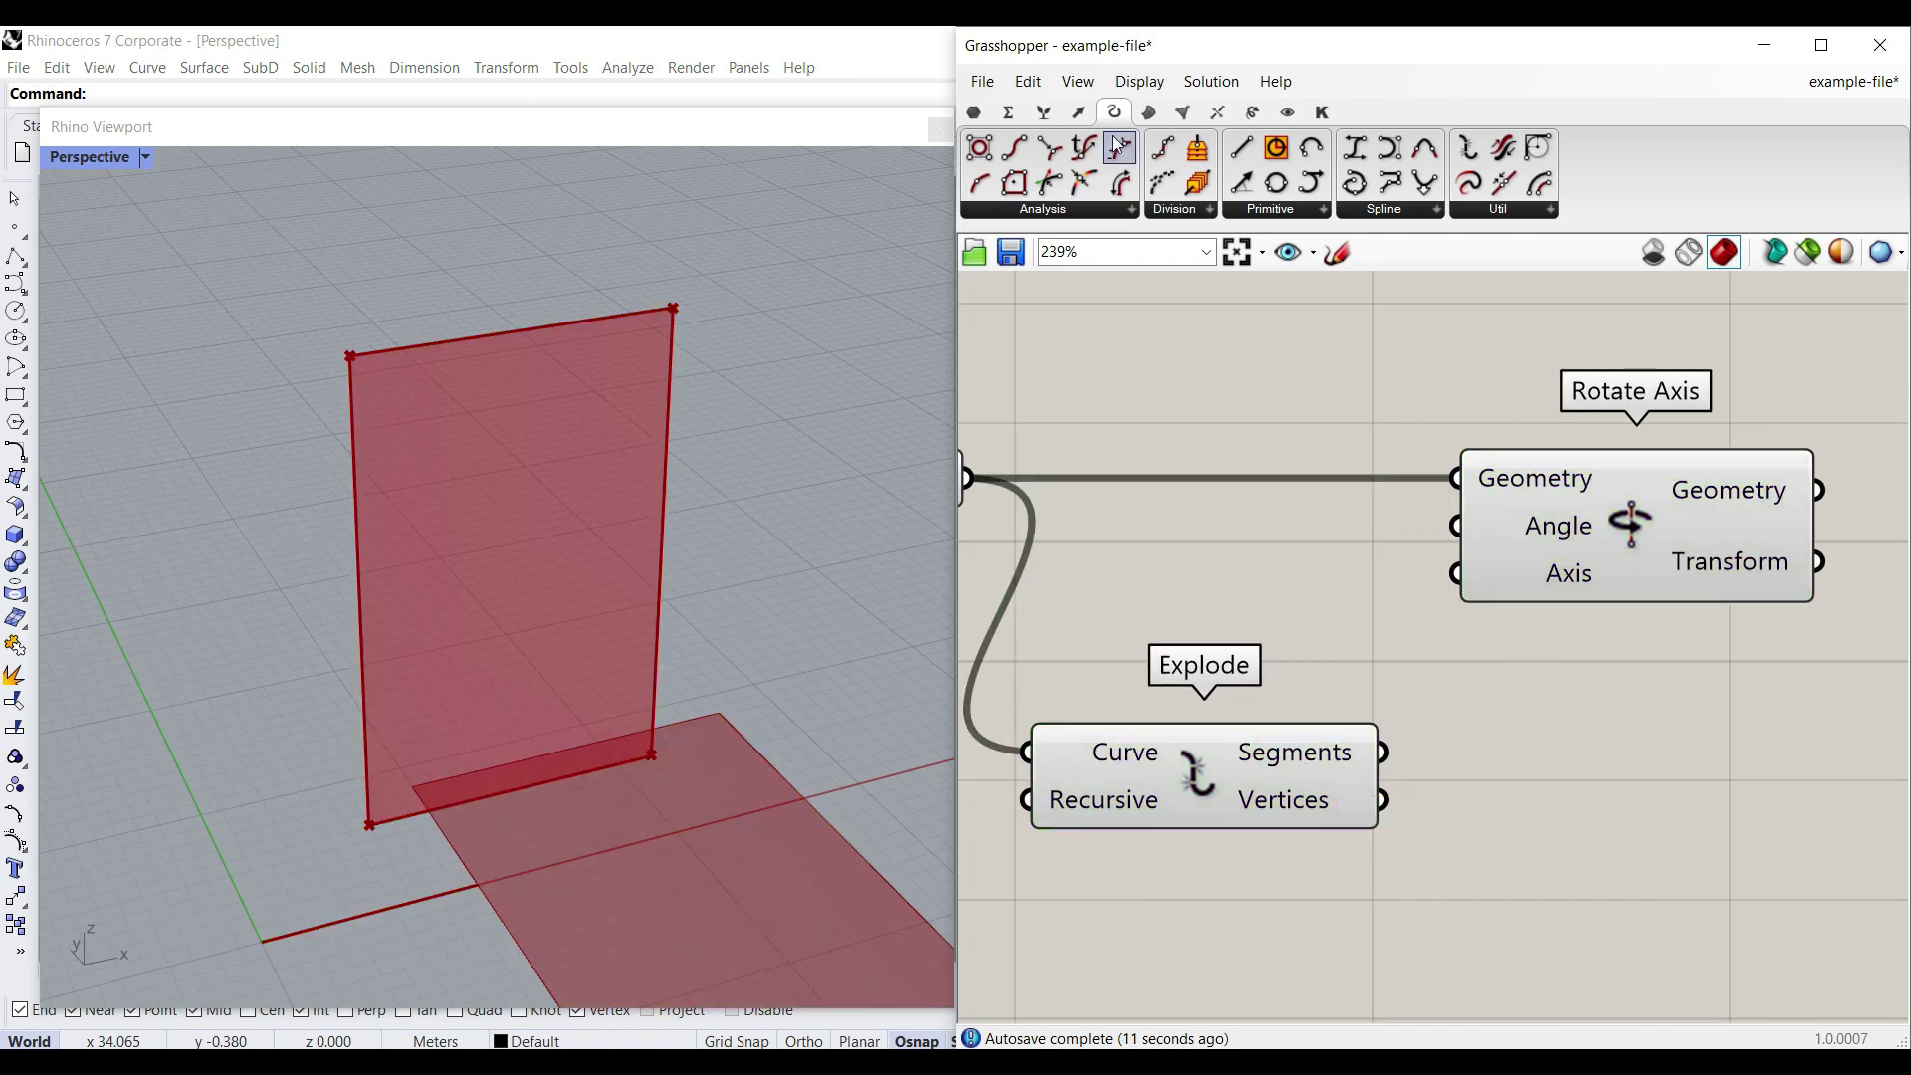
left_click(1048, 112)
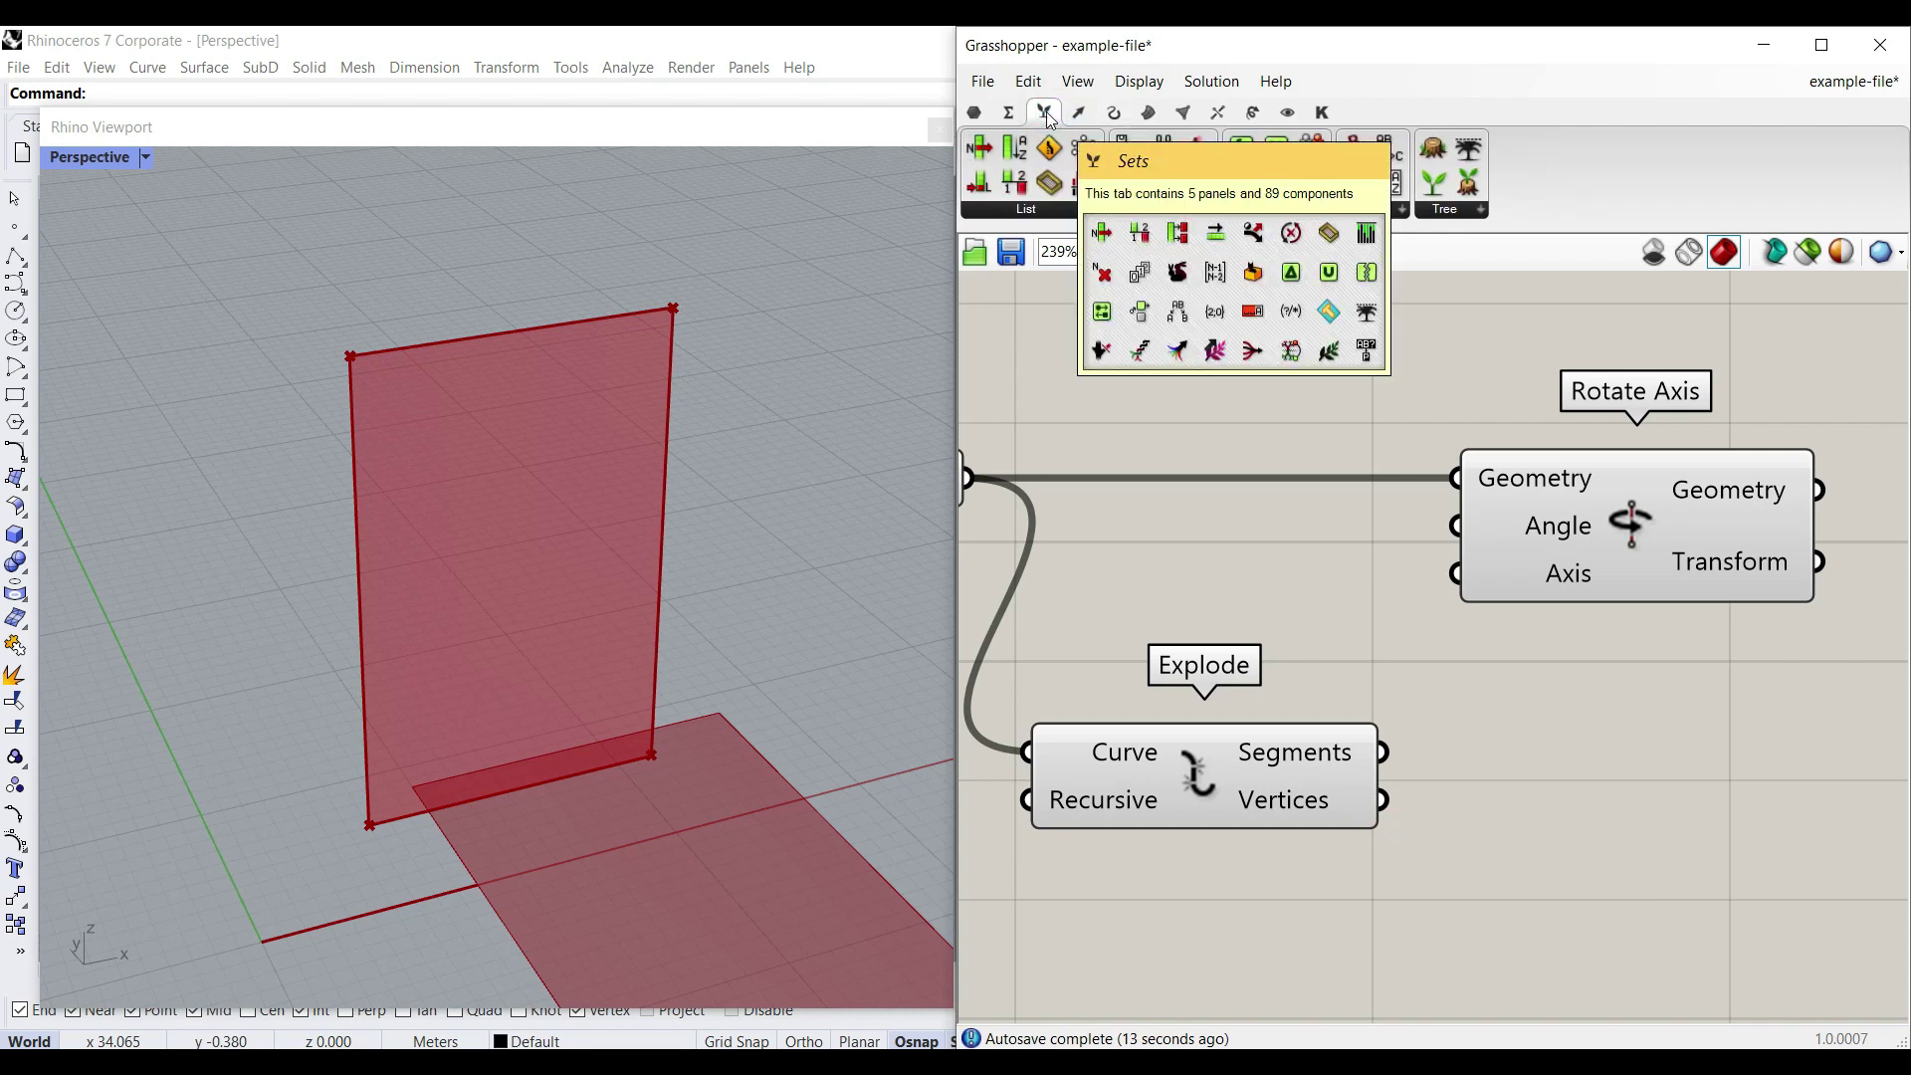
left_click_drag(1563, 875, 1555, 800)
left_click_drag(1383, 752, 1433, 752)
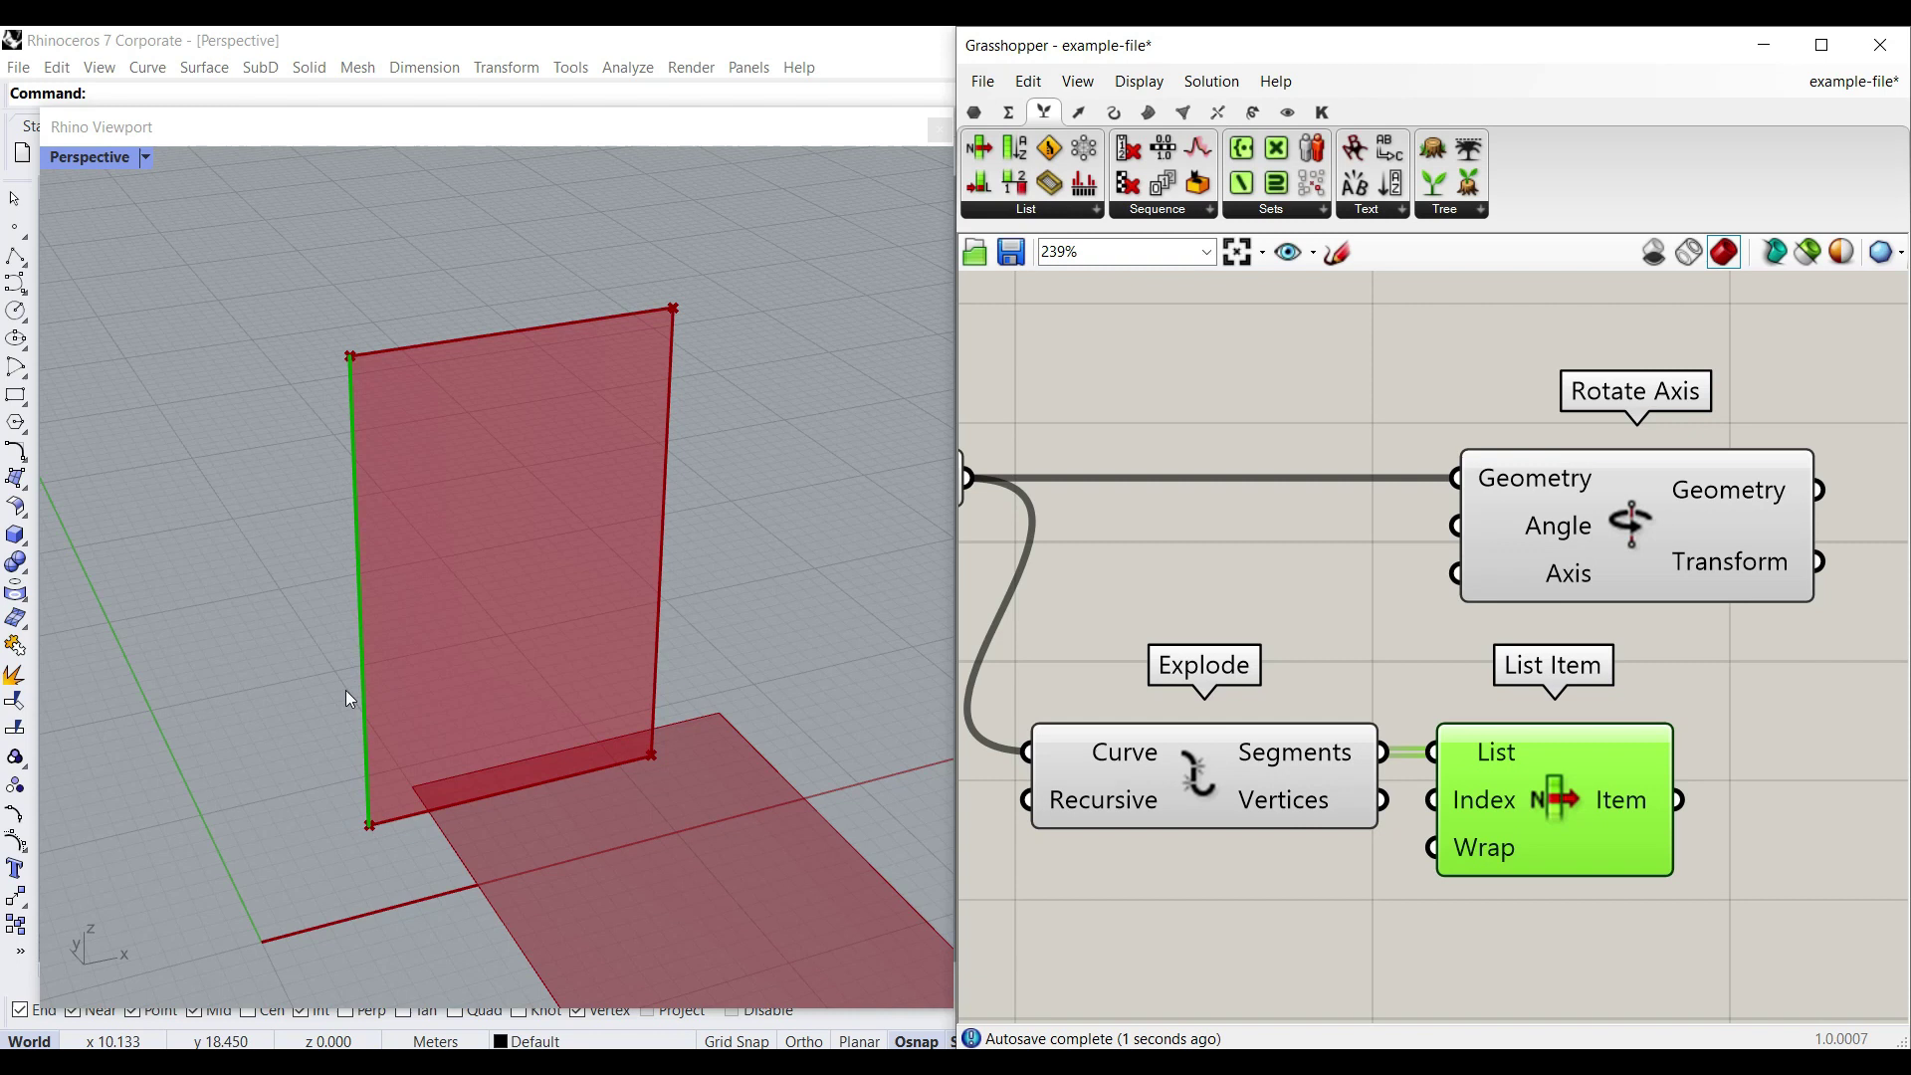
Step: Add a 0 to 3 integer slider, connect it to List Item's Index input and set it to 2
right_click_drag(1538, 877, 1381, 785)
left_click_drag(1411, 734, 1472, 733)
left_click(1084, 850)
double_click(1111, 795)
type("0..3")
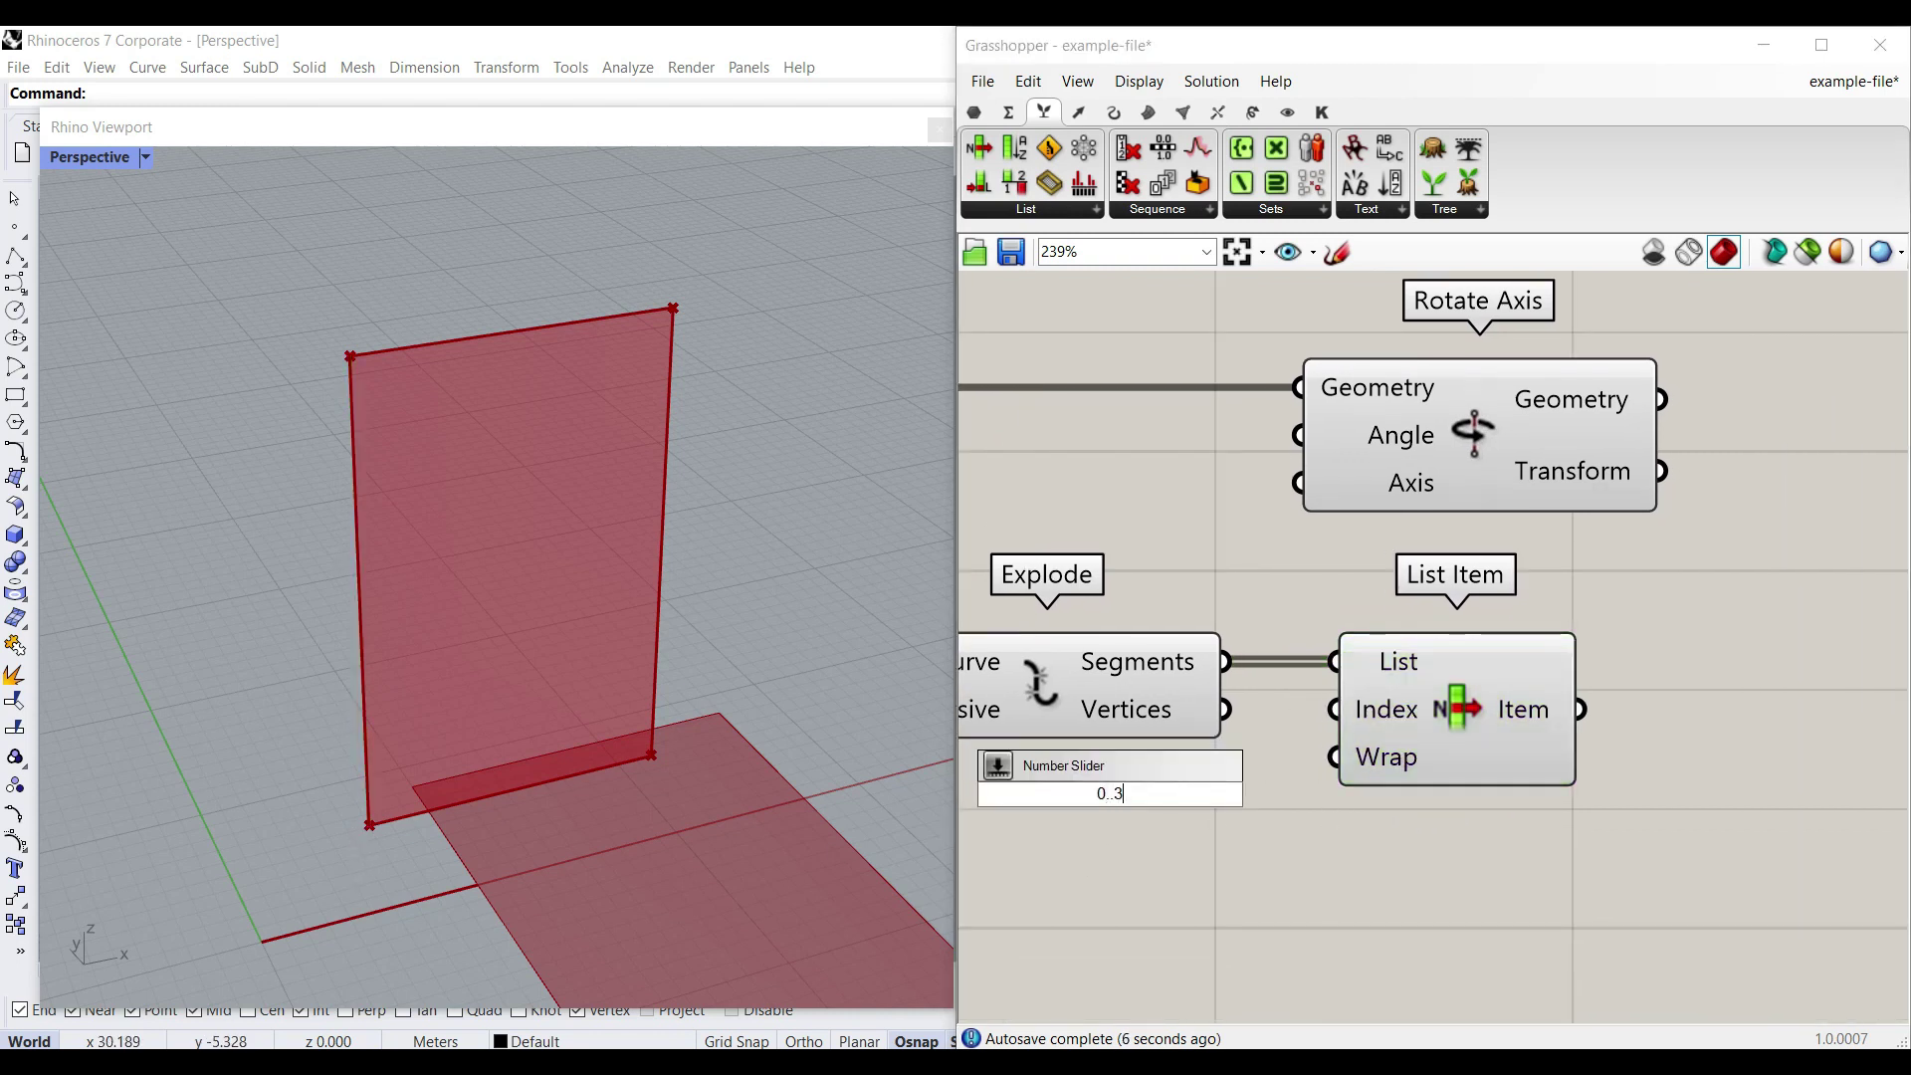
key("Return")
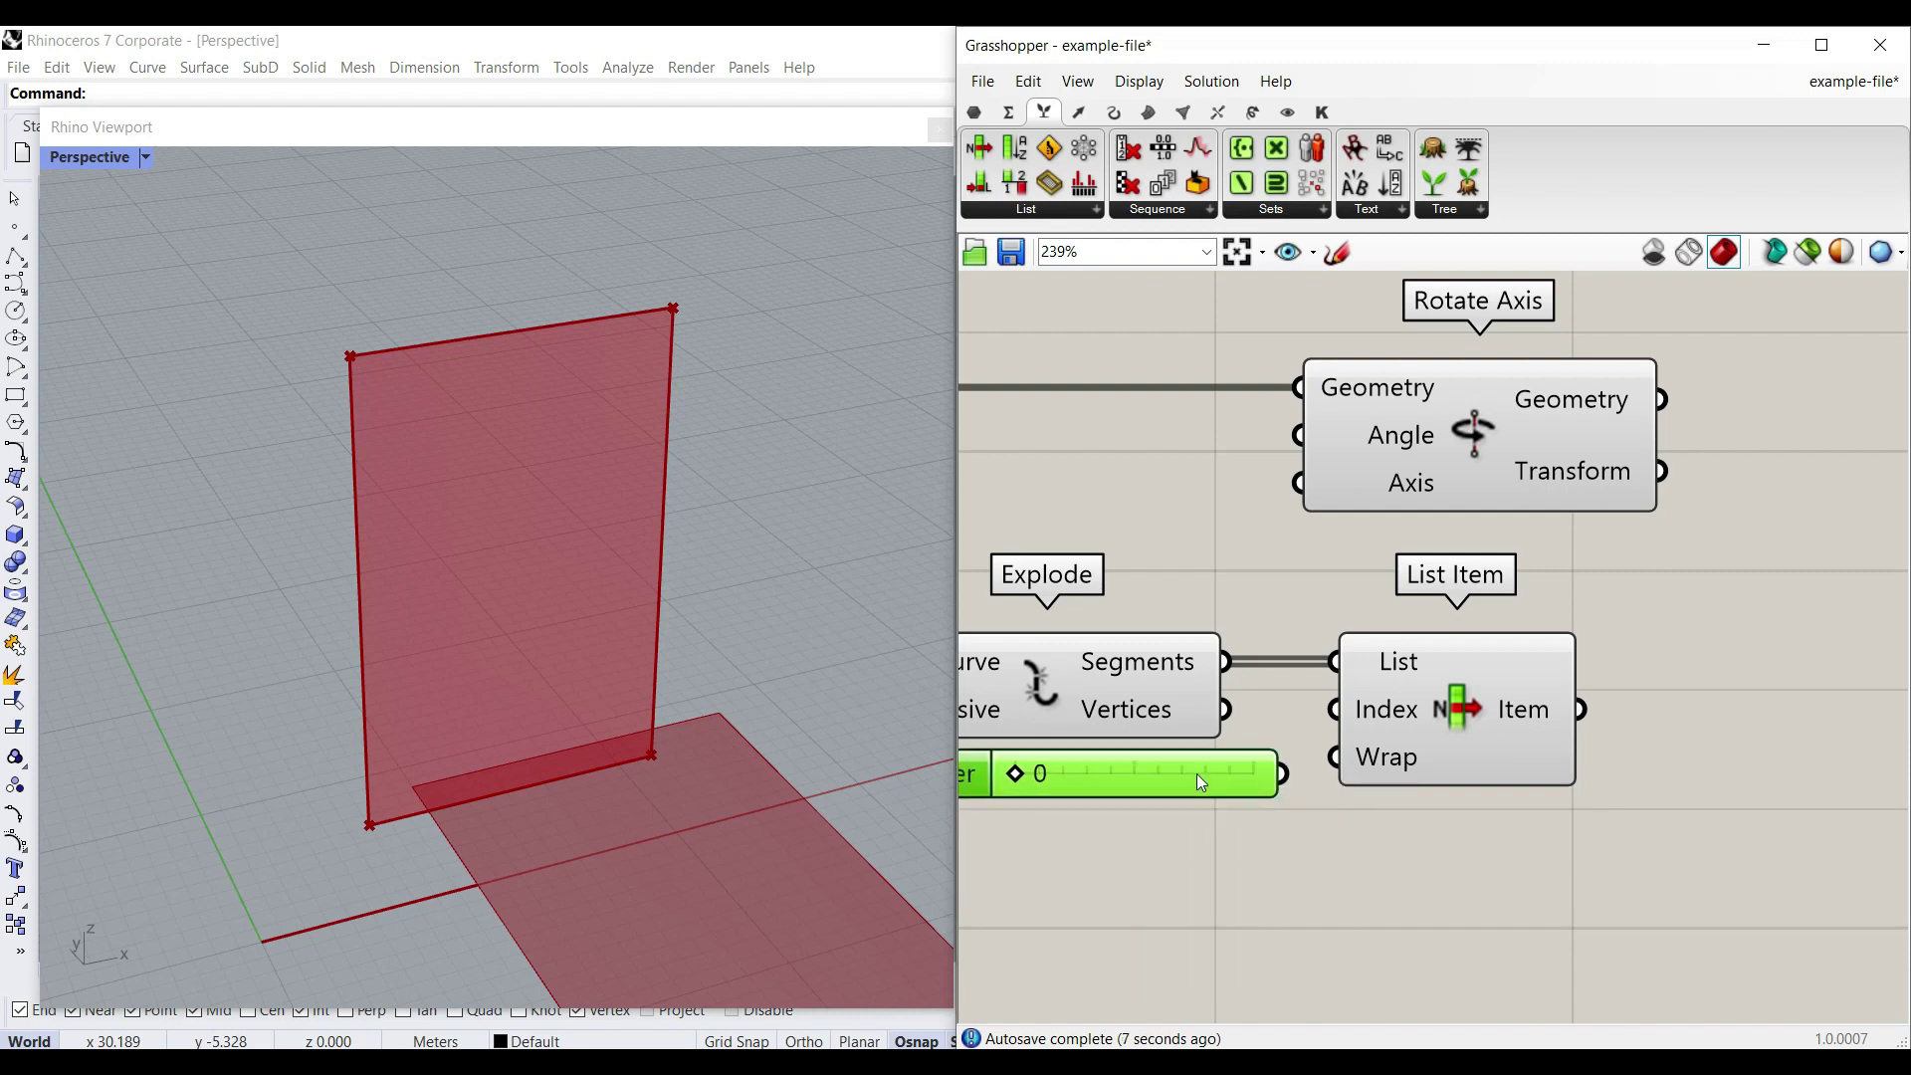
left_click_drag(1291, 751, 1335, 710)
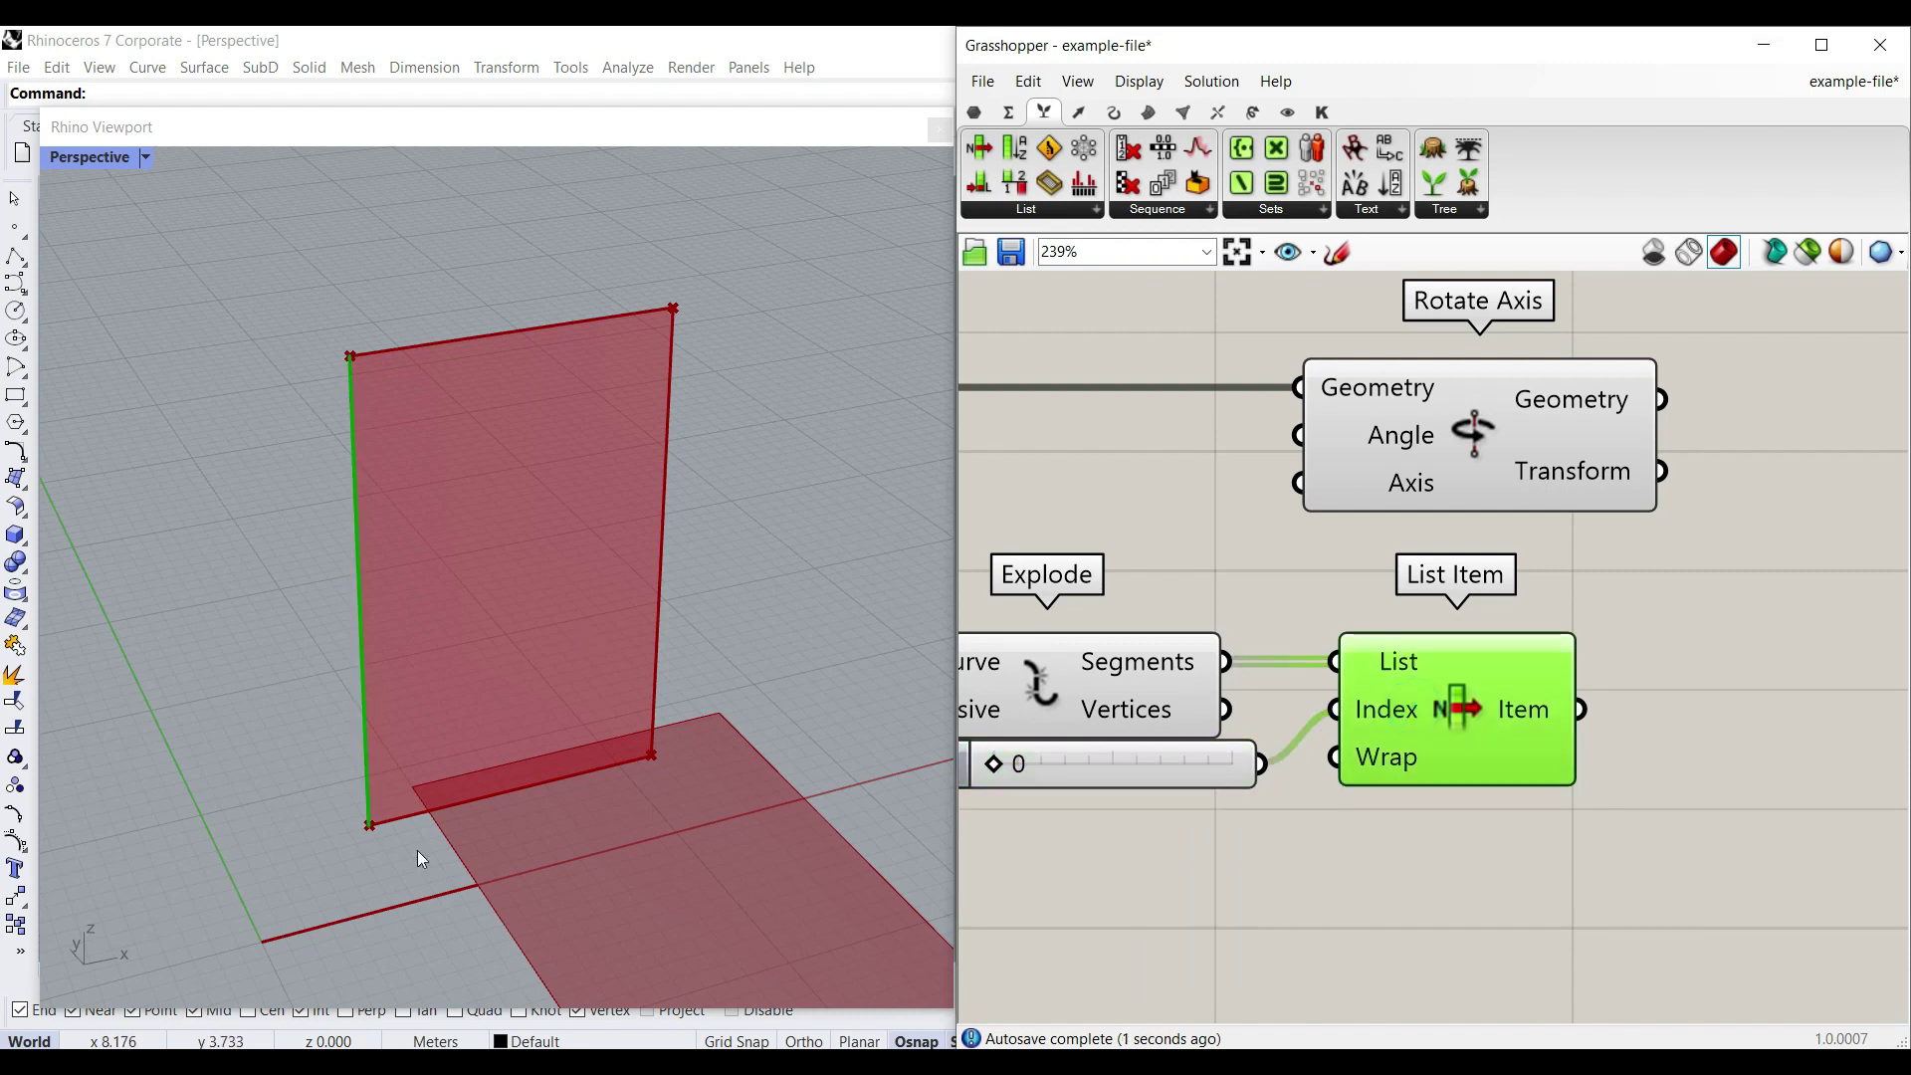
left_click_drag(1026, 771, 1152, 775)
Step: Connect List Item's Item output to the Axis input of Rotate Axis and set the Angle input to degrees
left_click_drag(1580, 709, 1298, 483)
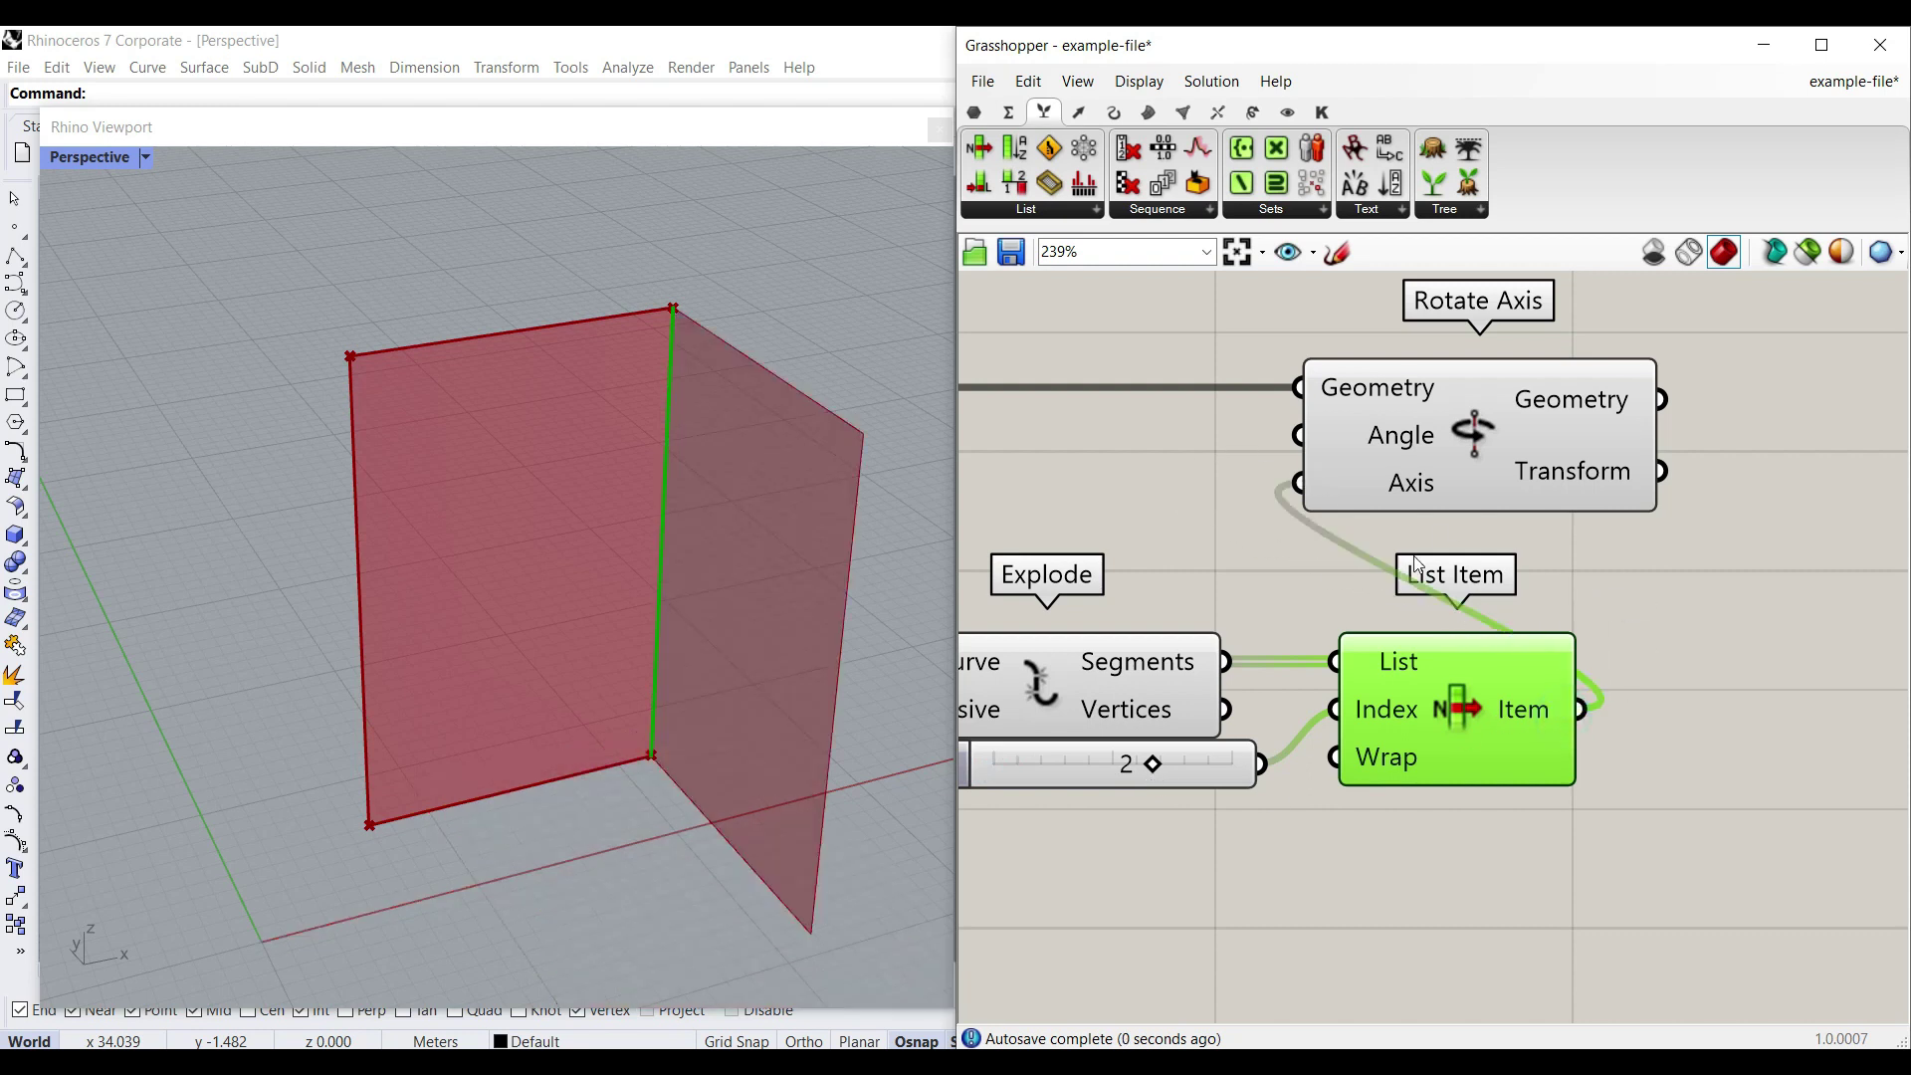
right_click_drag(1486, 461, 1264, 468)
left_click_drag(1264, 468, 1685, 477)
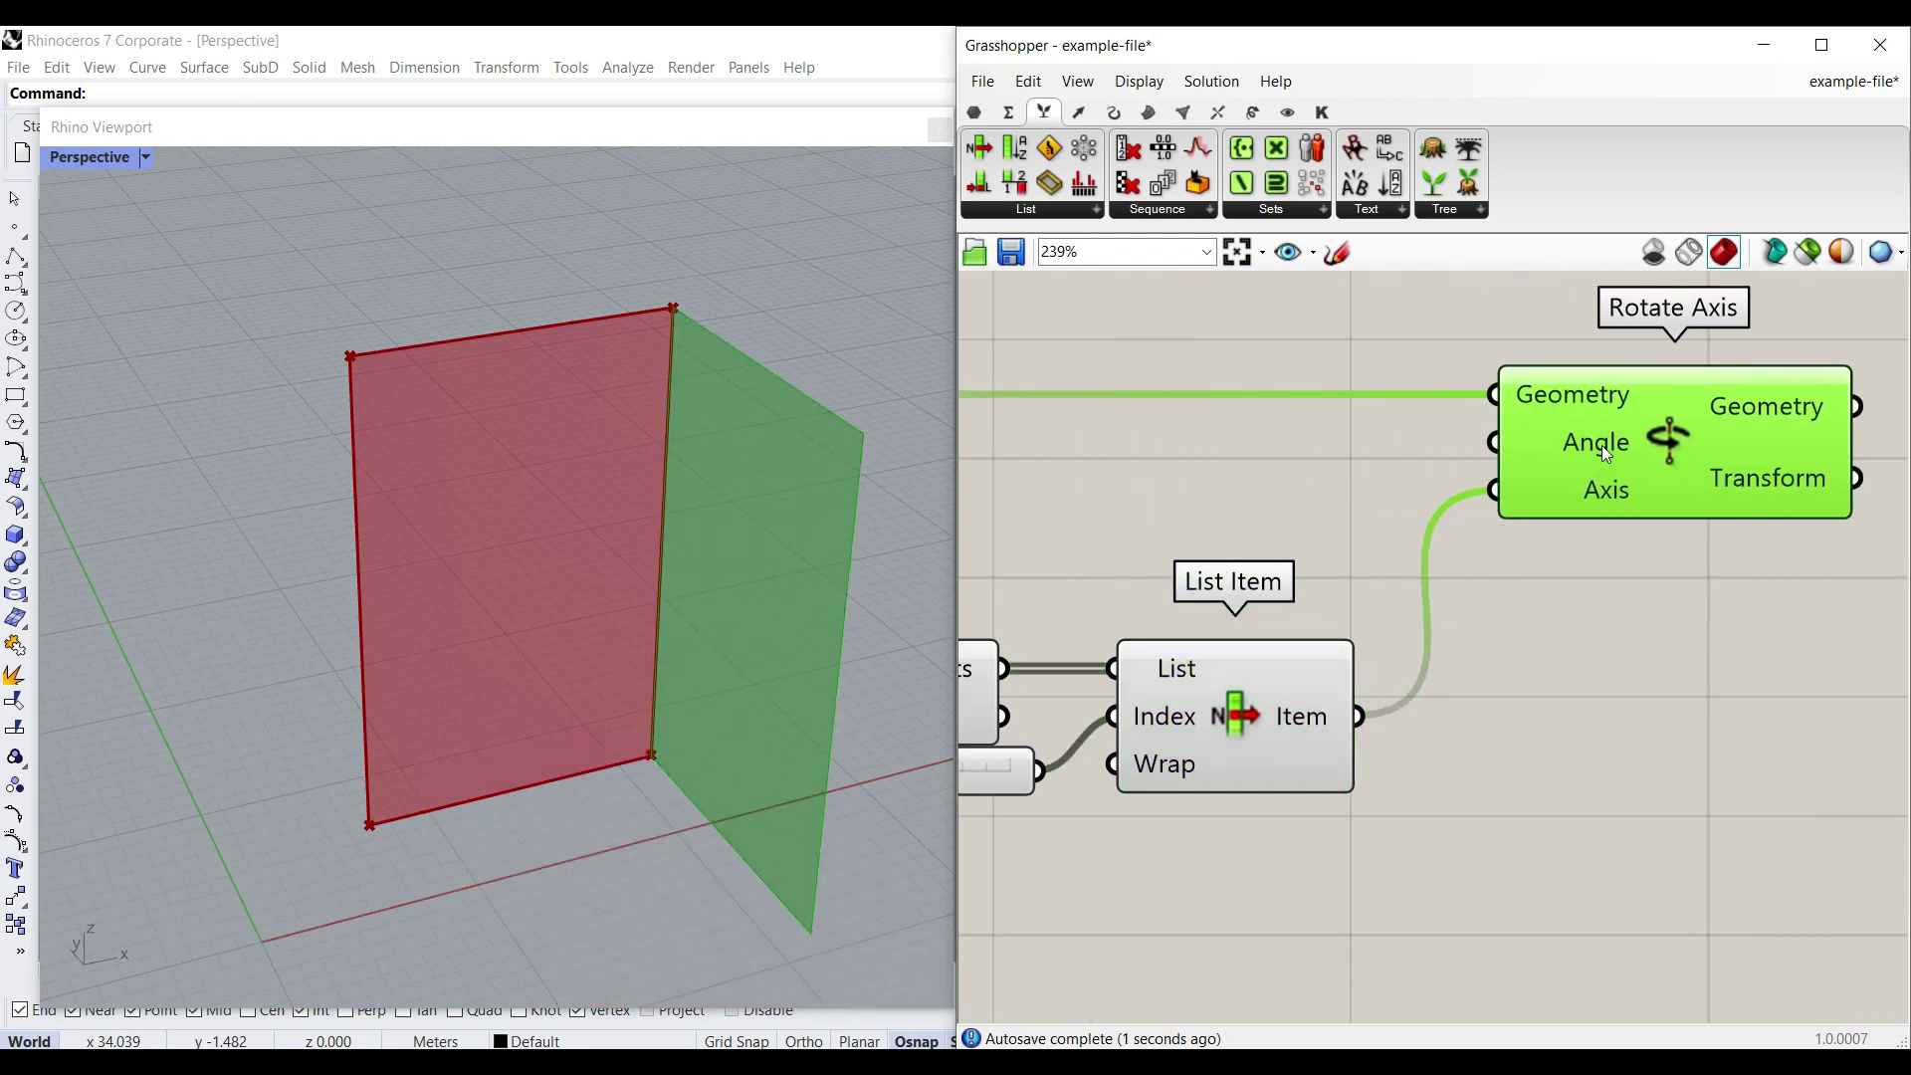
right_click(1600, 445)
left_click(1672, 654)
Step: Test the Rotate Axis angle with a number slider connected to the Angle input, and delete that slider
right_click_drag(1206, 317, 1347, 486)
double_click(1347, 485)
type("23")
key("Return")
left_click_drag(1508, 480, 1595, 610)
left_click_drag(1305, 480, 1226, 490)
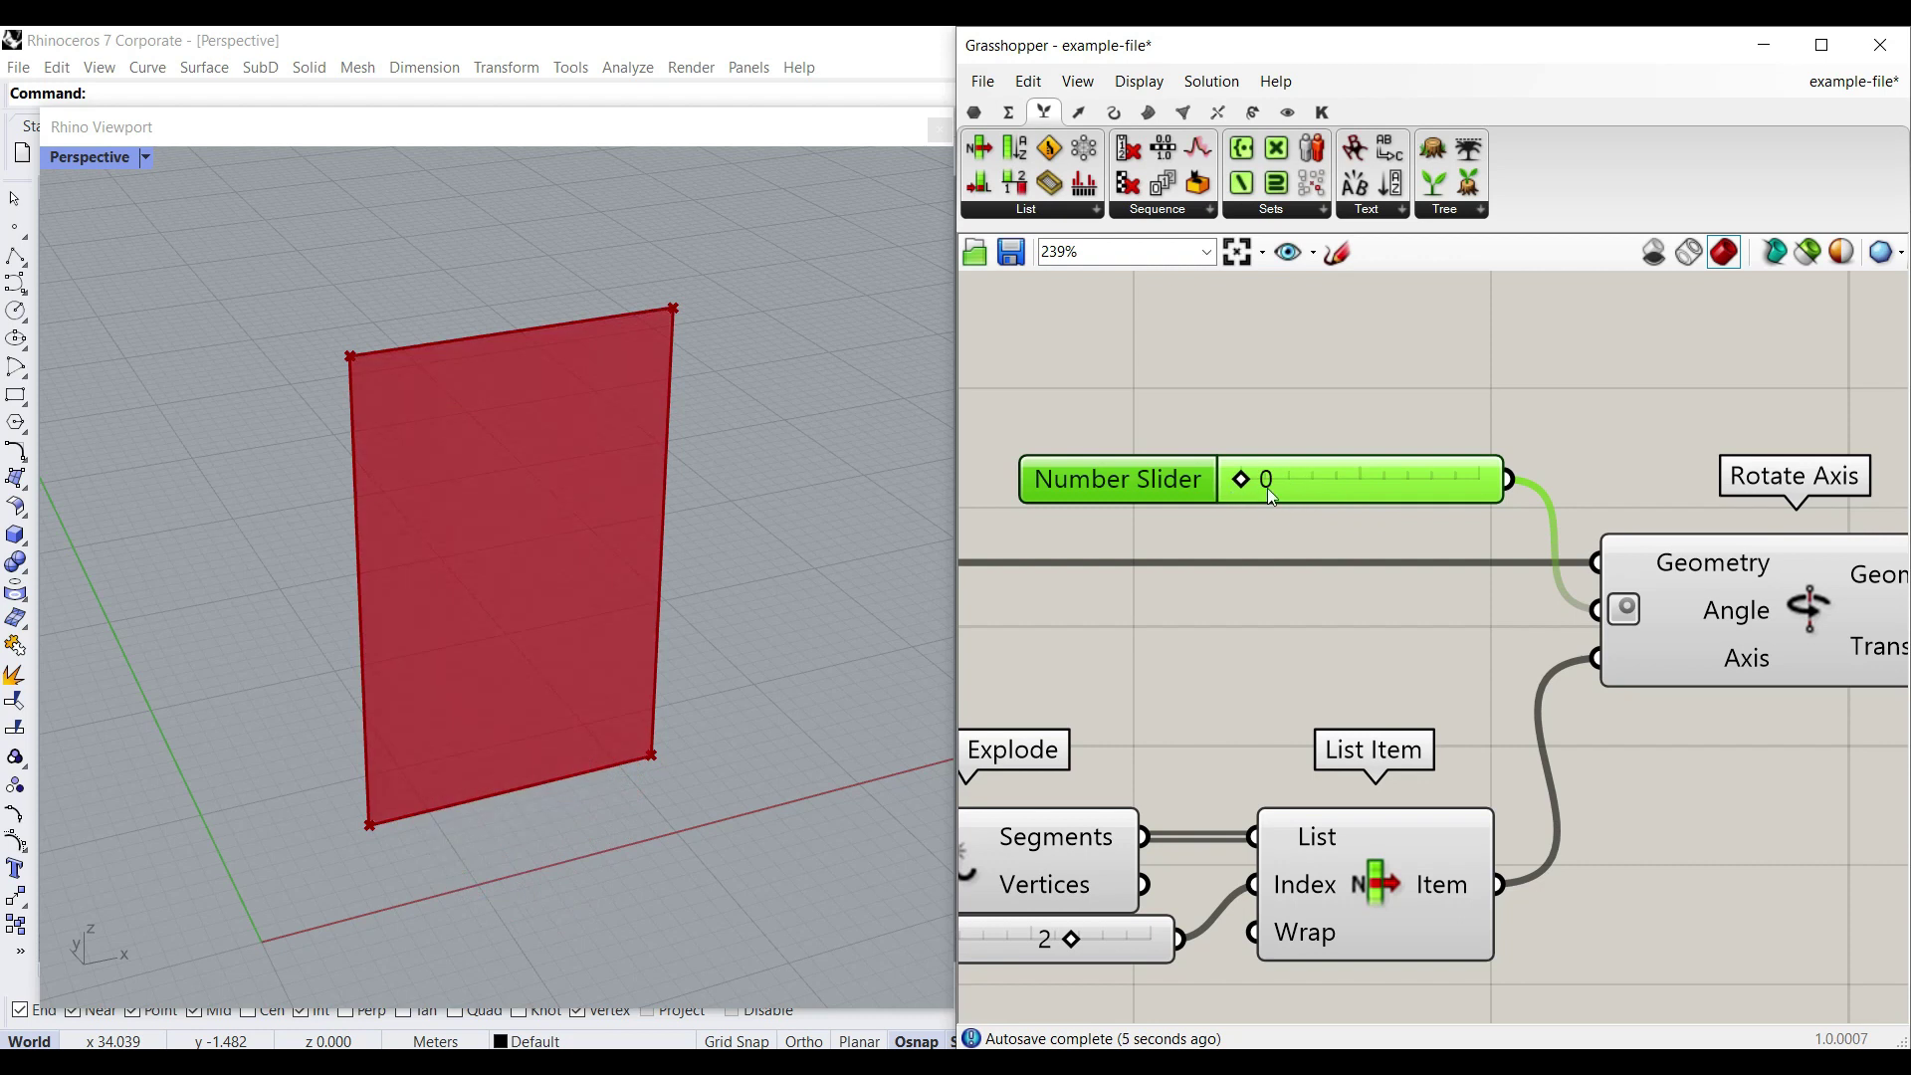
left_click(1335, 493)
key("Delete")
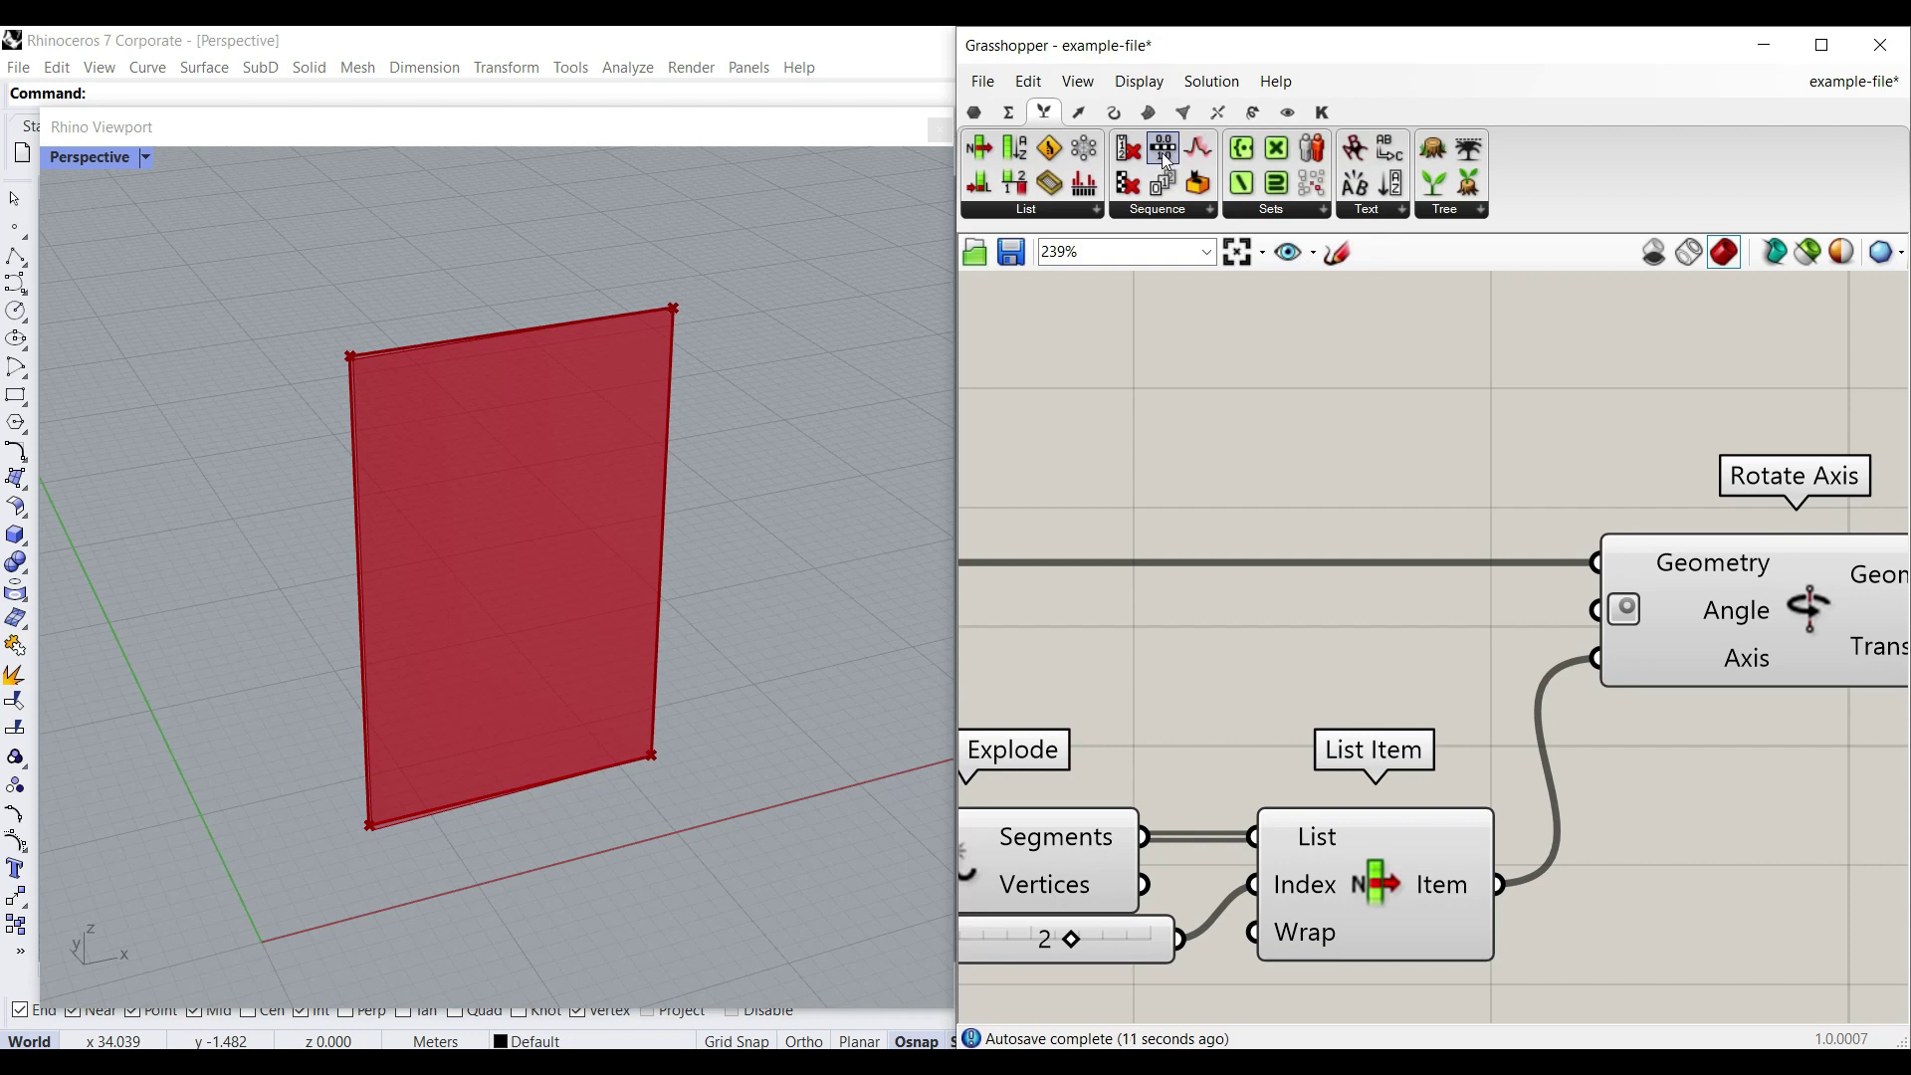
Step: Add a Range component above the Surface wire and connect its Range output to the Angle input of Rotate Axis
left_click_drag(1162, 160, 1309, 470)
right_click_drag(1308, 469, 1391, 622)
left_click_drag(1389, 610, 1325, 510)
left_click(1508, 580)
left_click_drag(1473, 479, 1676, 721)
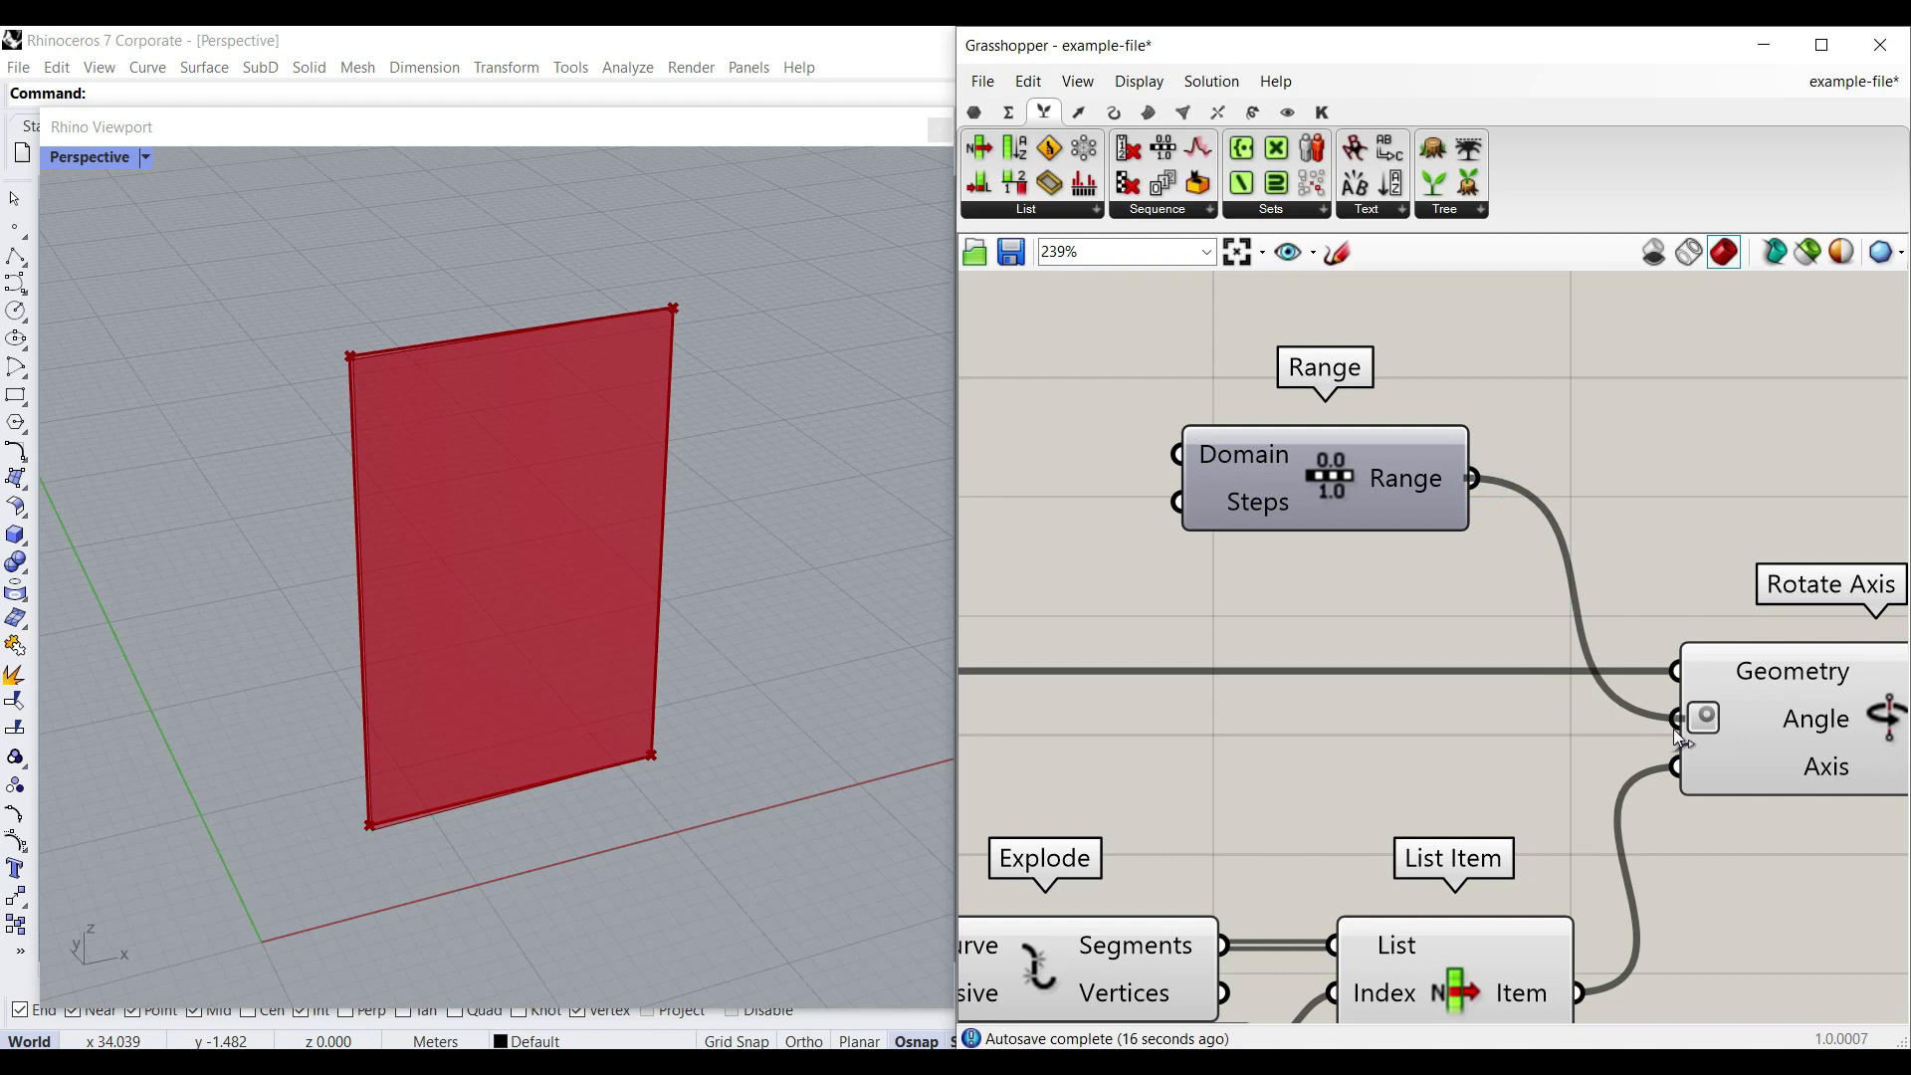
Step: Add an integer slider with a minimum of 3 and connect it to the Range component's Steps input
right_click_drag(1228, 529, 1519, 581)
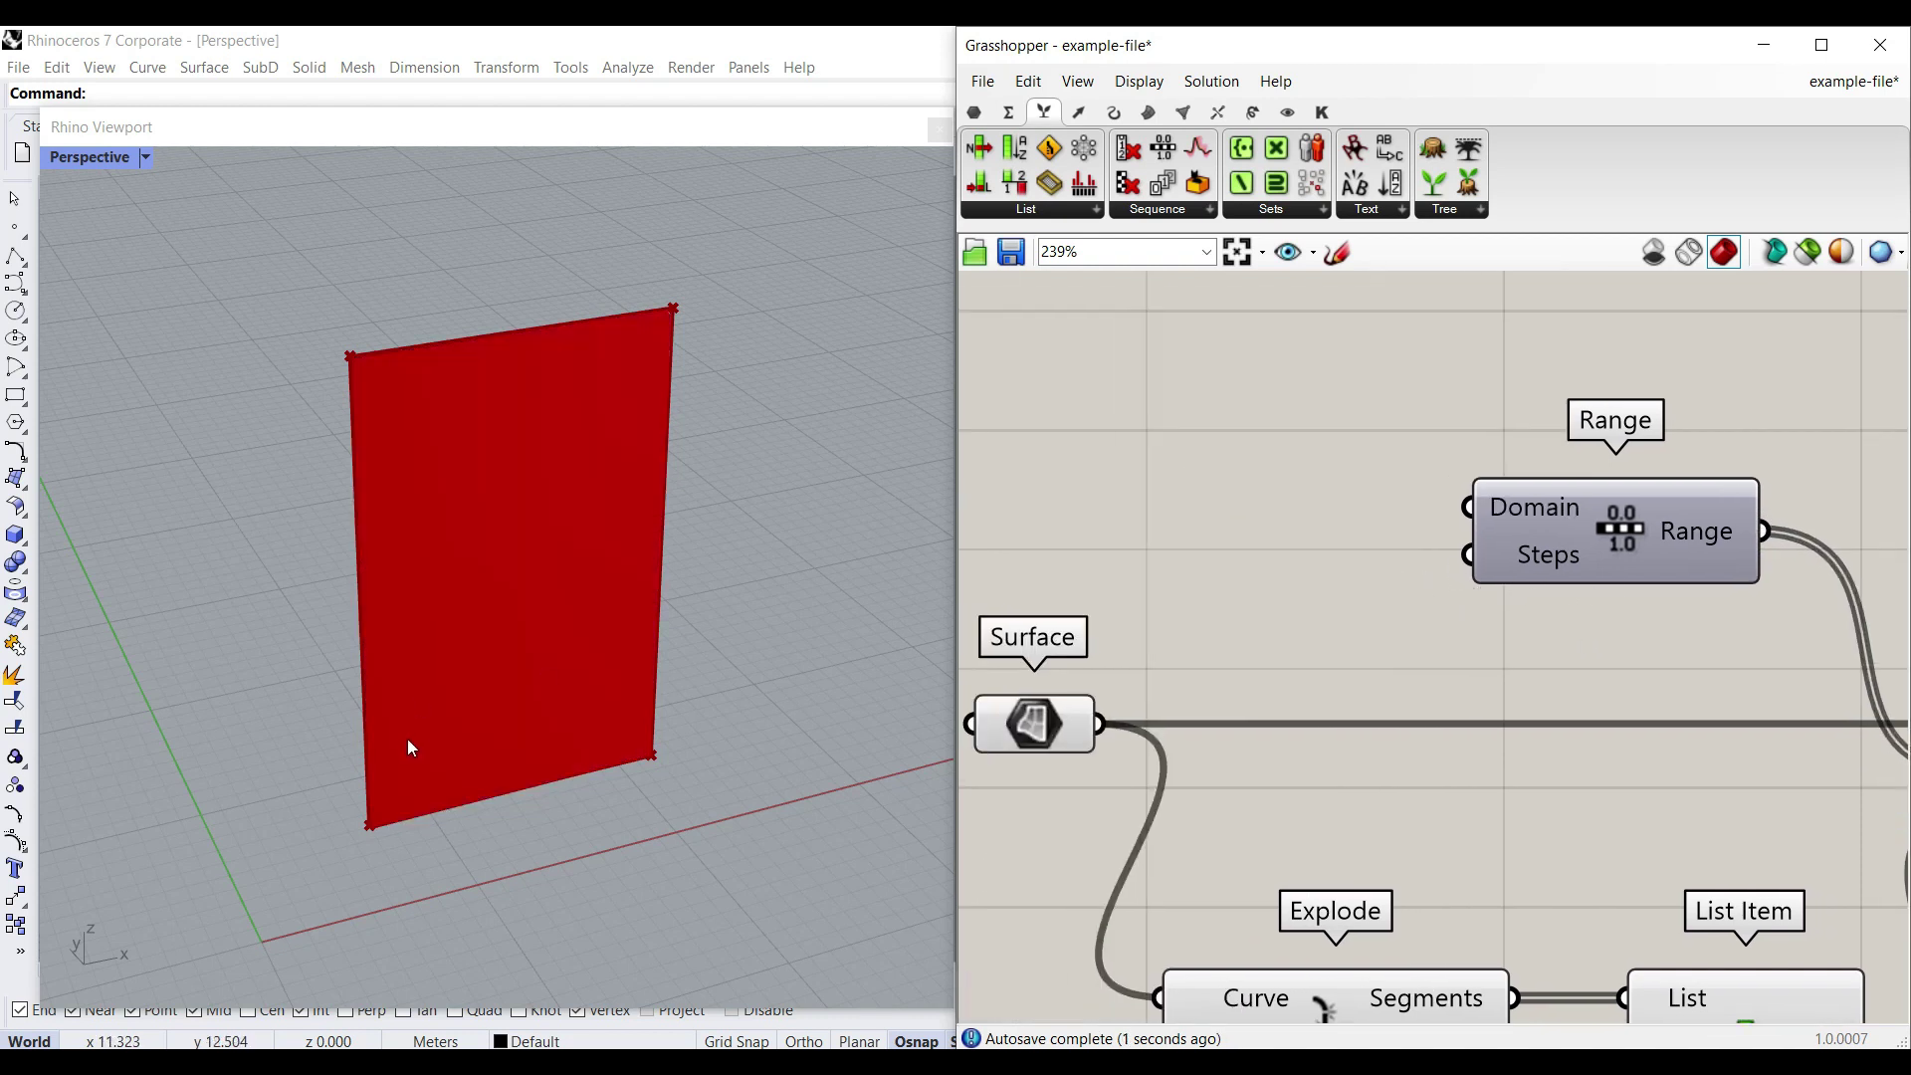
scroll(427, 767, "down", 3)
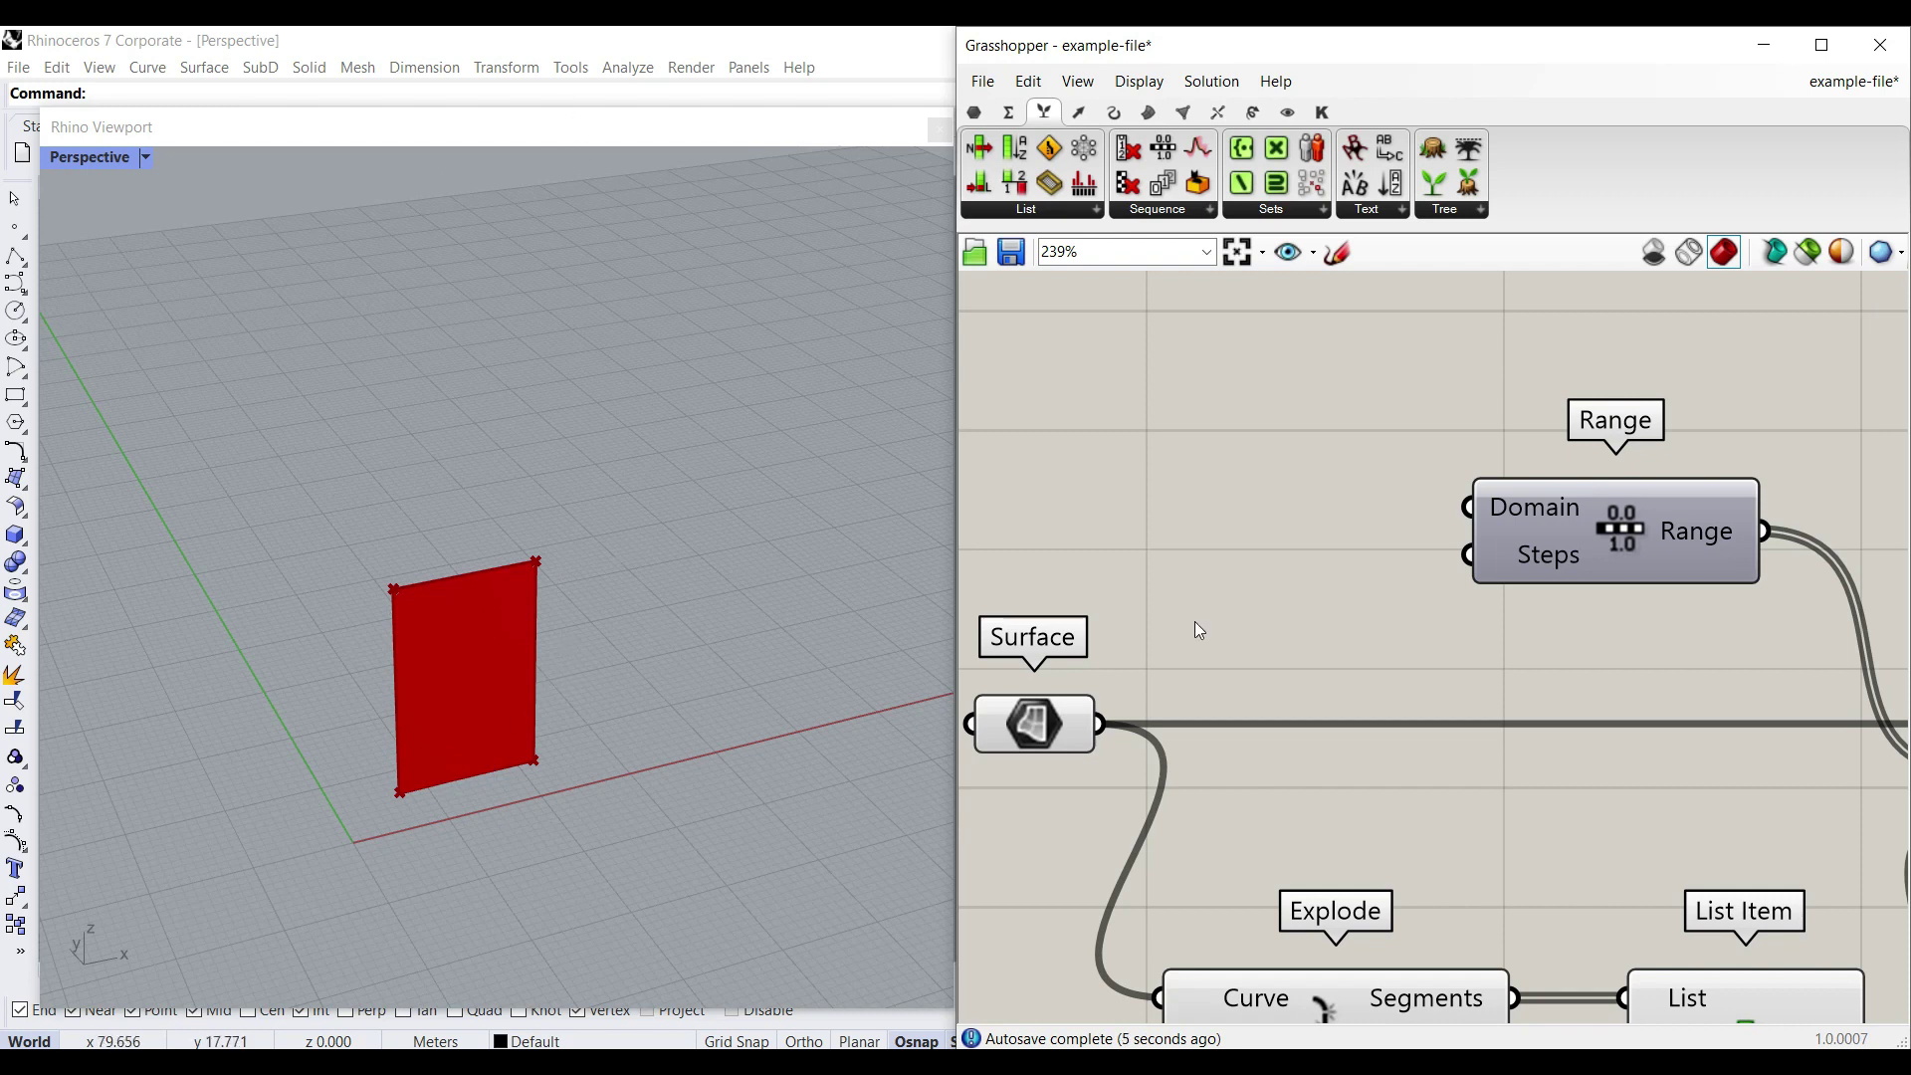
double_click(1248, 572)
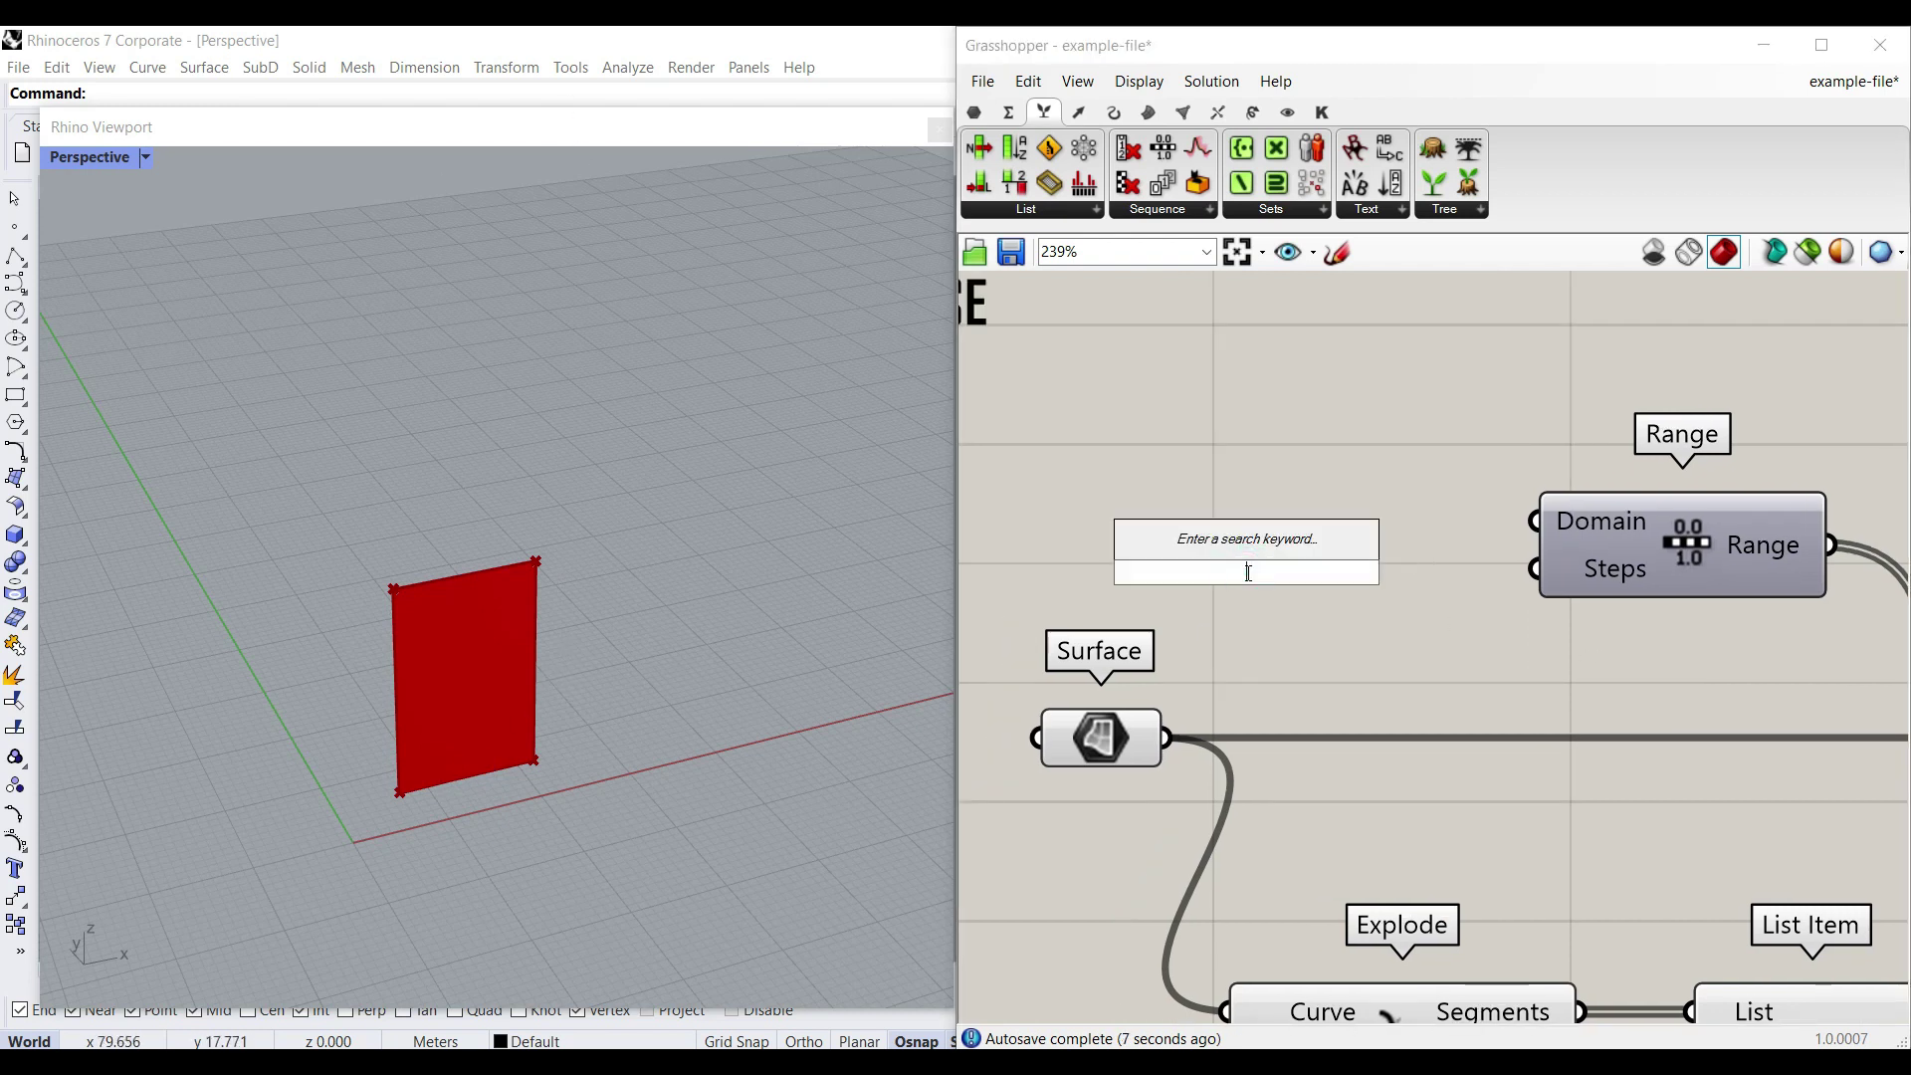
type("3..2")
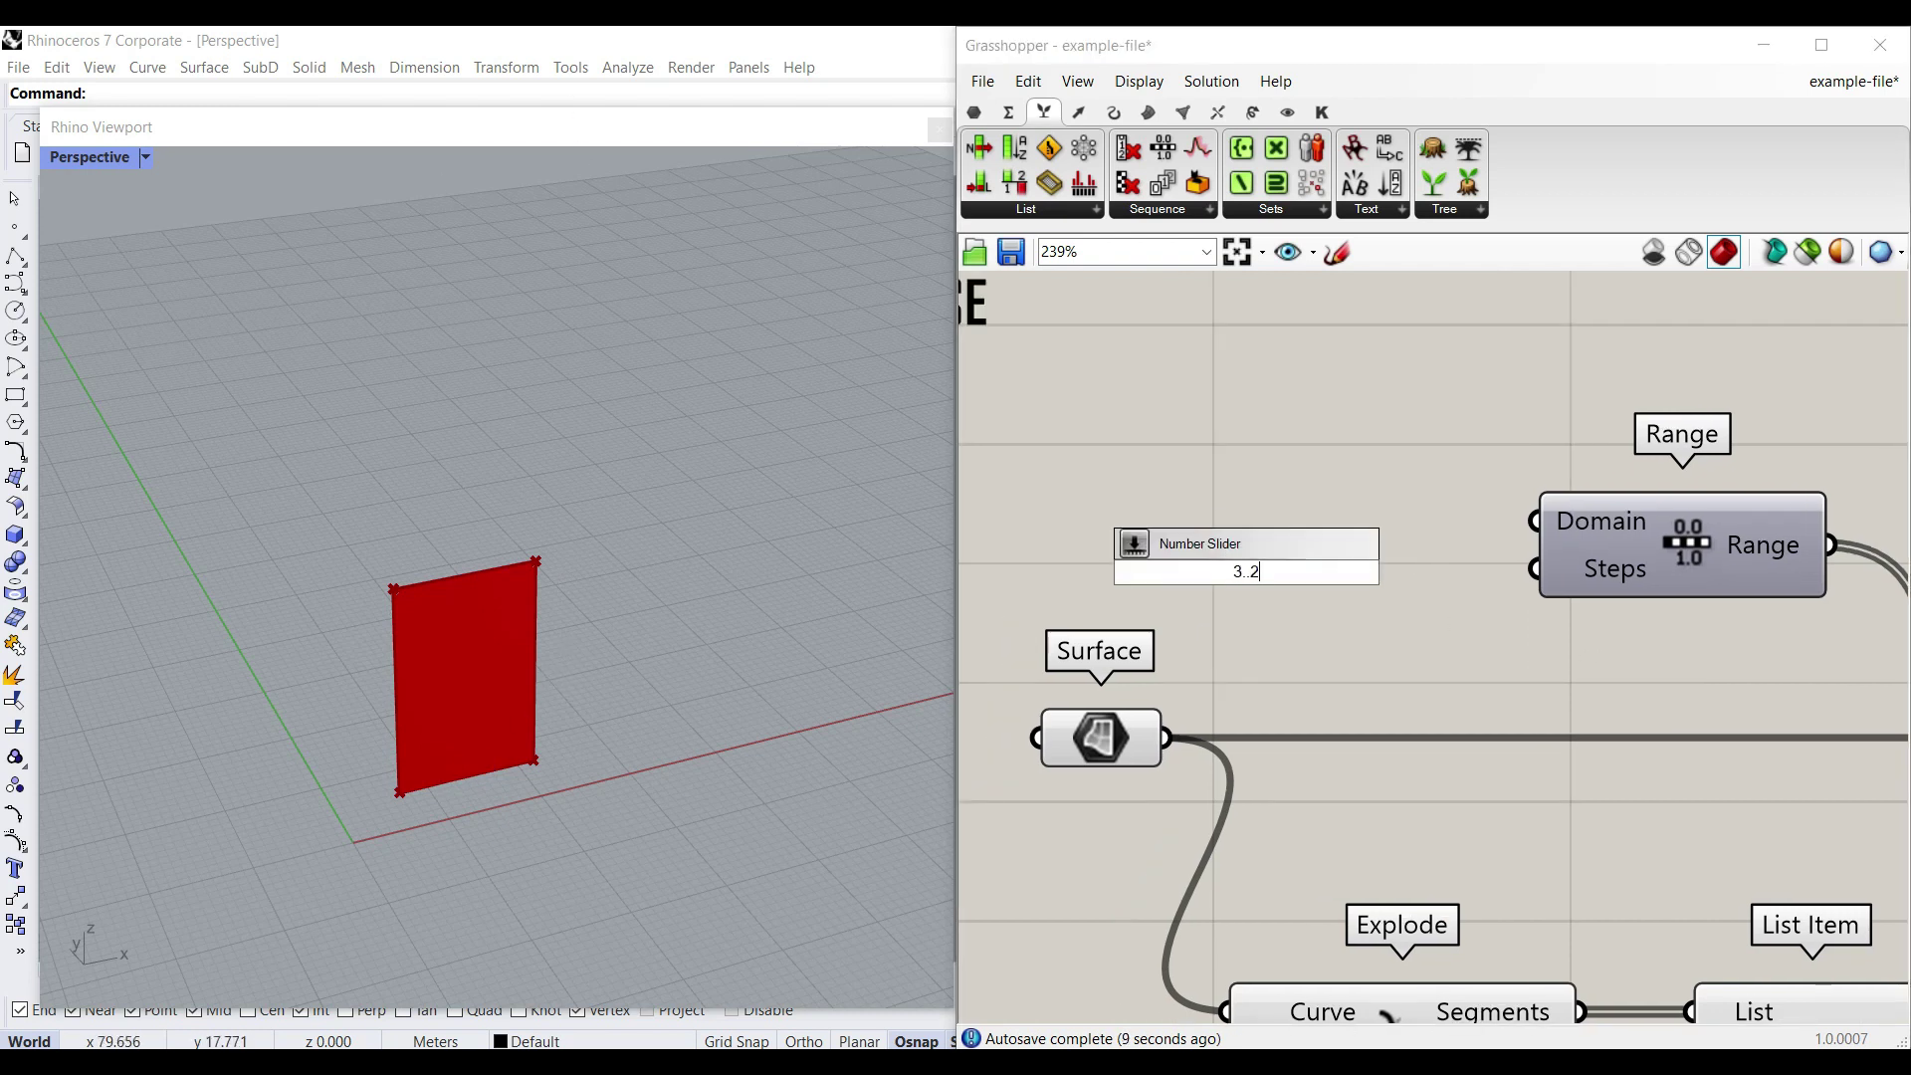
key("Return")
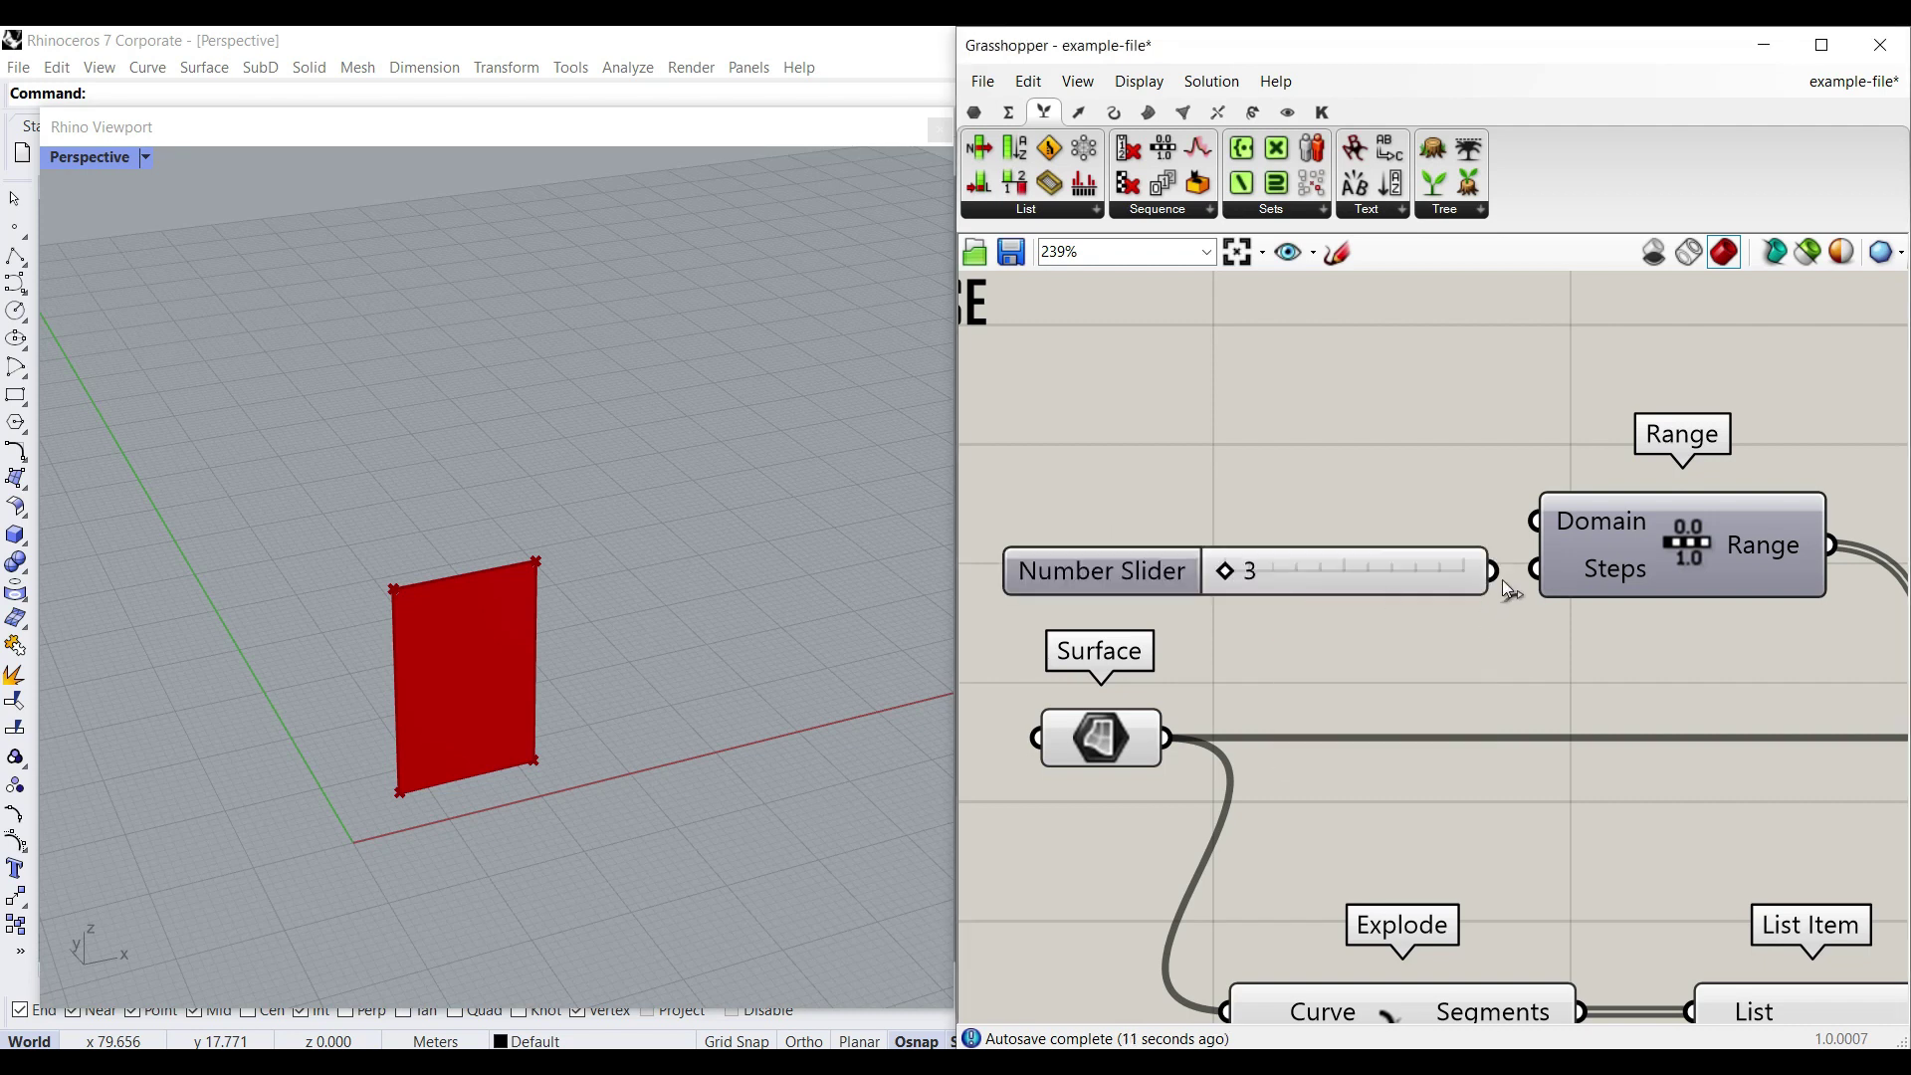
Step: Rename the Steps slider Count - Z and set it to 7
right_click(1115, 585)
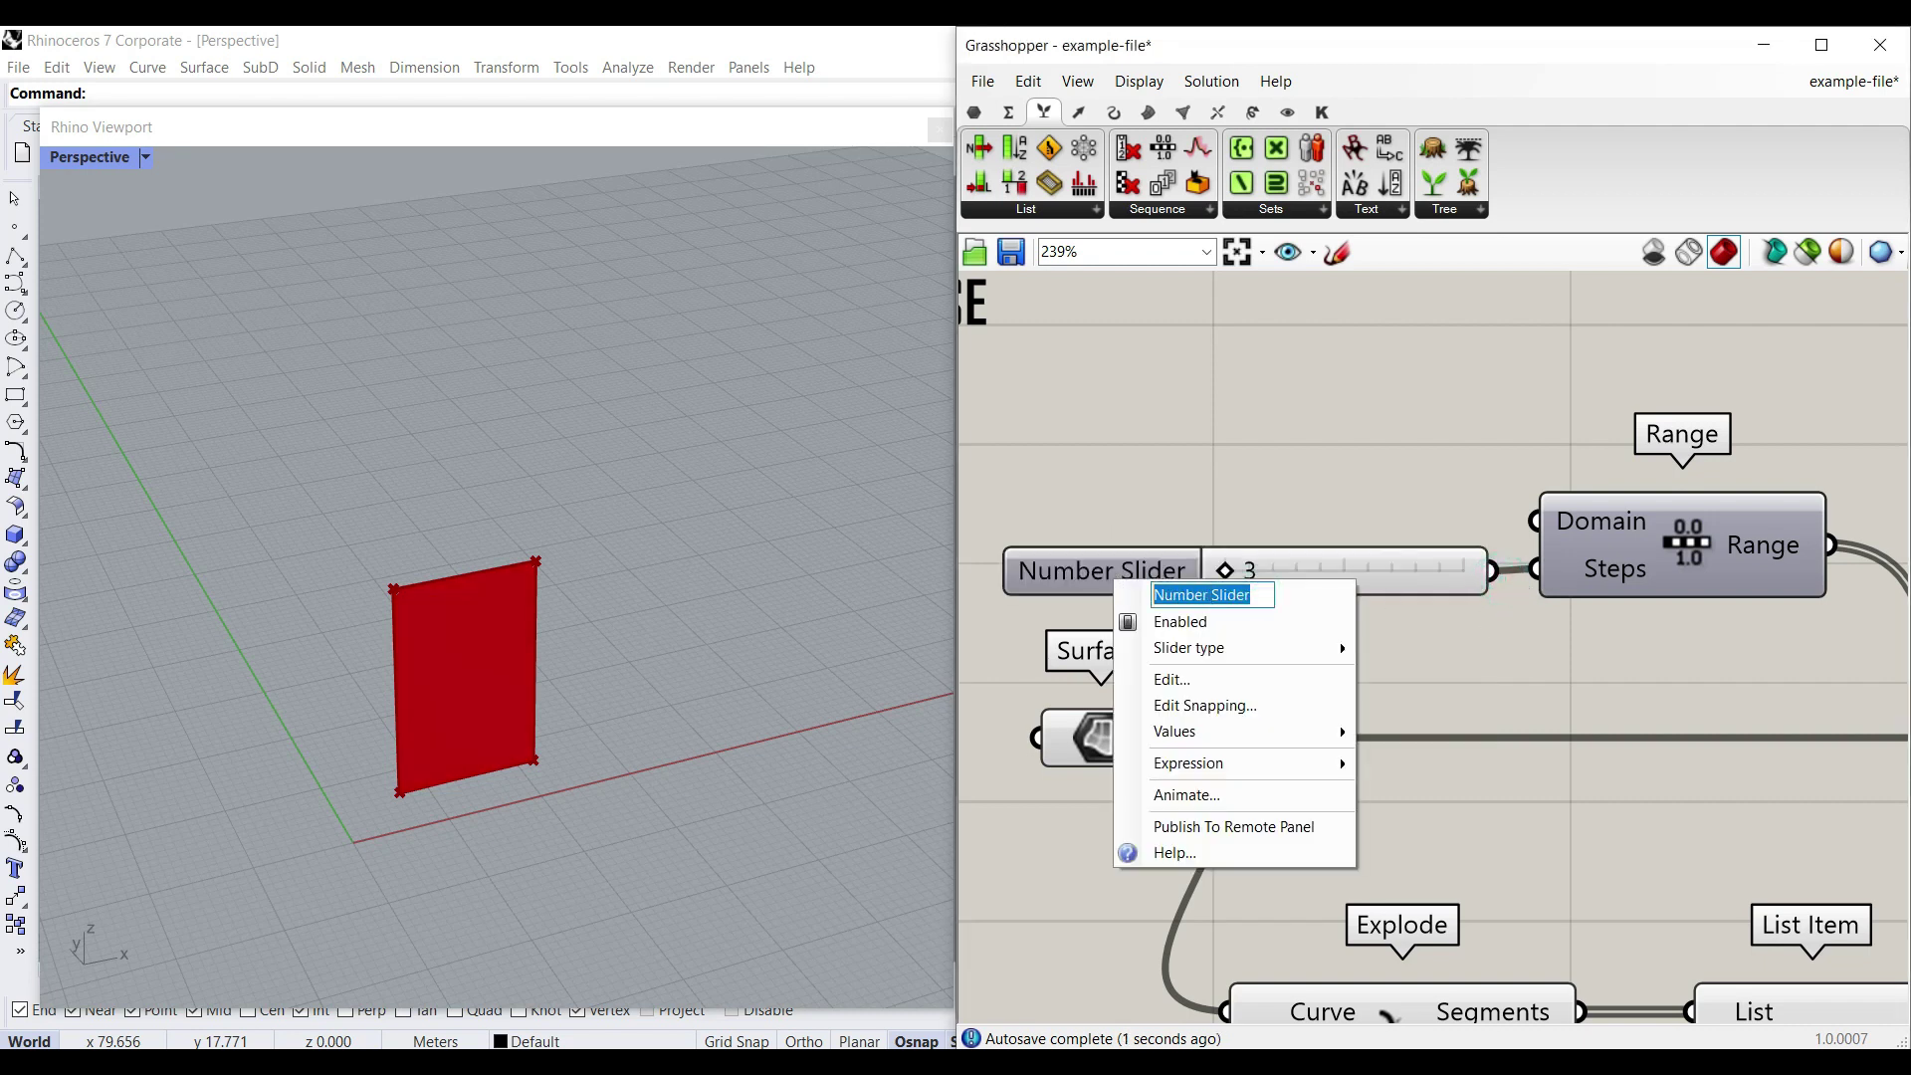
type("Coun")
type("Z")
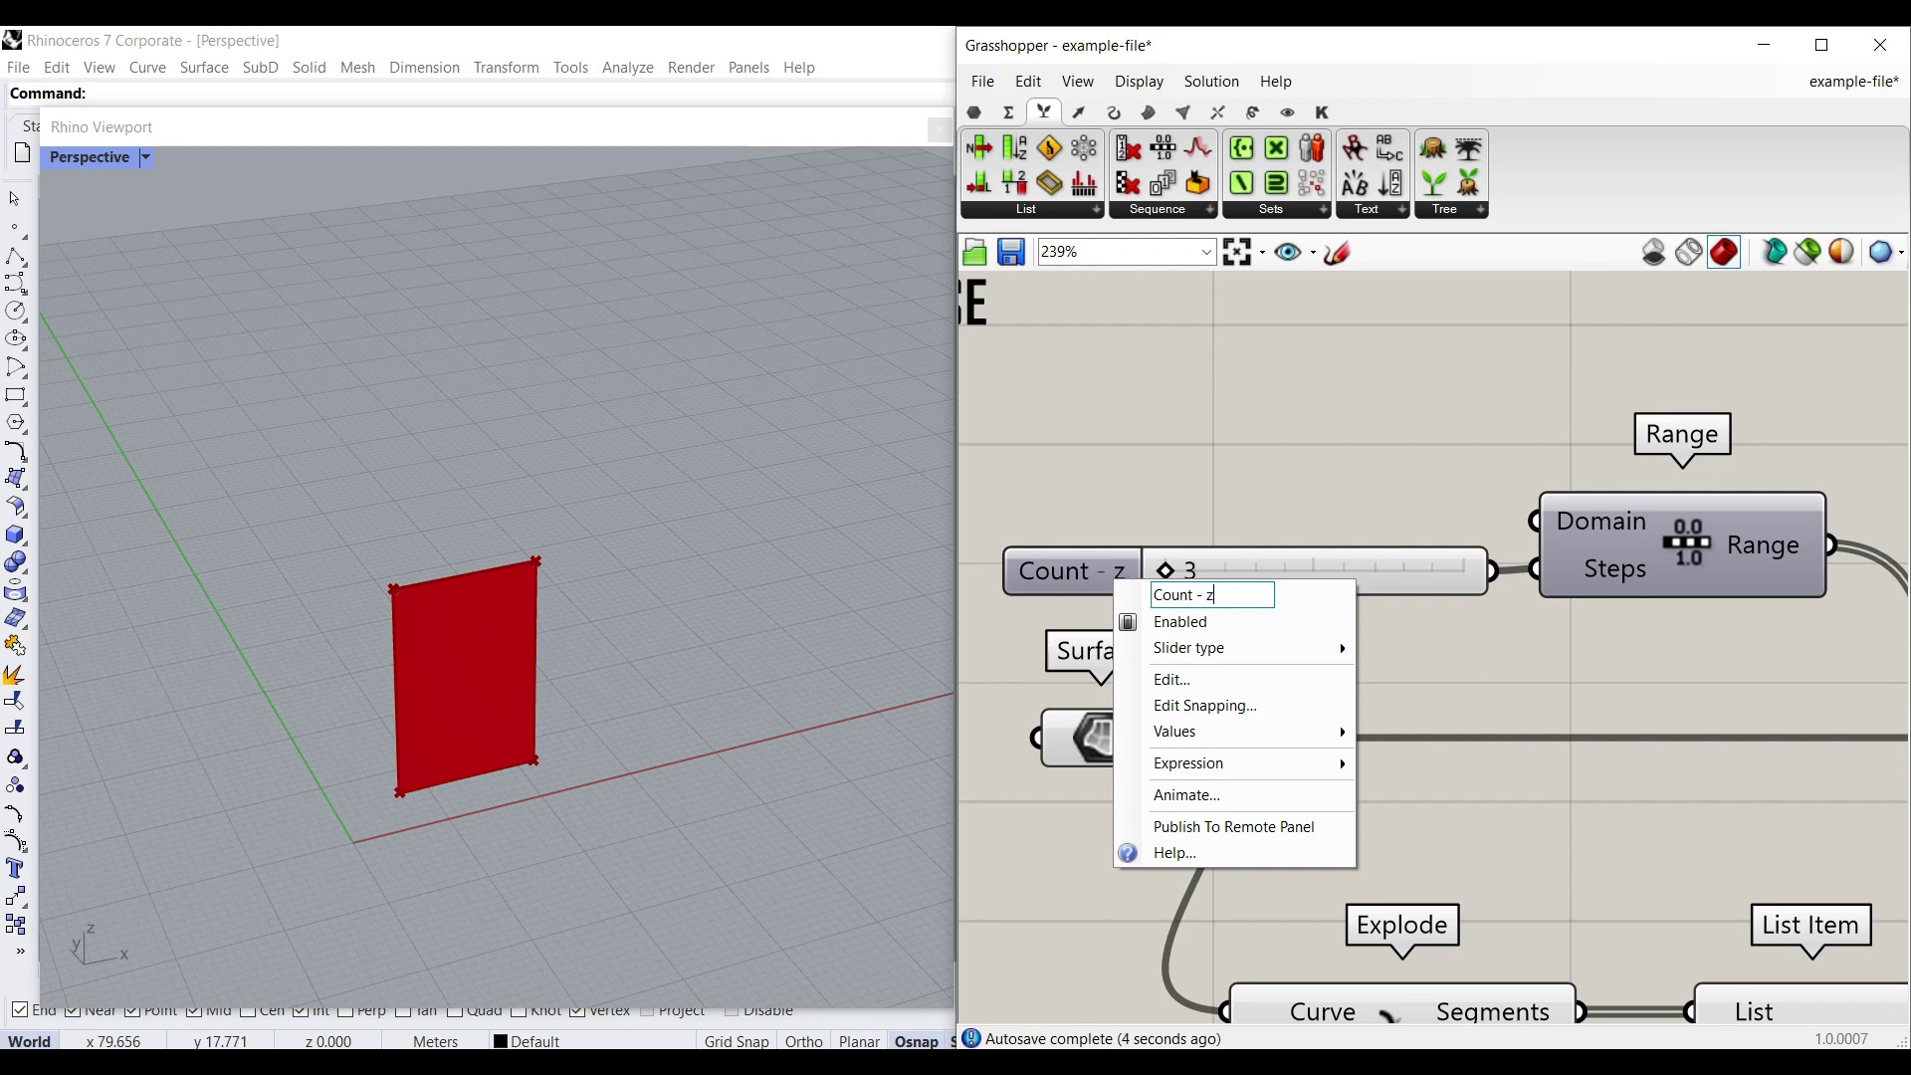
left_click(1176, 423)
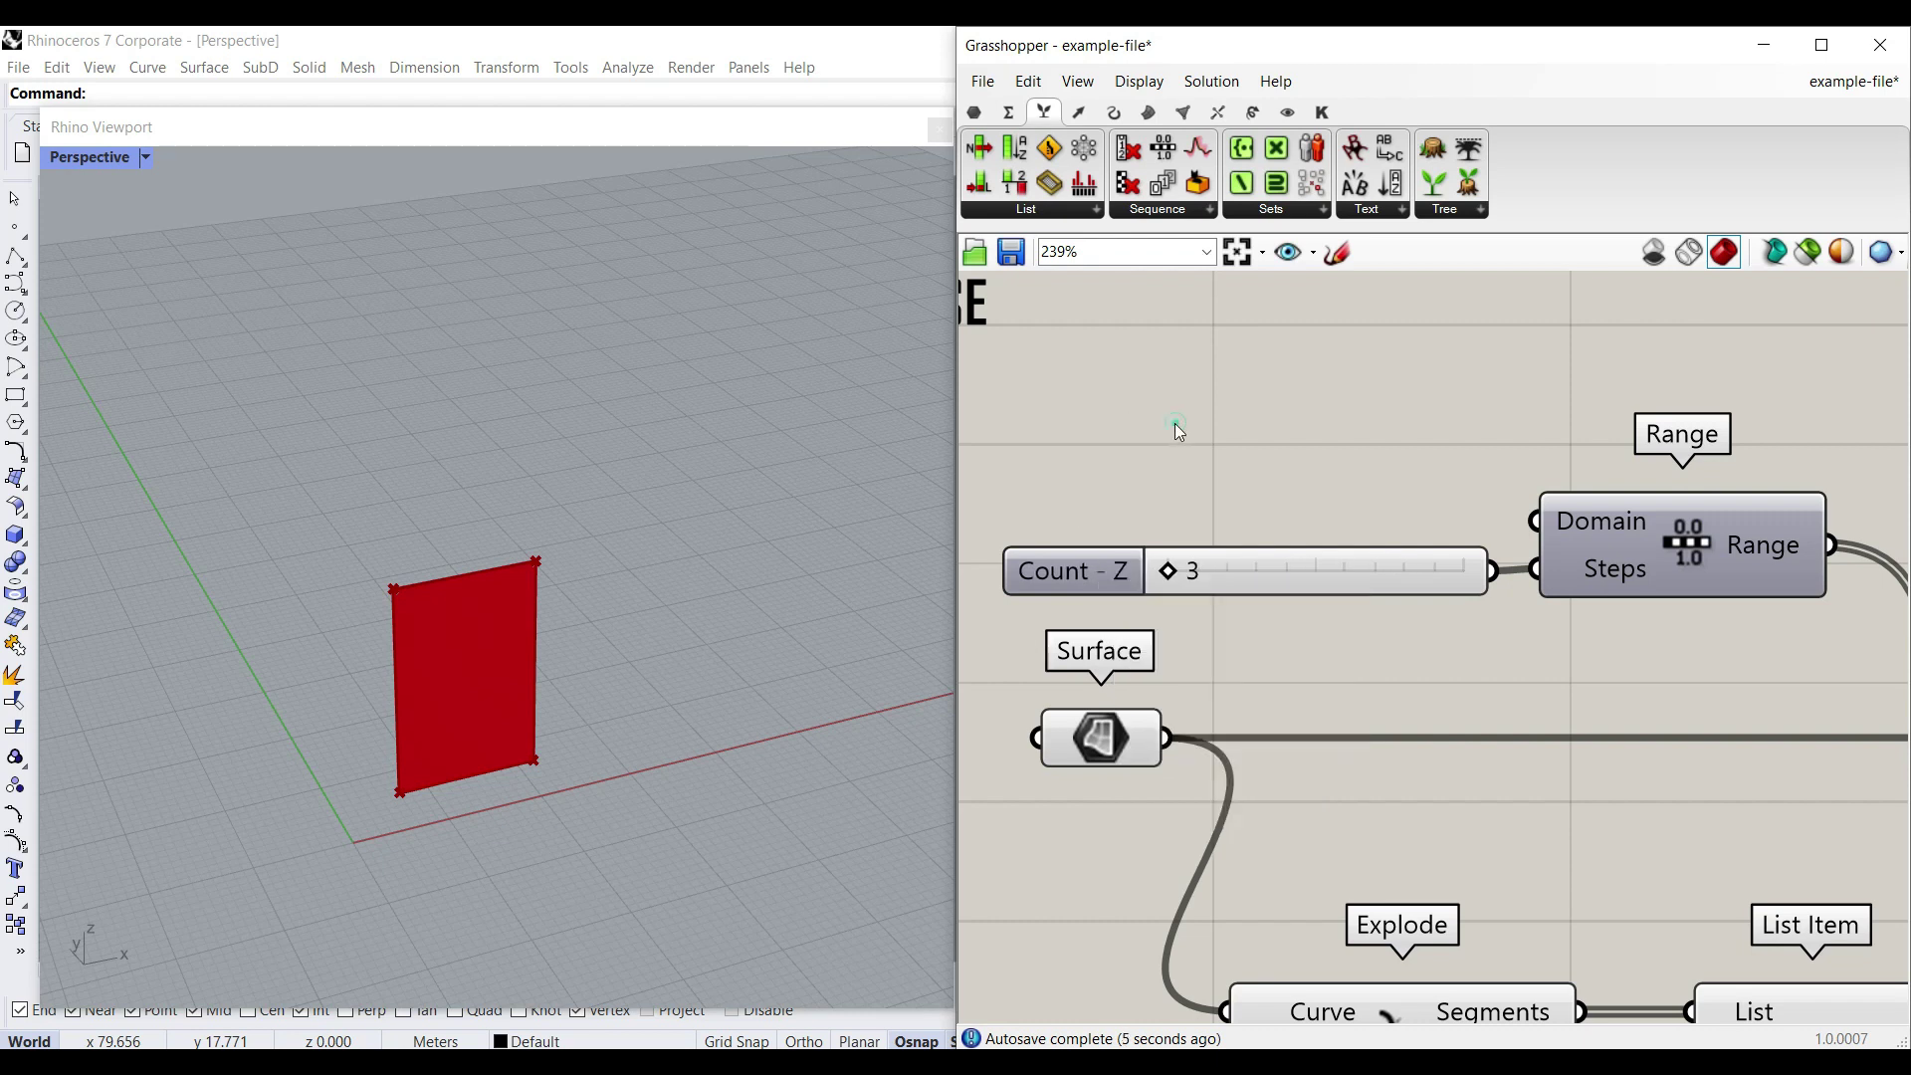
left_click_drag(1187, 571, 1237, 571)
Step: Examine the rotated copies in the Perspective viewport from above and check the Range component's default Domain
right_click_drag(1754, 627, 1529, 584)
right_click_drag(333, 558, 375, 832)
scroll(374, 832, "up", 8)
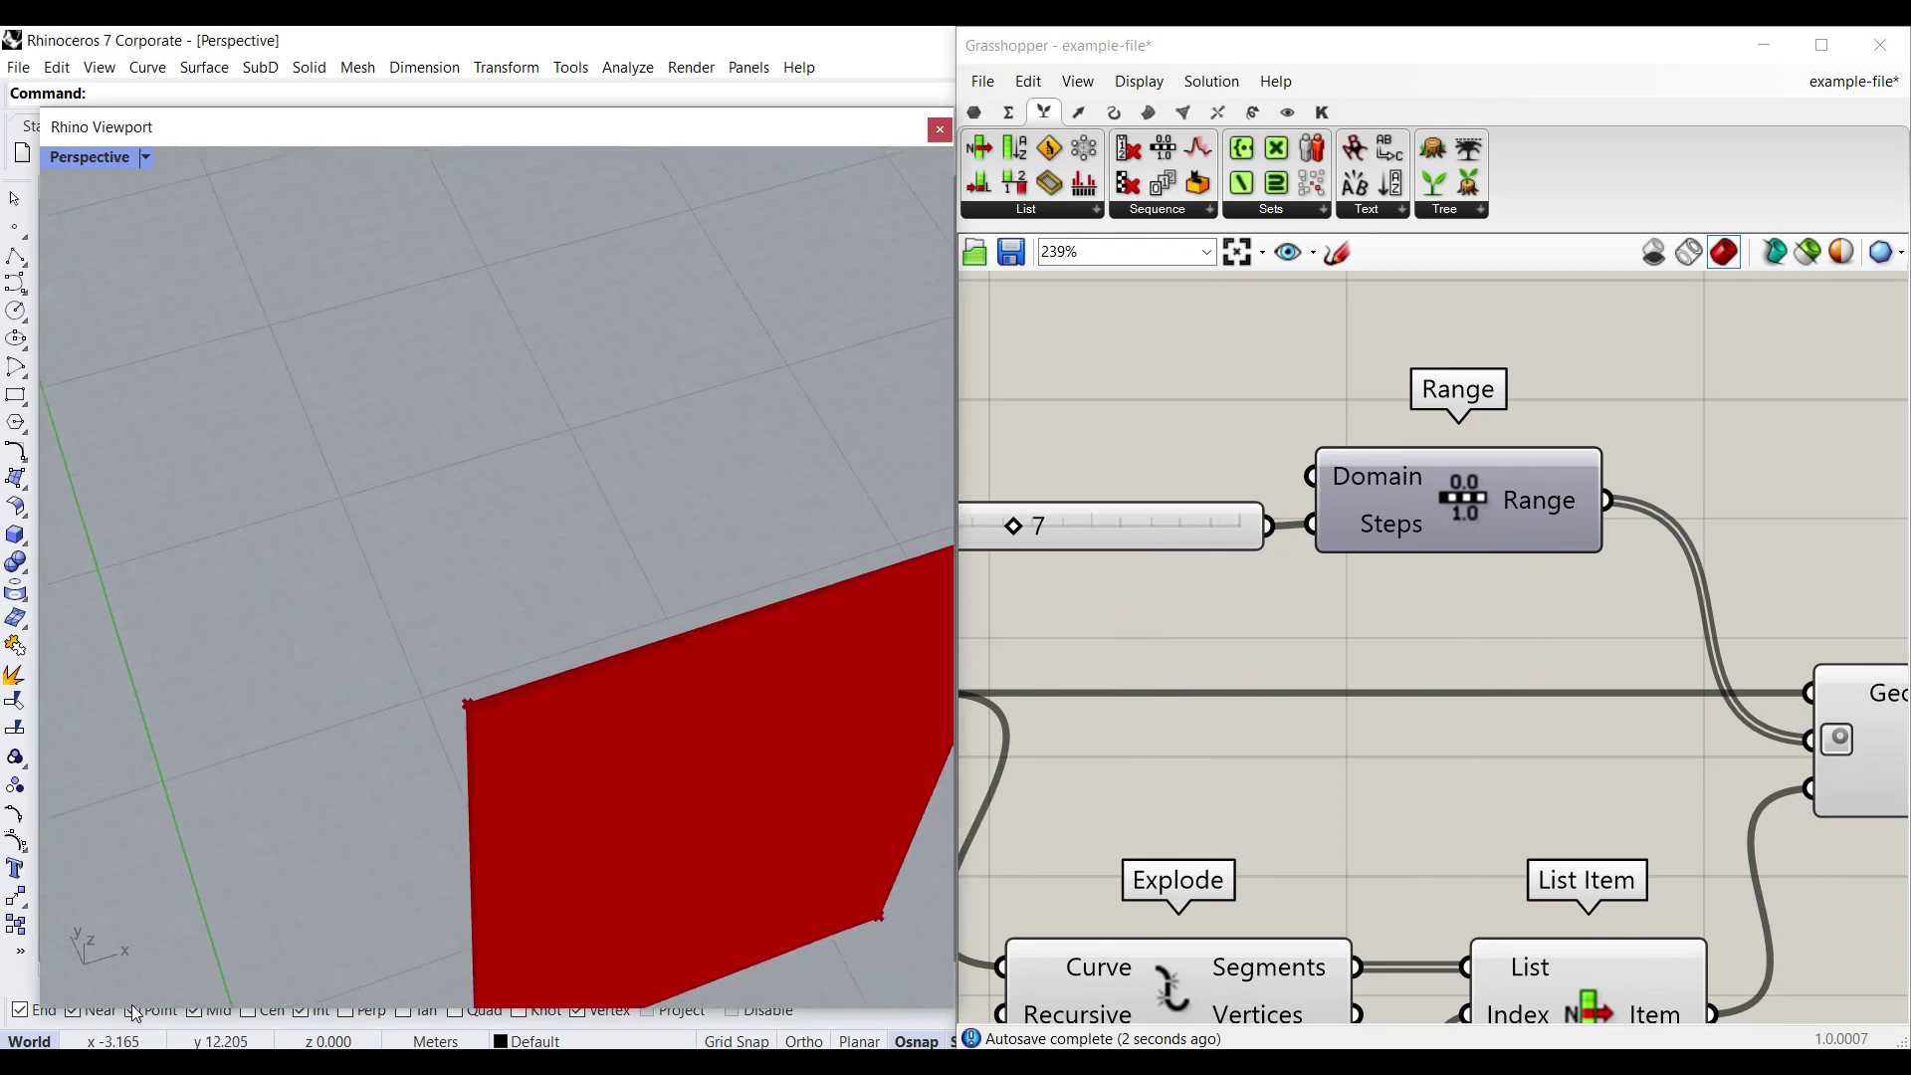
left_click_drag(141, 1006, 140, 958)
right_click_drag(526, 585, 381, 880)
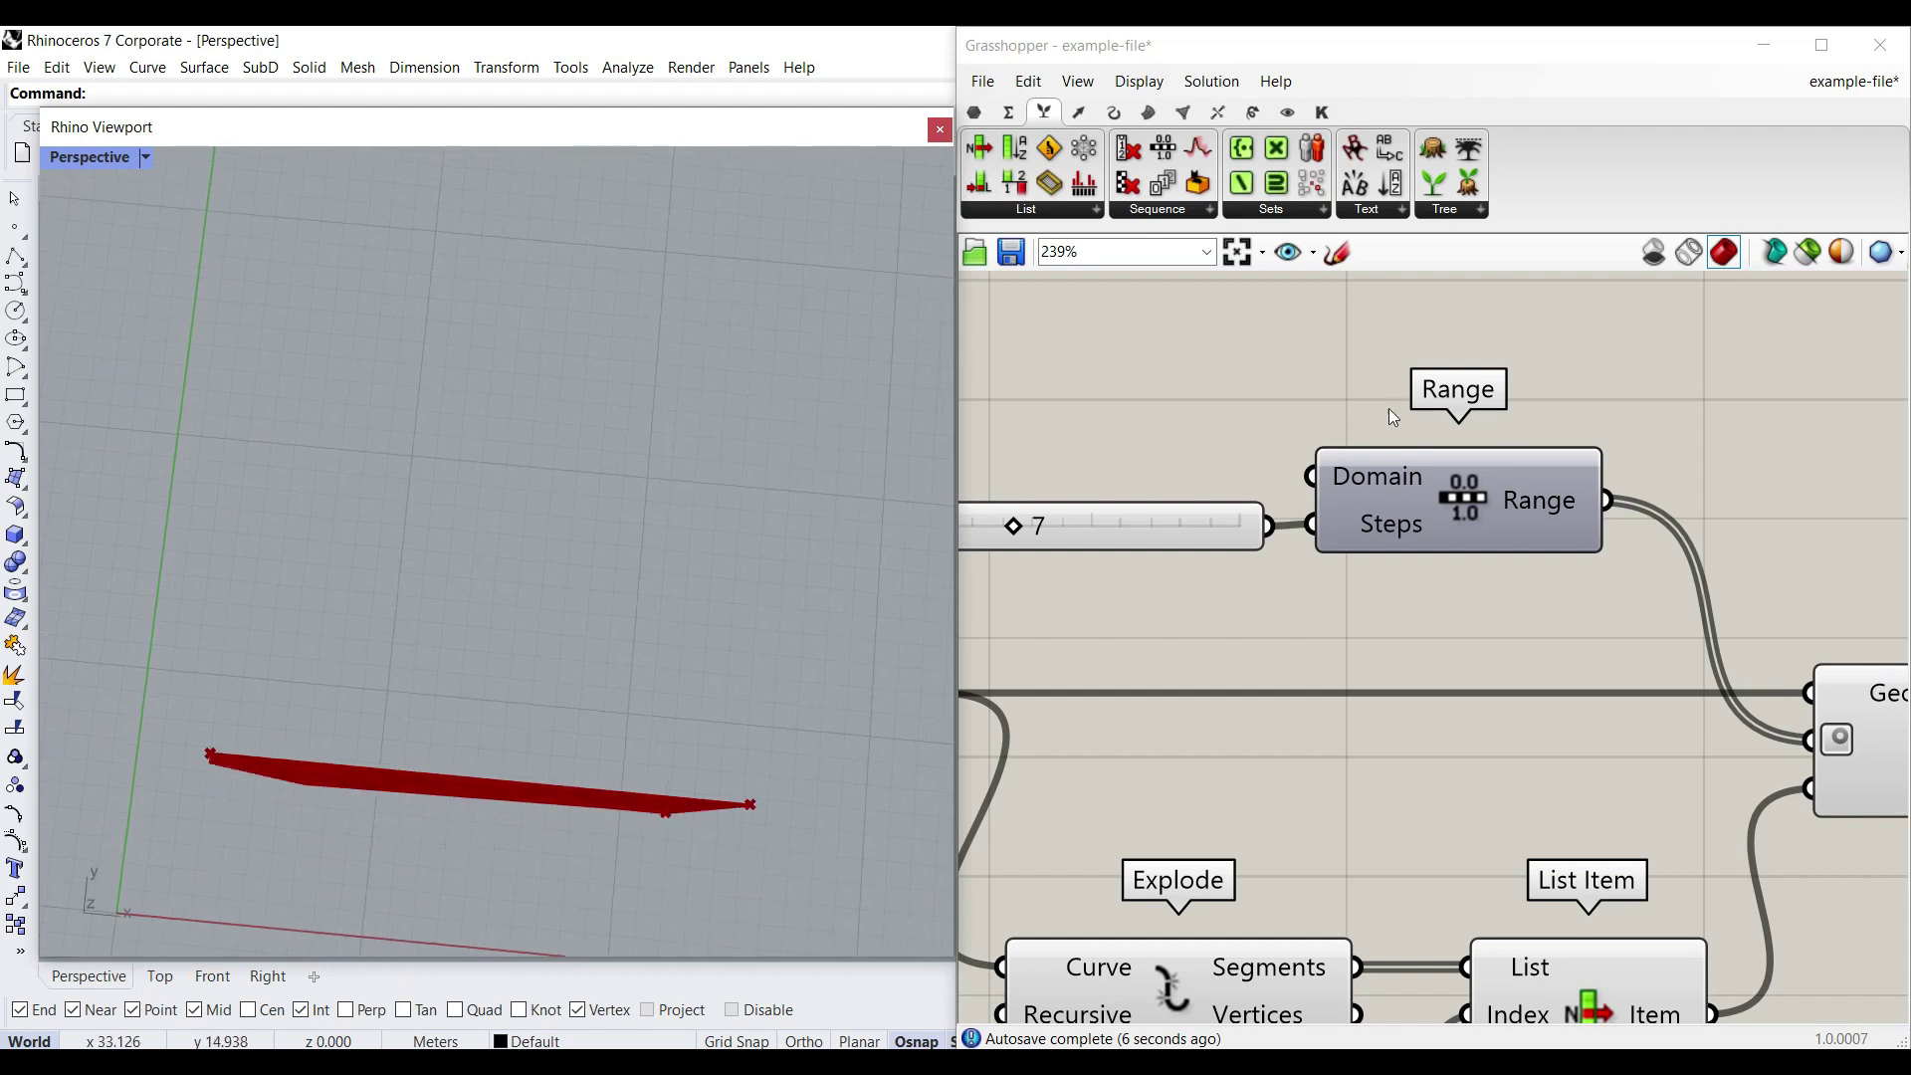
mouse_move(1362, 481)
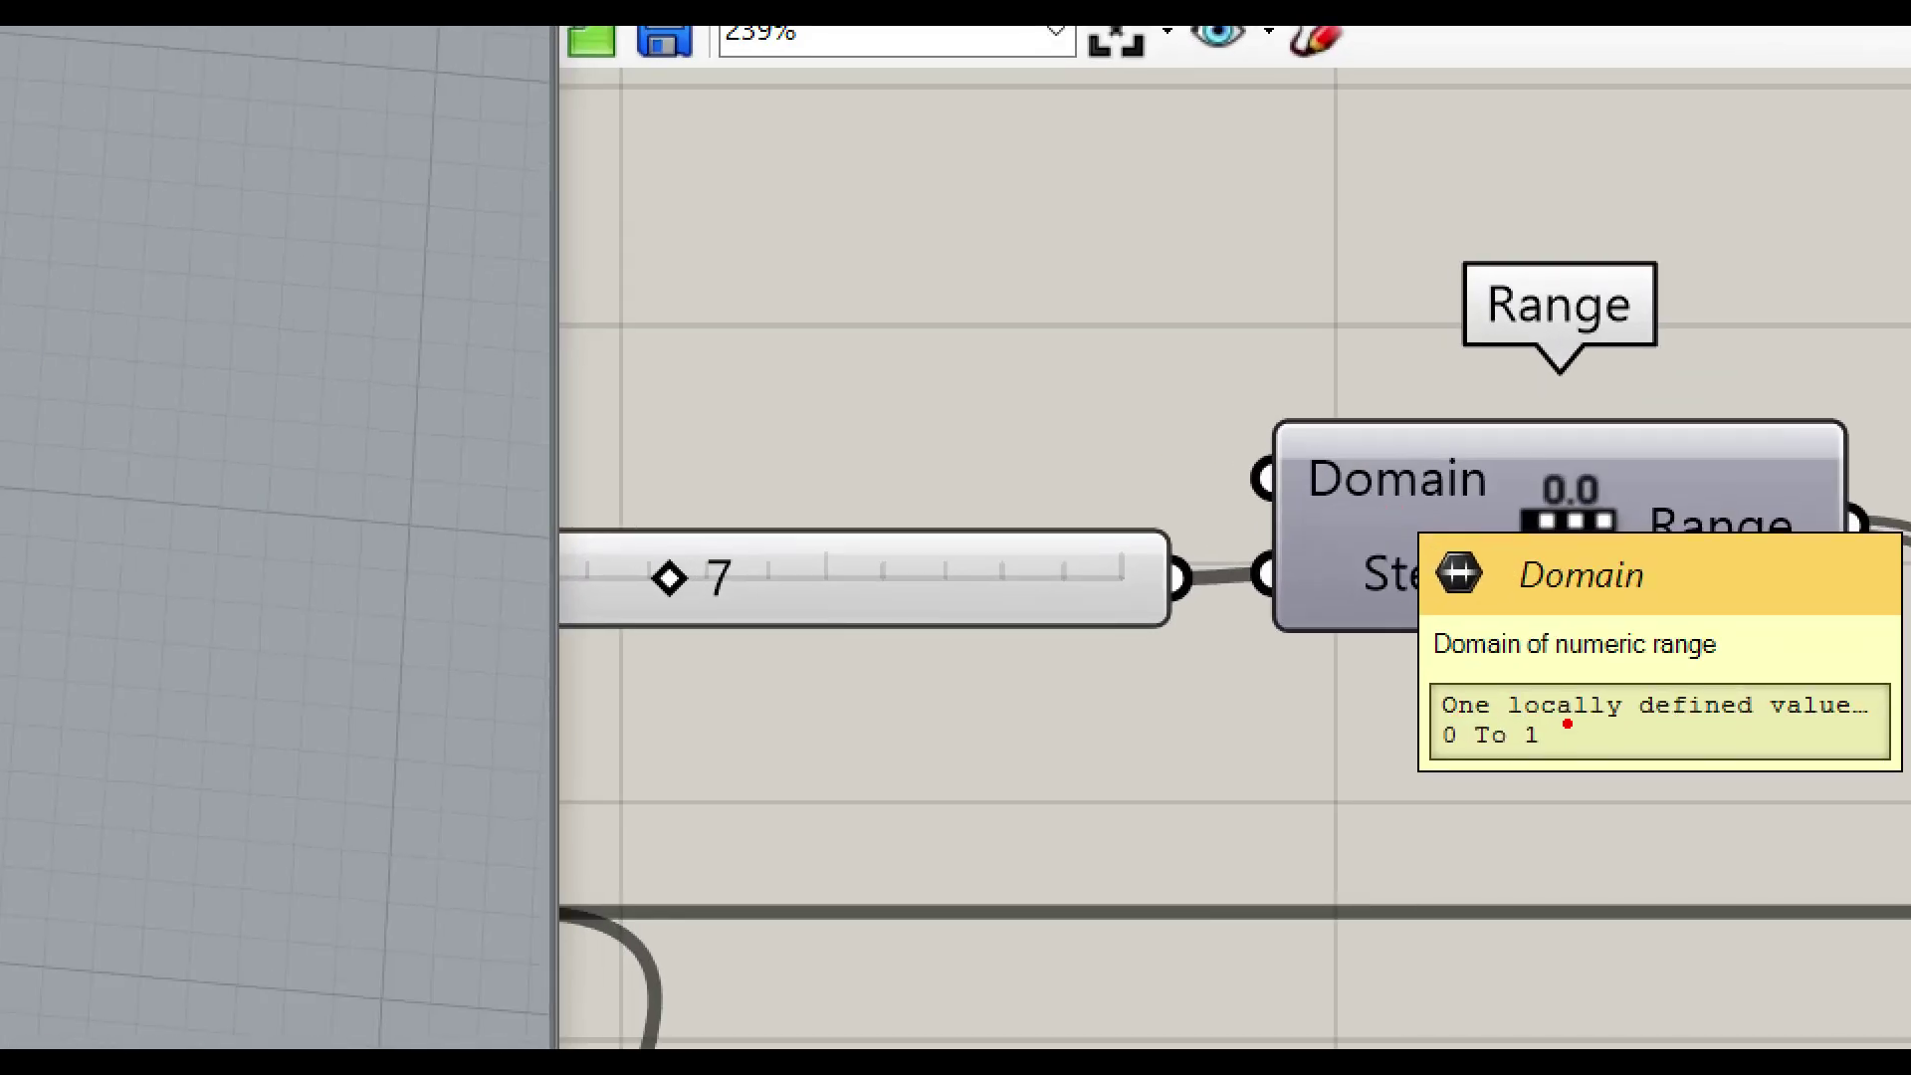
mouse_move(1567, 723)
left_mouse_down()
mouse_move(1505, 765)
mouse_move(1555, 722)
left_mouse_up()
mouse_move(356, 764)
right_mouse_down()
mouse_move(356, 786)
mouse_move(256, 853)
mouse_move(196, 551)
mouse_move(624, 913)
right_mouse_up()
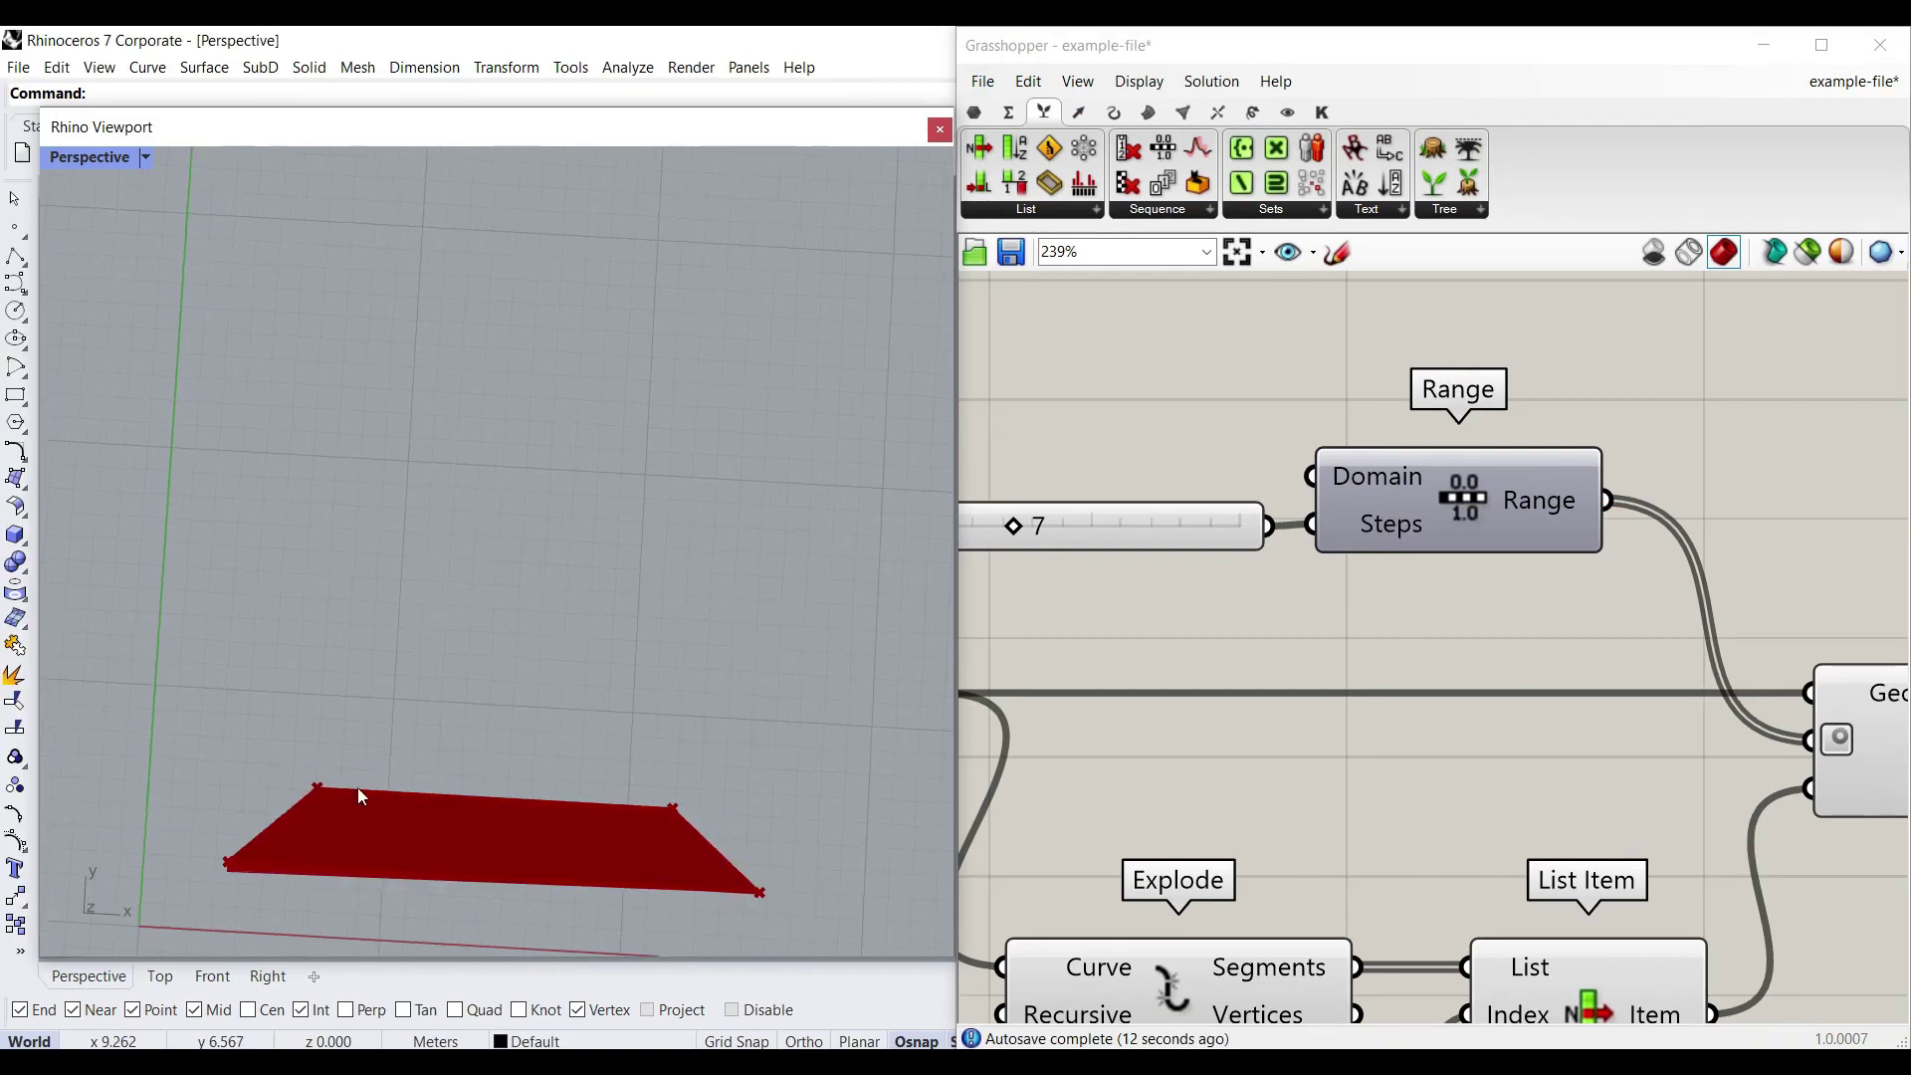
scroll(356, 786, "up", 5)
scroll(627, 637, "down", 5)
scroll(409, 673, "down", 6)
right_click_drag(409, 672, 396, 509)
Step: Add a Construct Domain component above the Count - Z slider and connect its Domain output to Range's Domain input
right_click_drag(1258, 598, 1448, 625)
left_click(1008, 112)
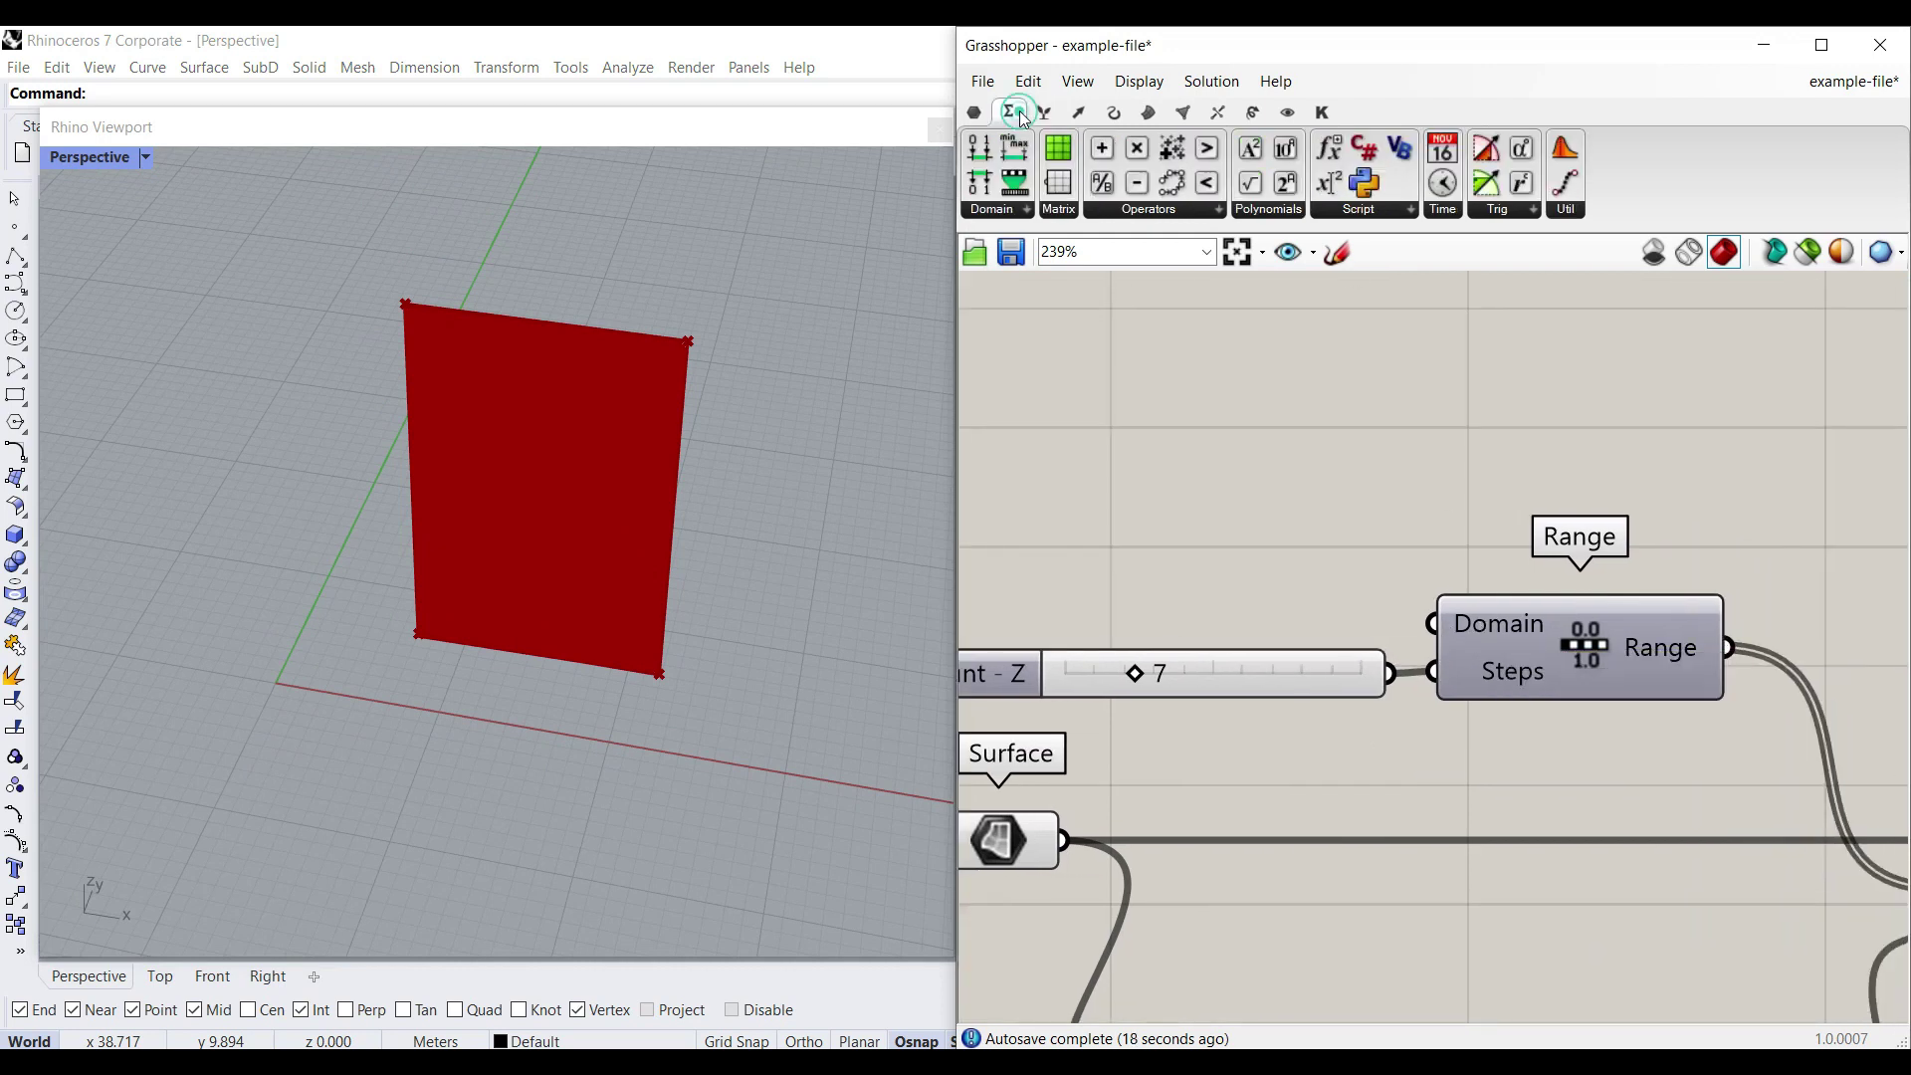
left_click(977, 150)
left_click(1227, 513)
left_click_drag(1409, 501, 1443, 621)
scroll(1542, 676, "down", 8)
right_click_drag(1640, 736, 1529, 675)
left_click_drag(1582, 783, 1529, 619)
left_click(1497, 547)
Step: Add a decimal number slider from 0 to 90 beside Construct Domain and duplicate it below
scroll(1500, 586, "up", 4)
scroll(1485, 624, "up", 2)
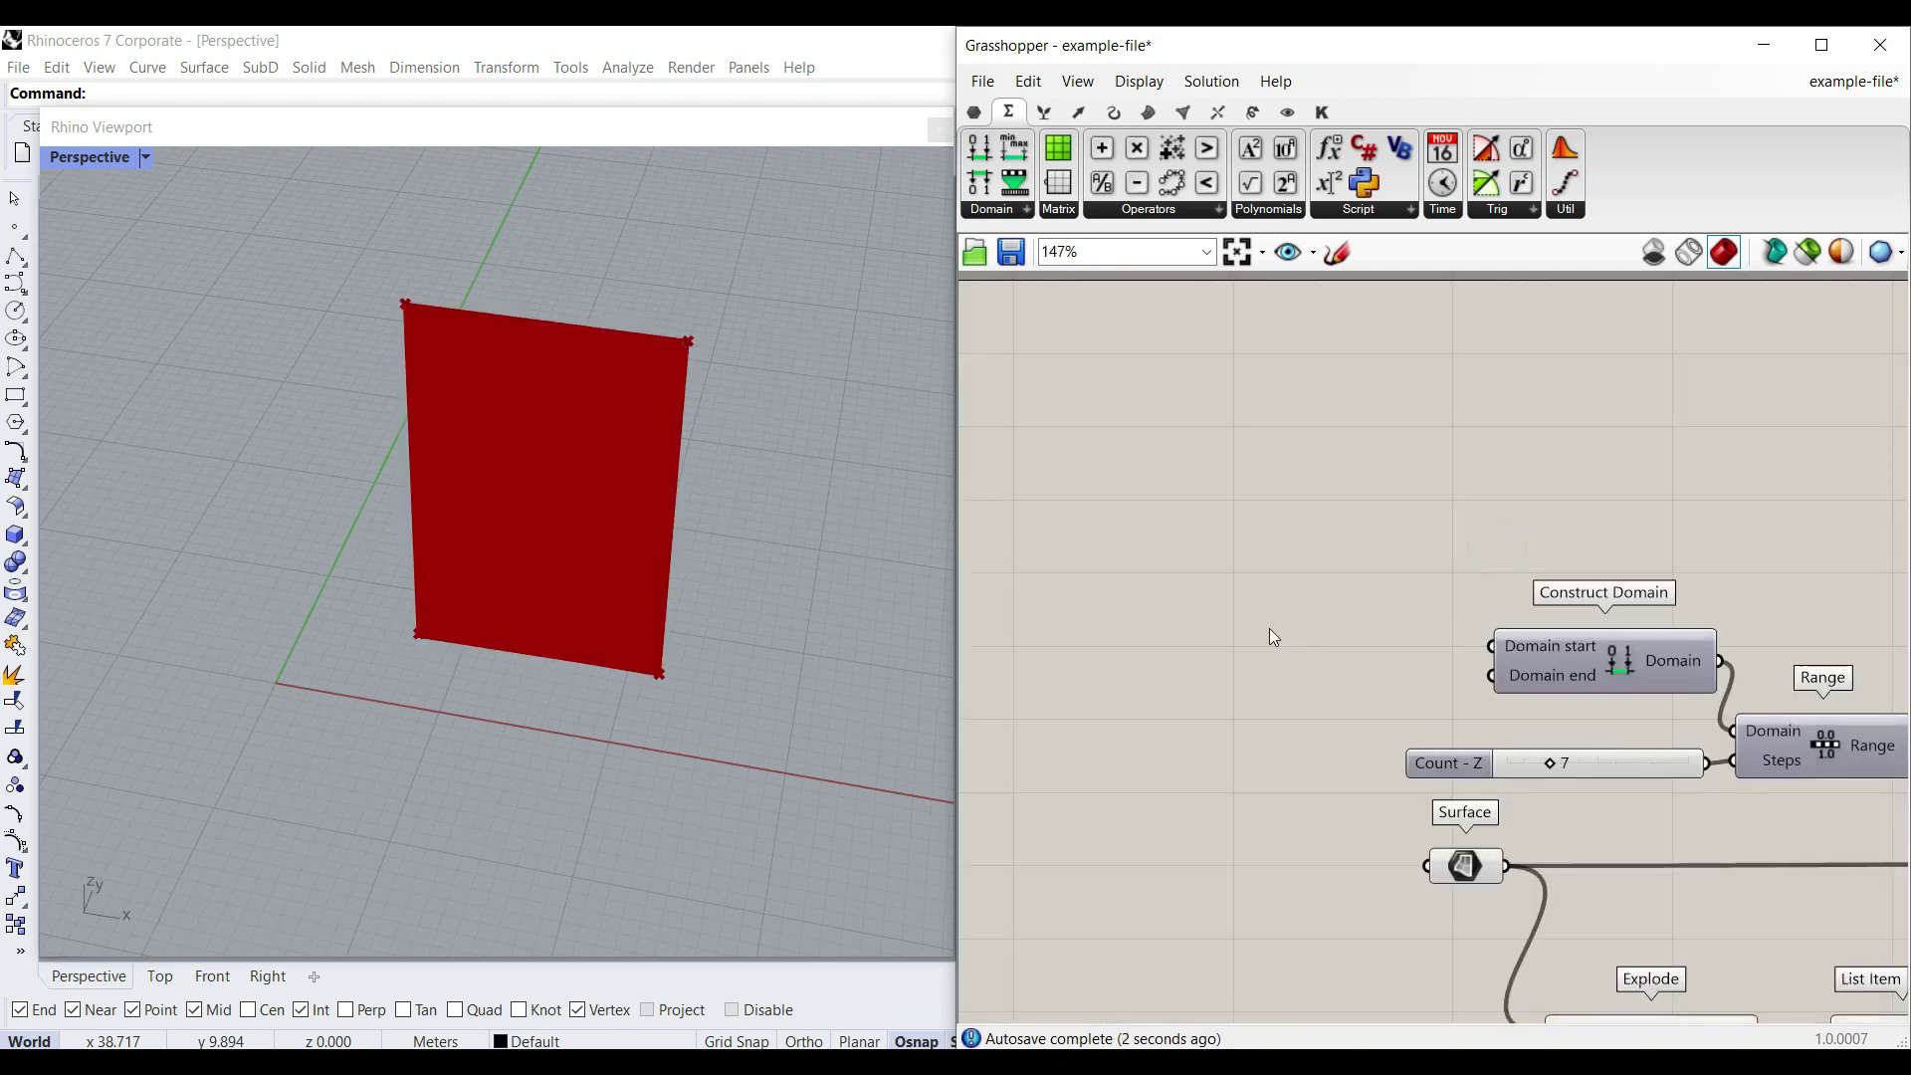
double_click(1260, 619)
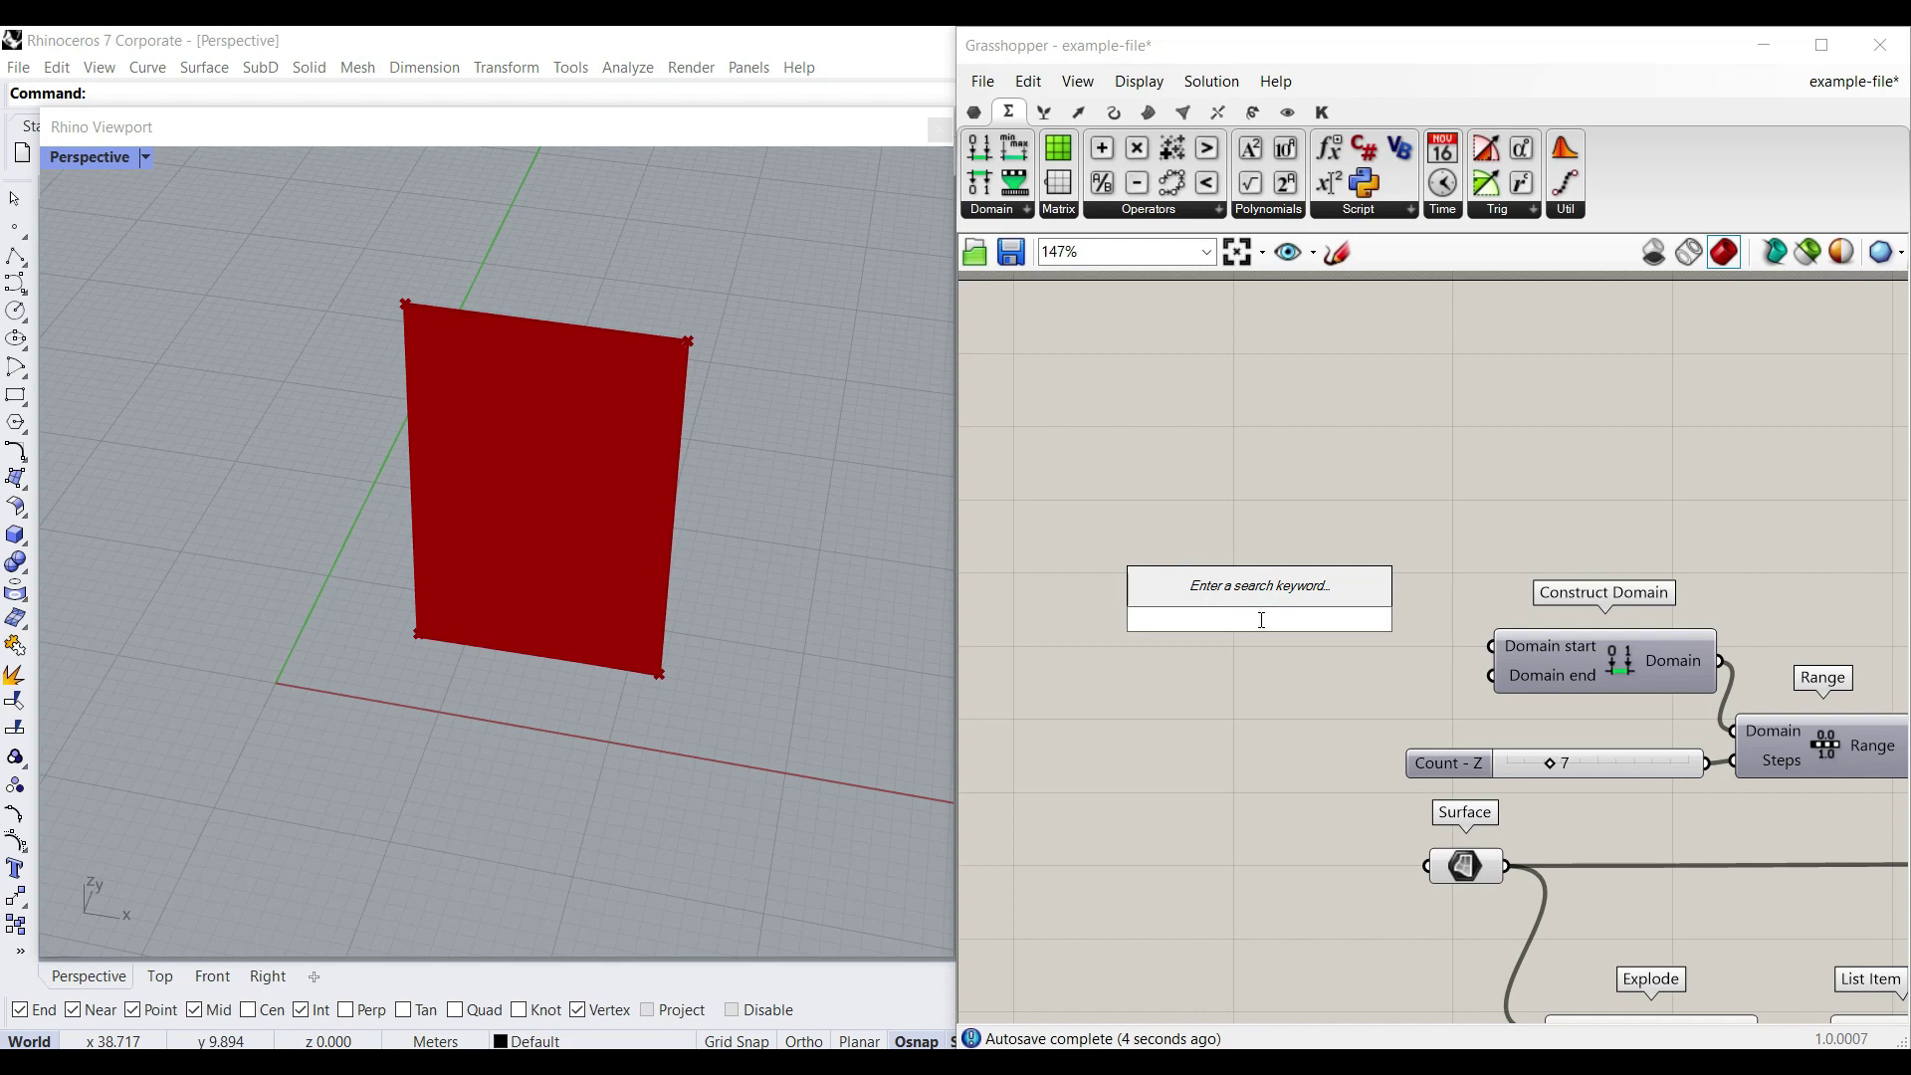
type("0.90")
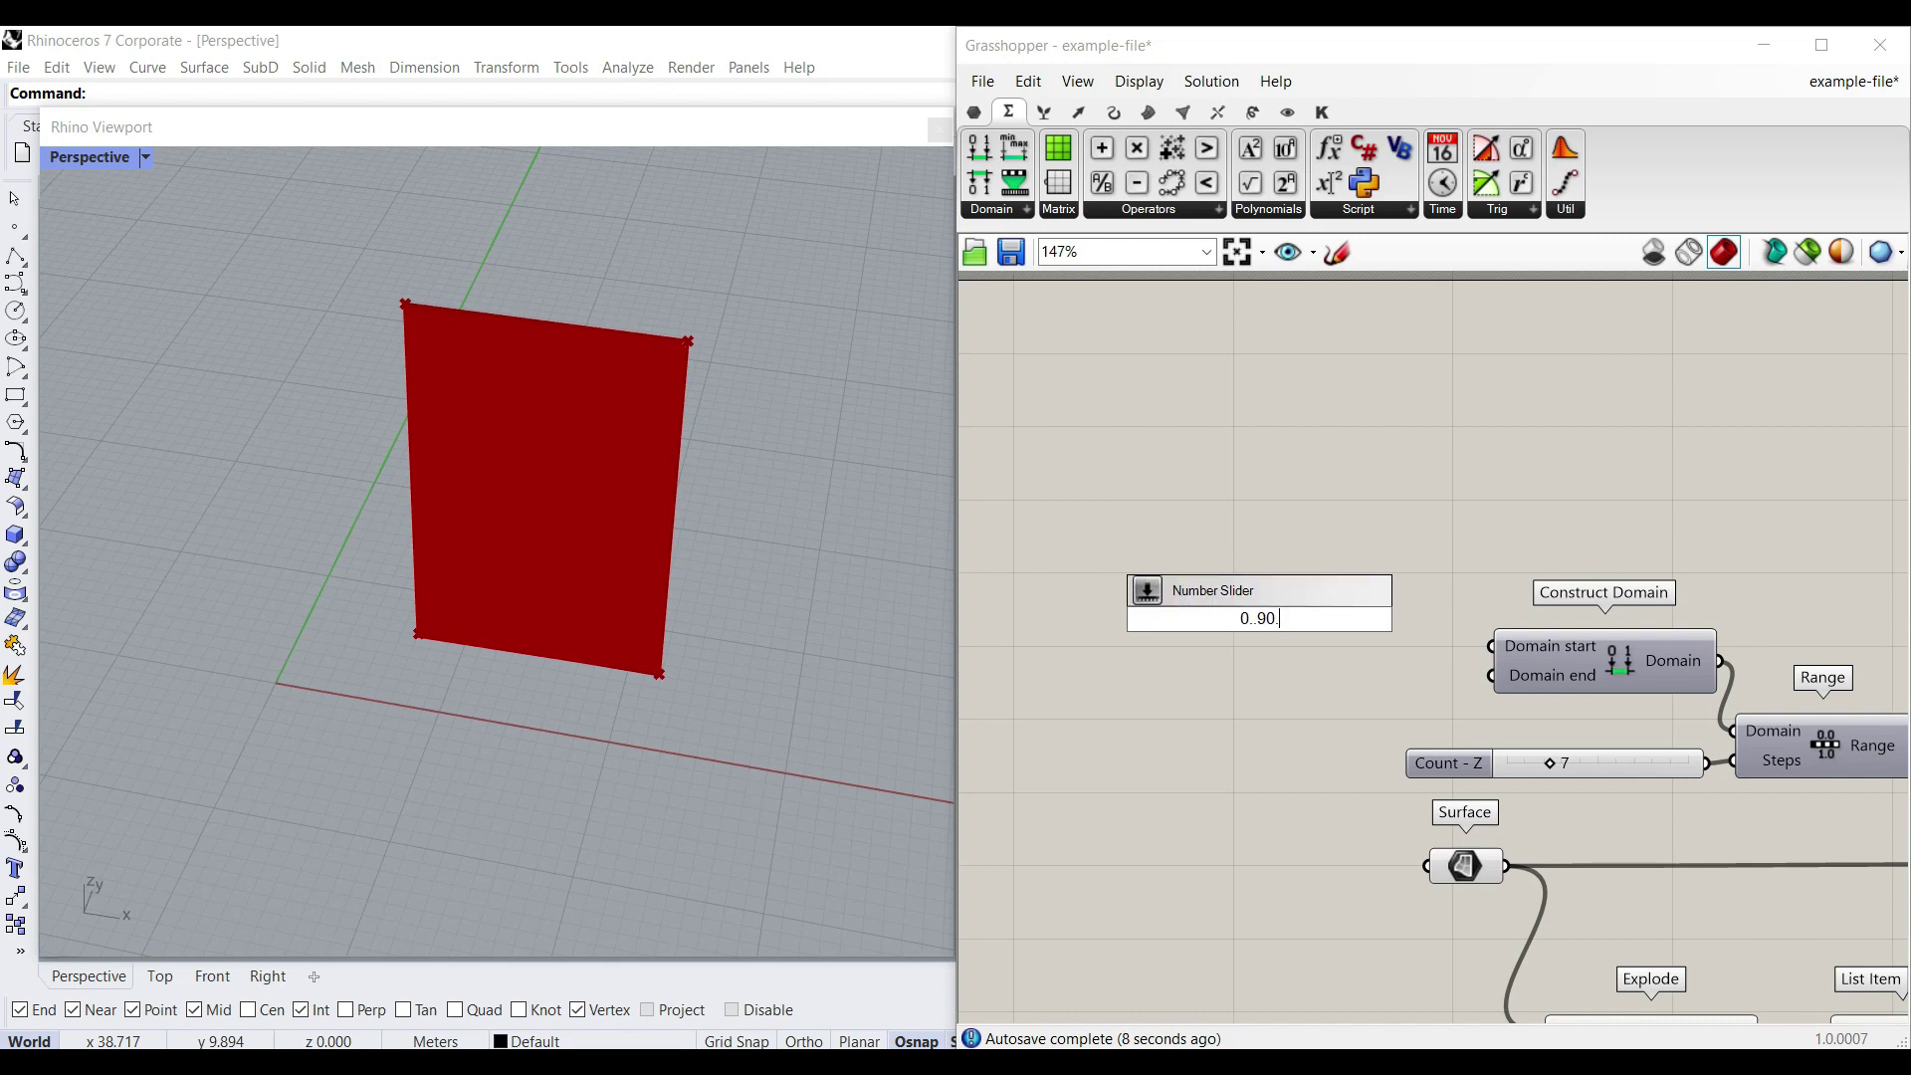
key("Return")
scroll(1364, 660, "up", 3)
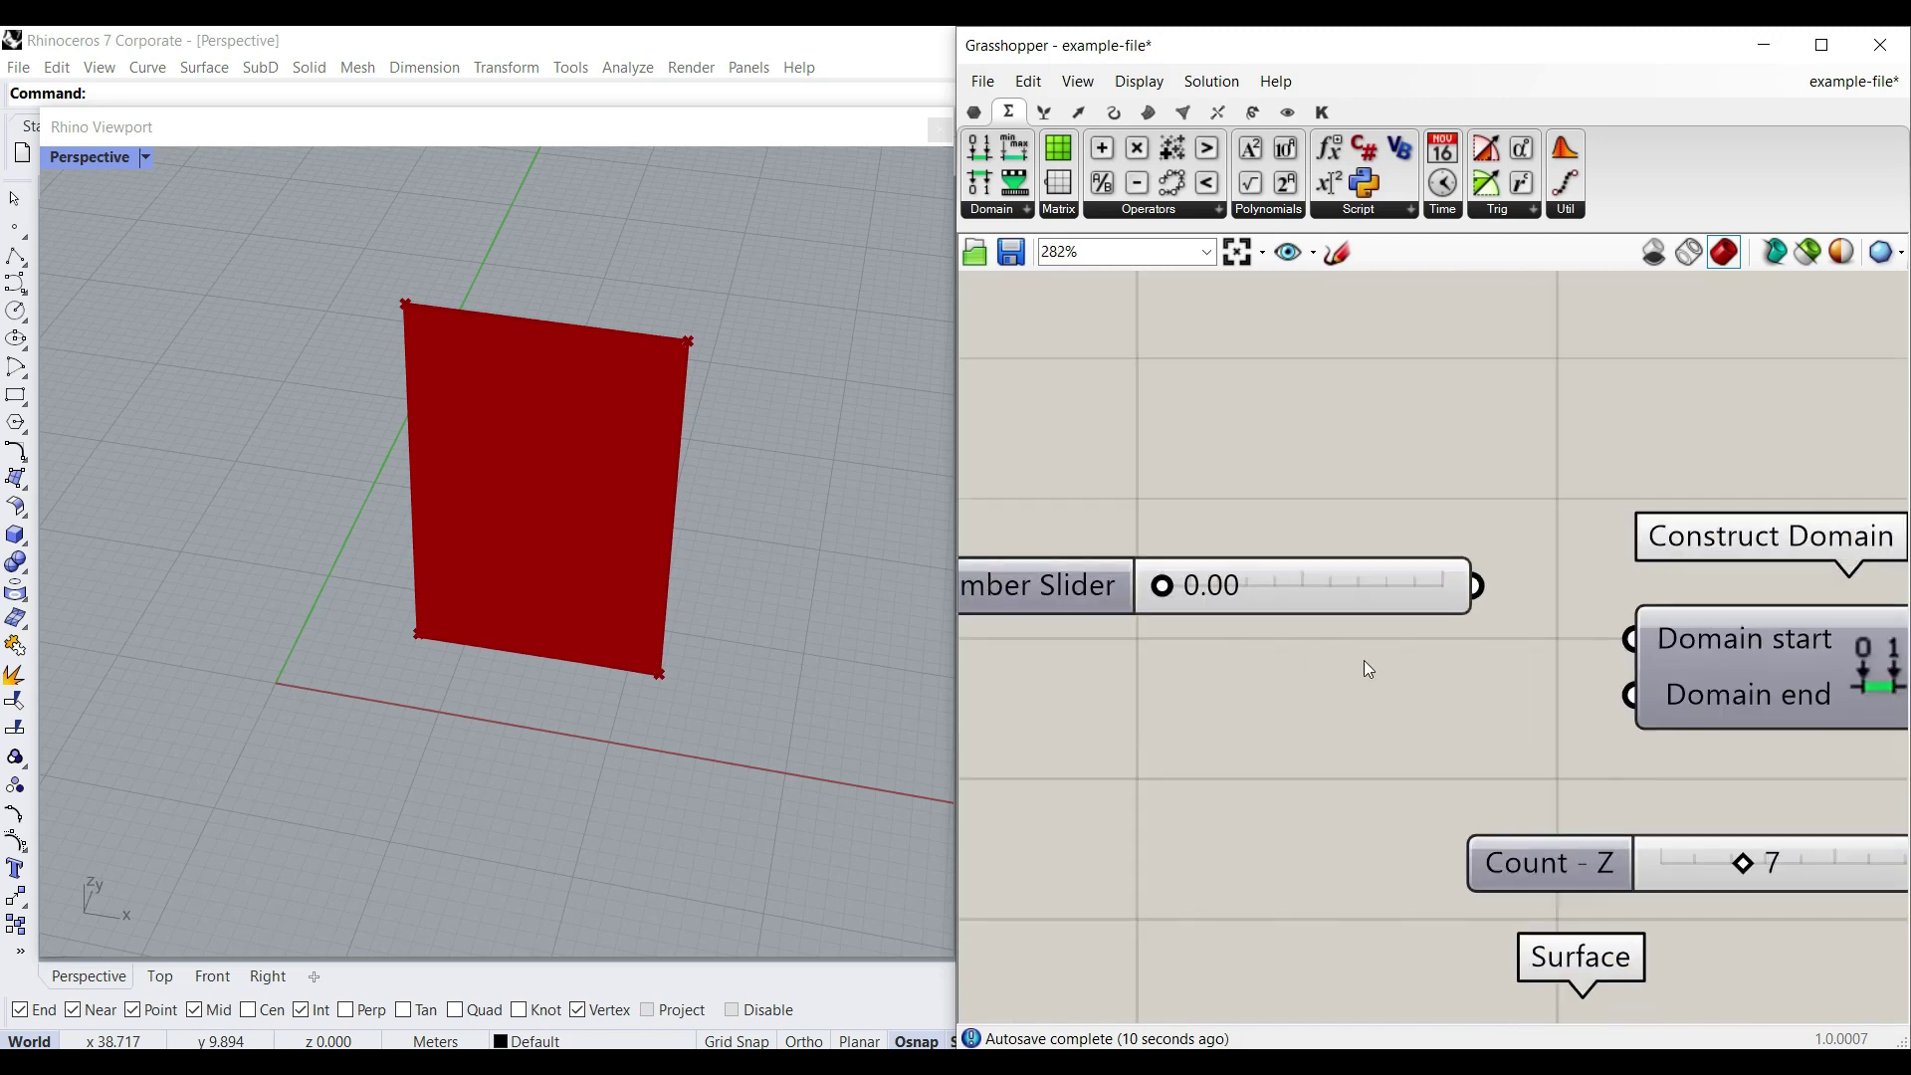
left_click(1377, 587)
key("ctrl+c")
key("ctrl+v")
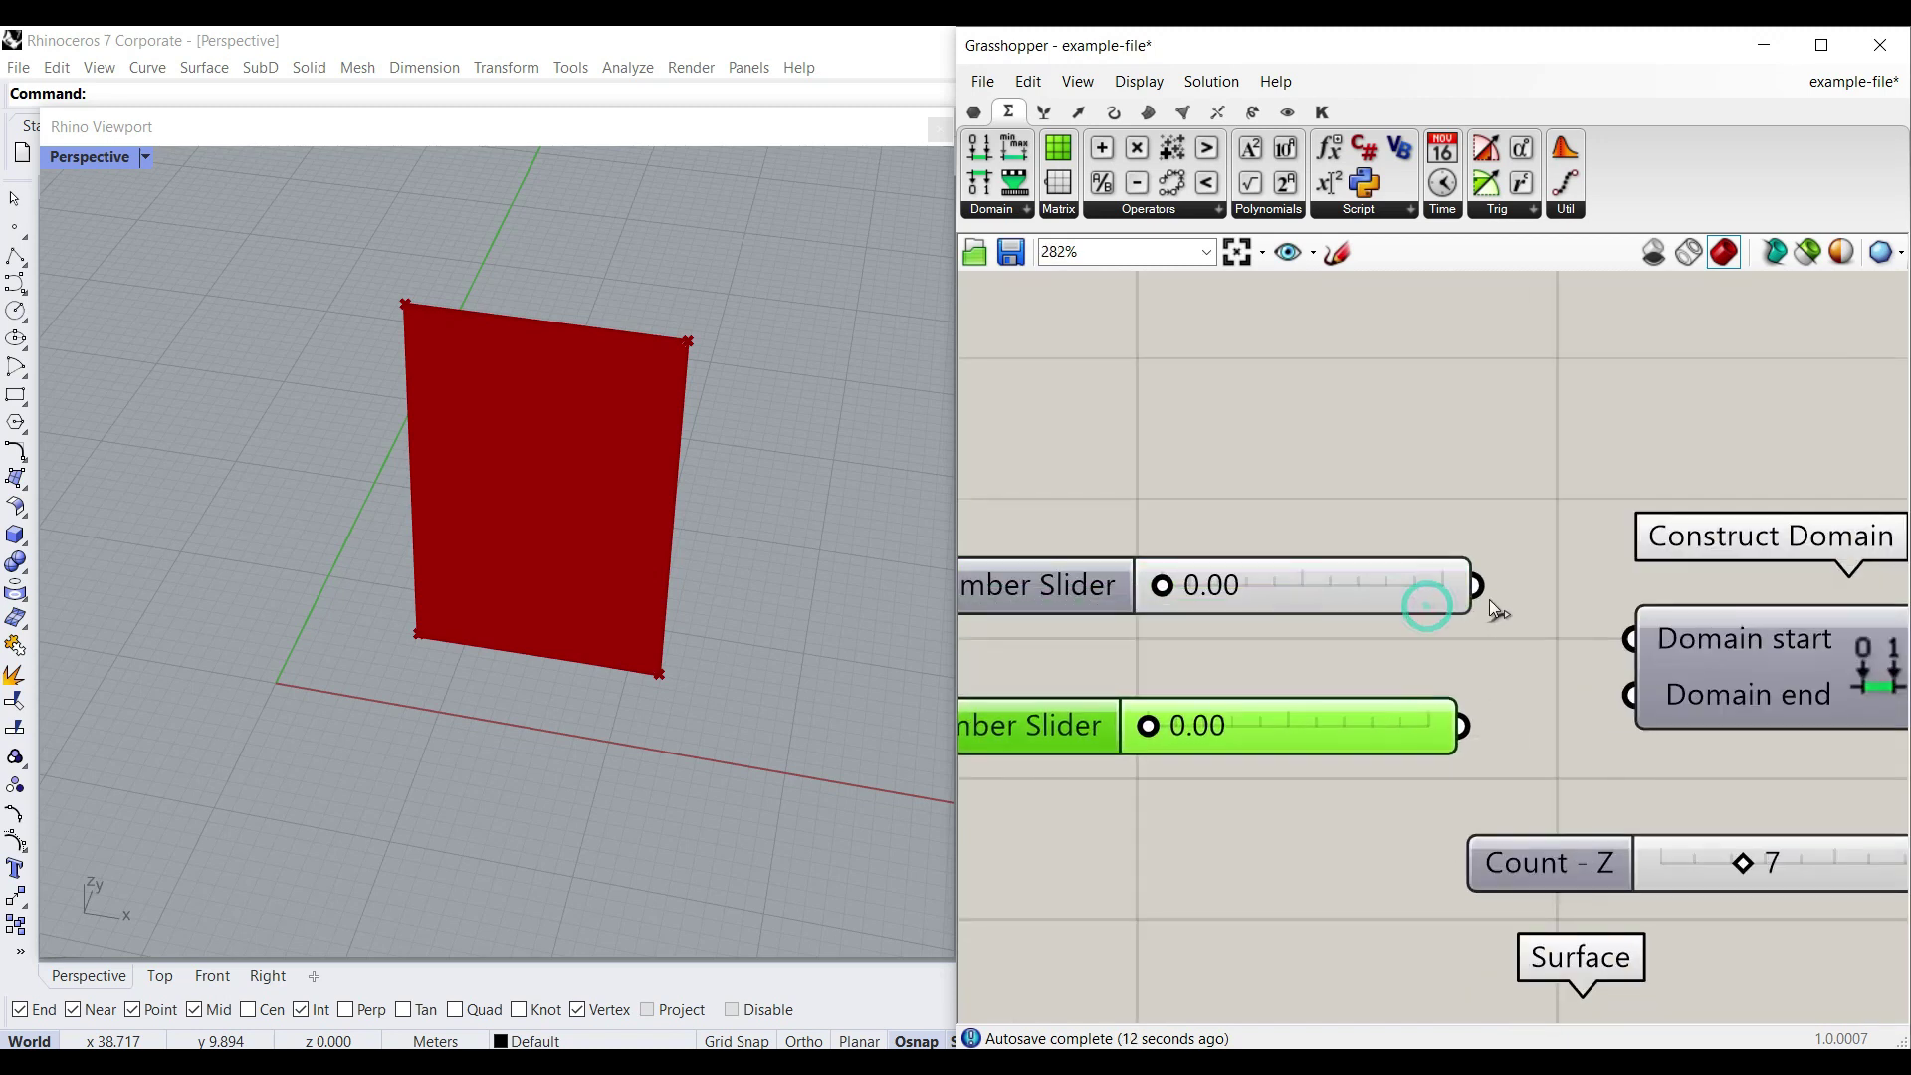
Step: Connect the two sliders to Domain start and Domain end, raising the end to its maximum and the start slightly
left_click_drag(1479, 587, 1617, 645)
left_click_drag(1460, 725, 1629, 695)
left_click_drag(1148, 726, 1510, 742)
left_click_drag(1156, 595, 1191, 597)
Step: Turn off the preview of the Surface parameter and the Explode component
scroll(1276, 645, "down", 3)
scroll(1630, 746, "up", 1)
right_click_drag(1829, 787, 1568, 682)
scroll(1631, 746, "down", 2)
right_click(1067, 706)
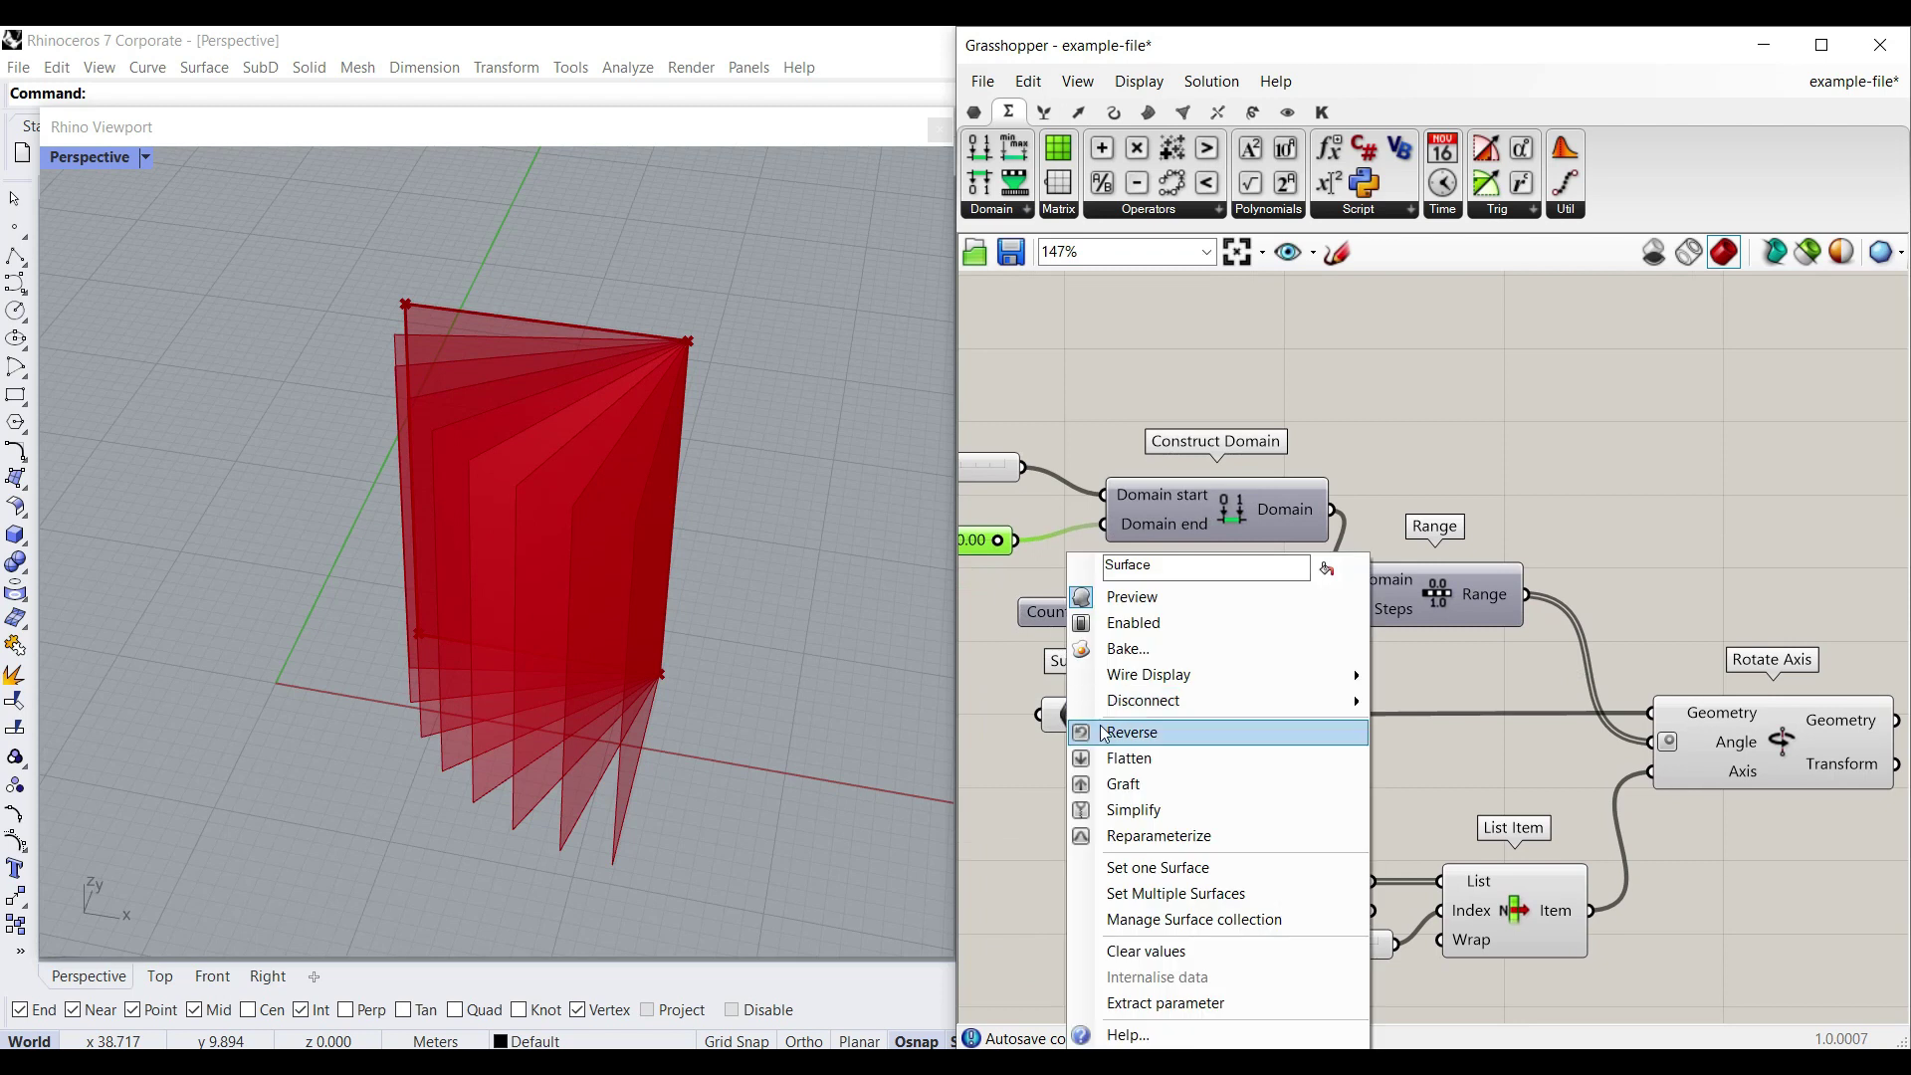
left_click(1146, 601)
right_click_drag(465, 486, 414, 584)
scroll(416, 591, "up", 6)
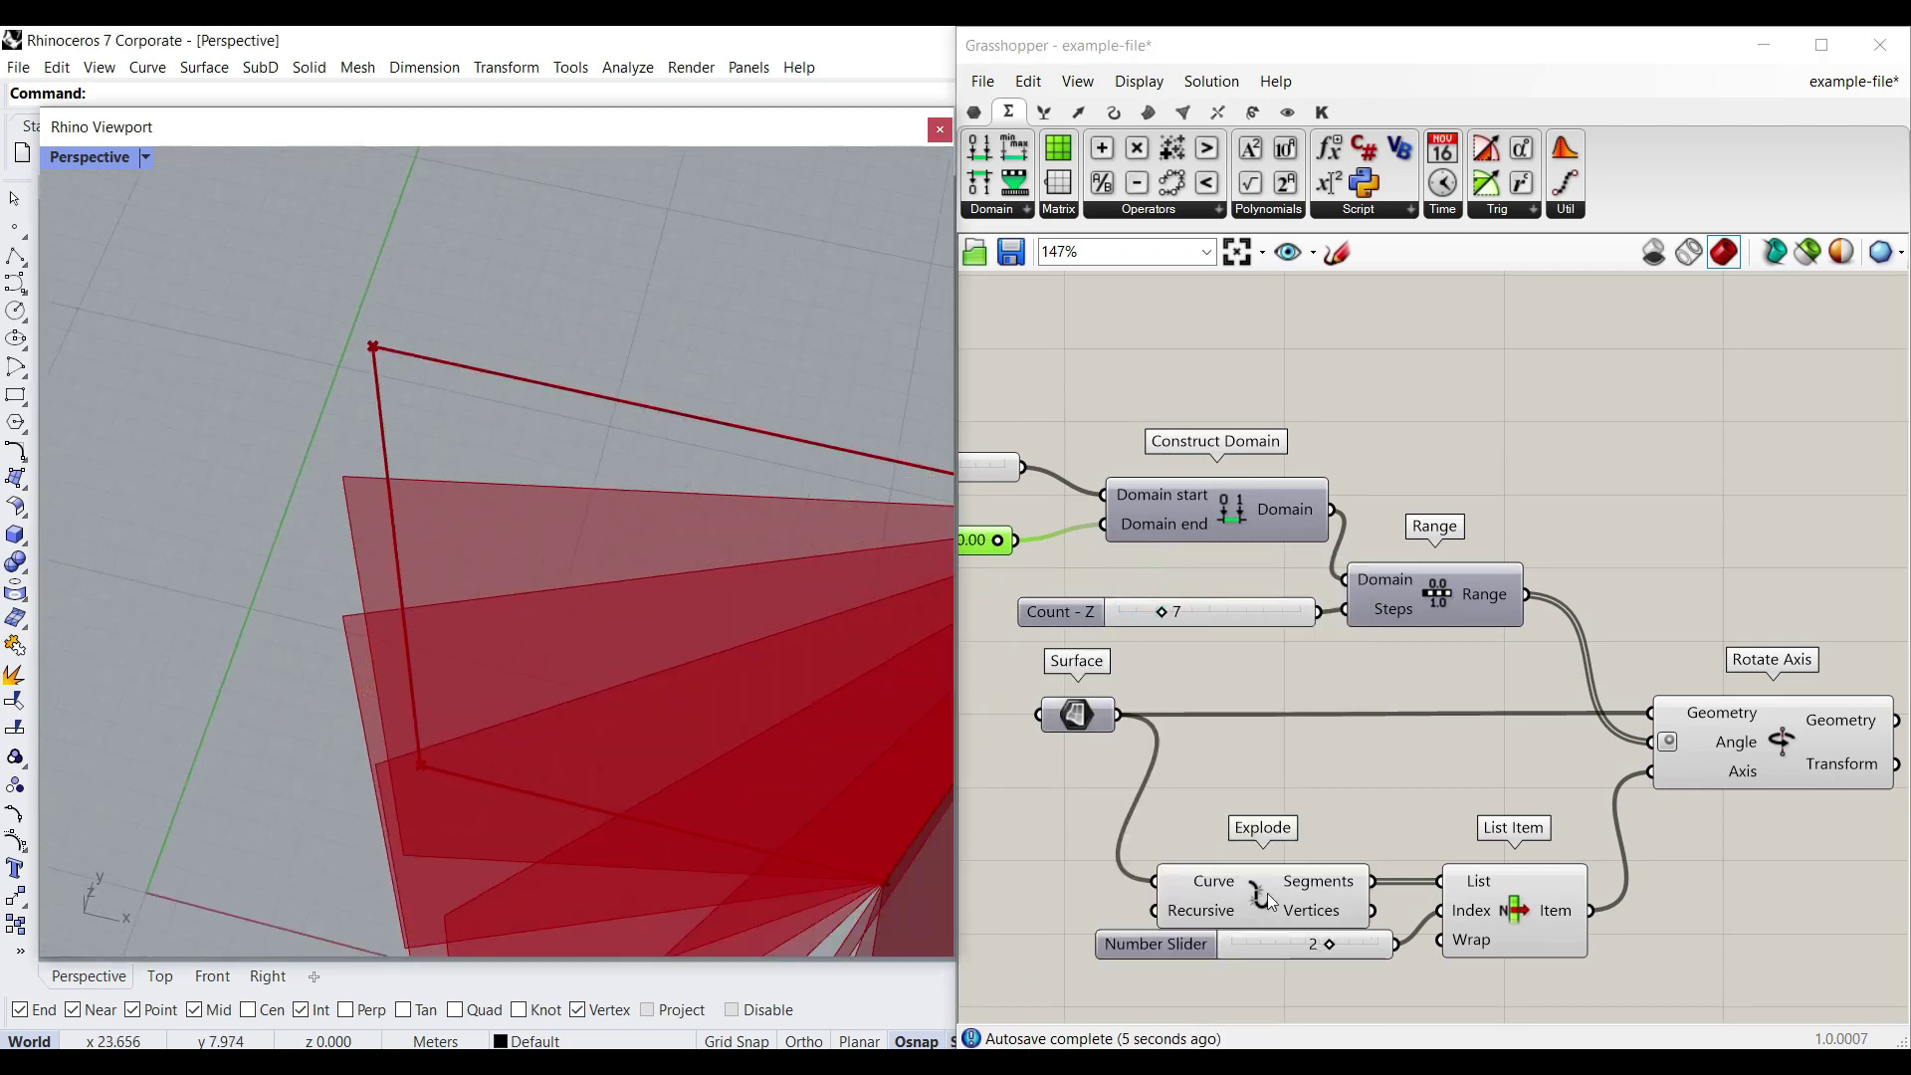
right_click(1269, 901)
left_click(1284, 937)
scroll(534, 618, "down", 4)
right_click_drag(534, 618, 588, 642)
Step: Adjust the domain start slider, set the domain end to 86.81 and set Count - Z to 12
right_click_drag(1011, 547, 1389, 618)
scroll(1250, 545, "up", 4)
left_click_drag(1254, 544, 1144, 542)
mouse_move(1472, 676)
left_mouse_down()
mouse_move(1250, 673)
mouse_move(1479, 673)
left_mouse_up()
right_click_drag(1713, 824, 1351, 725)
left_click_drag(1440, 707, 1534, 705)
Step: Examine the fan of rotated surfaces in the Perspective viewport with the Rotate Axis component selected
right_click_drag(529, 714, 541, 576)
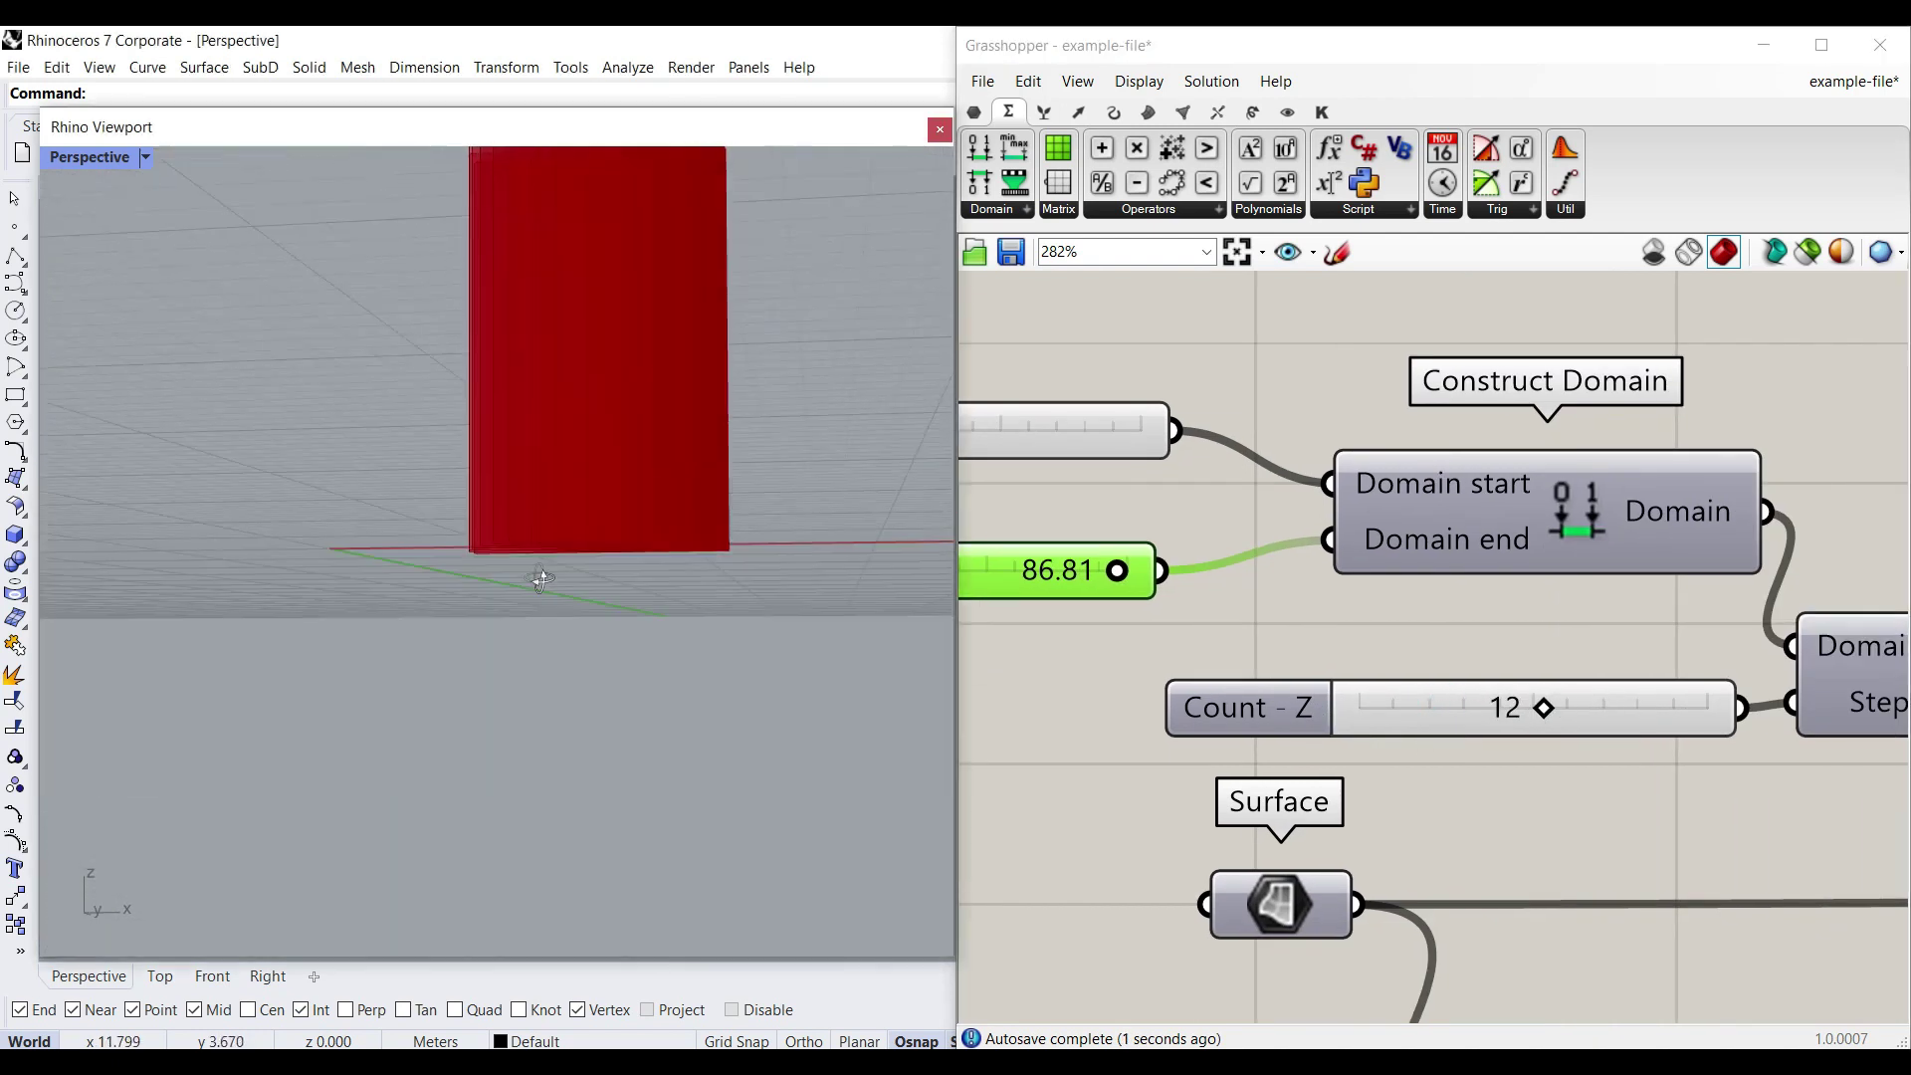
scroll(537, 607, "down", 10)
right_click_drag(643, 621, 627, 746)
scroll(545, 617, "up", 6)
right_click_drag(1422, 719, 1025, 584)
right_click_drag(1824, 758, 971, 547)
left_click(1203, 565)
scroll(524, 667, "up", 4)
right_click_drag(529, 665, 561, 625)
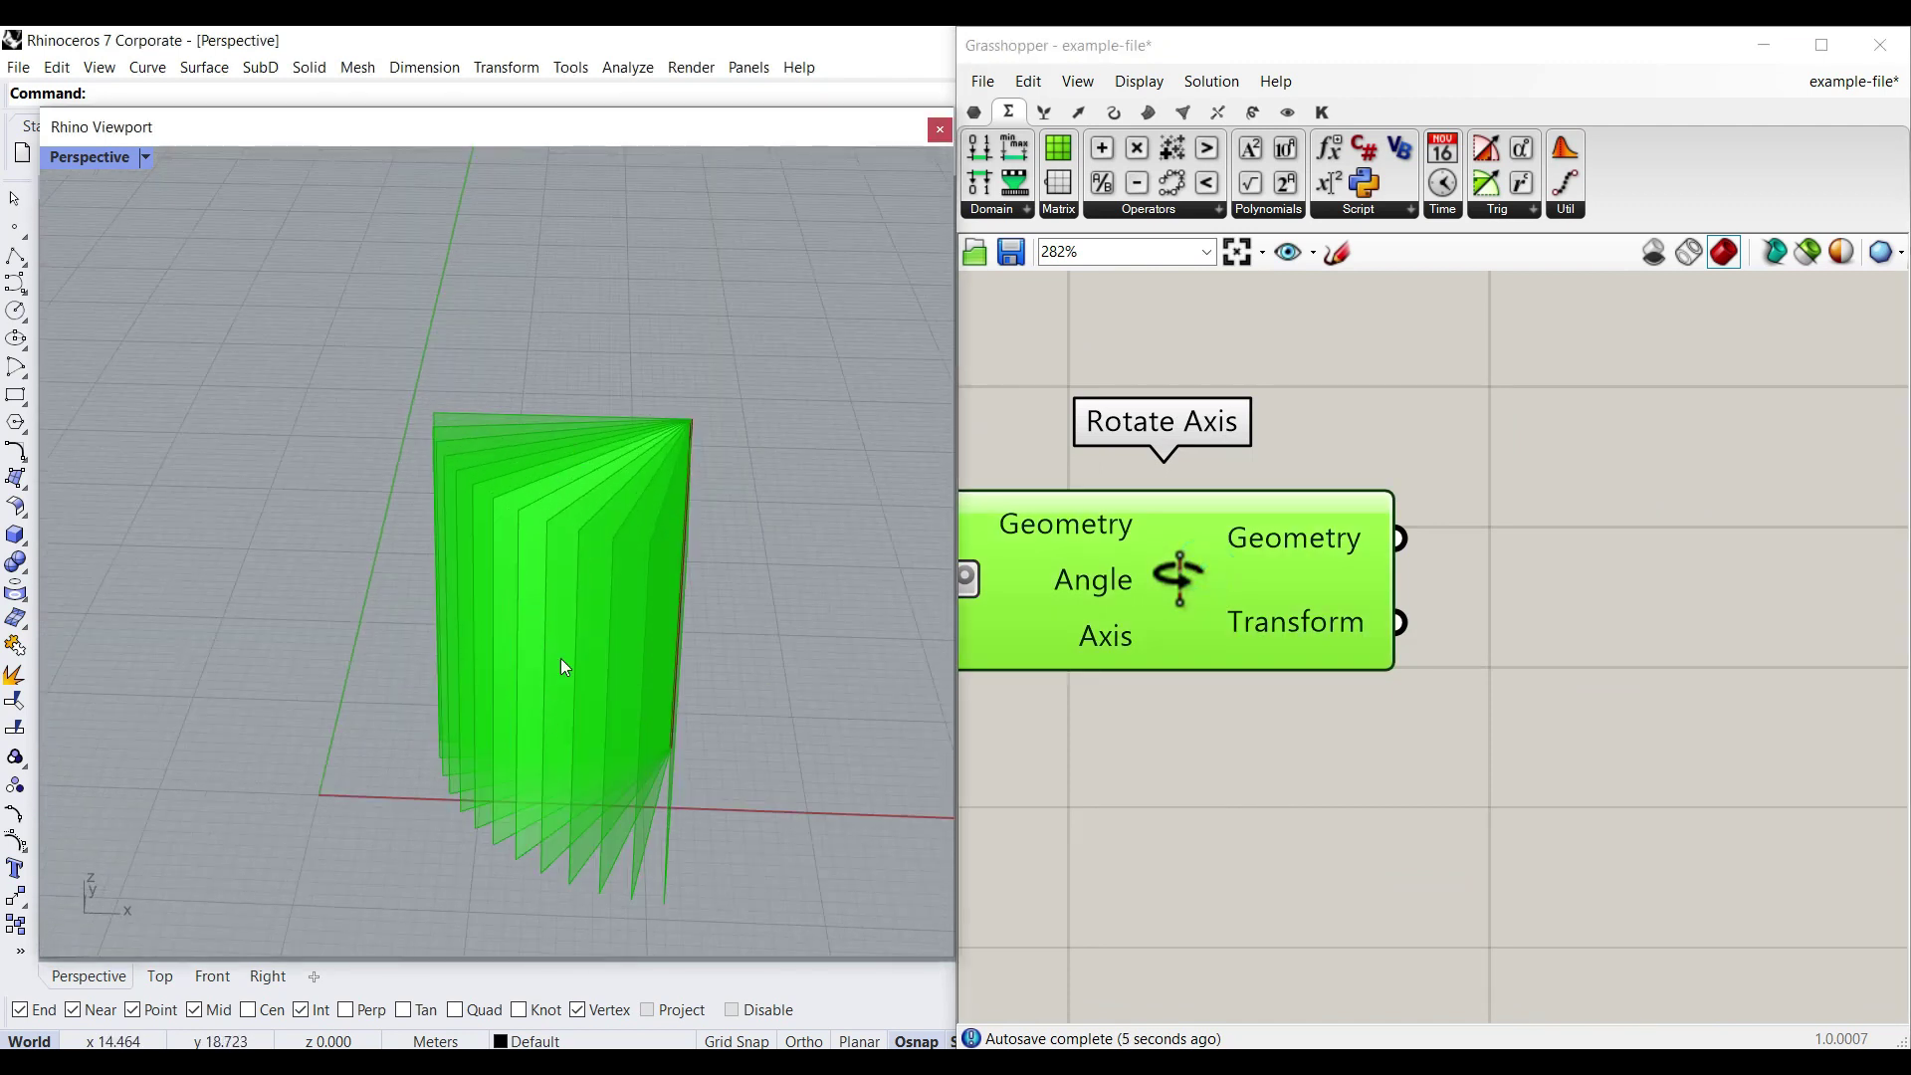
right_click_drag(1605, 406, 1538, 466)
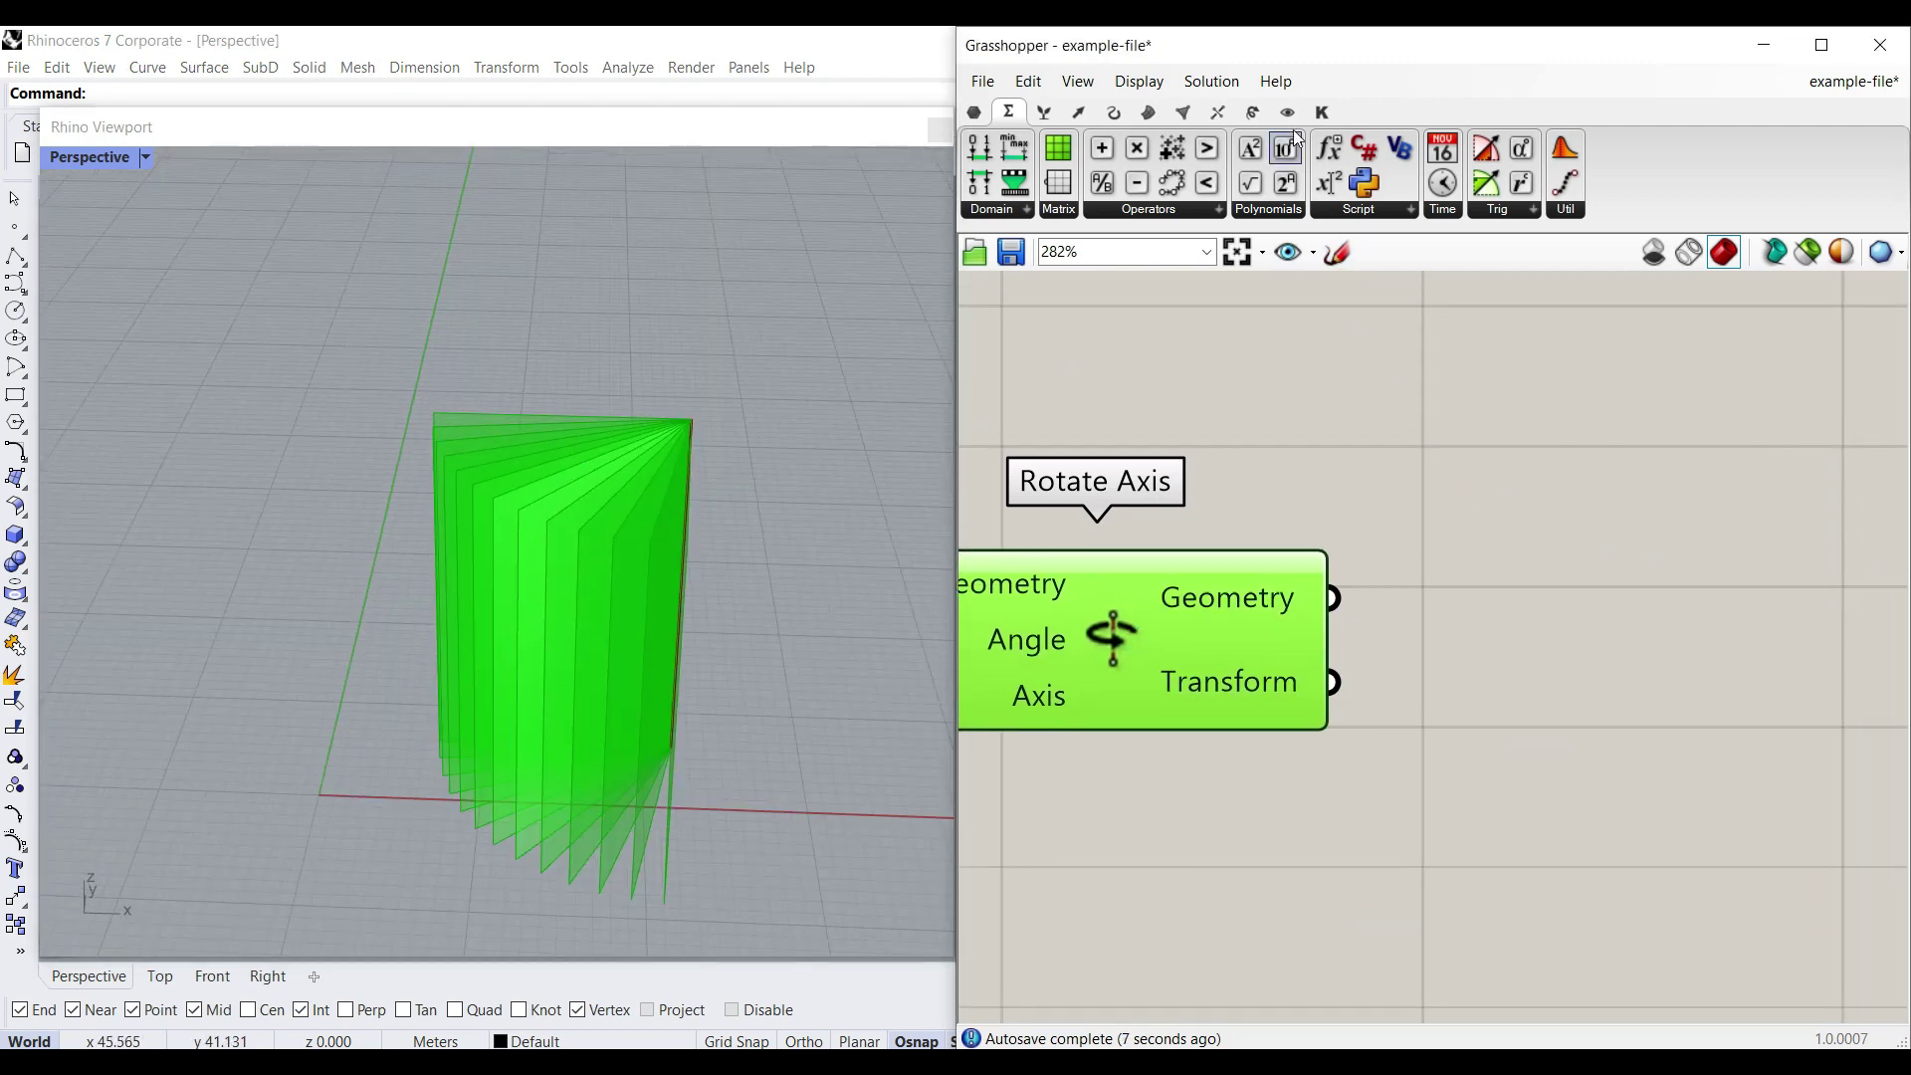
Step: Add a Move component beside Rotate Axis and connect the Rotate Axis Geometry output to its Geometry input
left_click(1253, 111)
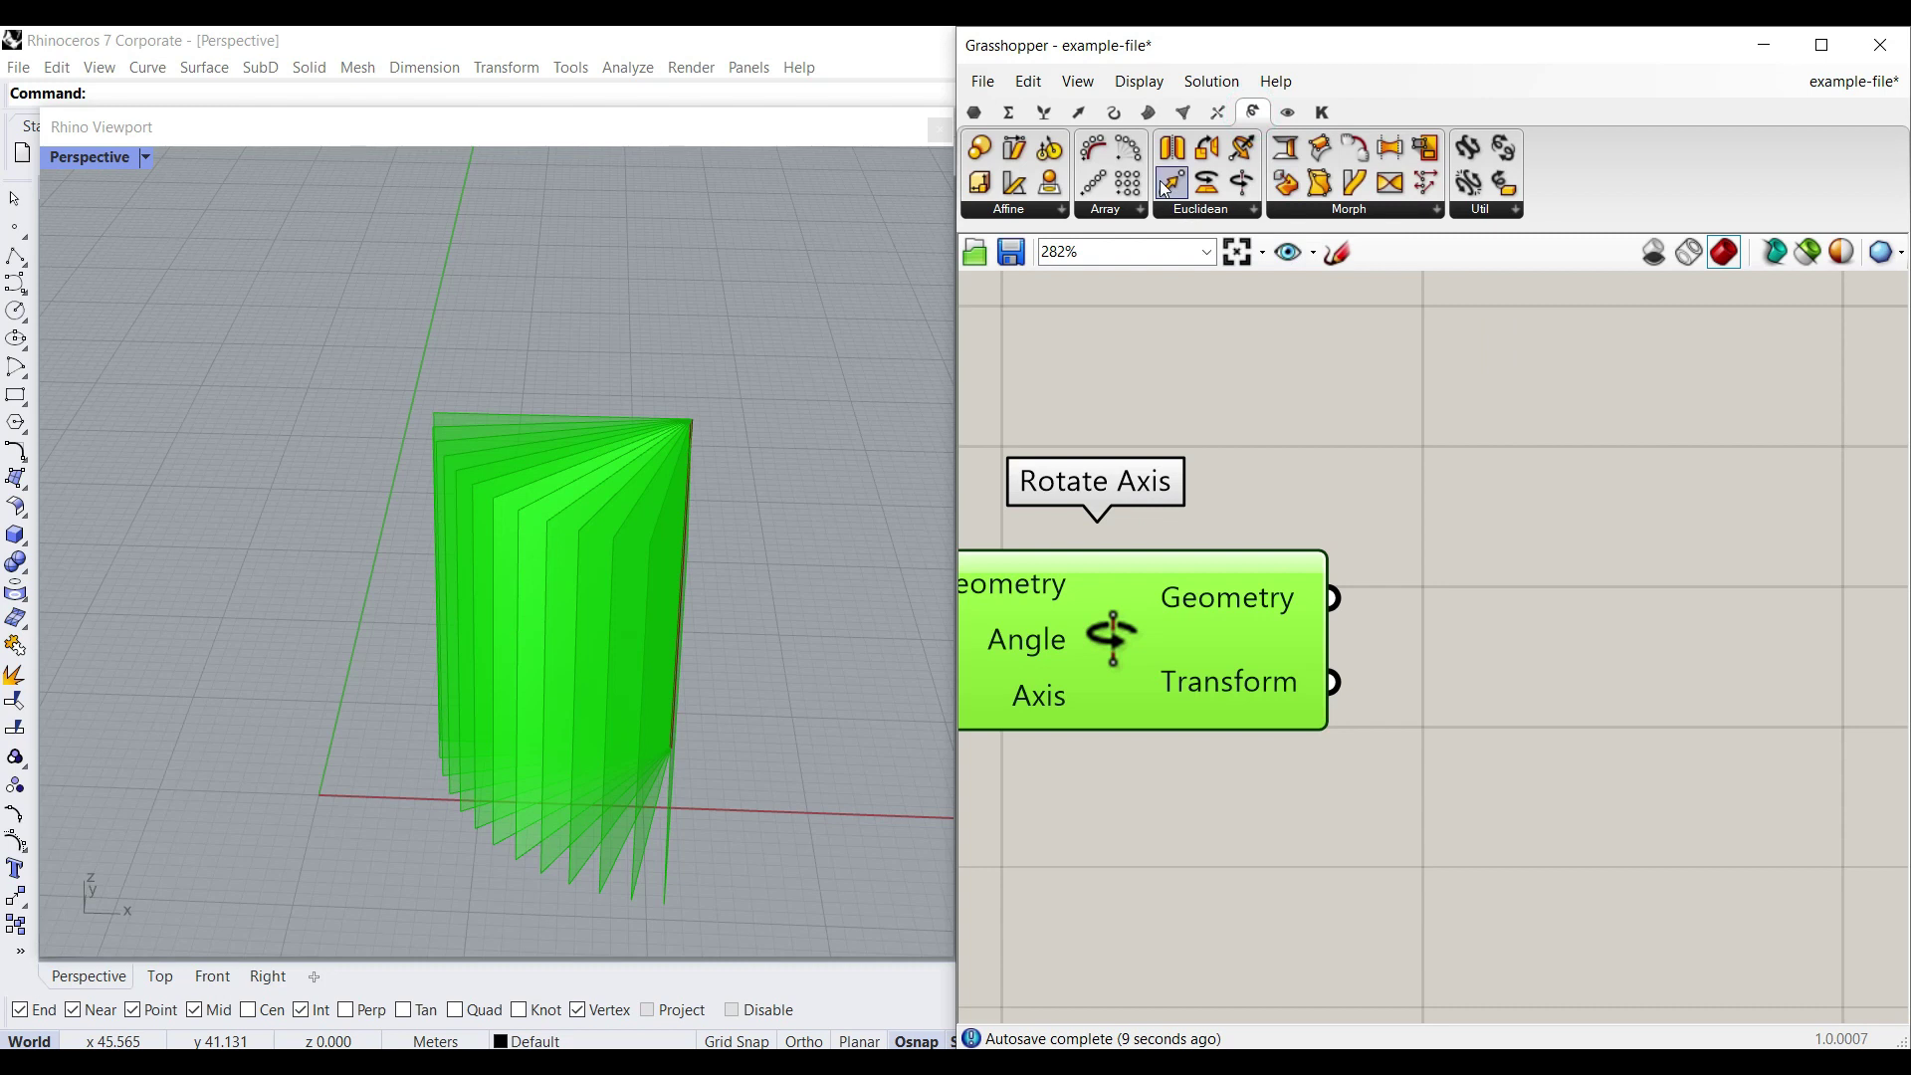
left_click_drag(1164, 189, 1573, 702)
double_click(1355, 831)
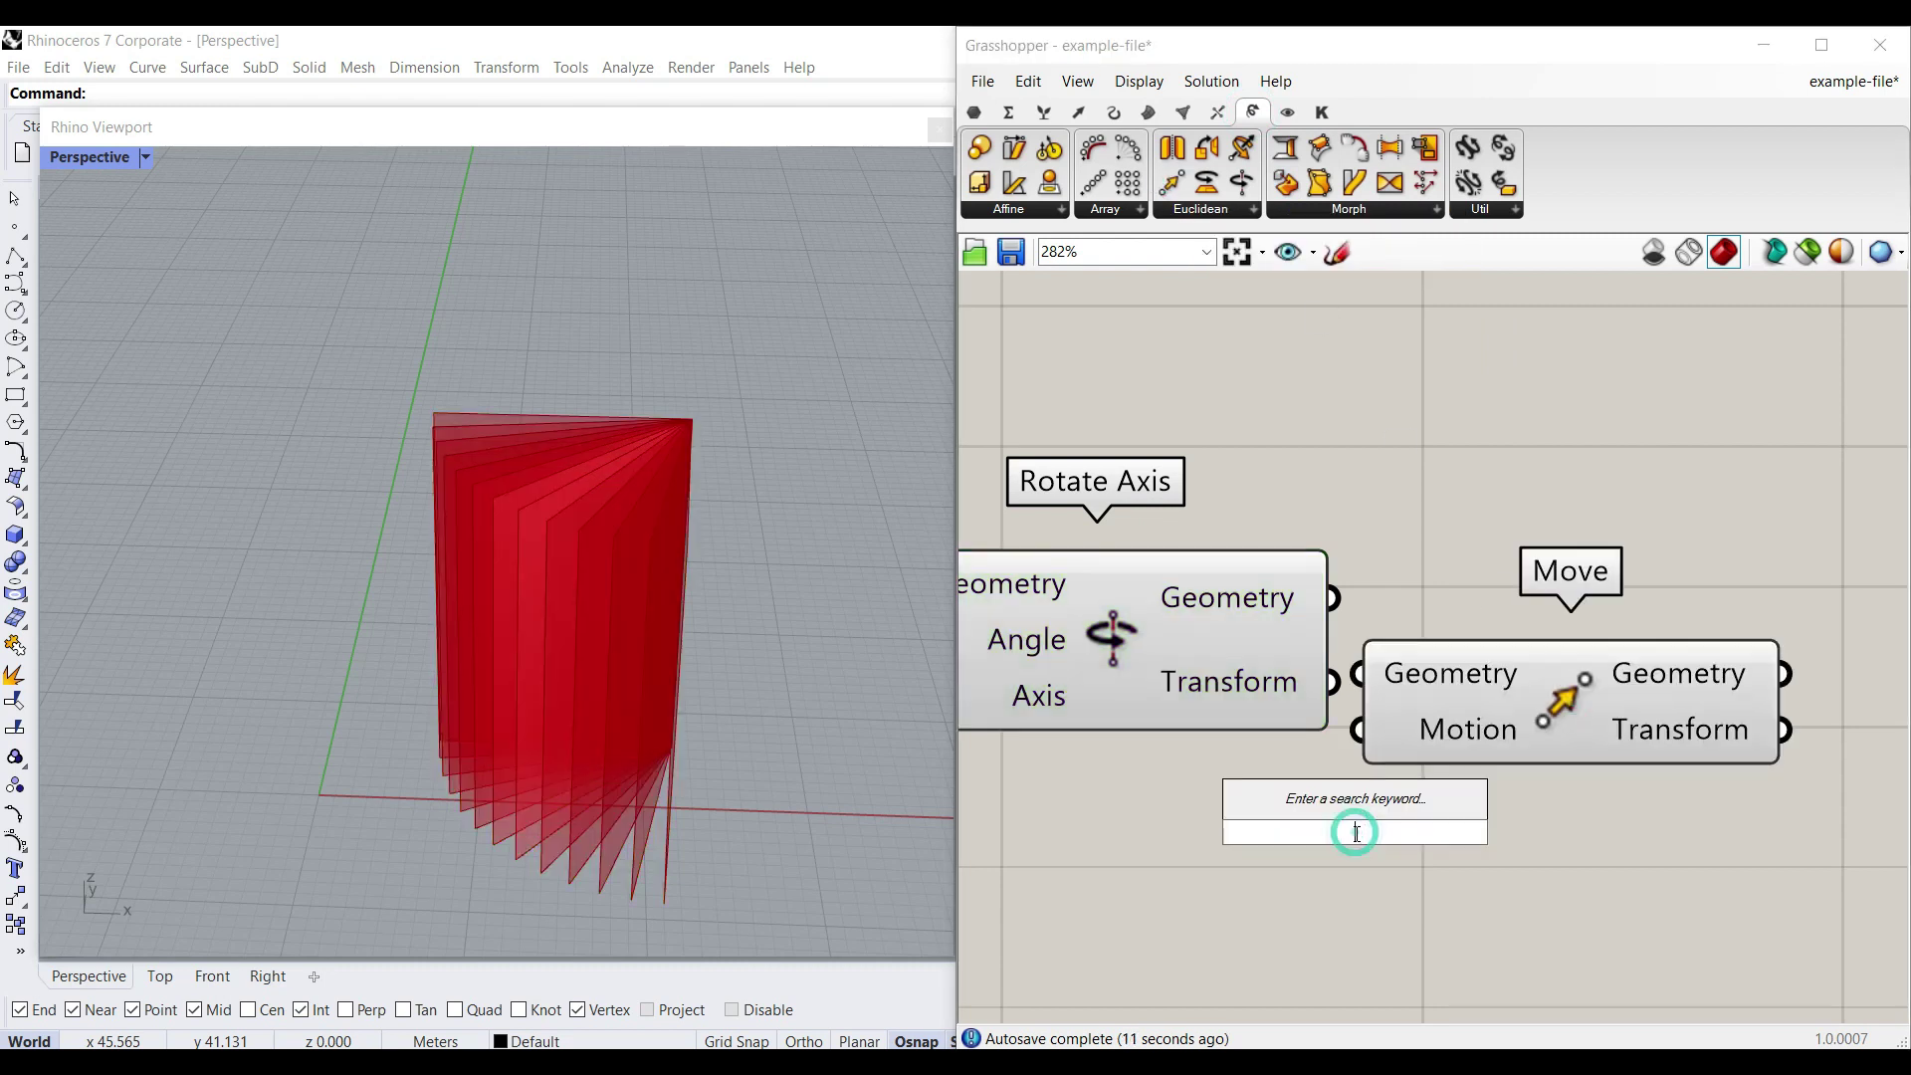
type("move")
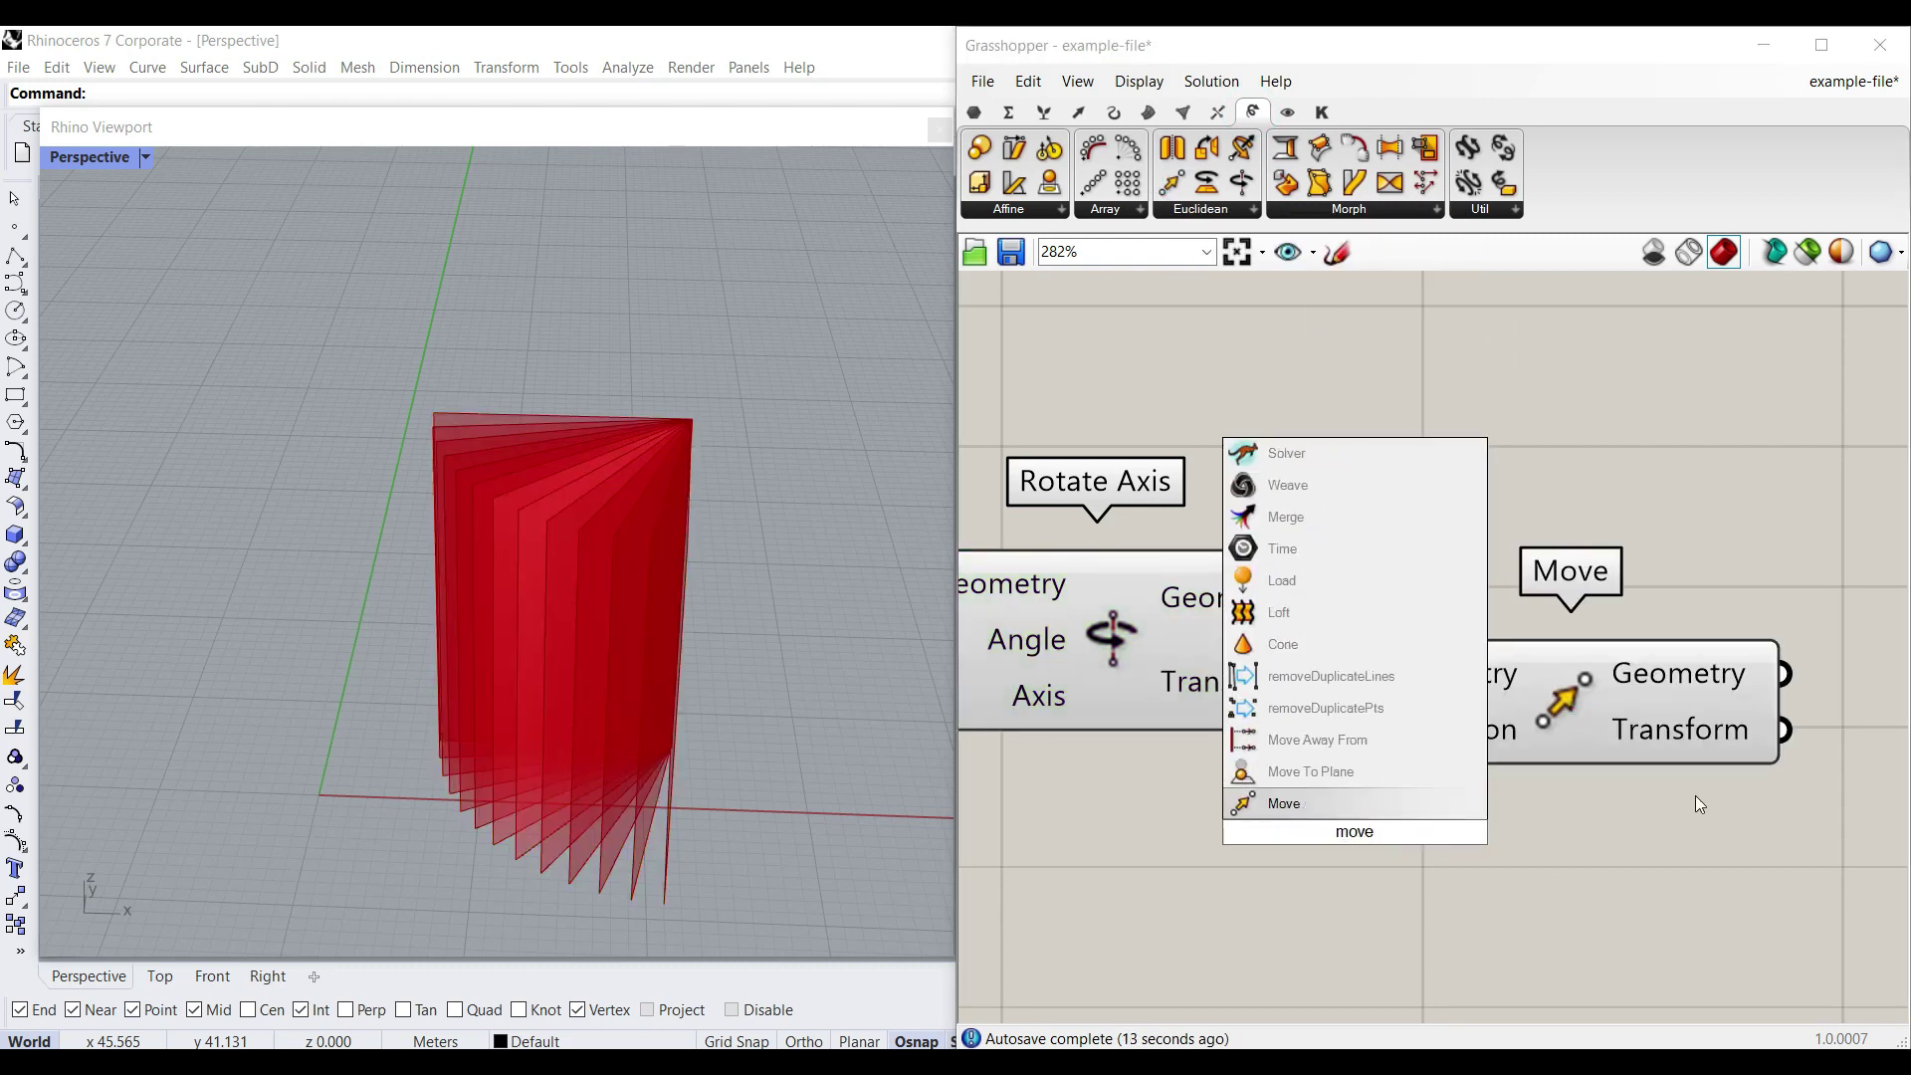
left_click(1694, 802)
left_click_drag(1331, 594, 1385, 673)
left_click_drag(1483, 708, 1727, 625)
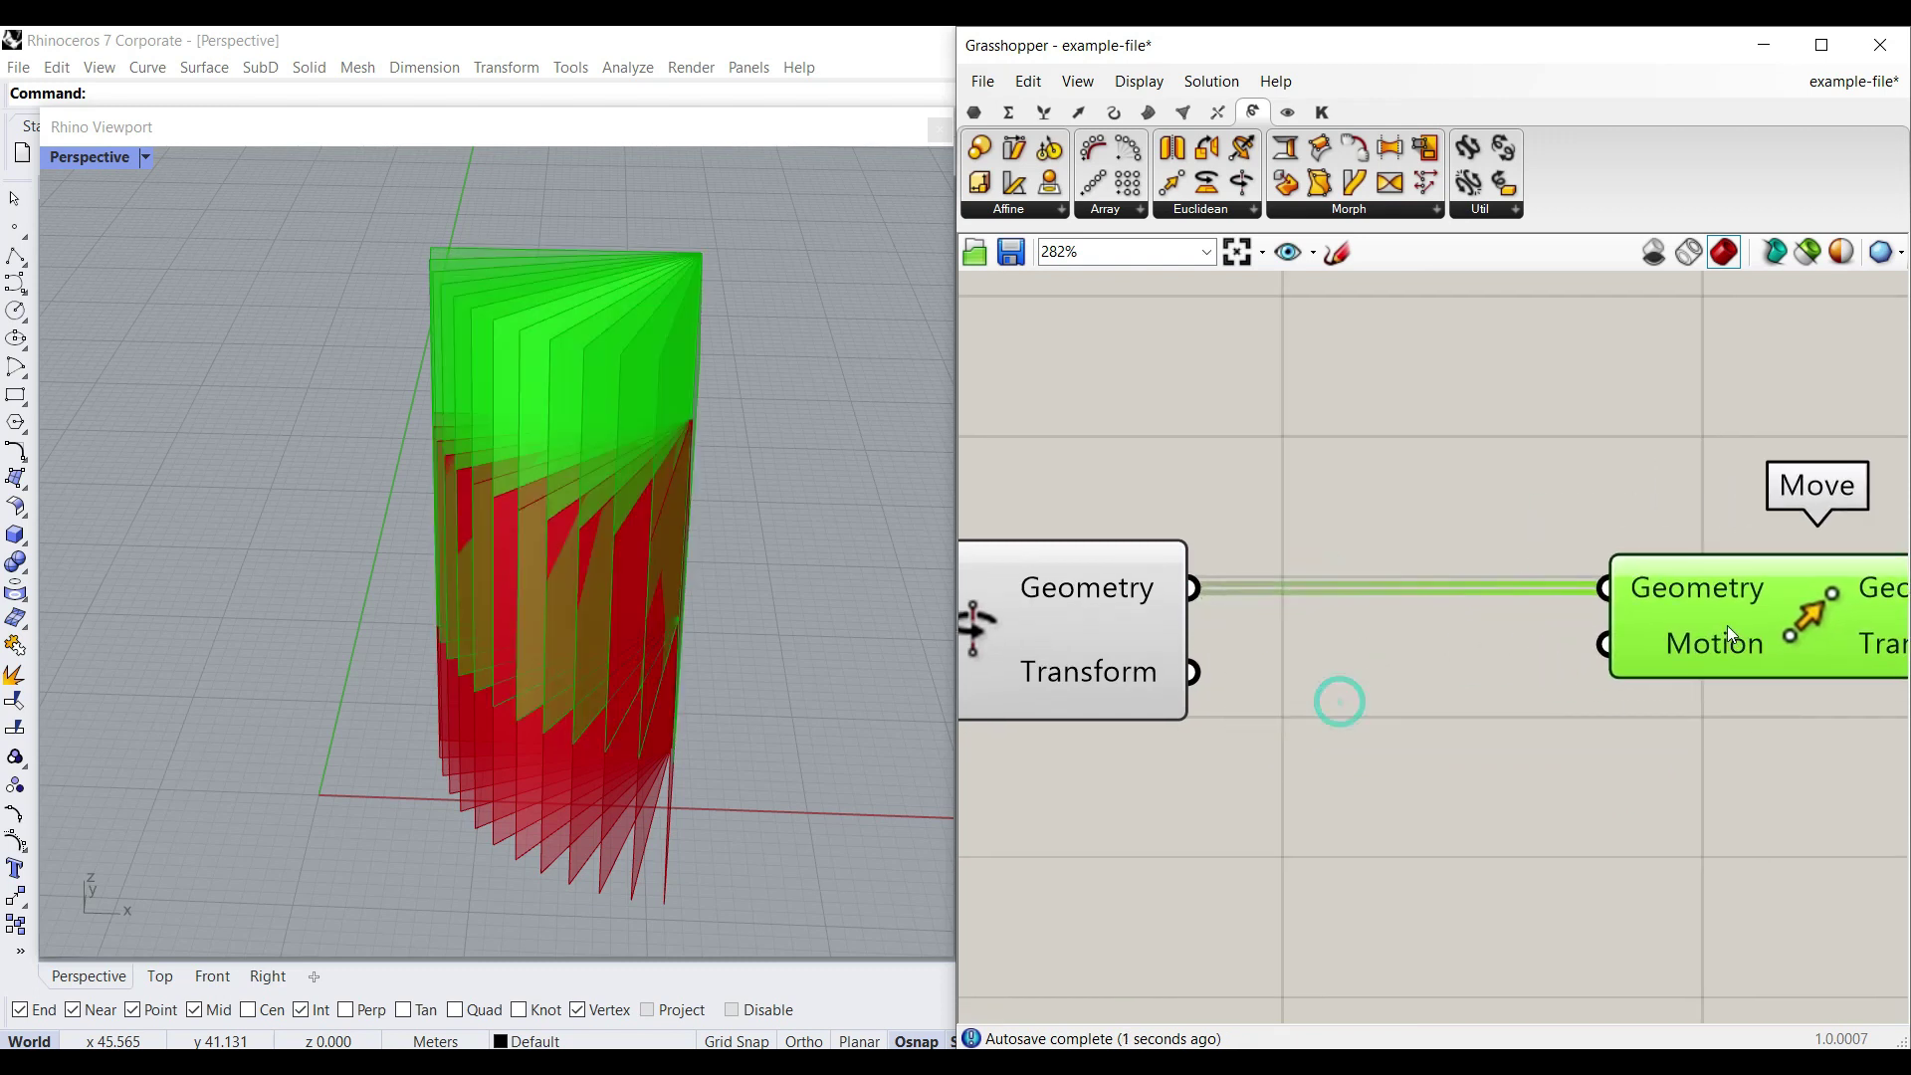
Step: Add a Unit Z vector and connect it to the Move component's Motion input
double_click(1339, 775)
type("unit z")
key("Return")
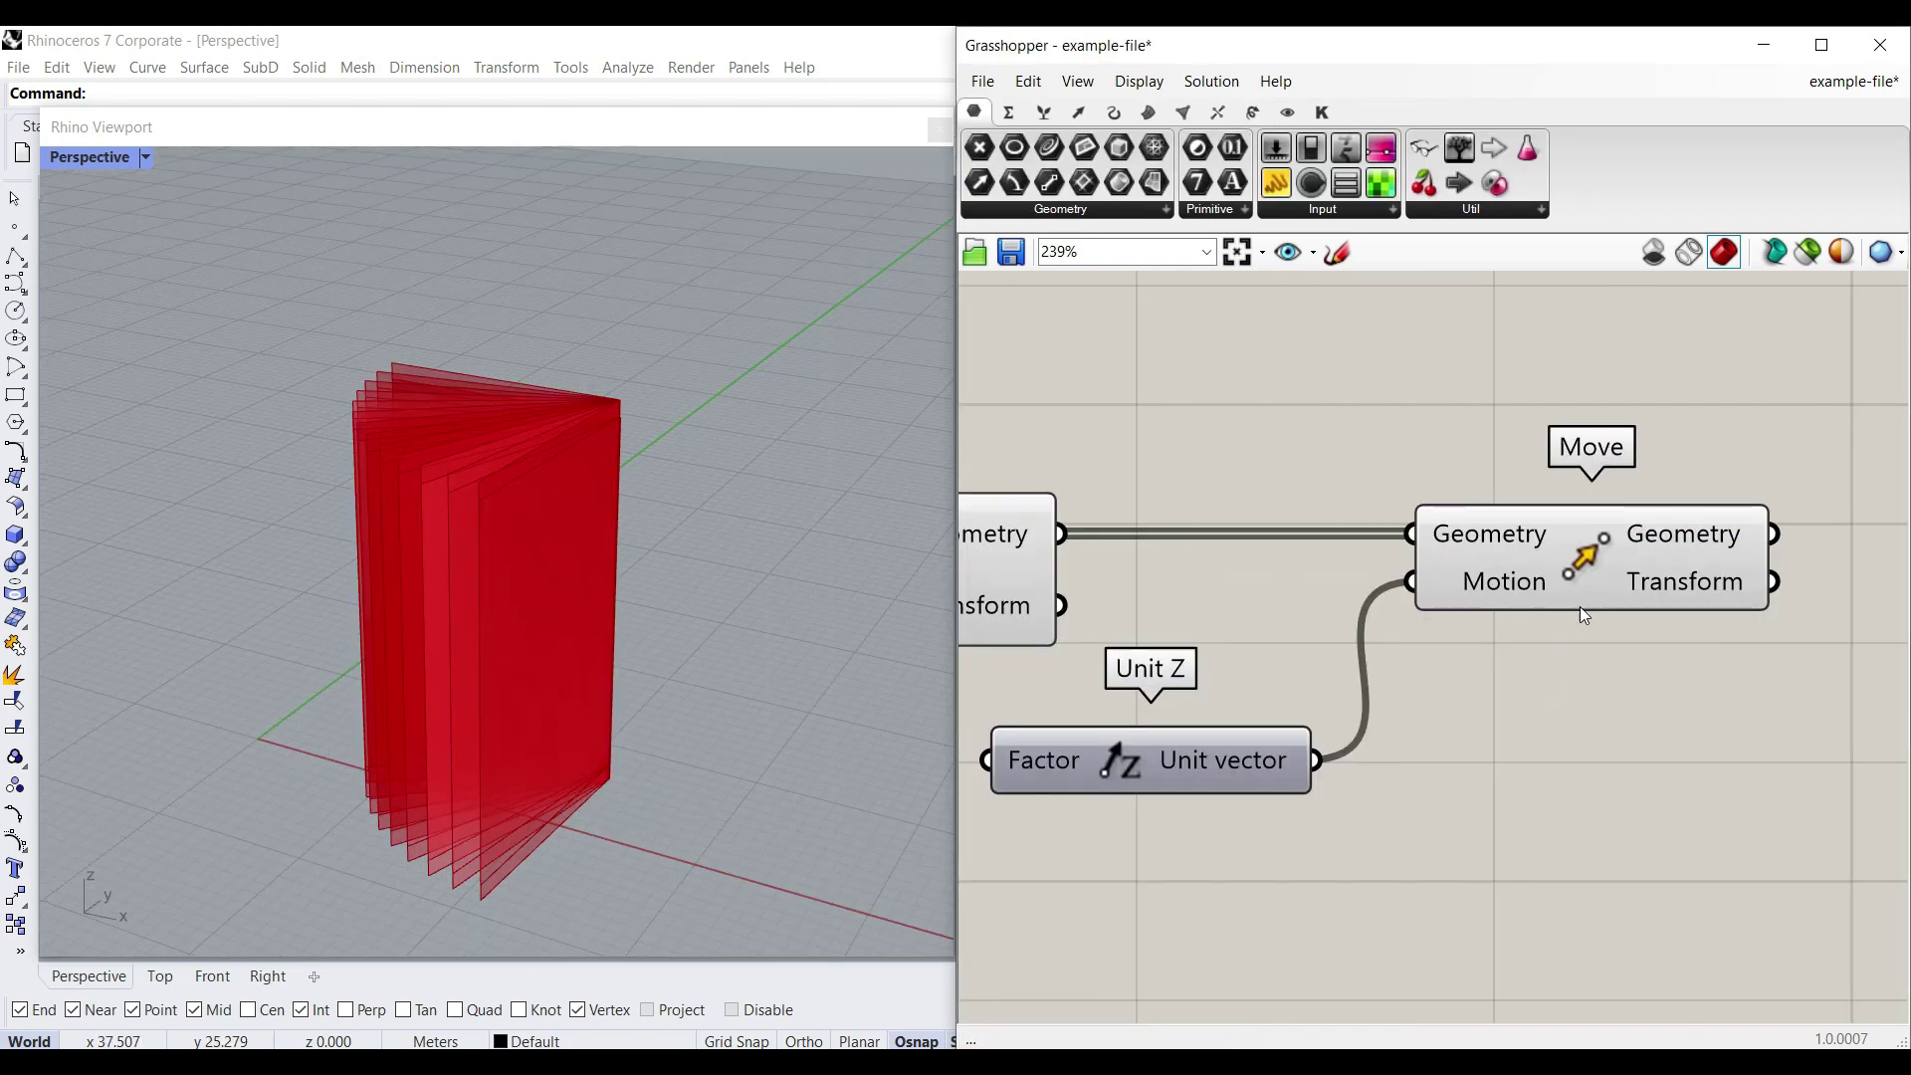
left_click(1580, 603)
right_click_drag(557, 558, 435, 407)
right_click_drag(1153, 611, 1533, 528)
left_click_drag(1467, 669, 1537, 746)
right_click_drag(1256, 860, 1421, 761)
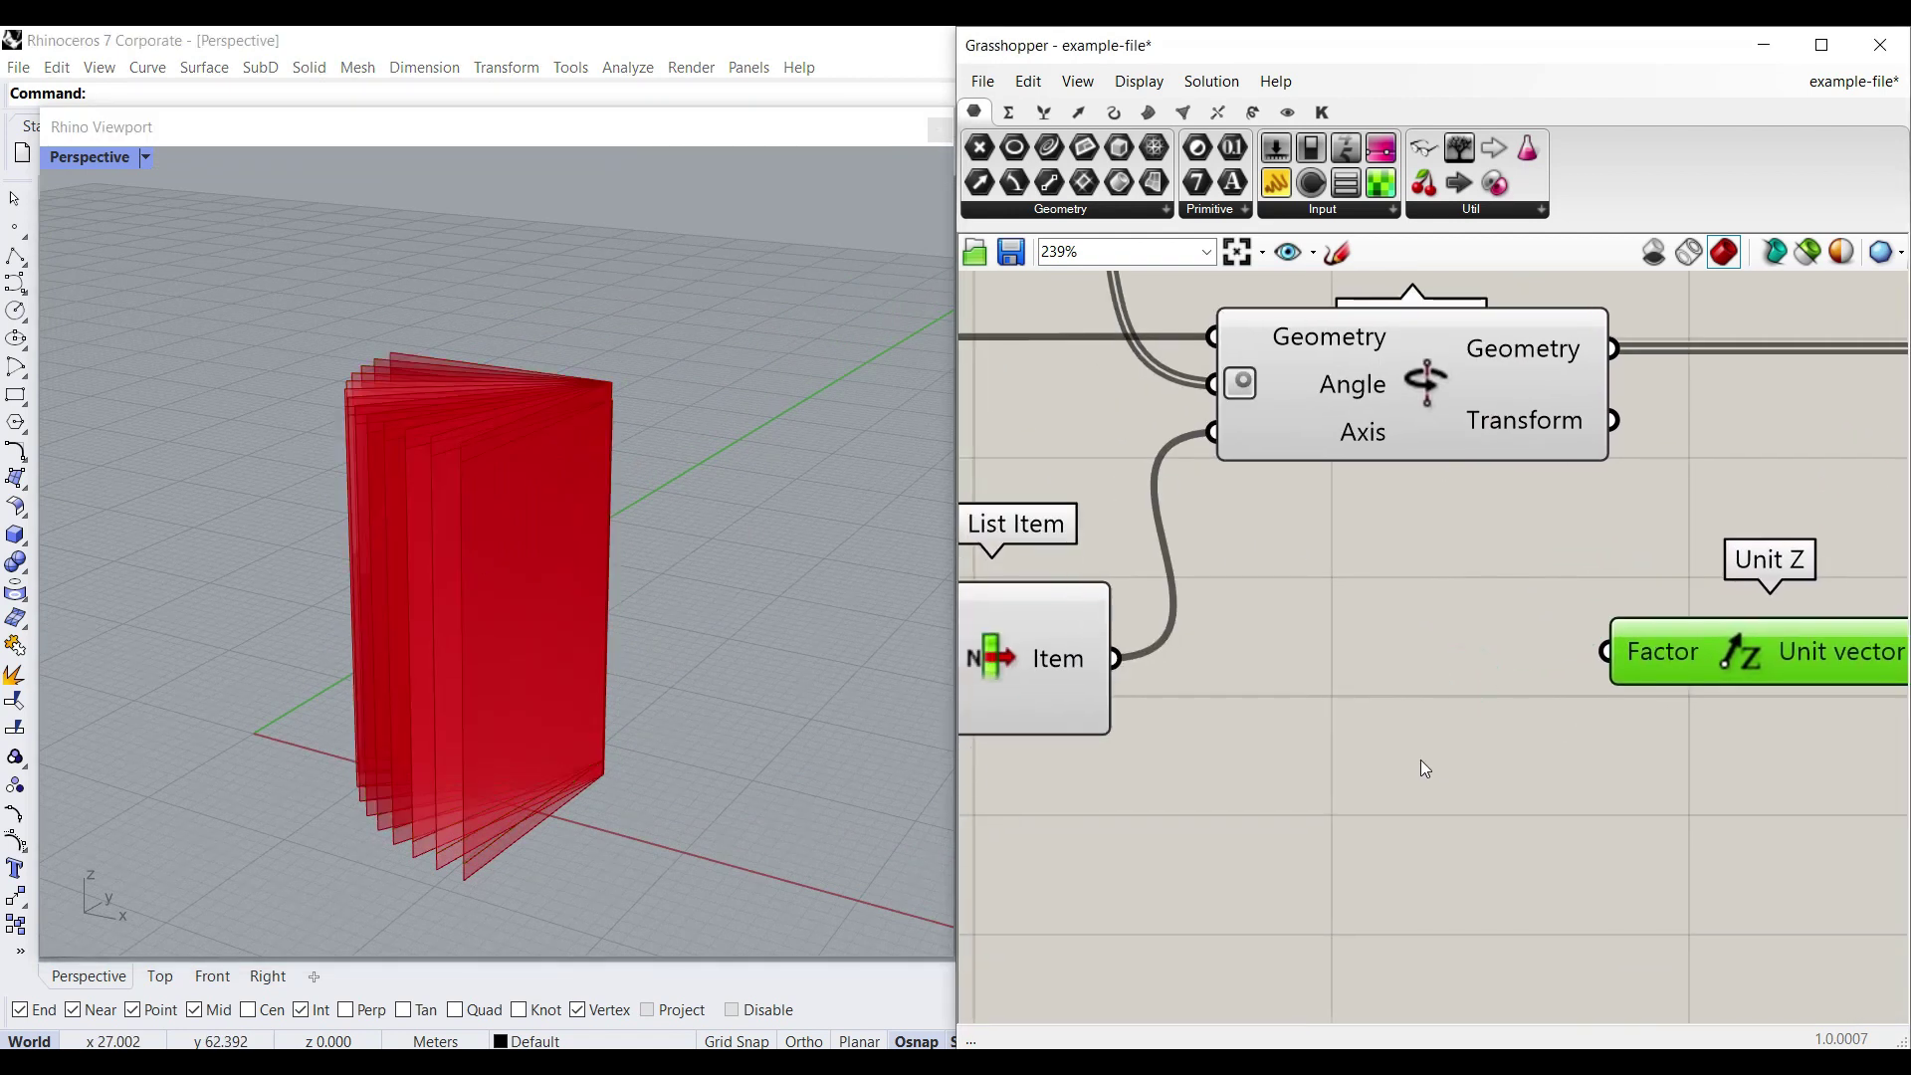
Step: Add a Series component below Rotate Axis, to the left of Unit Z
double_click(1336, 781)
type("ser")
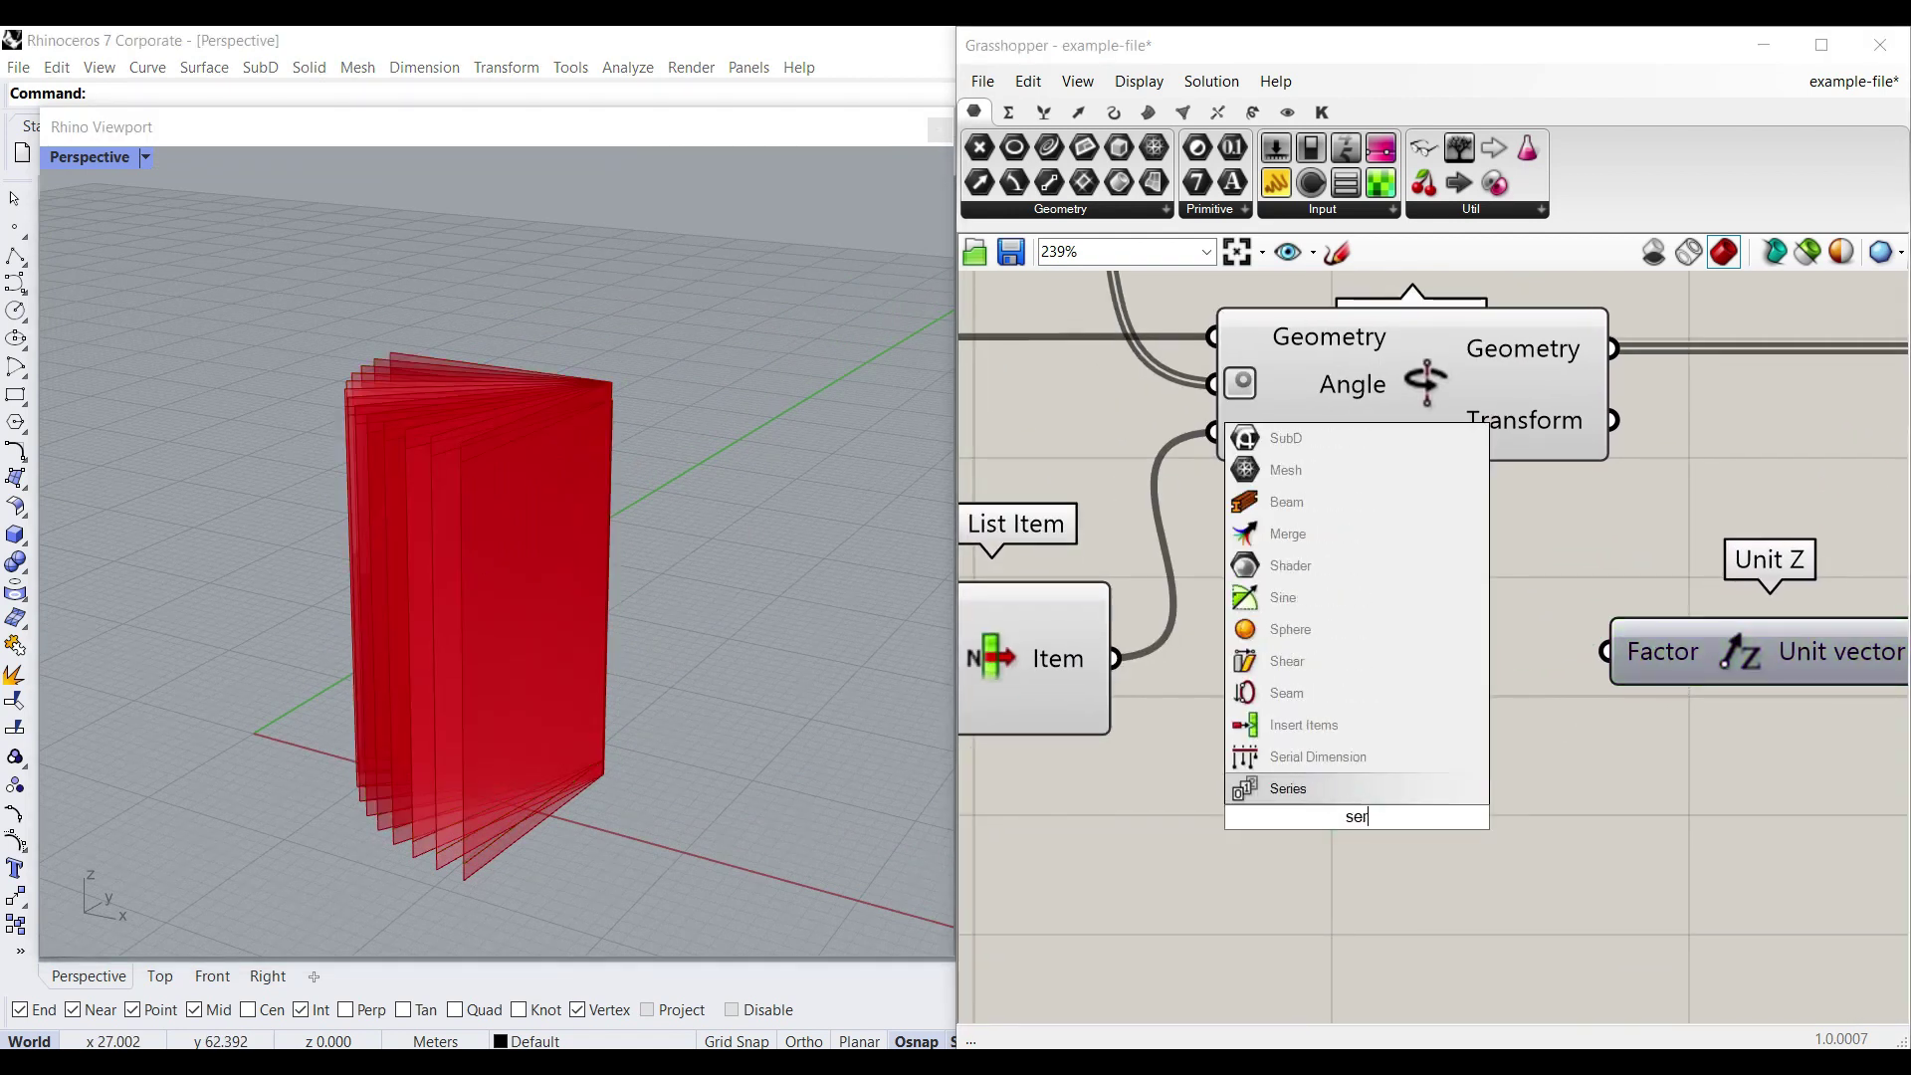
key("Return")
left_click(1042, 113)
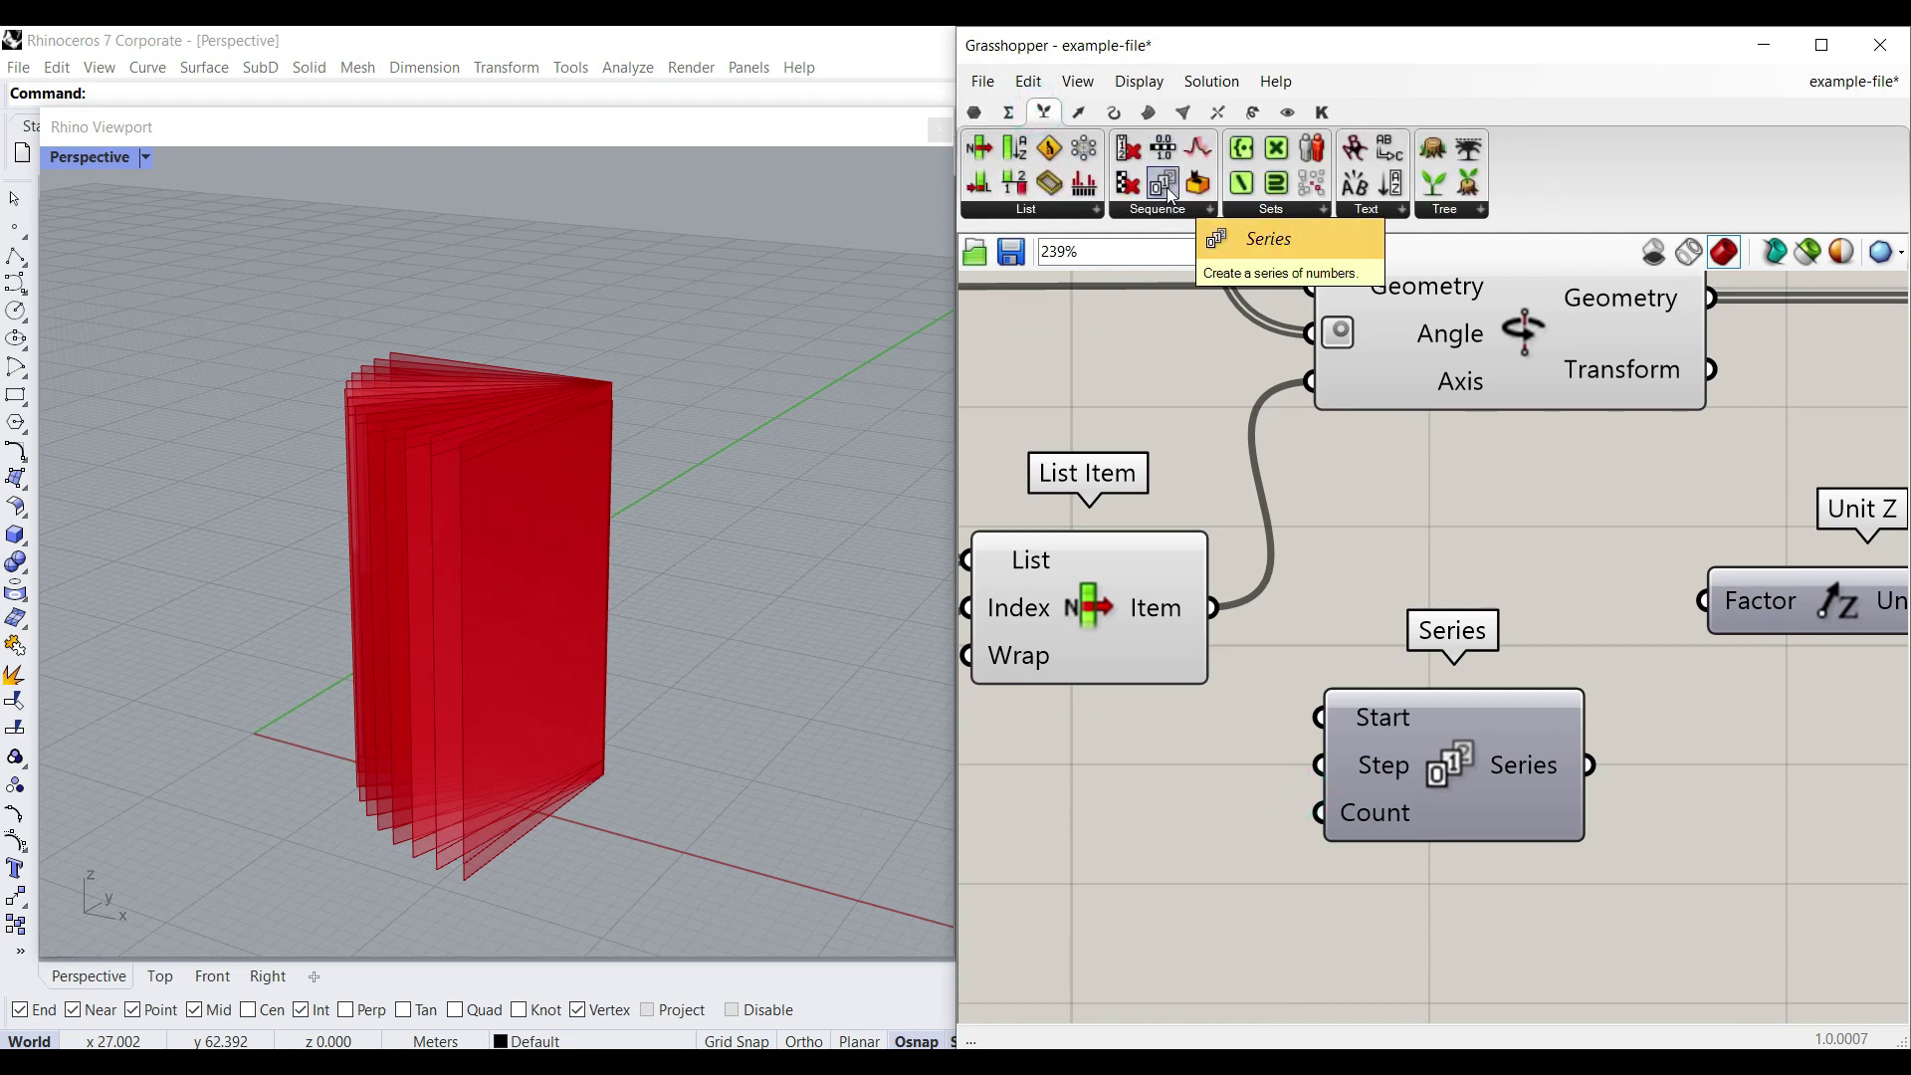
right_click_drag(1532, 713, 1401, 605)
Step: Connect the Series output to the Factor input of Unit Z and arrange the two components side by side
left_click_drag(1455, 656, 1575, 495)
scroll(1493, 597, "down", 4)
left_click_drag(1596, 696, 1403, 547)
left_click_drag(1560, 546, 1662, 609)
left_click(1785, 476)
left_click_drag(1753, 452, 1855, 461)
left_click_drag(1640, 610, 1620, 691)
scroll(1553, 657, "up", 4)
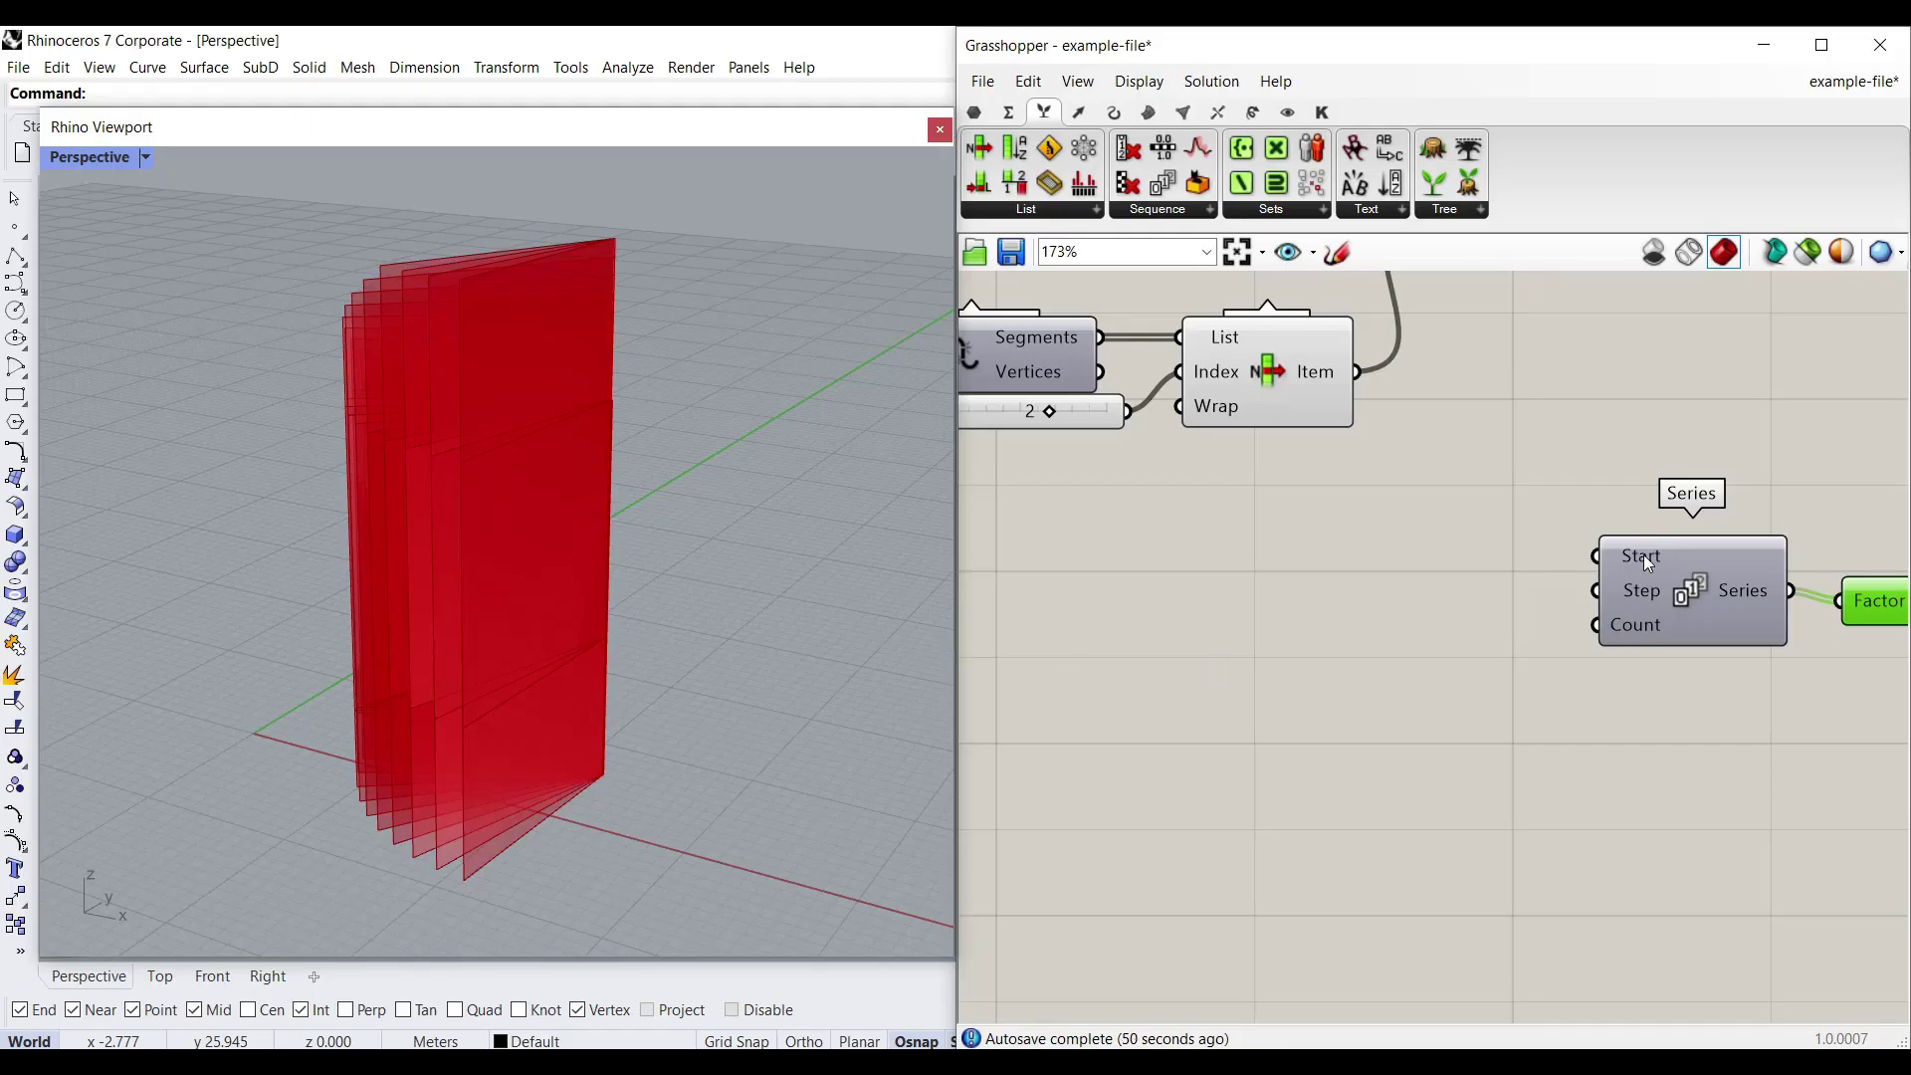
left_click_drag(1646, 606, 1623, 627)
Step: Add a Number parameter that takes the edge from List Item and feeds its length into the Series Step input
right_click_drag(1132, 565, 1394, 641)
scroll(1366, 598, "down", 2)
right_click_drag(1343, 563, 1179, 632)
left_click(1319, 558)
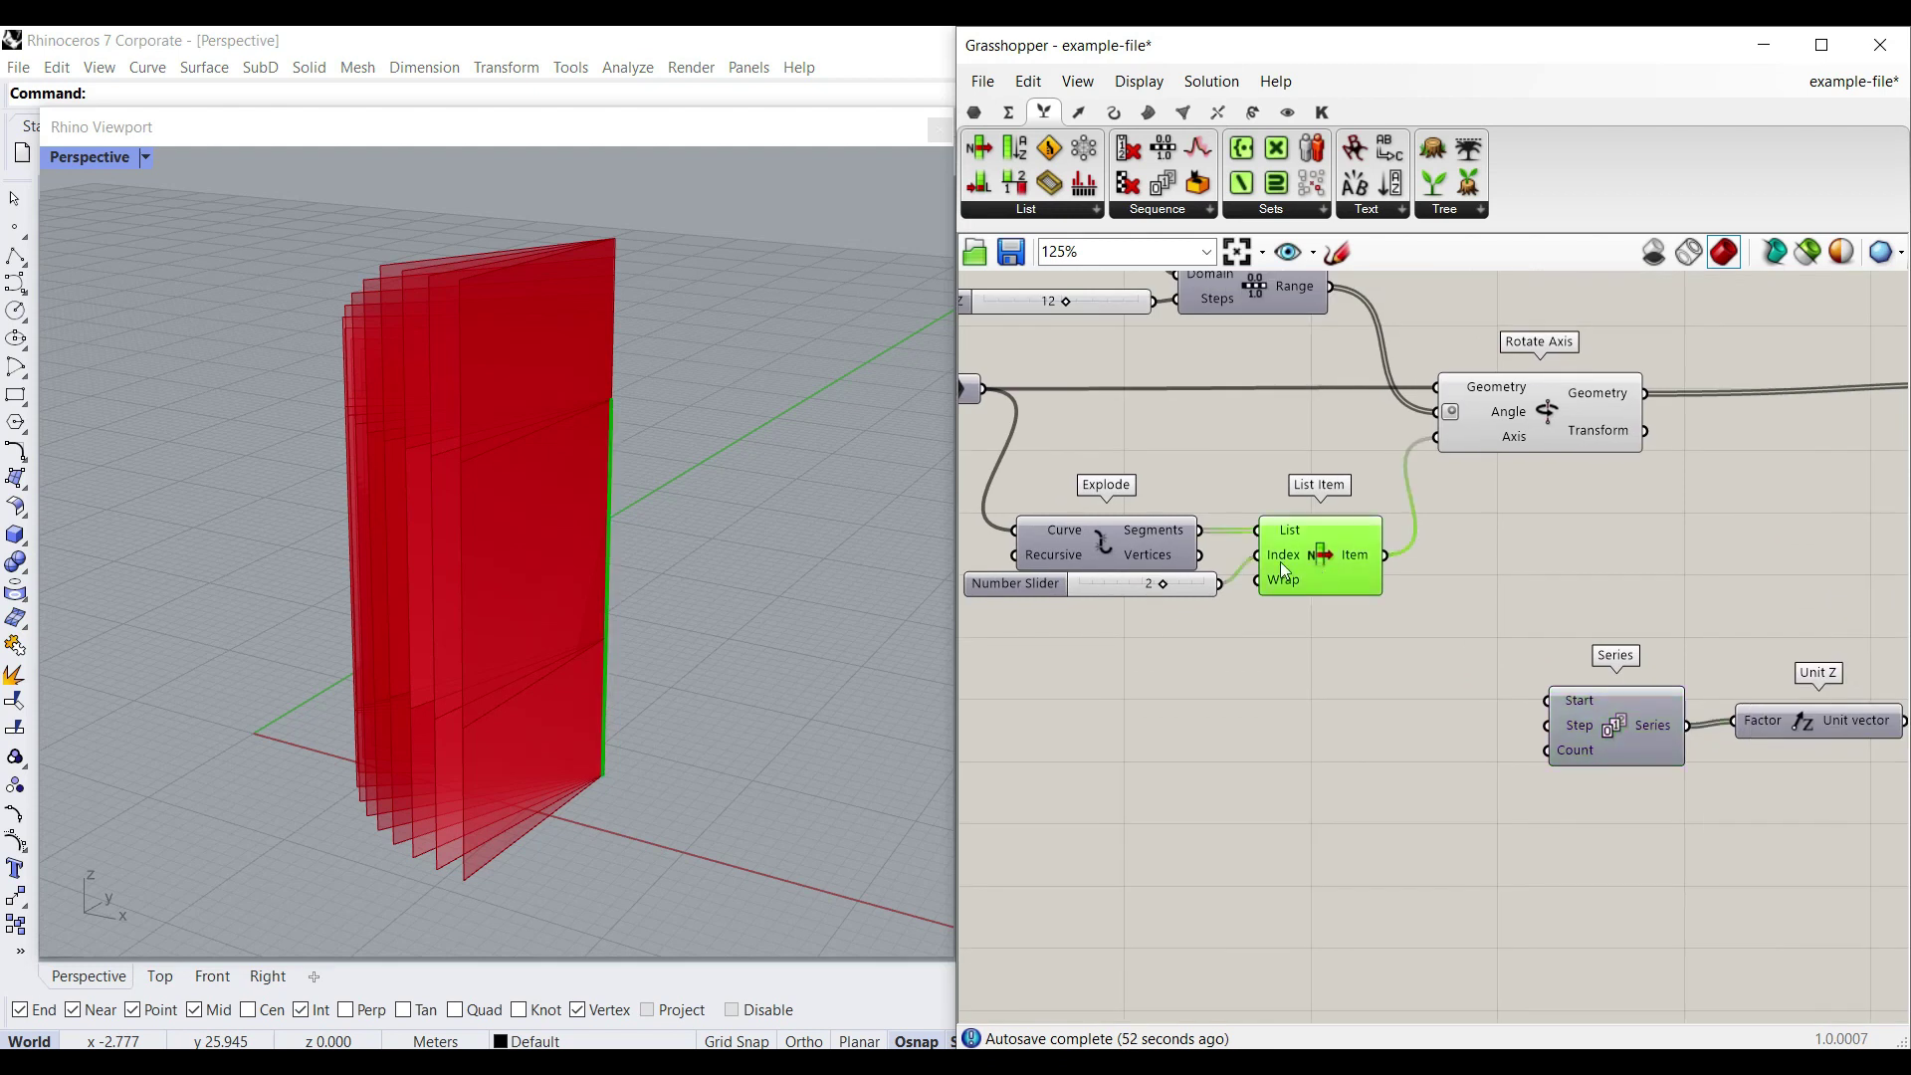
right_click_drag(639, 677, 551, 618)
left_click(975, 112)
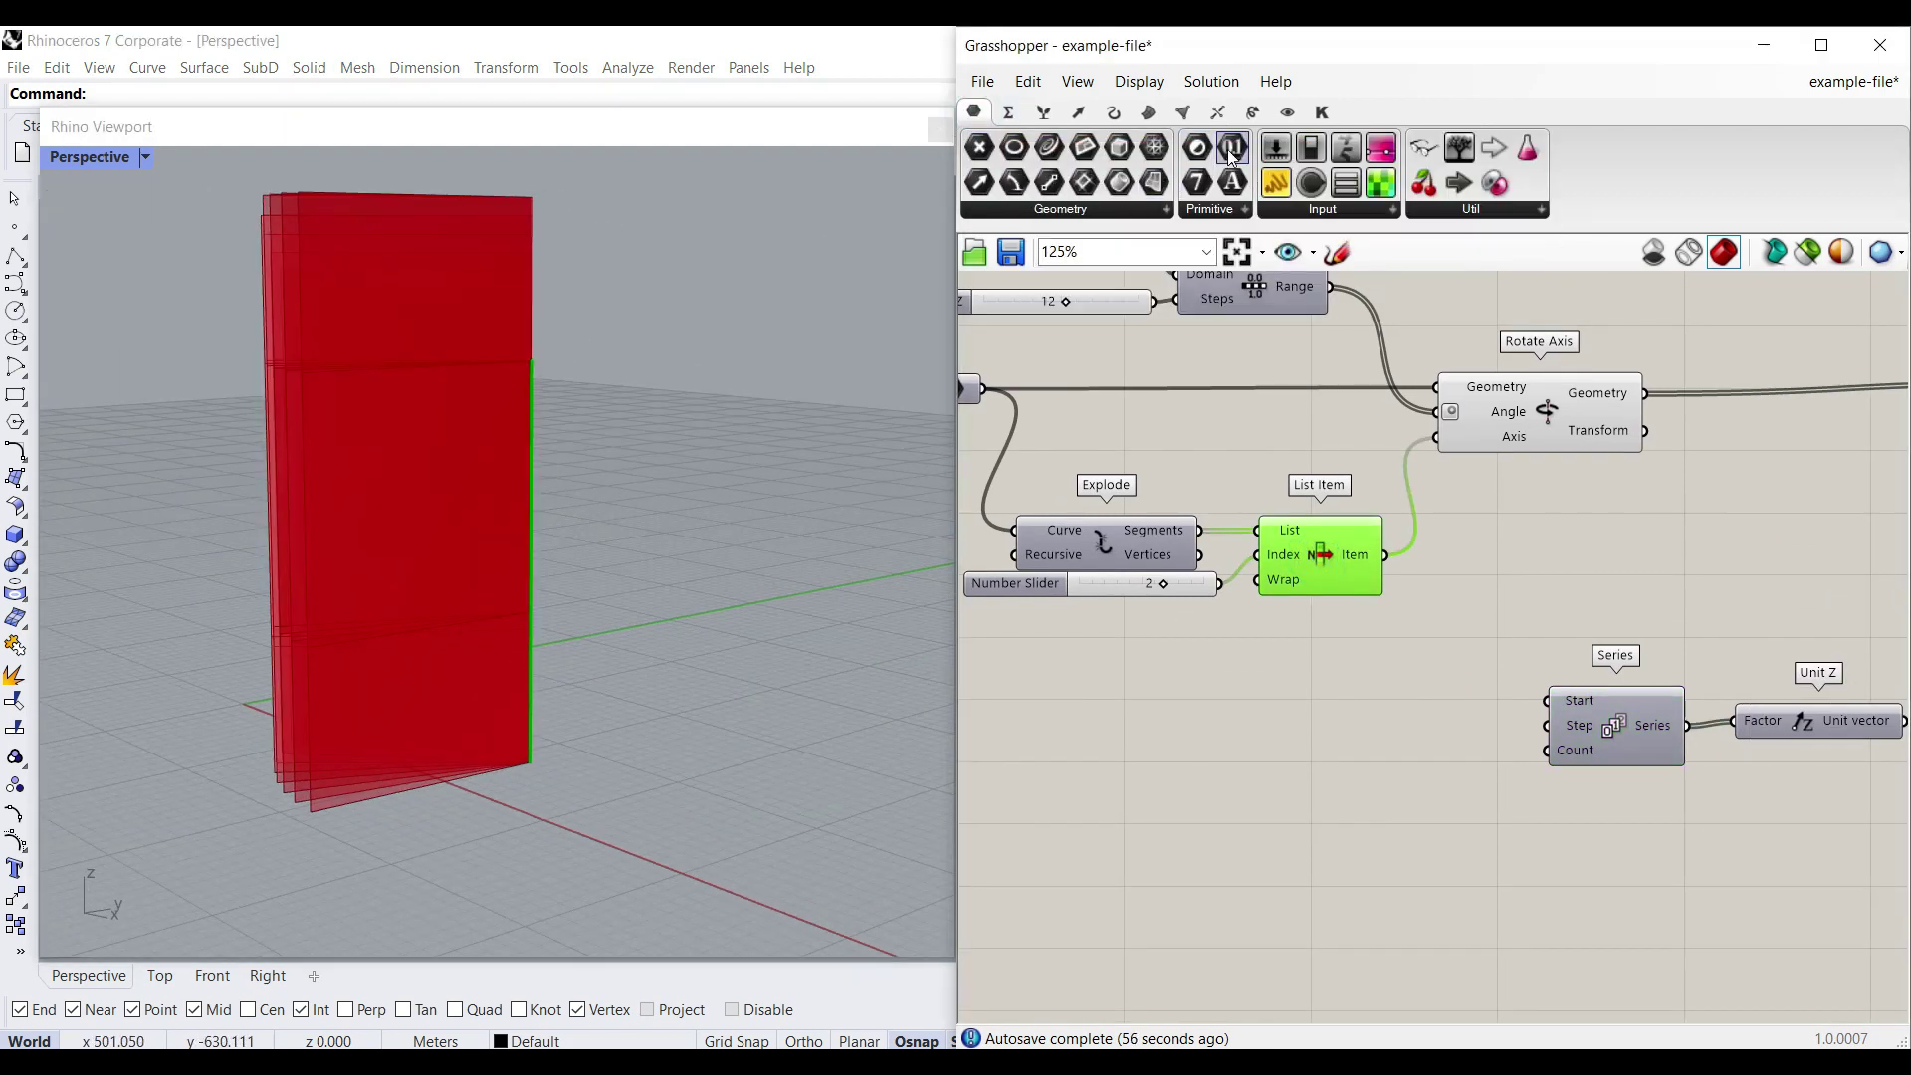
left_click(1432, 673)
scroll(1387, 578, "up", 3)
left_click_drag(1381, 542, 1416, 737)
right_click_drag(1518, 771, 1286, 636)
left_click_drag(1284, 608, 1398, 684)
Step: Set Count - Z to 9 and connect it to the Series Count input as well
scroll(1317, 607, "down", 5)
right_click_drag(1294, 527, 1398, 644)
scroll(1174, 458, "up", 3)
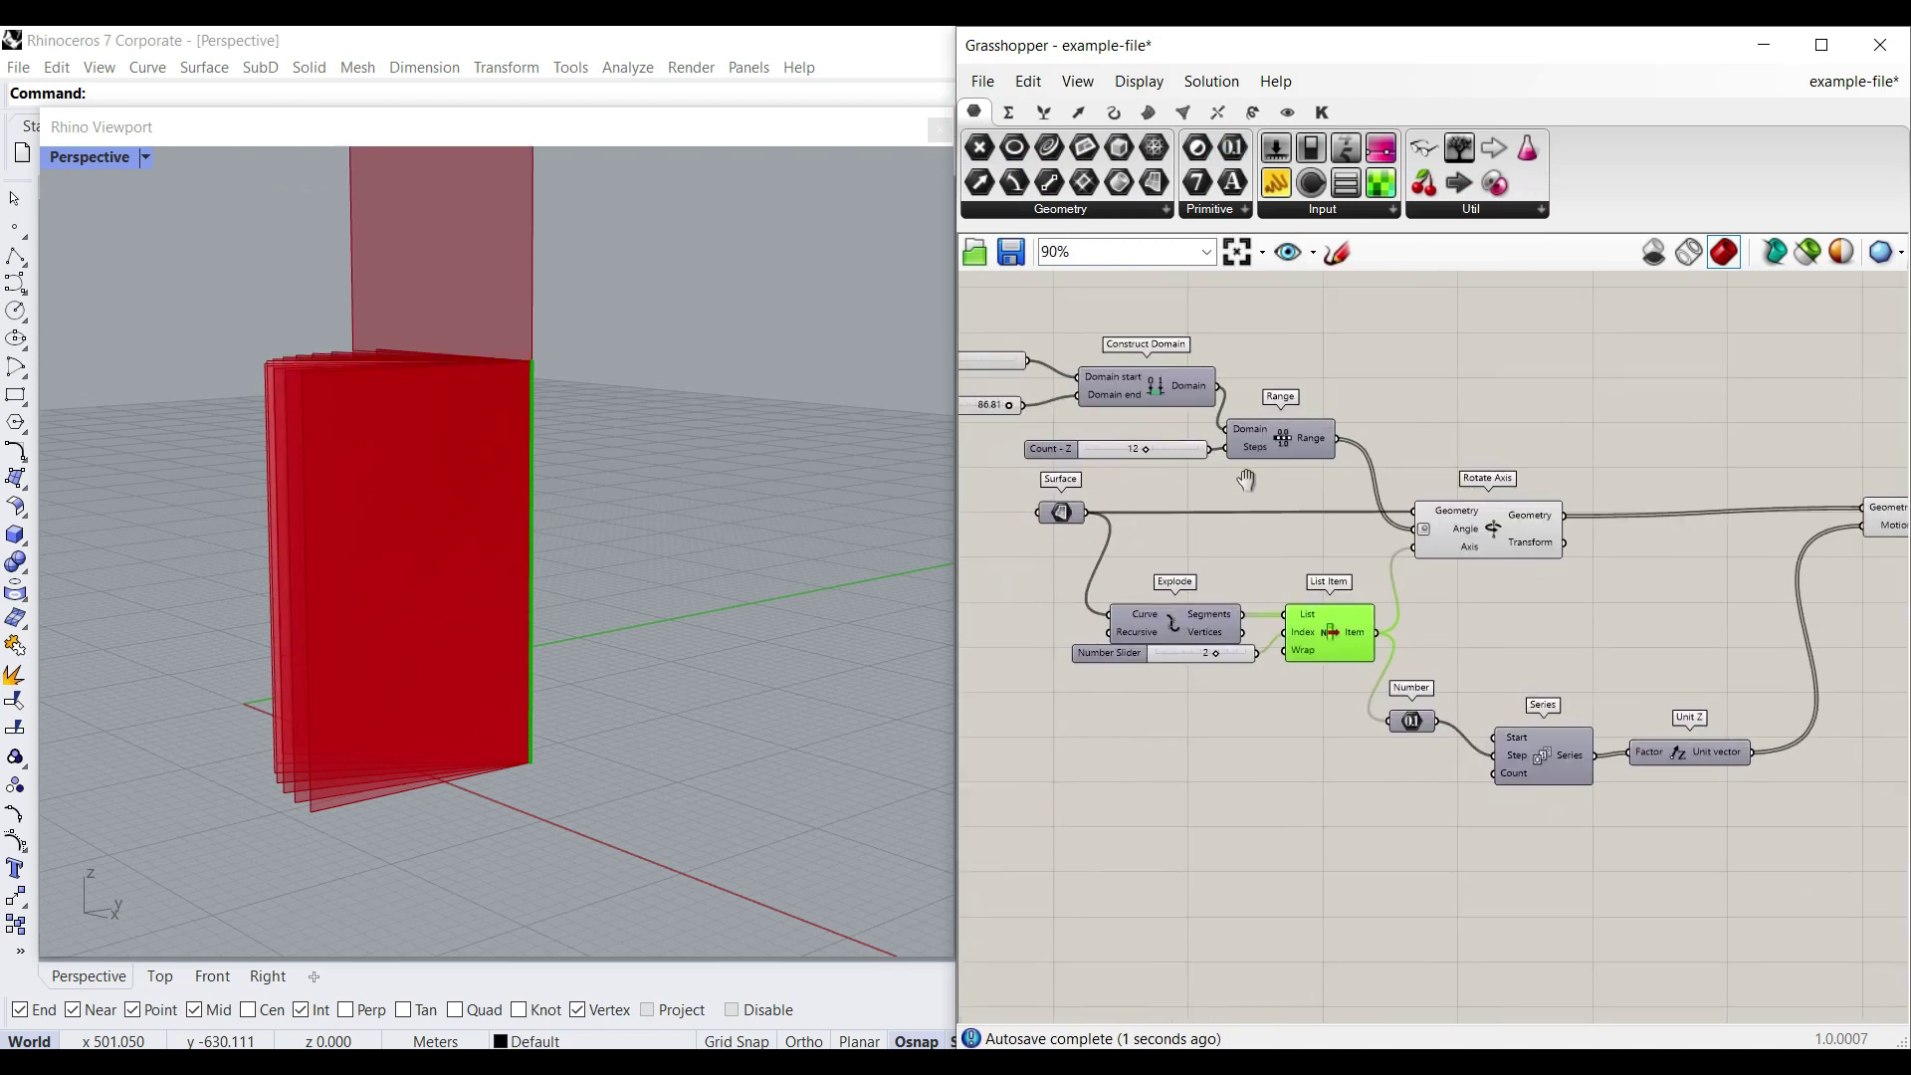
mouse_move(1194, 448)
left_mouse_down()
mouse_move(1110, 449)
mouse_move(1157, 446)
left_mouse_up()
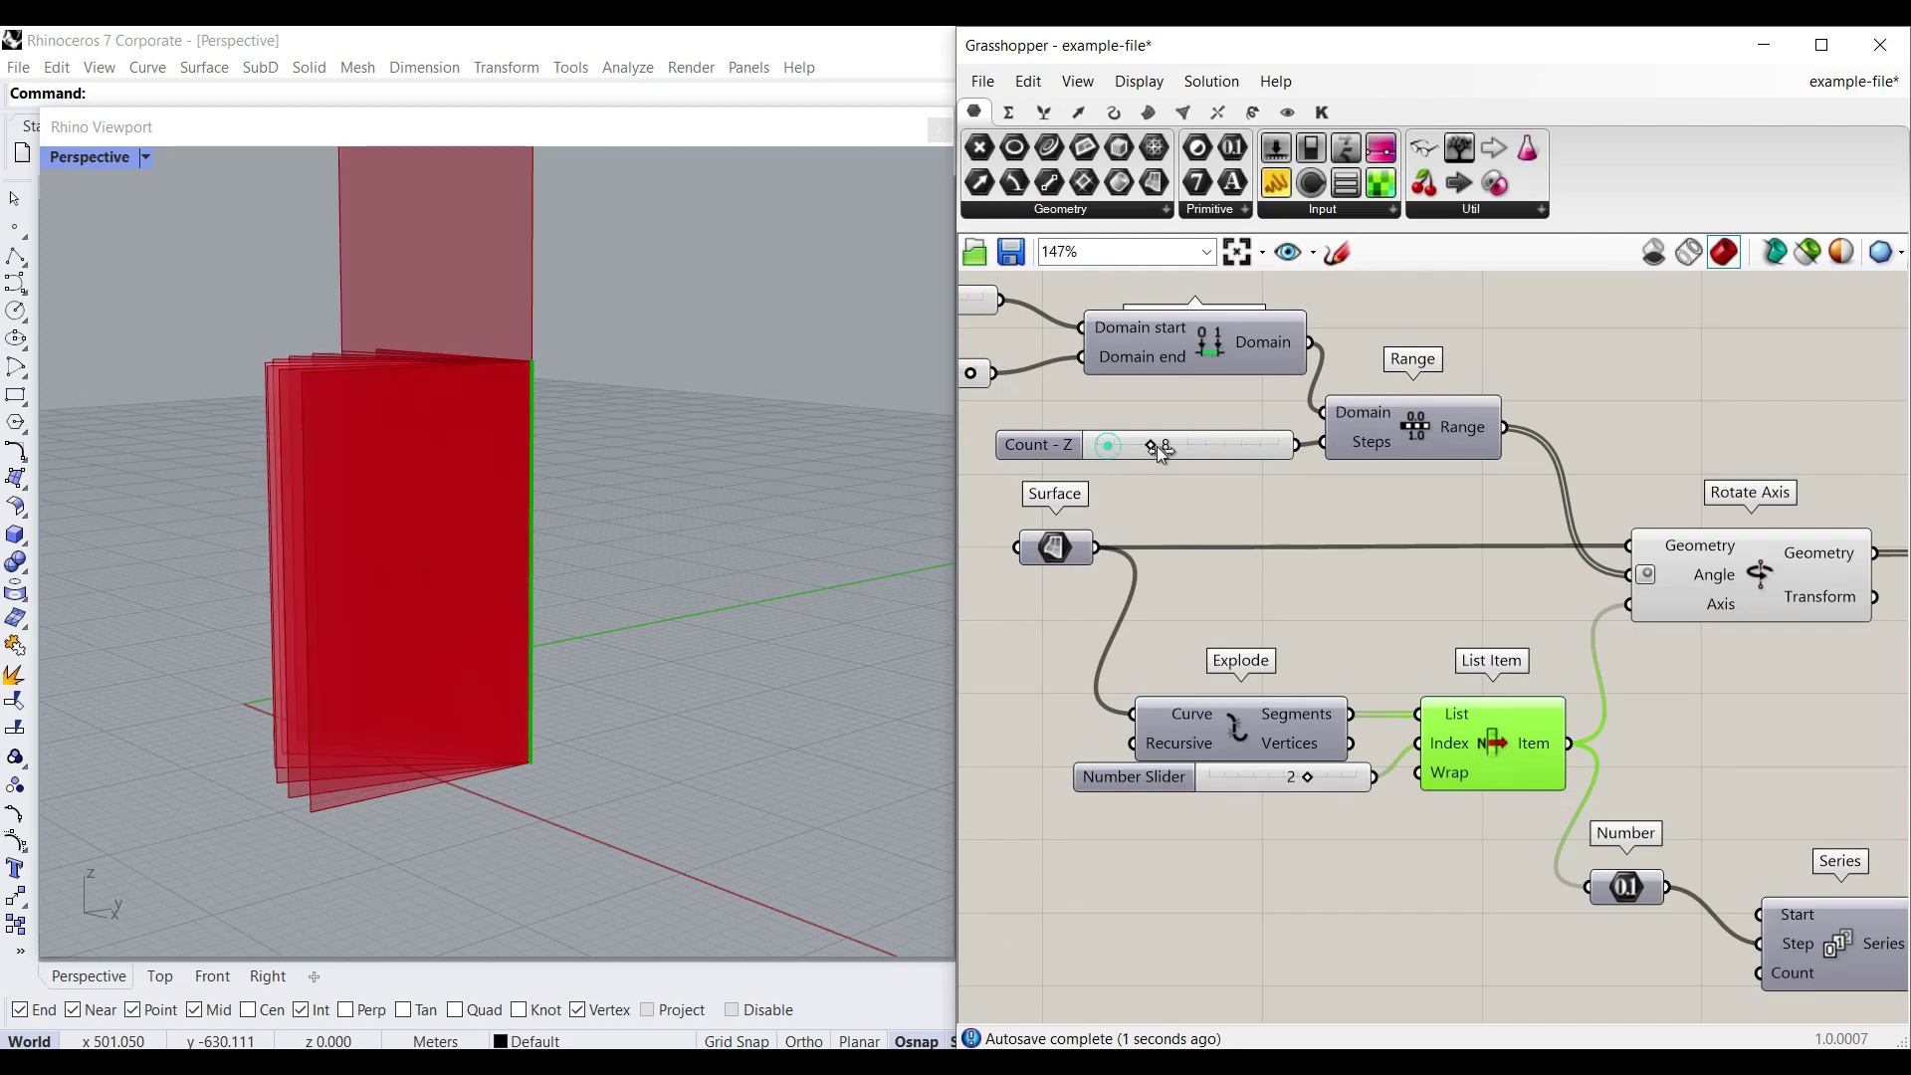
right_click_drag(1261, 462, 1137, 421)
left_click_drag(1137, 418, 1634, 932)
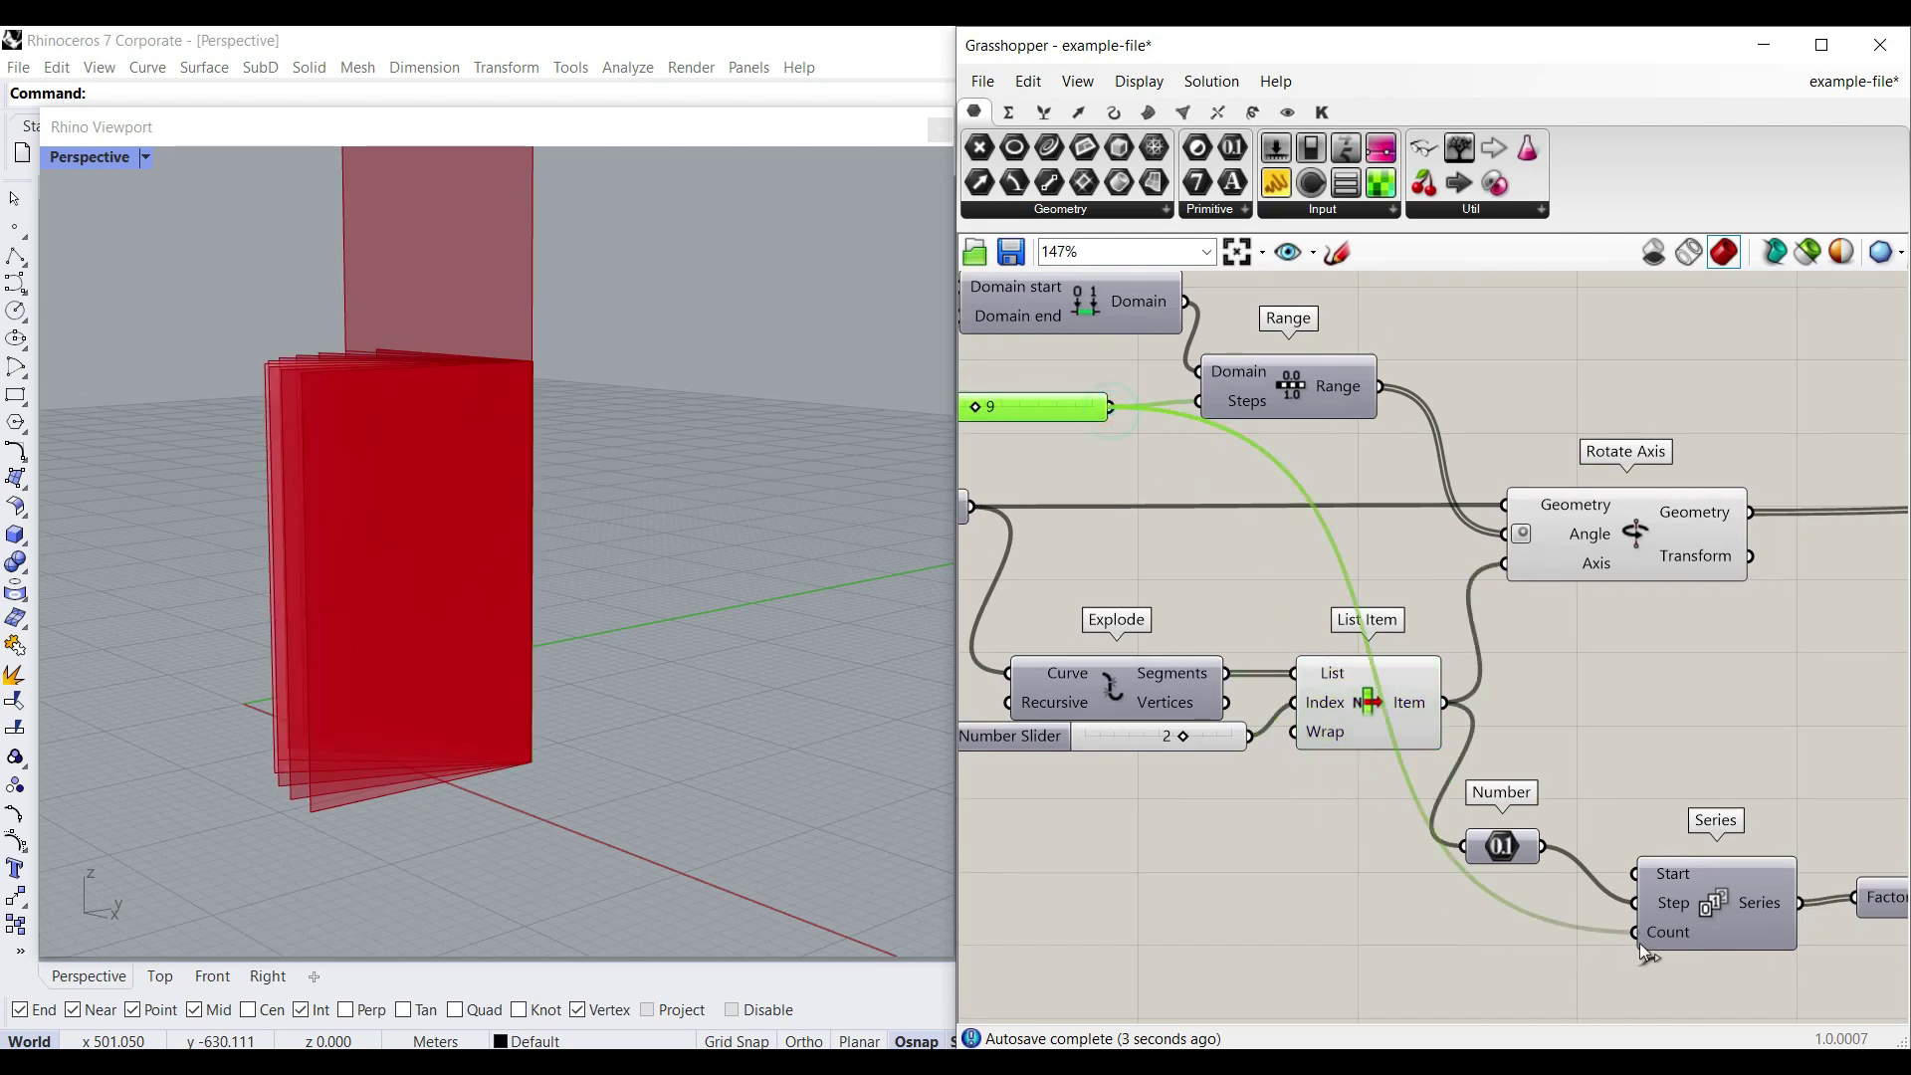
Step: Examine the list of values from the Range component and compare it with the count supplied to Series
scroll(1291, 343, "up", 2)
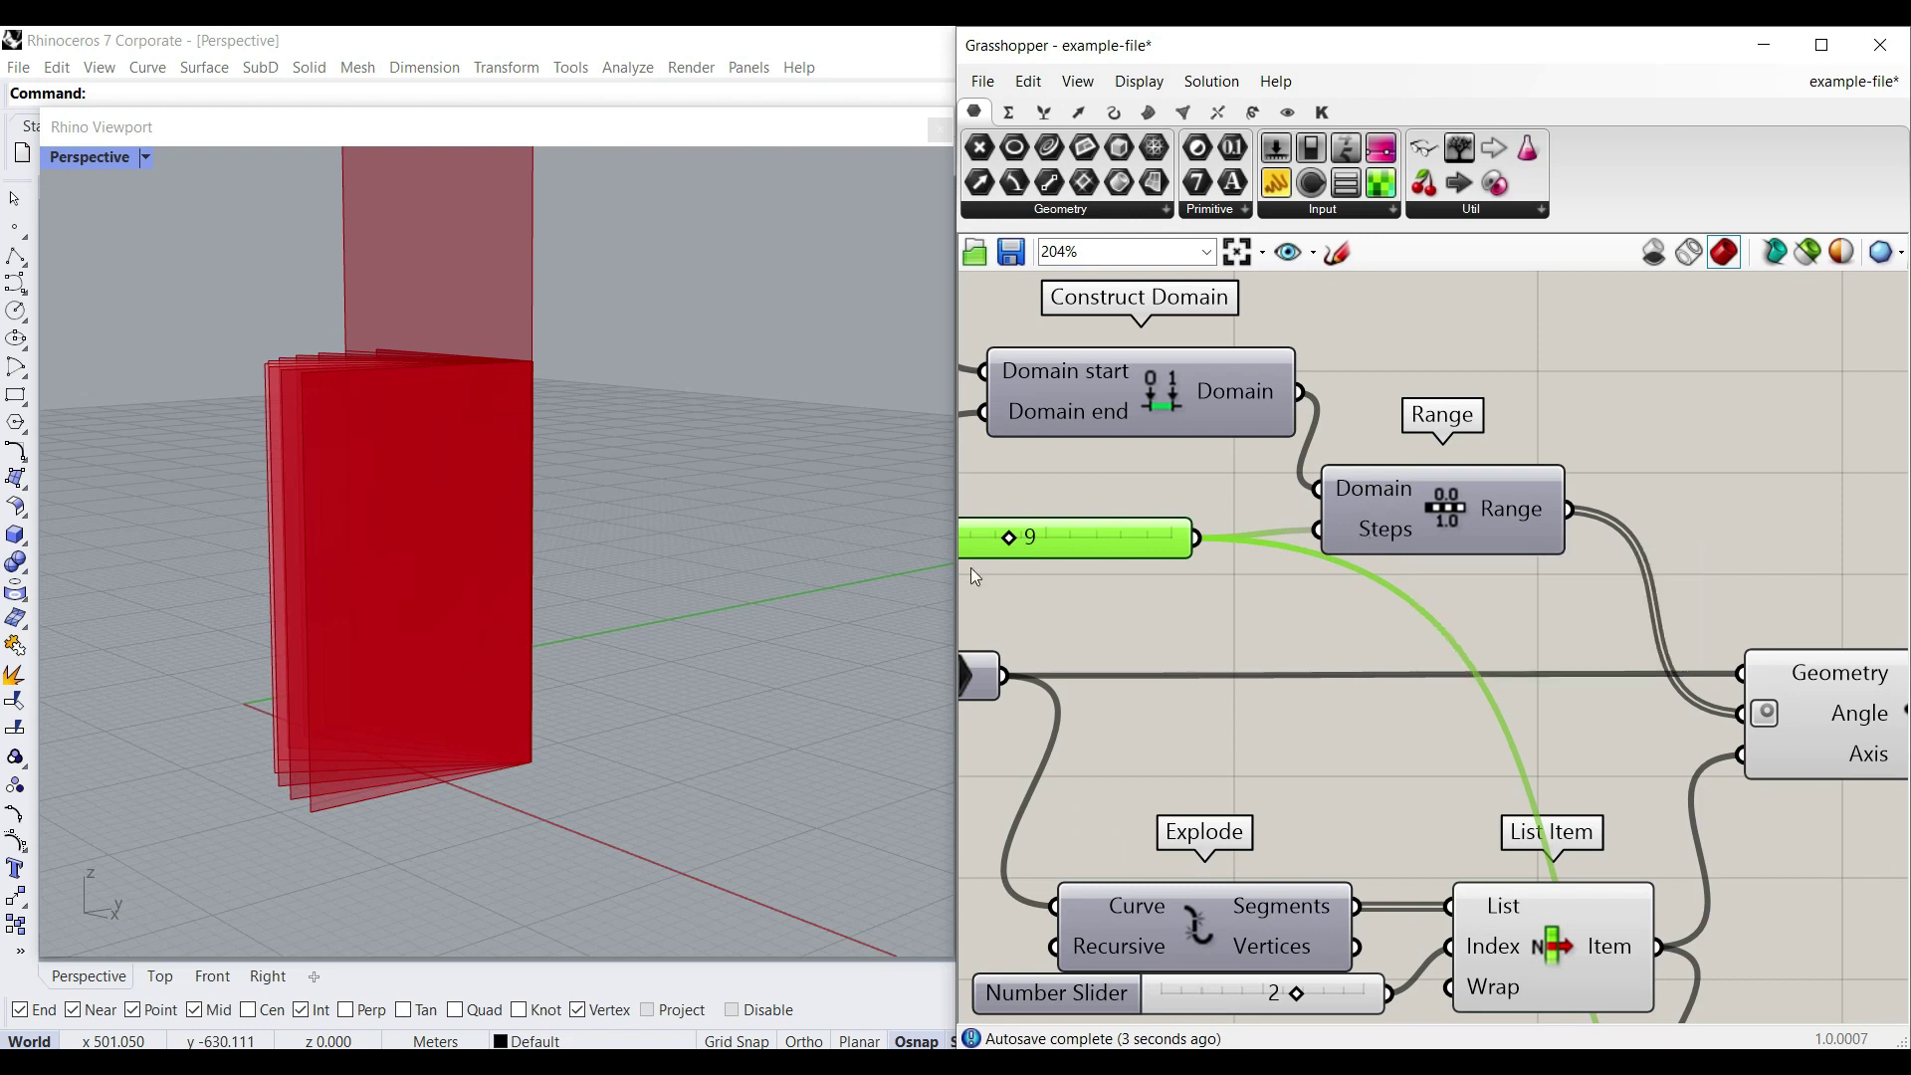
mouse_move(1528, 515)
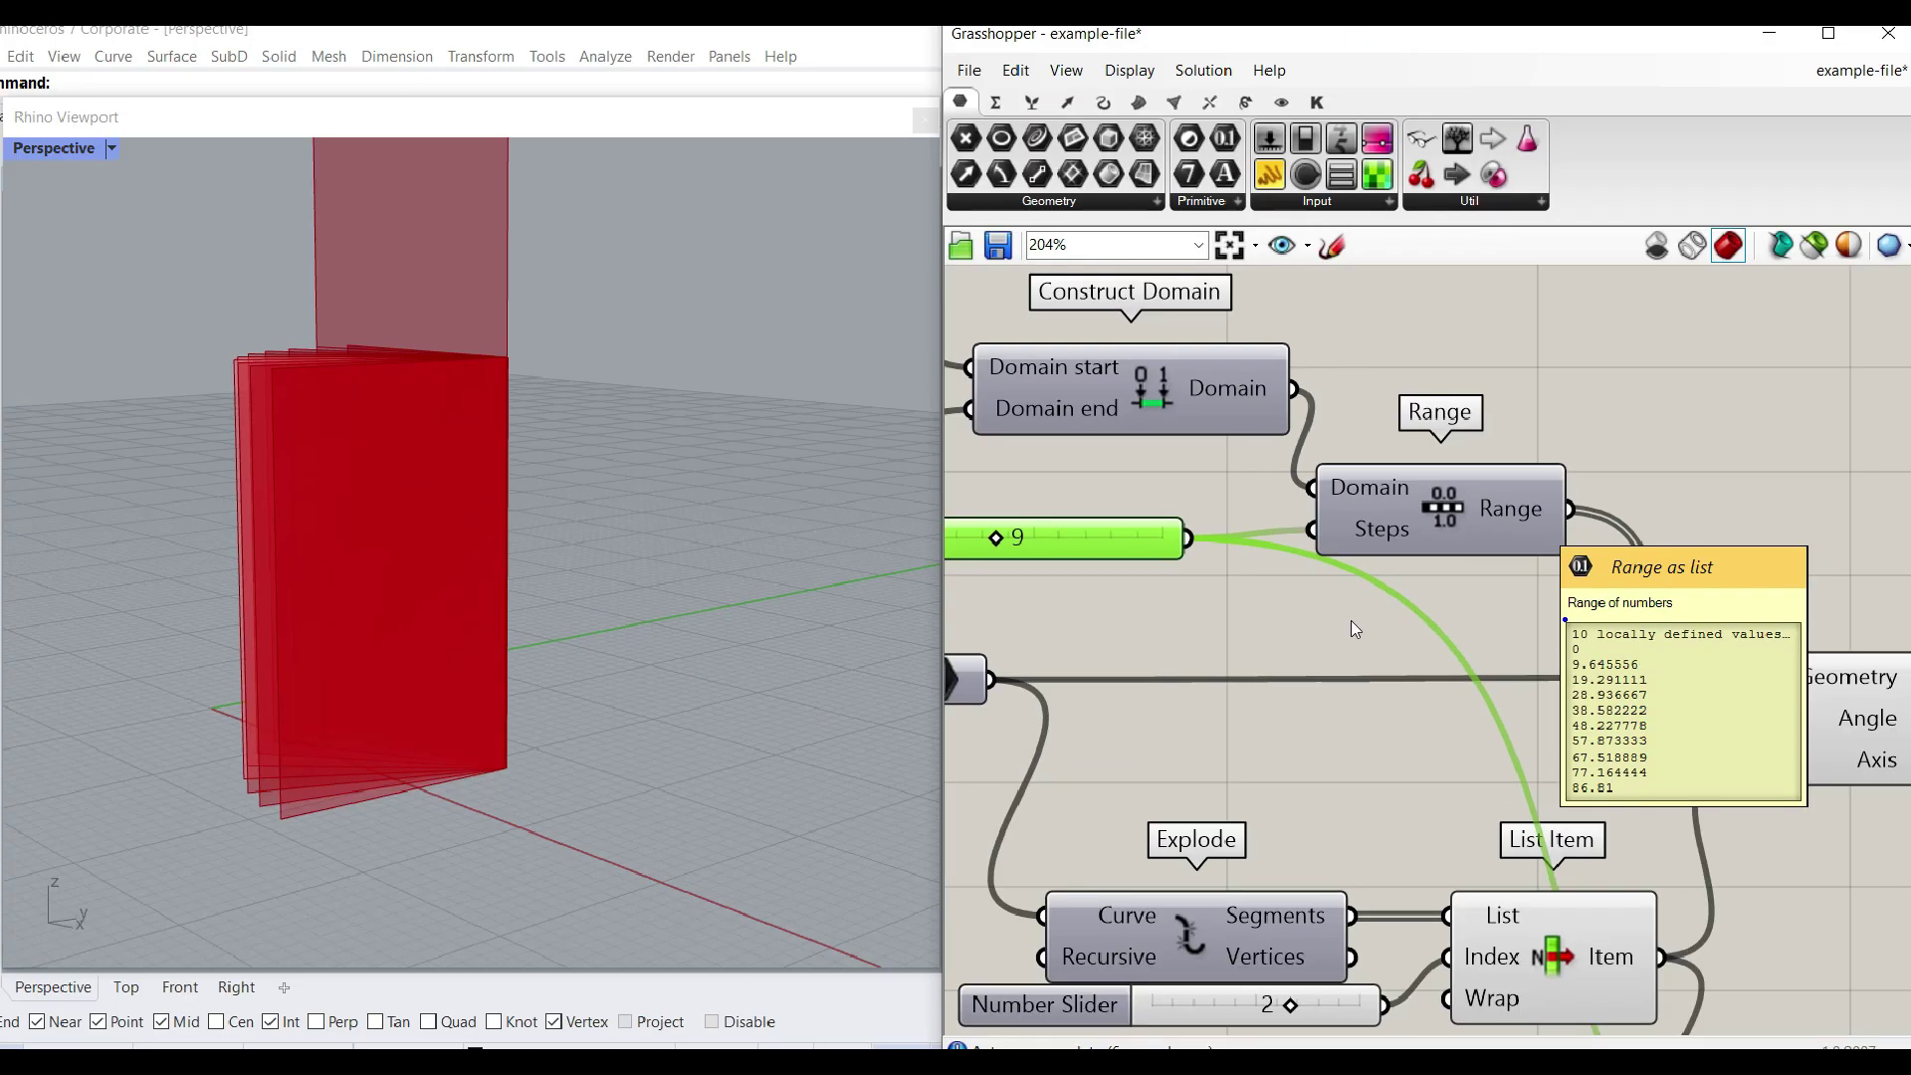
scroll(1256, 919, "up", 1)
right_click_drag(1256, 919, 1158, 467)
scroll(1758, 879, "down", 1)
right_click_drag(1758, 879, 1396, 632)
scroll(1395, 633, "down", 2)
right_click_drag(1482, 792, 1391, 599)
scroll(1419, 649, "up", 3)
right_click_drag(1264, 469, 1510, 712)
scroll(1510, 713, "down", 4)
scroll(1551, 748, "up", 4)
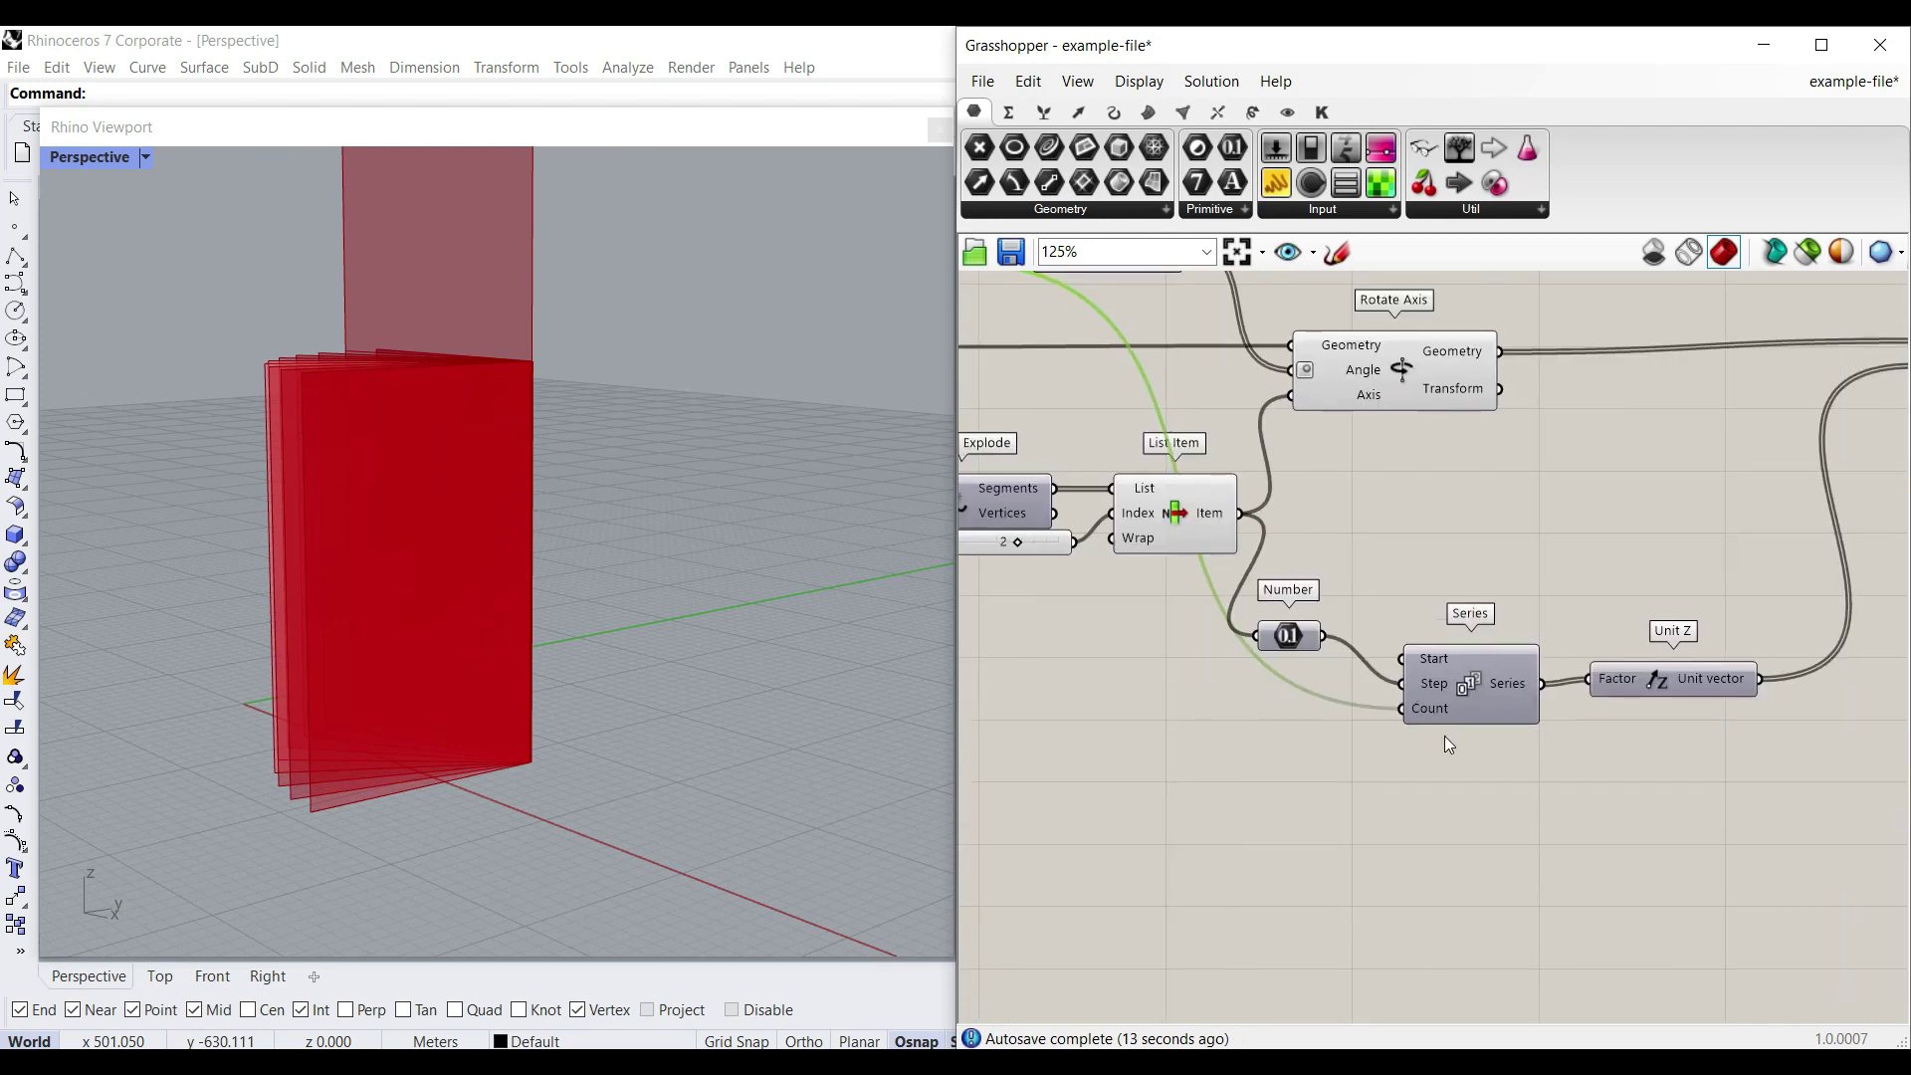
Step: Add an expression in x to the Series component's Count input
right_click(1395, 680)
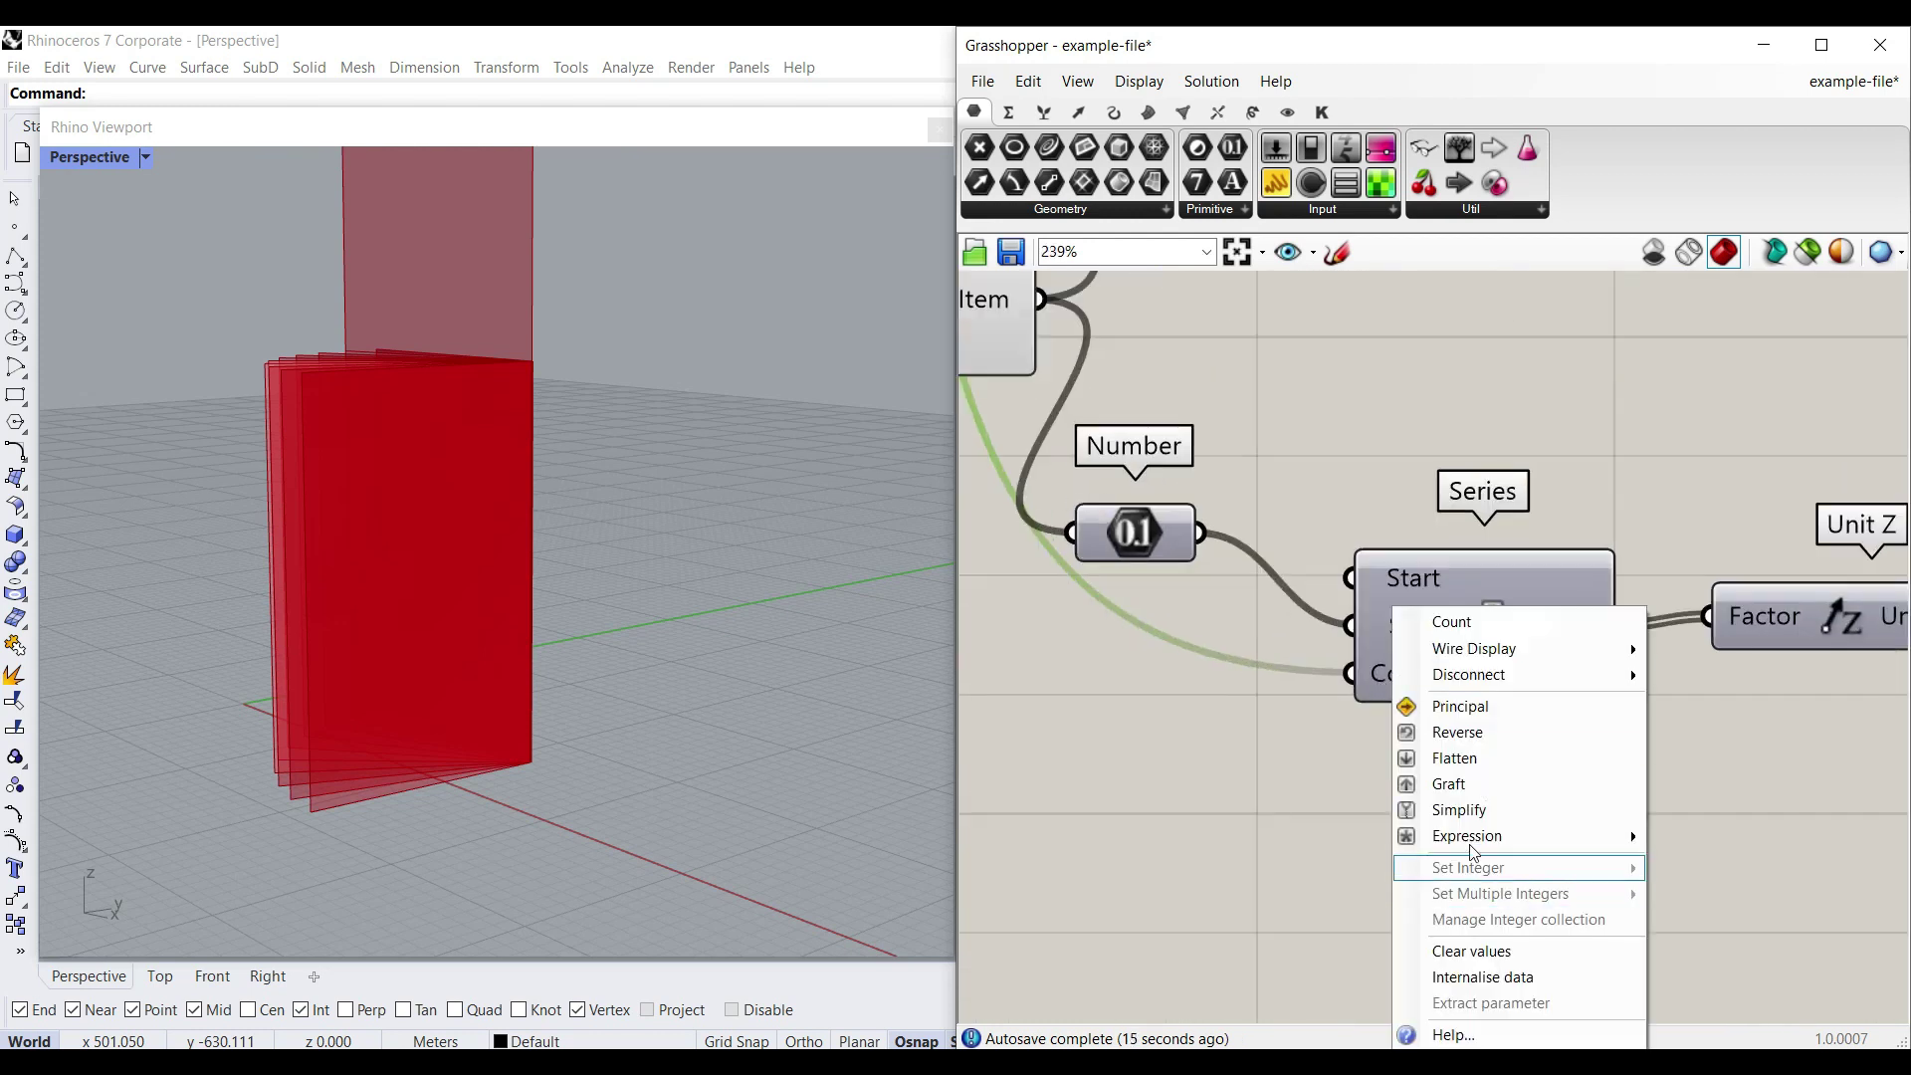
mouse_move(1467, 836)
left_click(1691, 866)
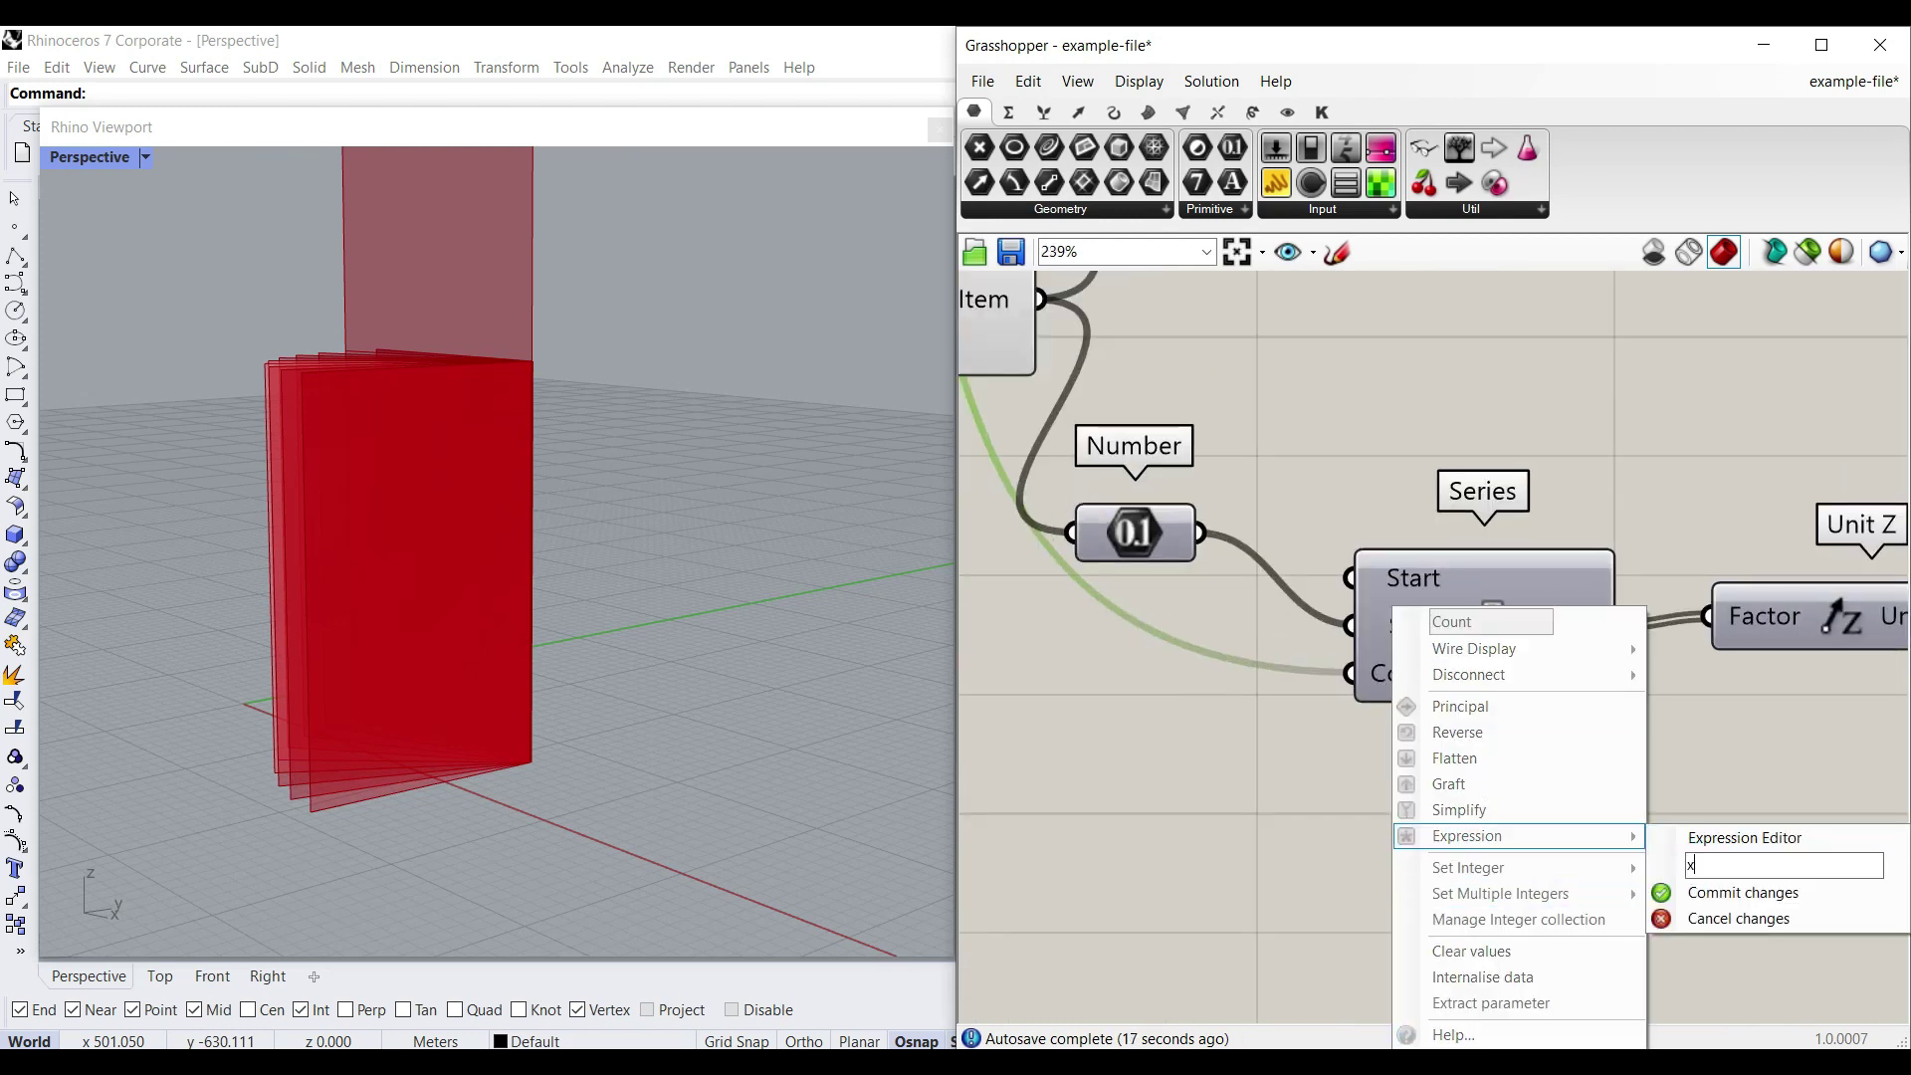
left_click(1712, 891)
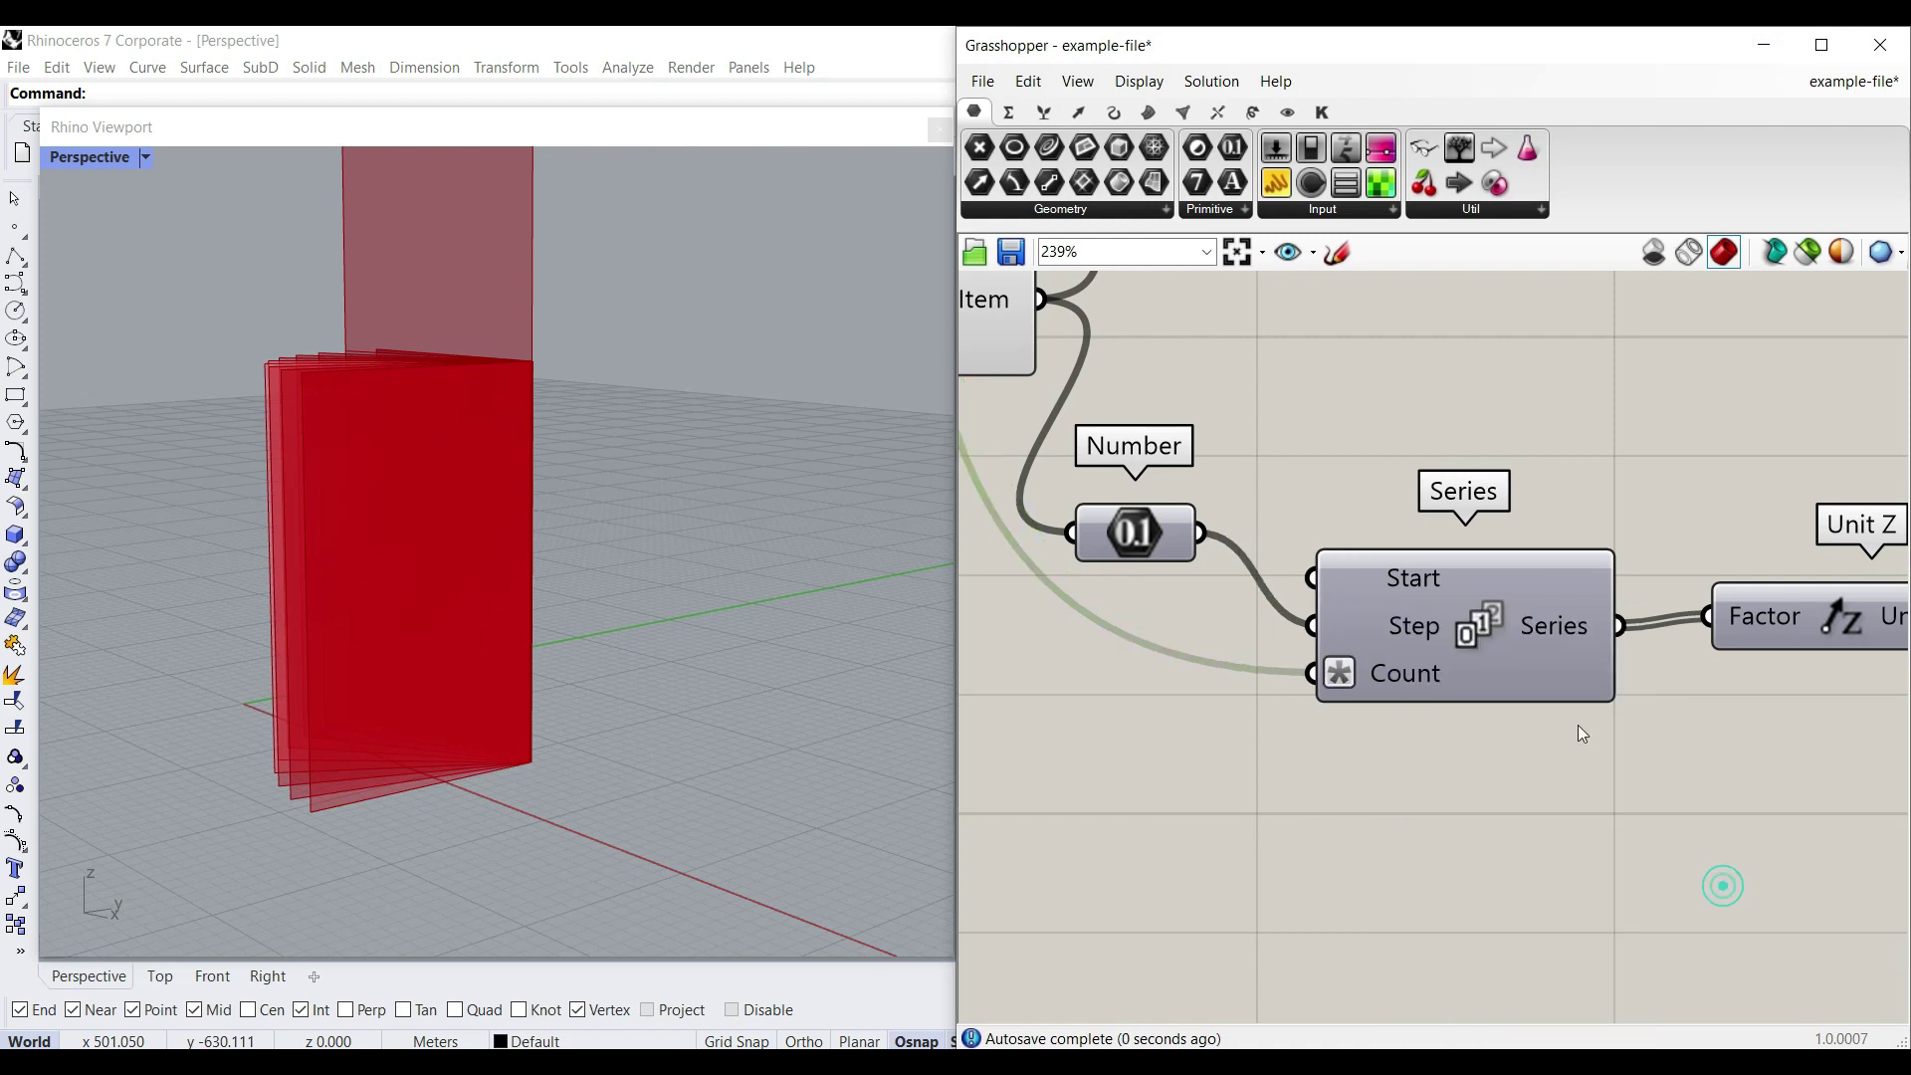
Step: Turn off the preview of the Rotate Axis component and view the full stack of moved panels
scroll(1717, 886, "down", 5)
scroll(1517, 669, "down", 4)
left_click_drag(1212, 563, 1520, 783)
right_click(1353, 443)
left_click(1414, 484)
scroll(572, 640, "down", 10)
right_click_drag(571, 640, 607, 523)
scroll(700, 640, "down", 4)
scroll(597, 522, "up", 6)
scroll(1501, 648, "up", 6)
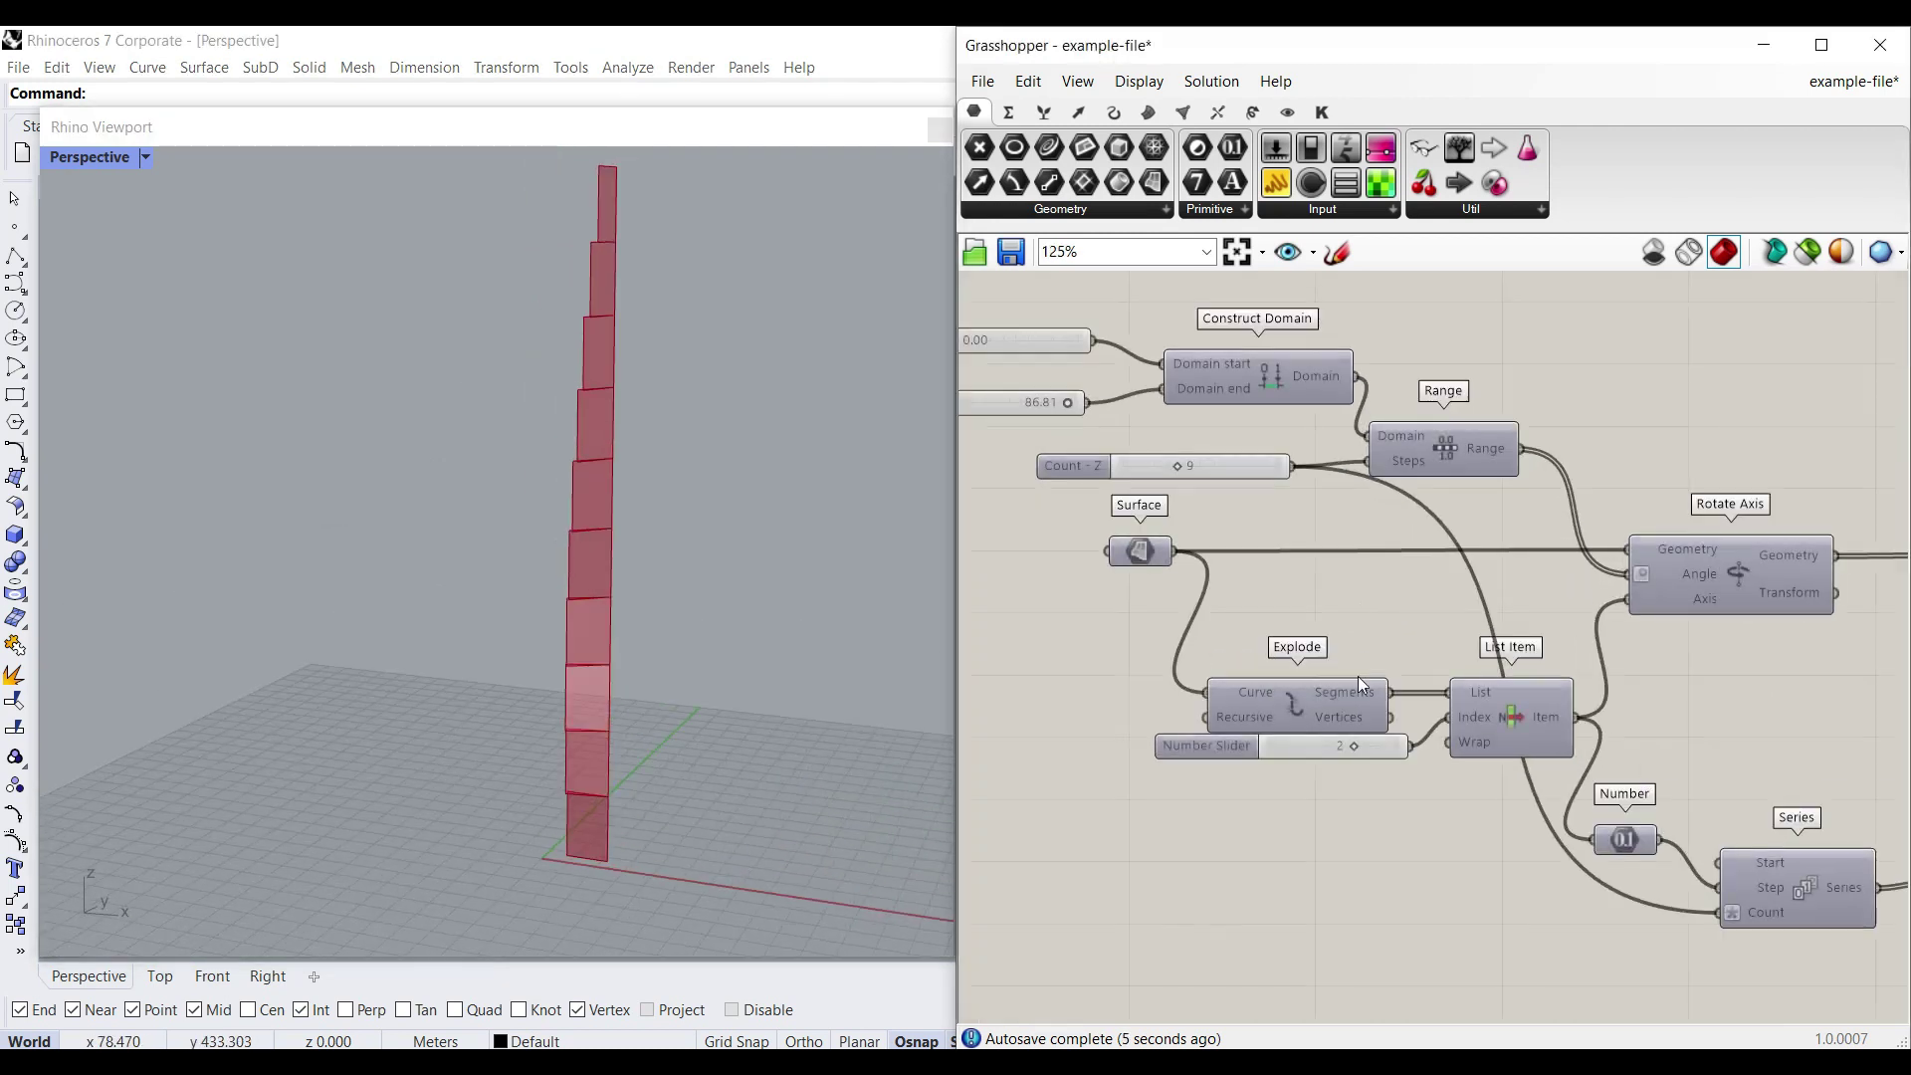
Step: Set Count - Z to 6 and the domain end to 58.73
left_click_drag(1238, 541, 1214, 543)
left_click_drag(1017, 415, 1023, 481)
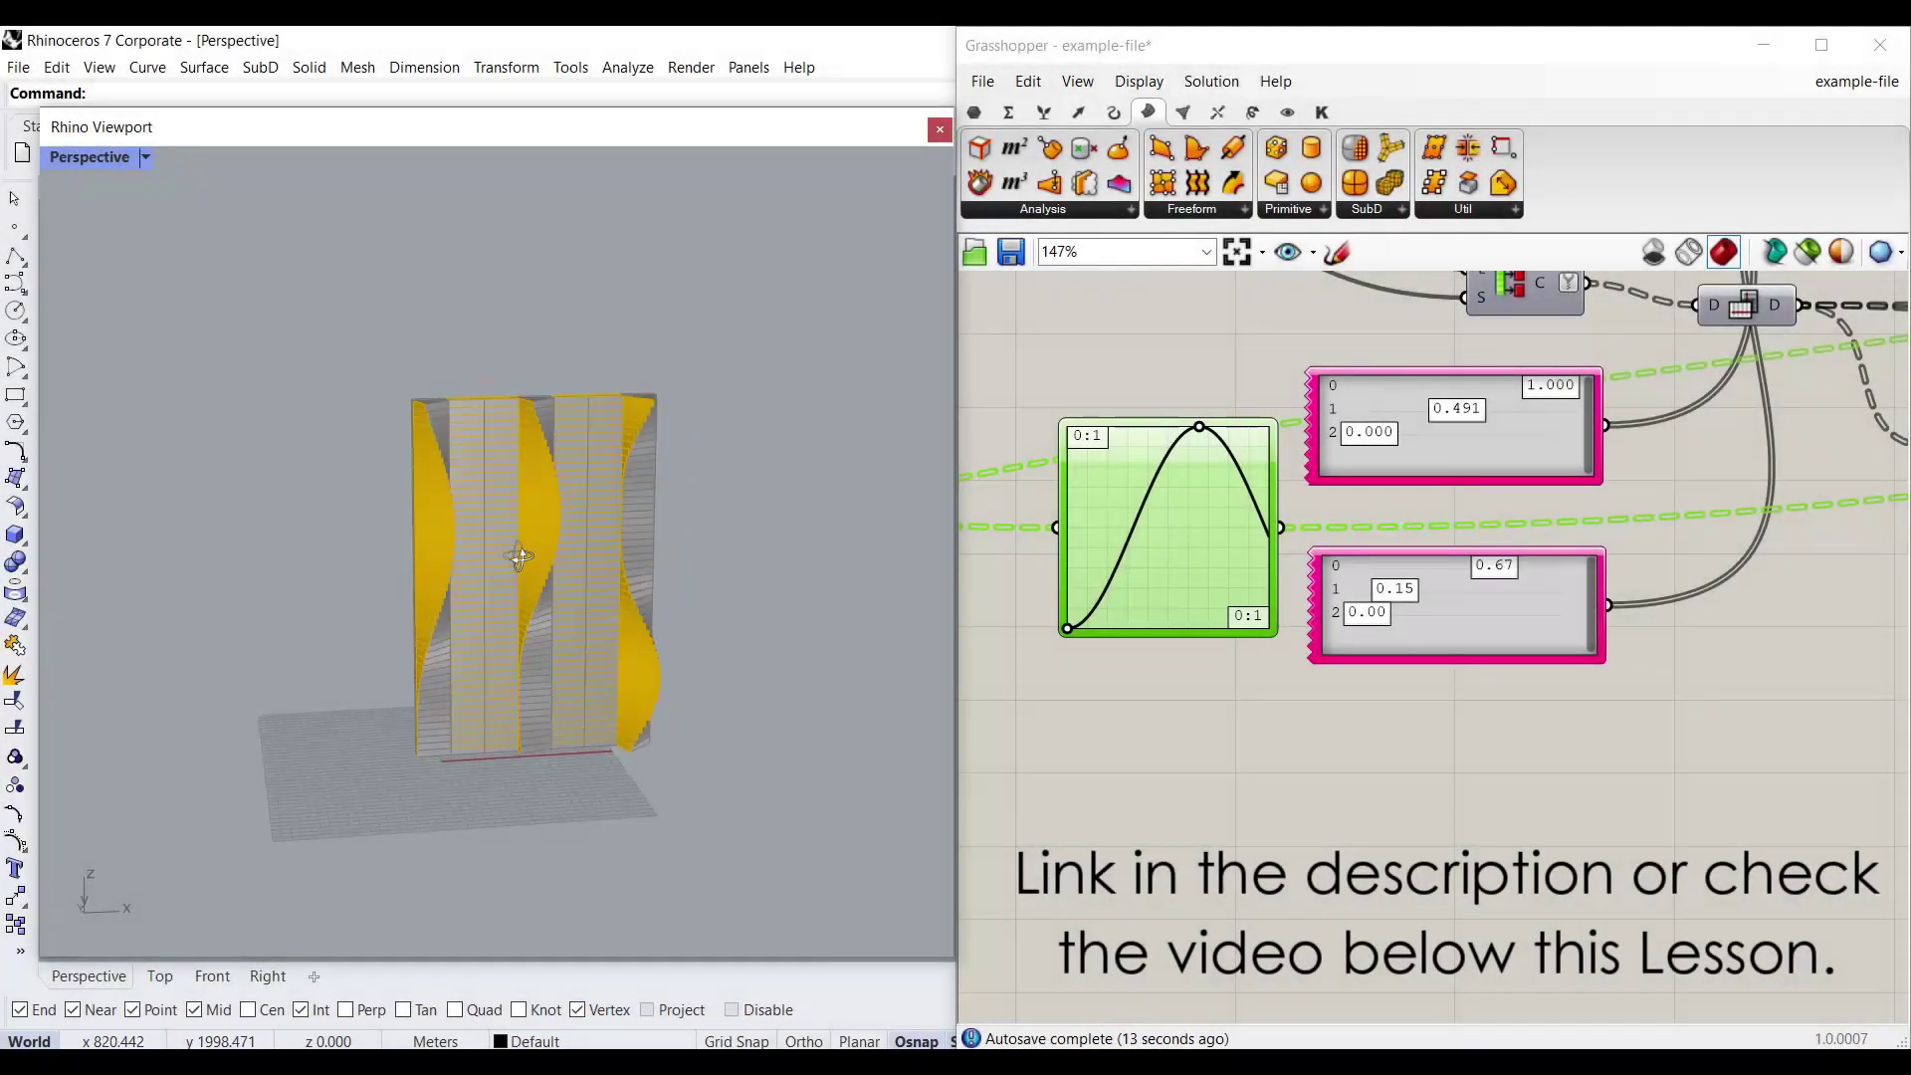
Step: Inspect the finished twisted facade and shift the peak of the Graph Mapper curve sideways
right_click_drag(522, 578, 629, 572)
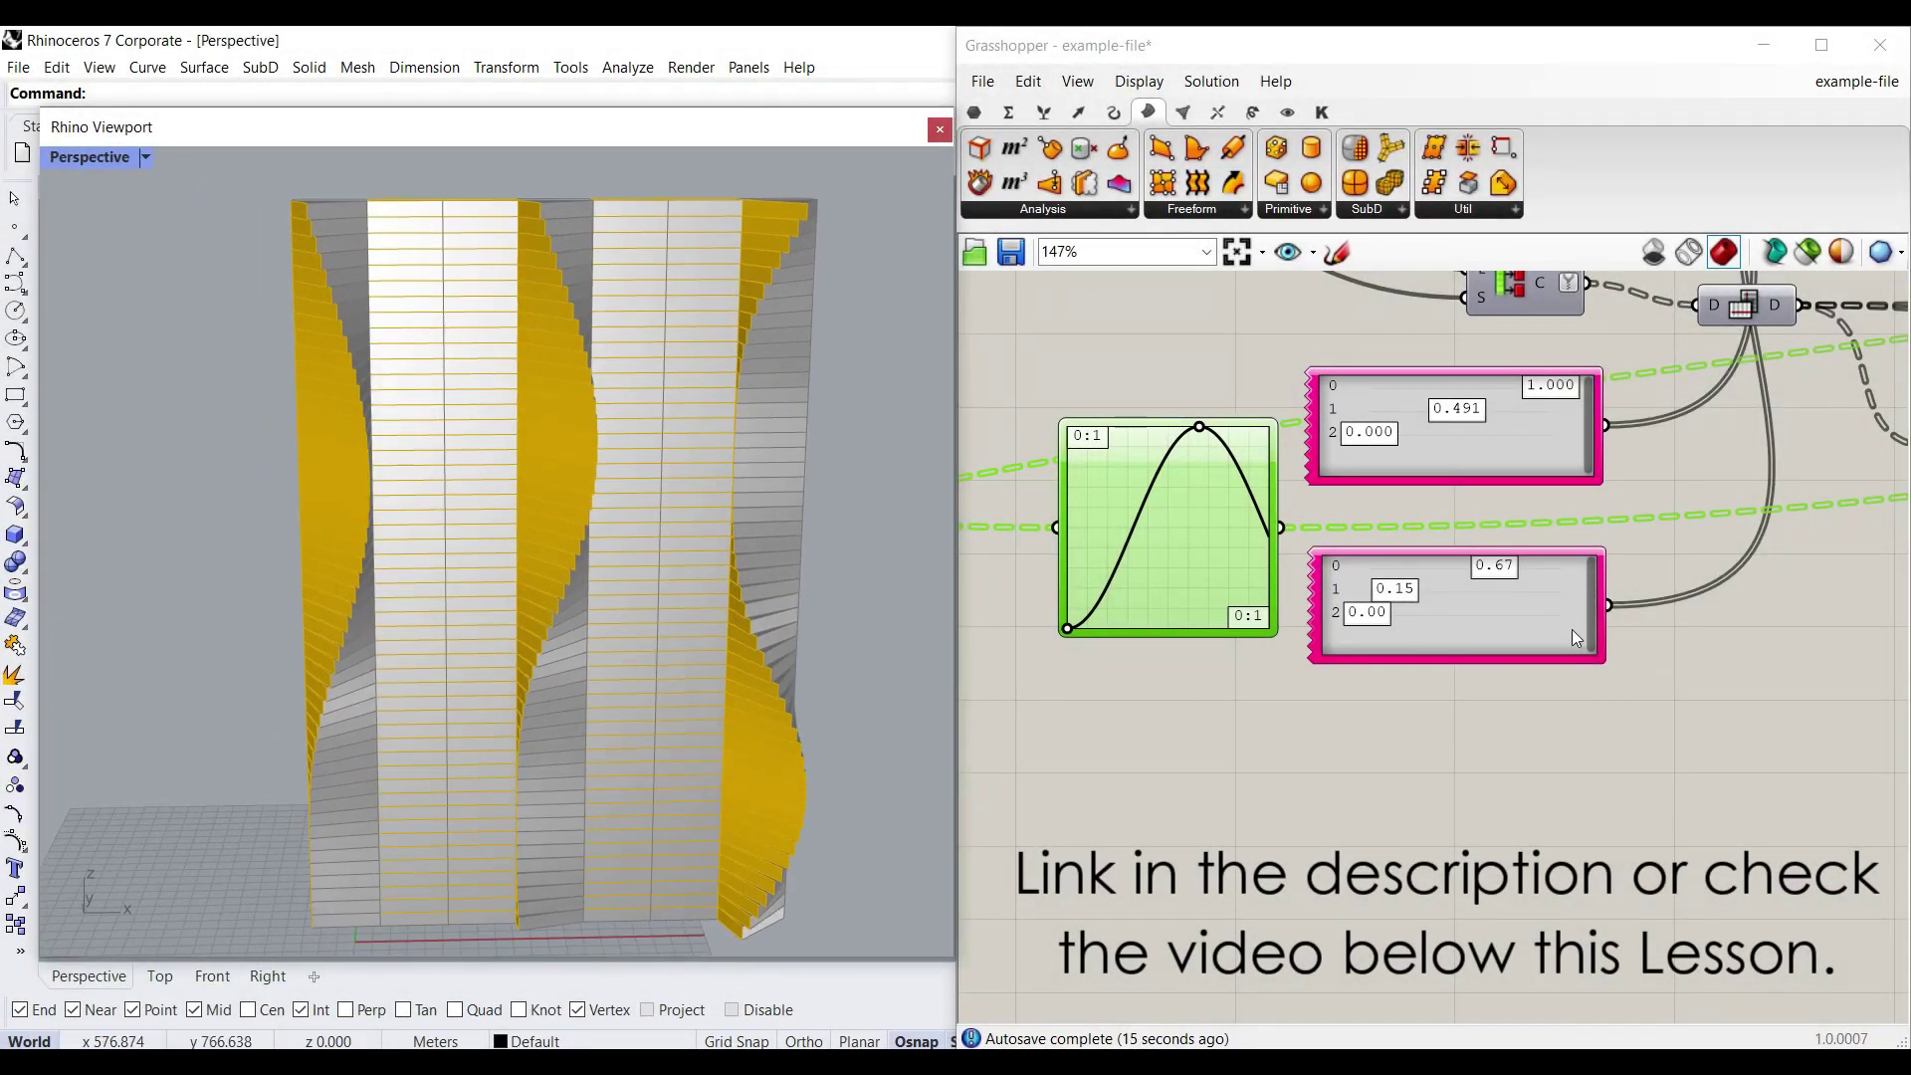
scroll(1572, 629, "up", 2)
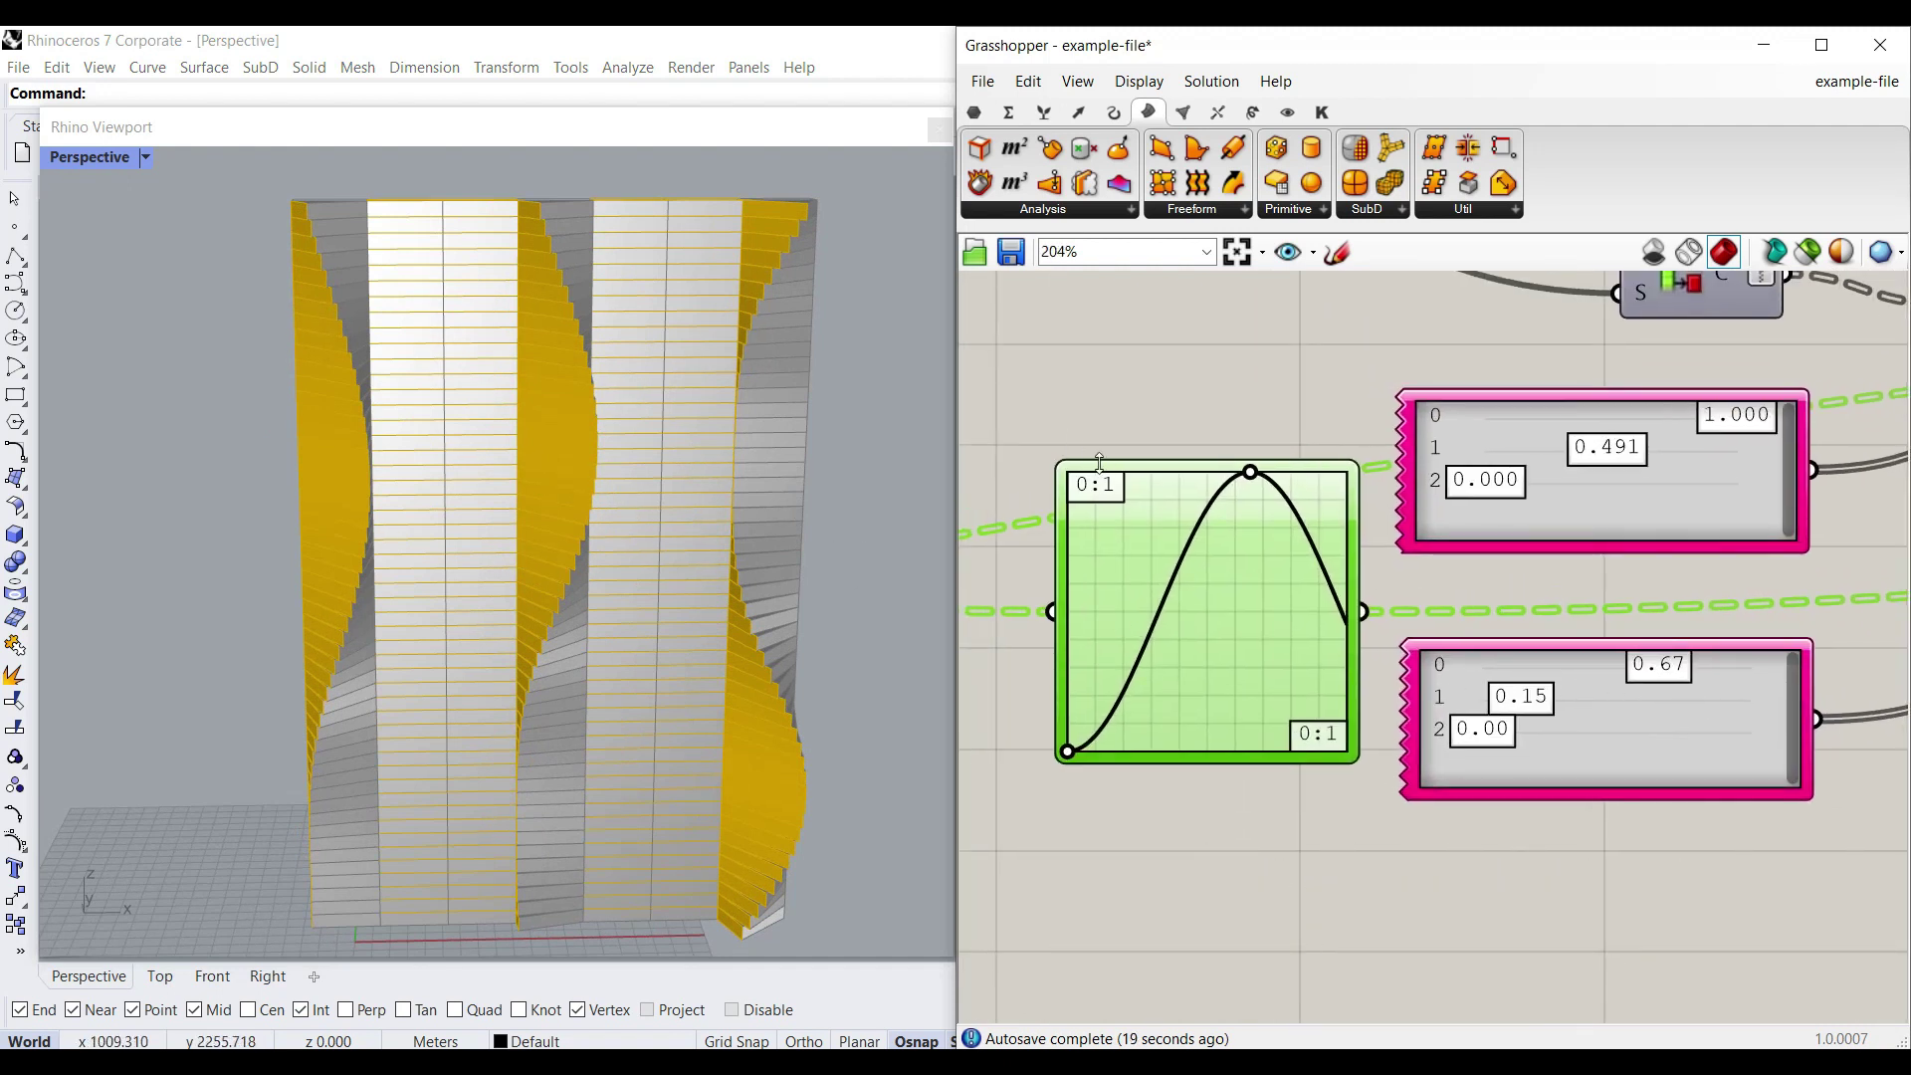
left_click_drag(1248, 475, 1293, 471)
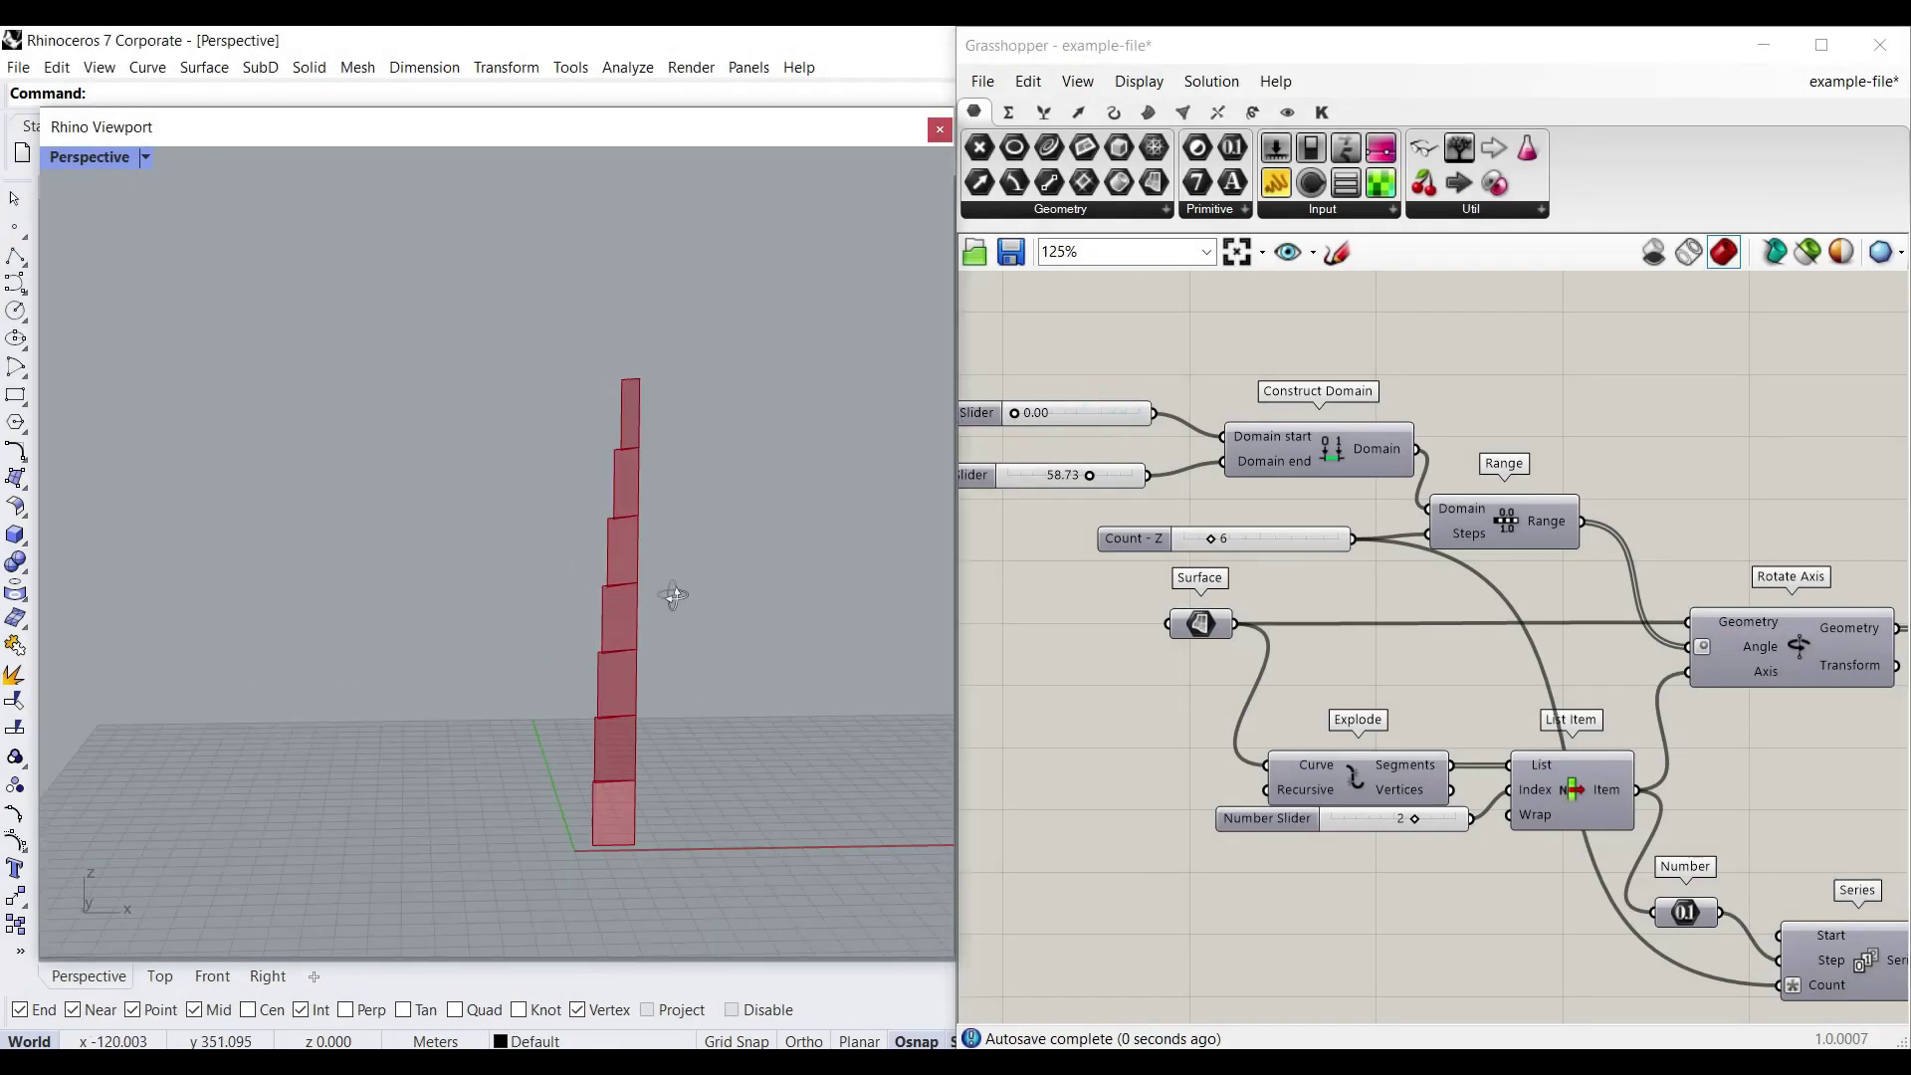
Step: Examine the column of rotated panels in the Perspective viewport with the Move component selected
right_click_drag(672, 595, 695, 647)
scroll(593, 670, "up", 6)
scroll(546, 642, "down", 8)
right_click_drag(541, 640, 577, 686)
scroll(597, 677, "up", 3)
scroll(1204, 602, "down", 5)
right_click_drag(1825, 609, 1411, 601)
scroll(1411, 601, "up", 4)
left_click(1274, 609)
scroll(1260, 648, "up", 4)
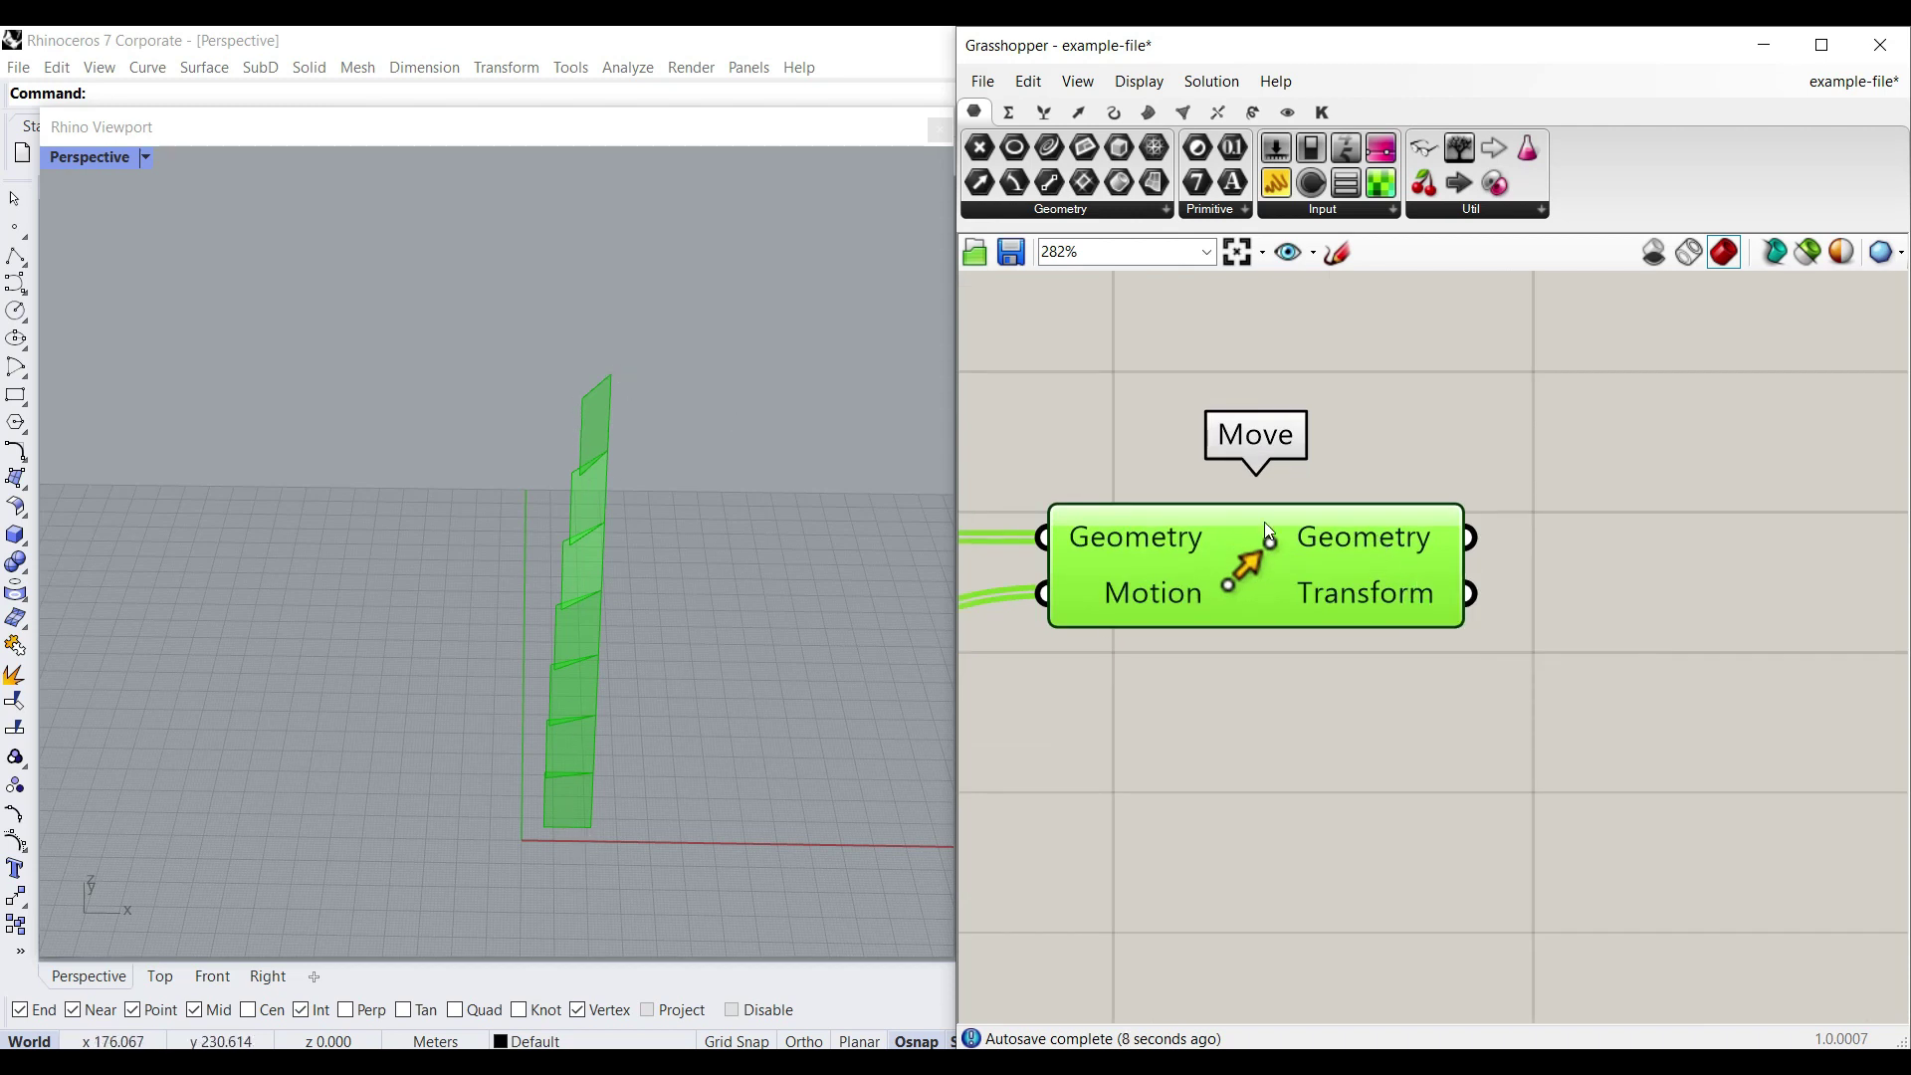
scroll(546, 797, "up", 4)
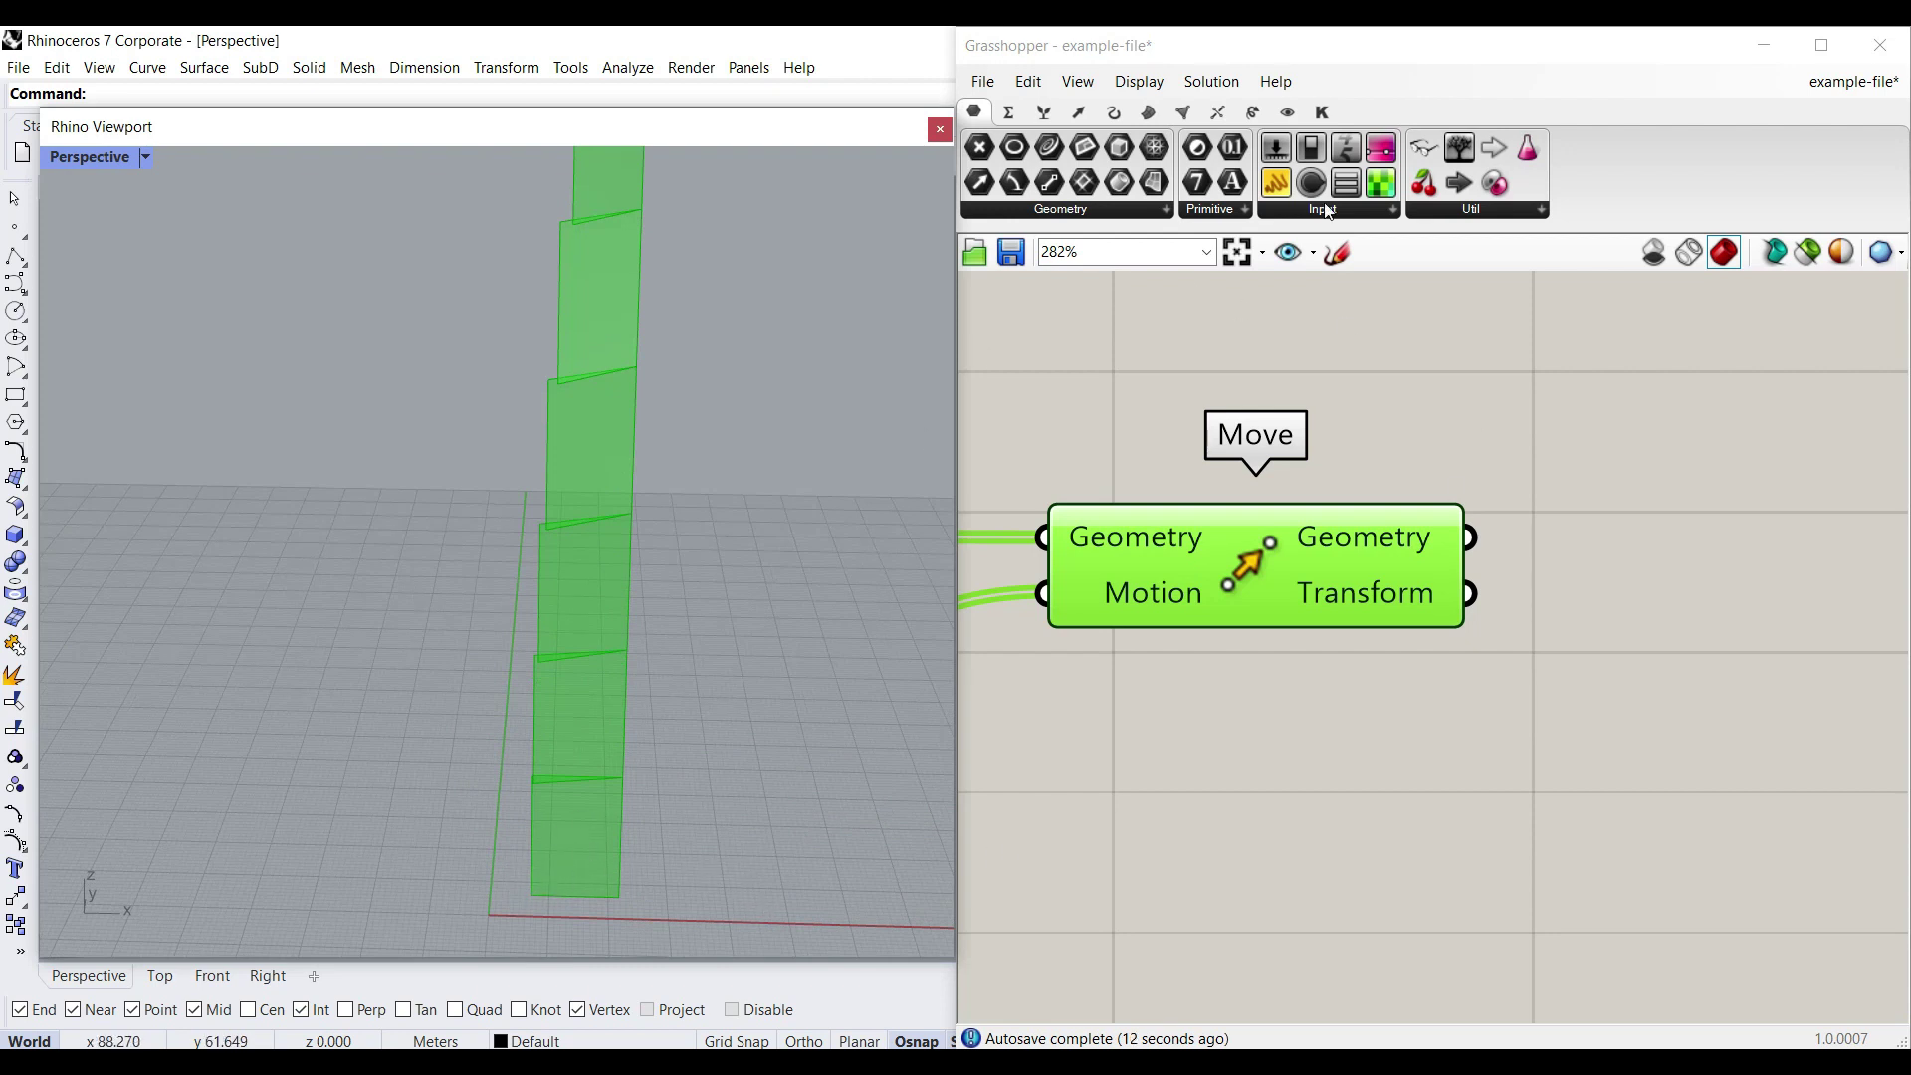
Step: Add a Linear Array component and connect the Move component's Geometry output to its Geometry input
left_click(1253, 112)
left_click(1093, 184)
left_click(1642, 648)
right_click_drag(1555, 653, 1407, 594)
left_click_drag(1406, 594, 1608, 621)
left_click_drag(1319, 488, 1483, 562)
left_click_drag(1594, 635, 1812, 611)
Step: Add a Unit X vector, connect it to the Linear Array Direction input and tidy the component layout
double_click(1372, 665)
type("x")
left_click(1369, 634)
left_click_drag(1539, 670, 1723, 591)
right_click_drag(1787, 627, 1543, 609)
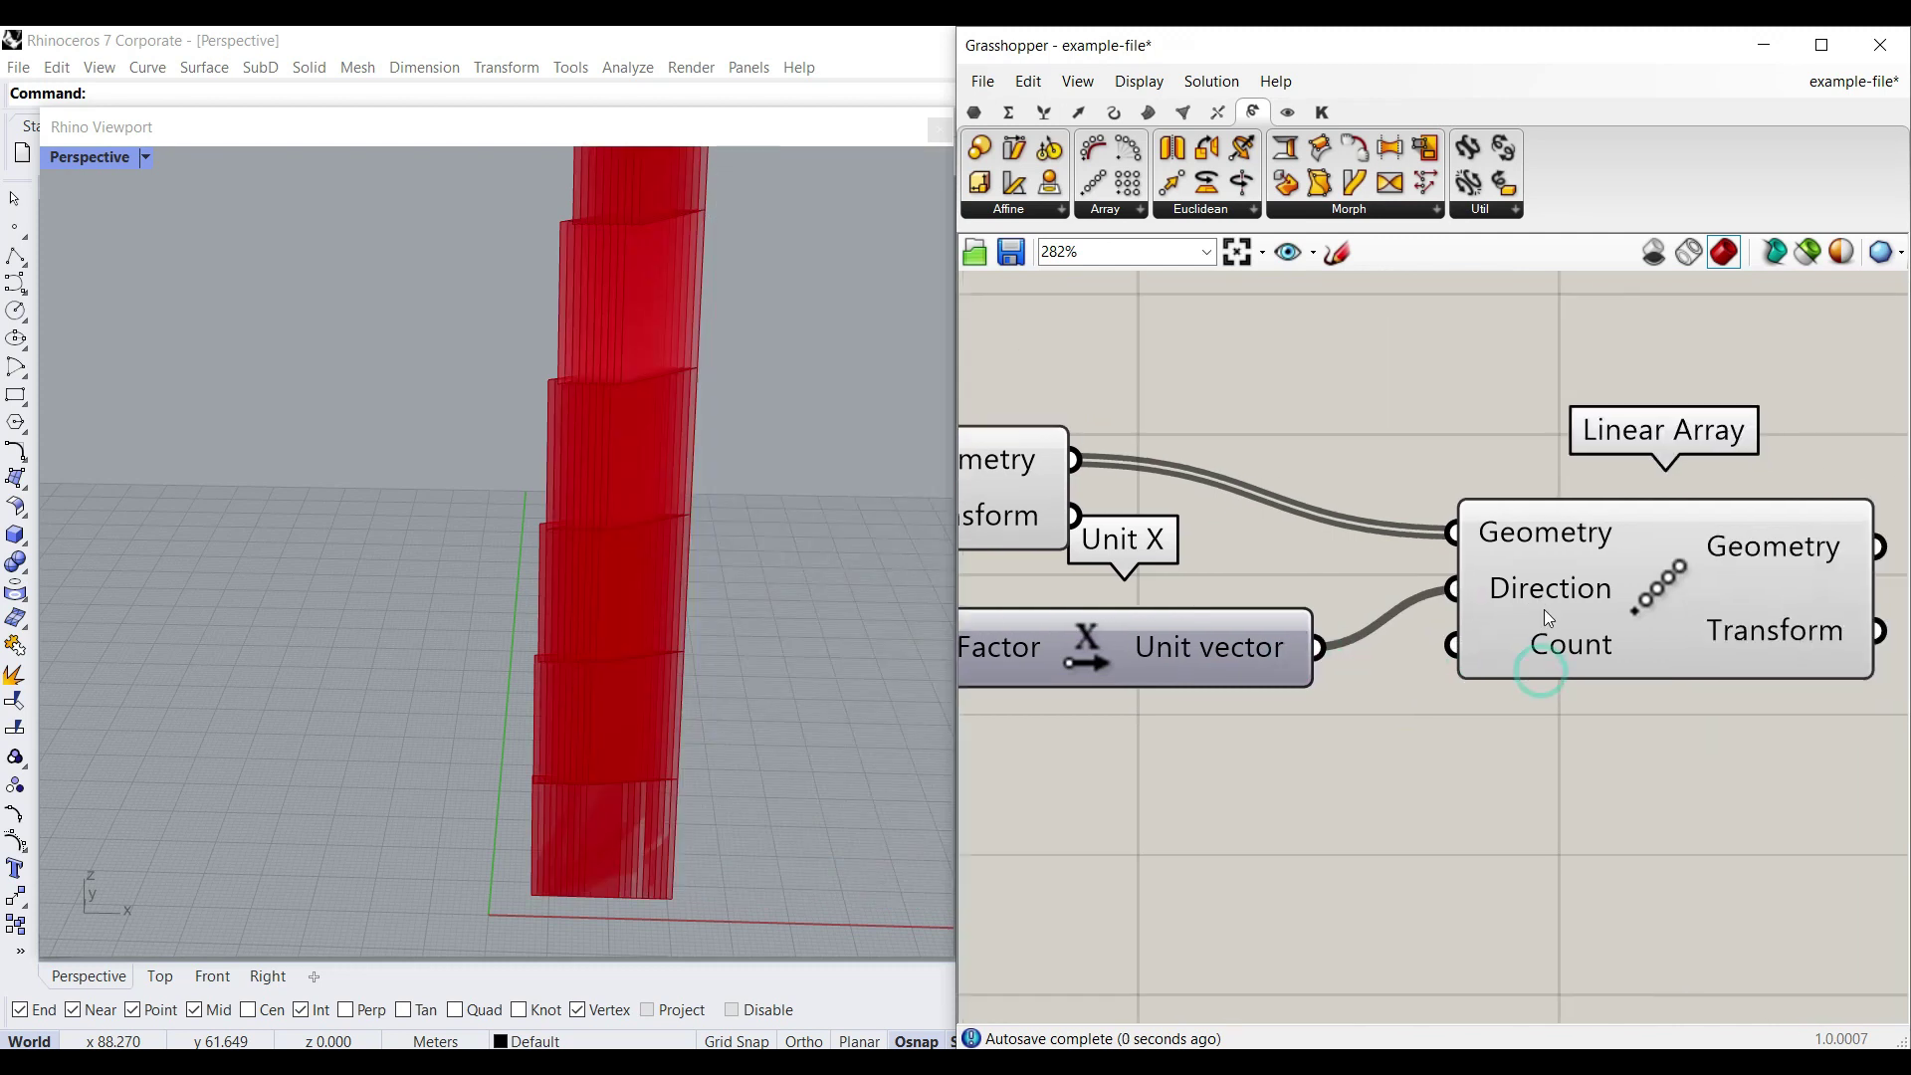
left_click_drag(1573, 603, 1708, 529)
left_click_drag(1174, 659, 1298, 660)
Step: Add a number slider from 1 to 20, connect it to the Linear Array Count input and name it Count X
double_click(1226, 763)
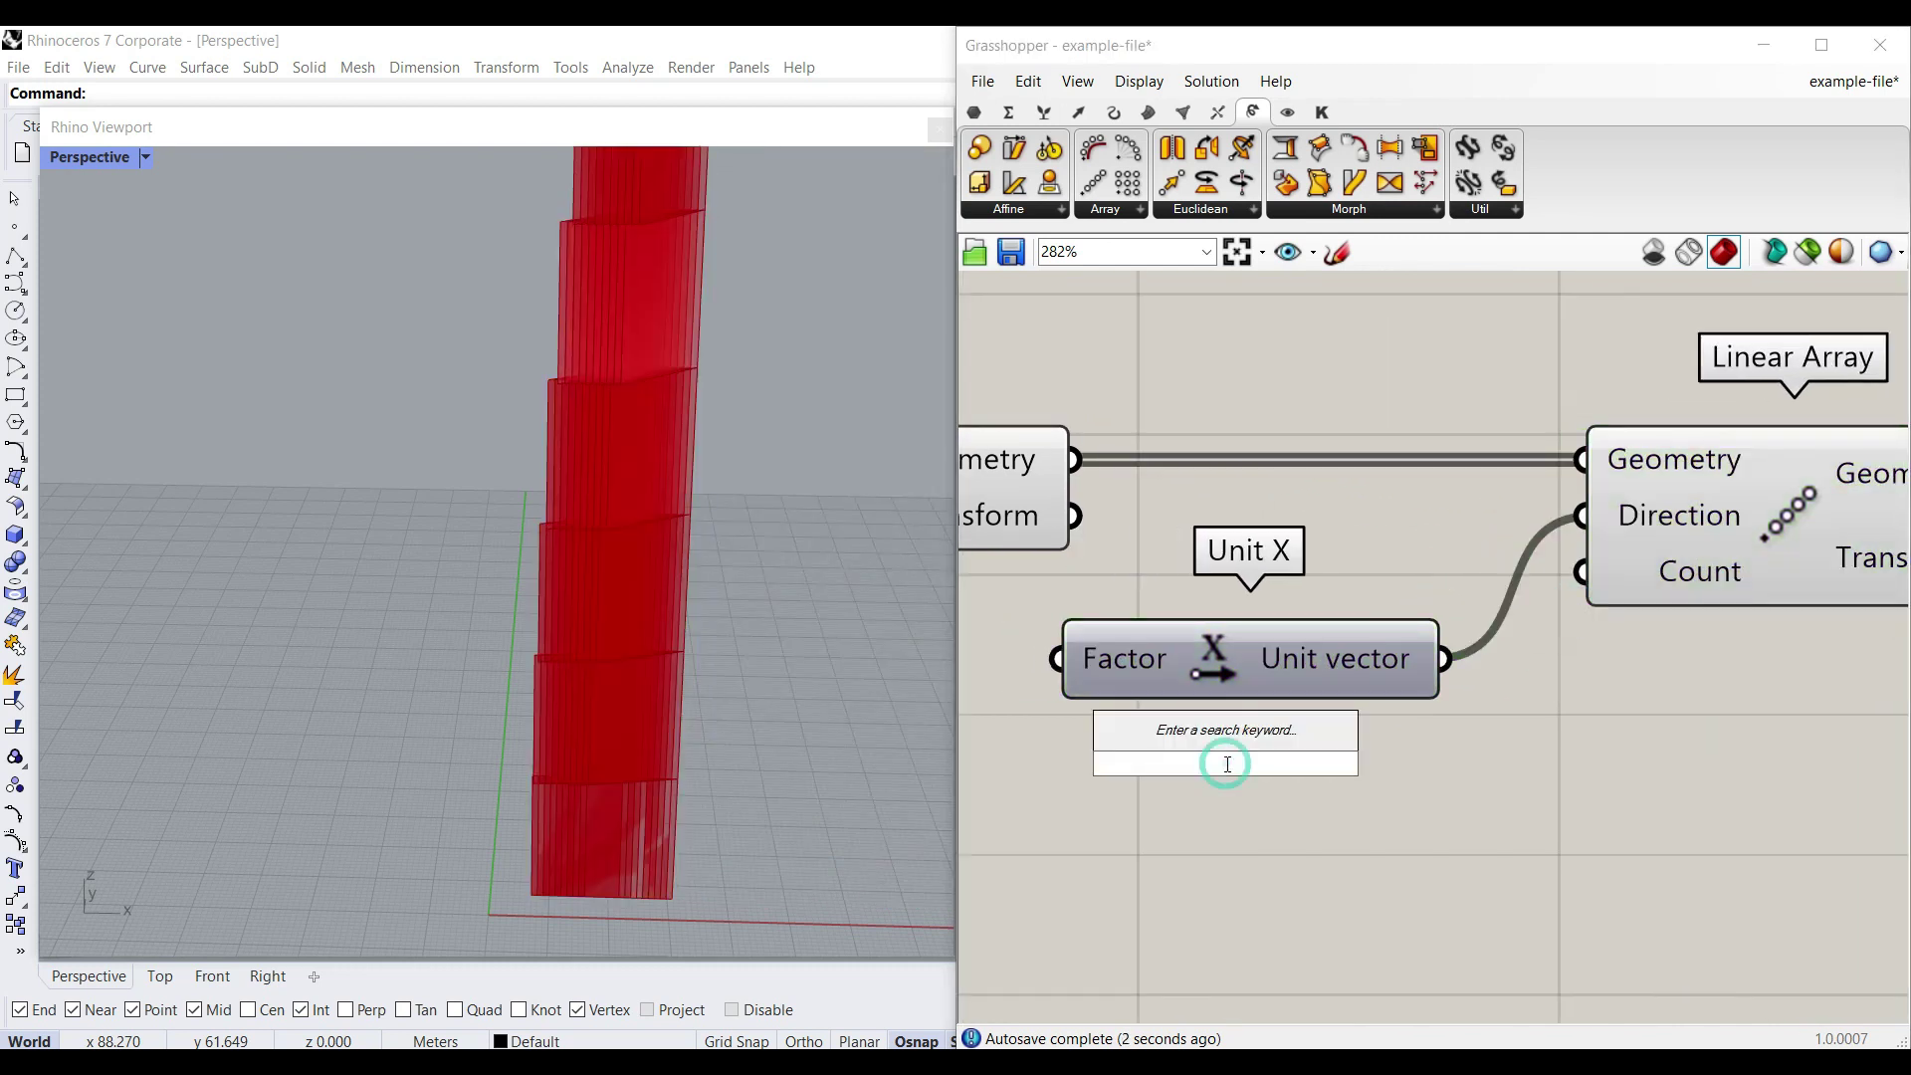
type("1..20")
key("Return")
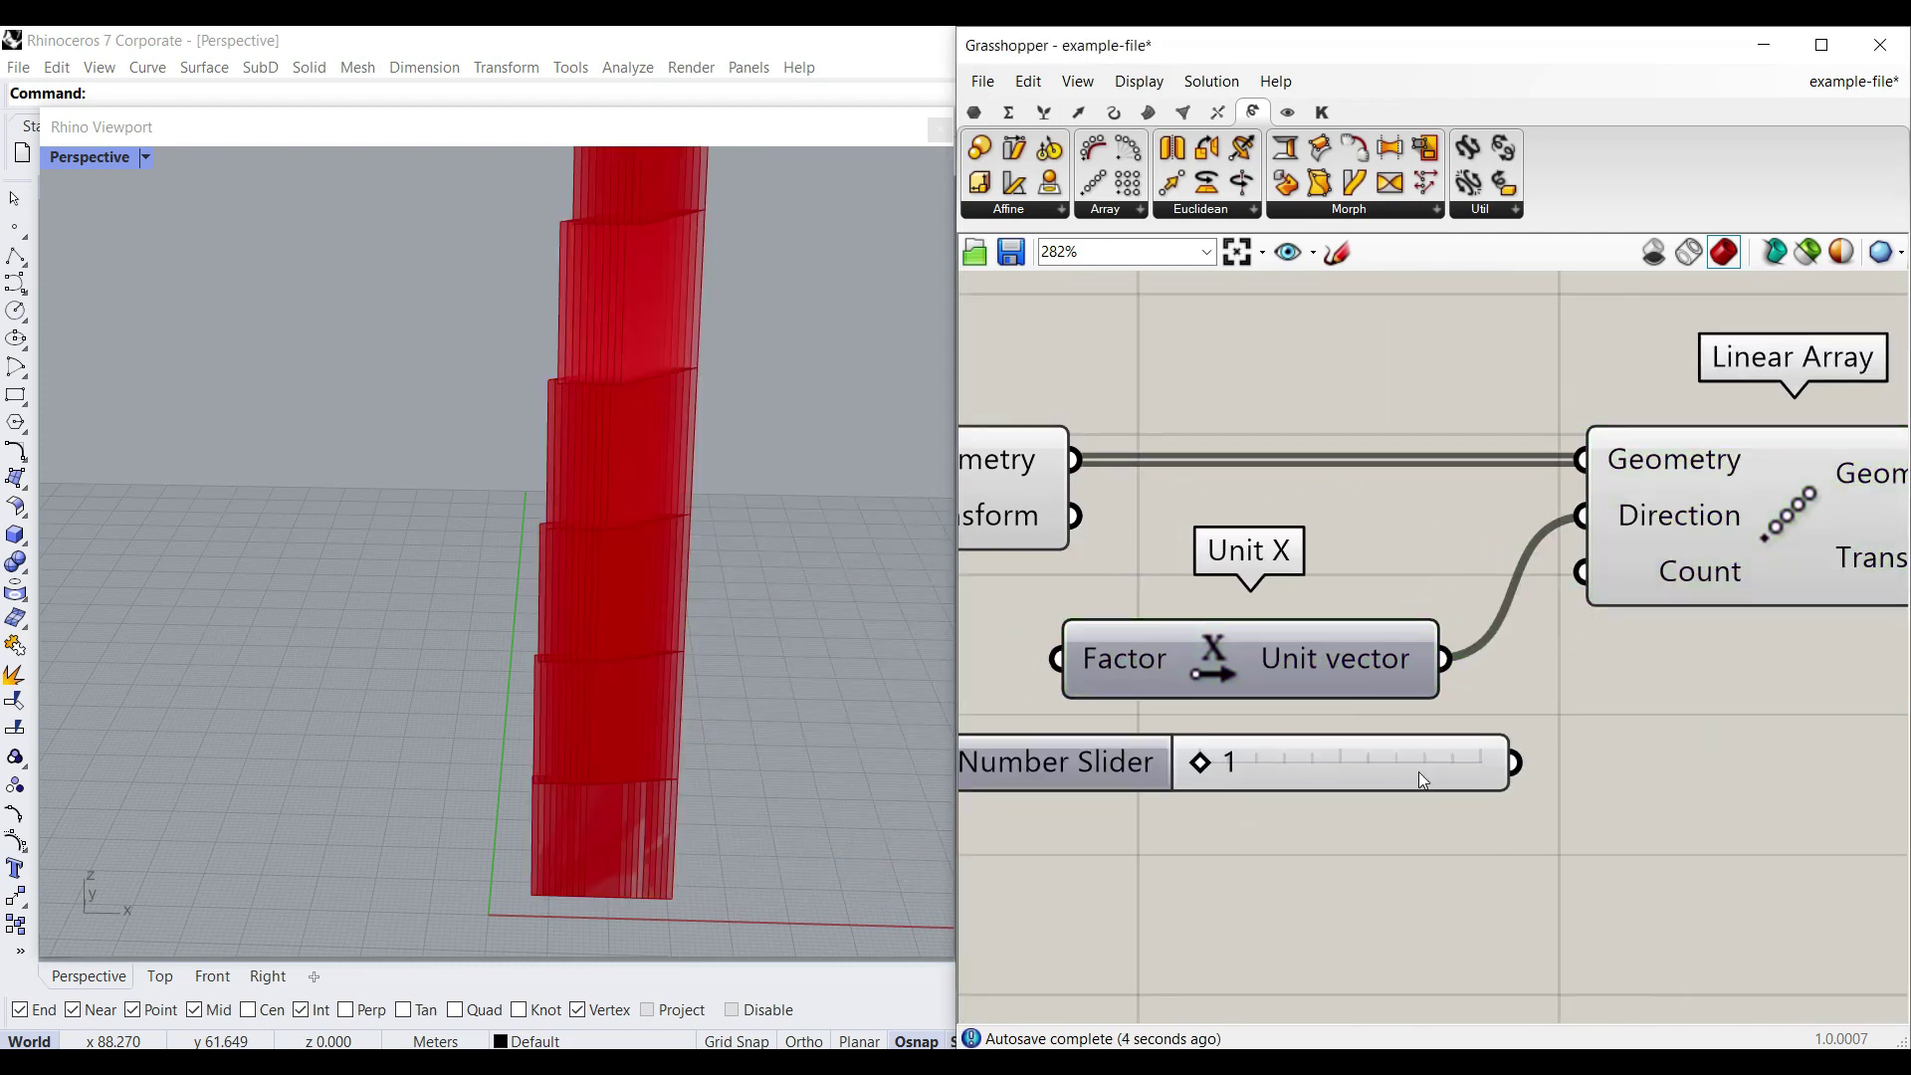
left_click_drag(1514, 762, 1584, 573)
right_click(1108, 782)
left_click(1250, 772)
type("Count")
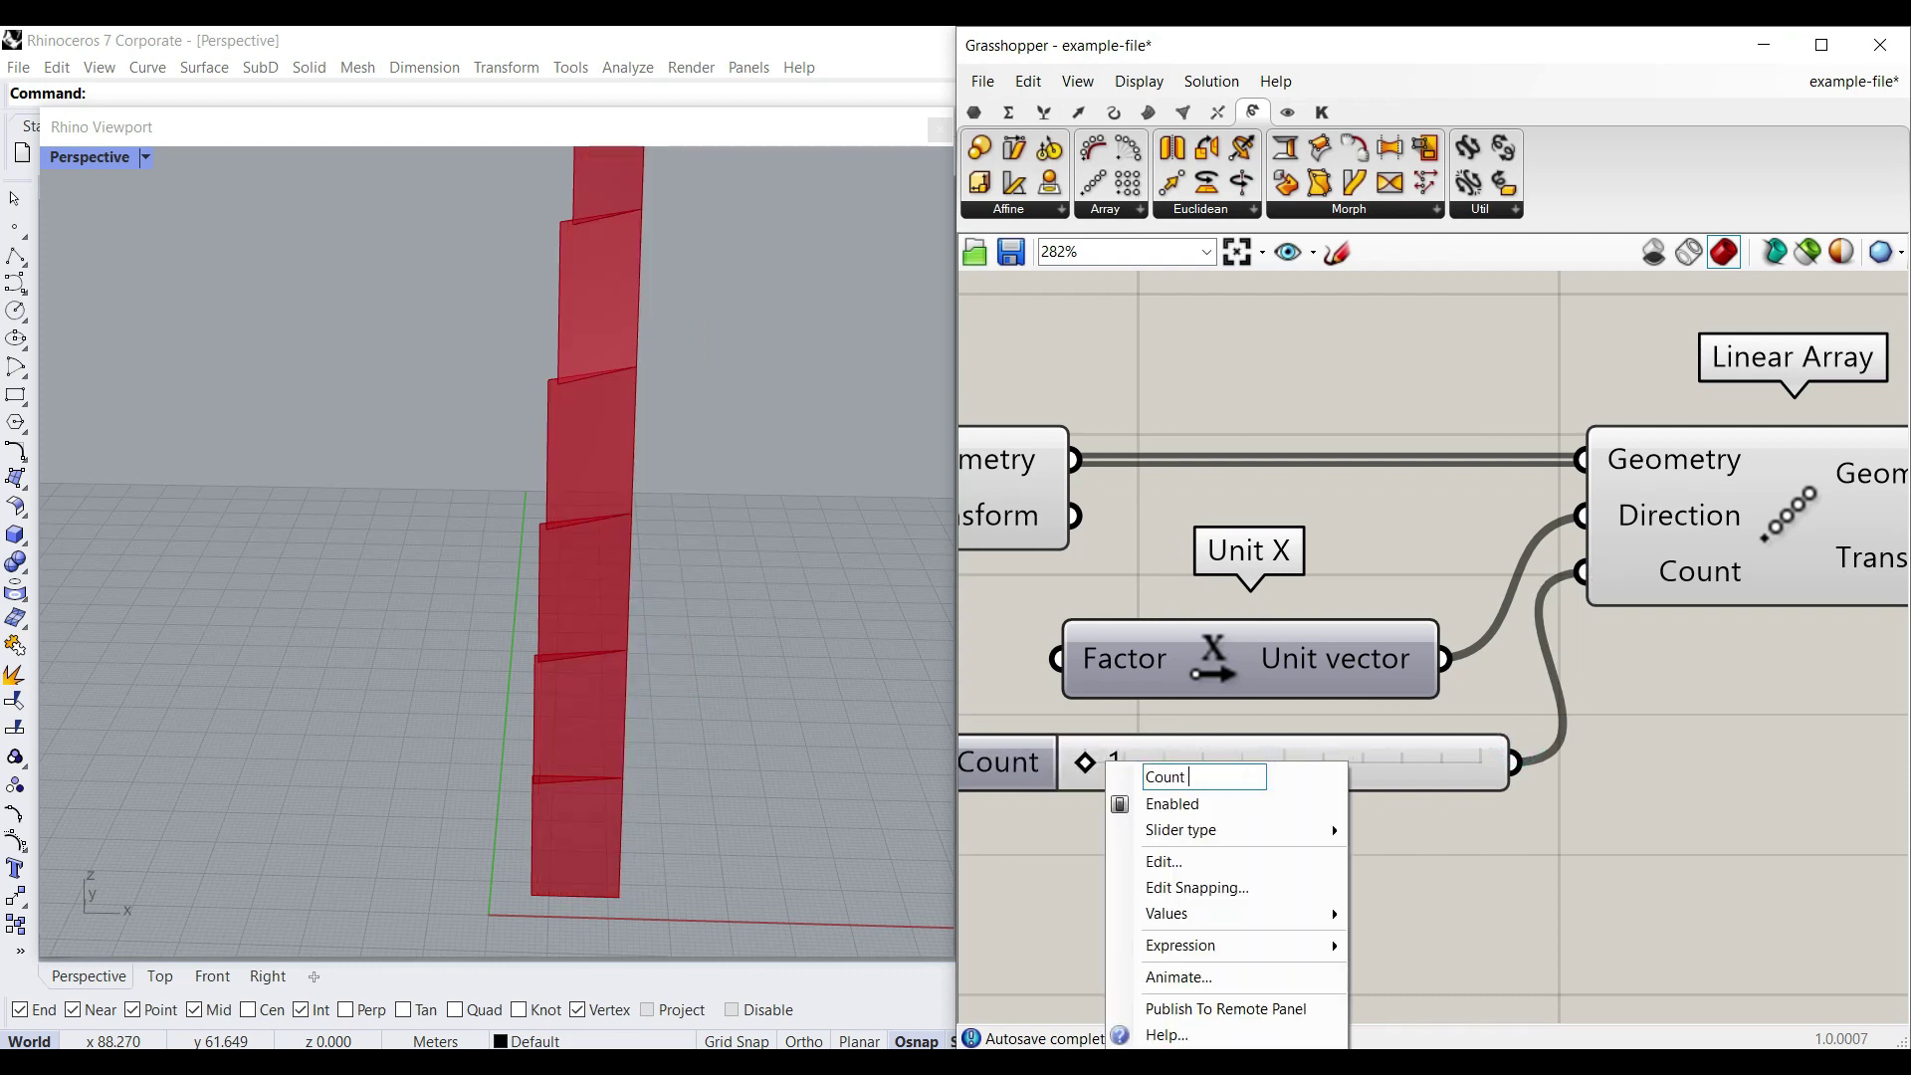
type(" X")
left_click(1321, 553)
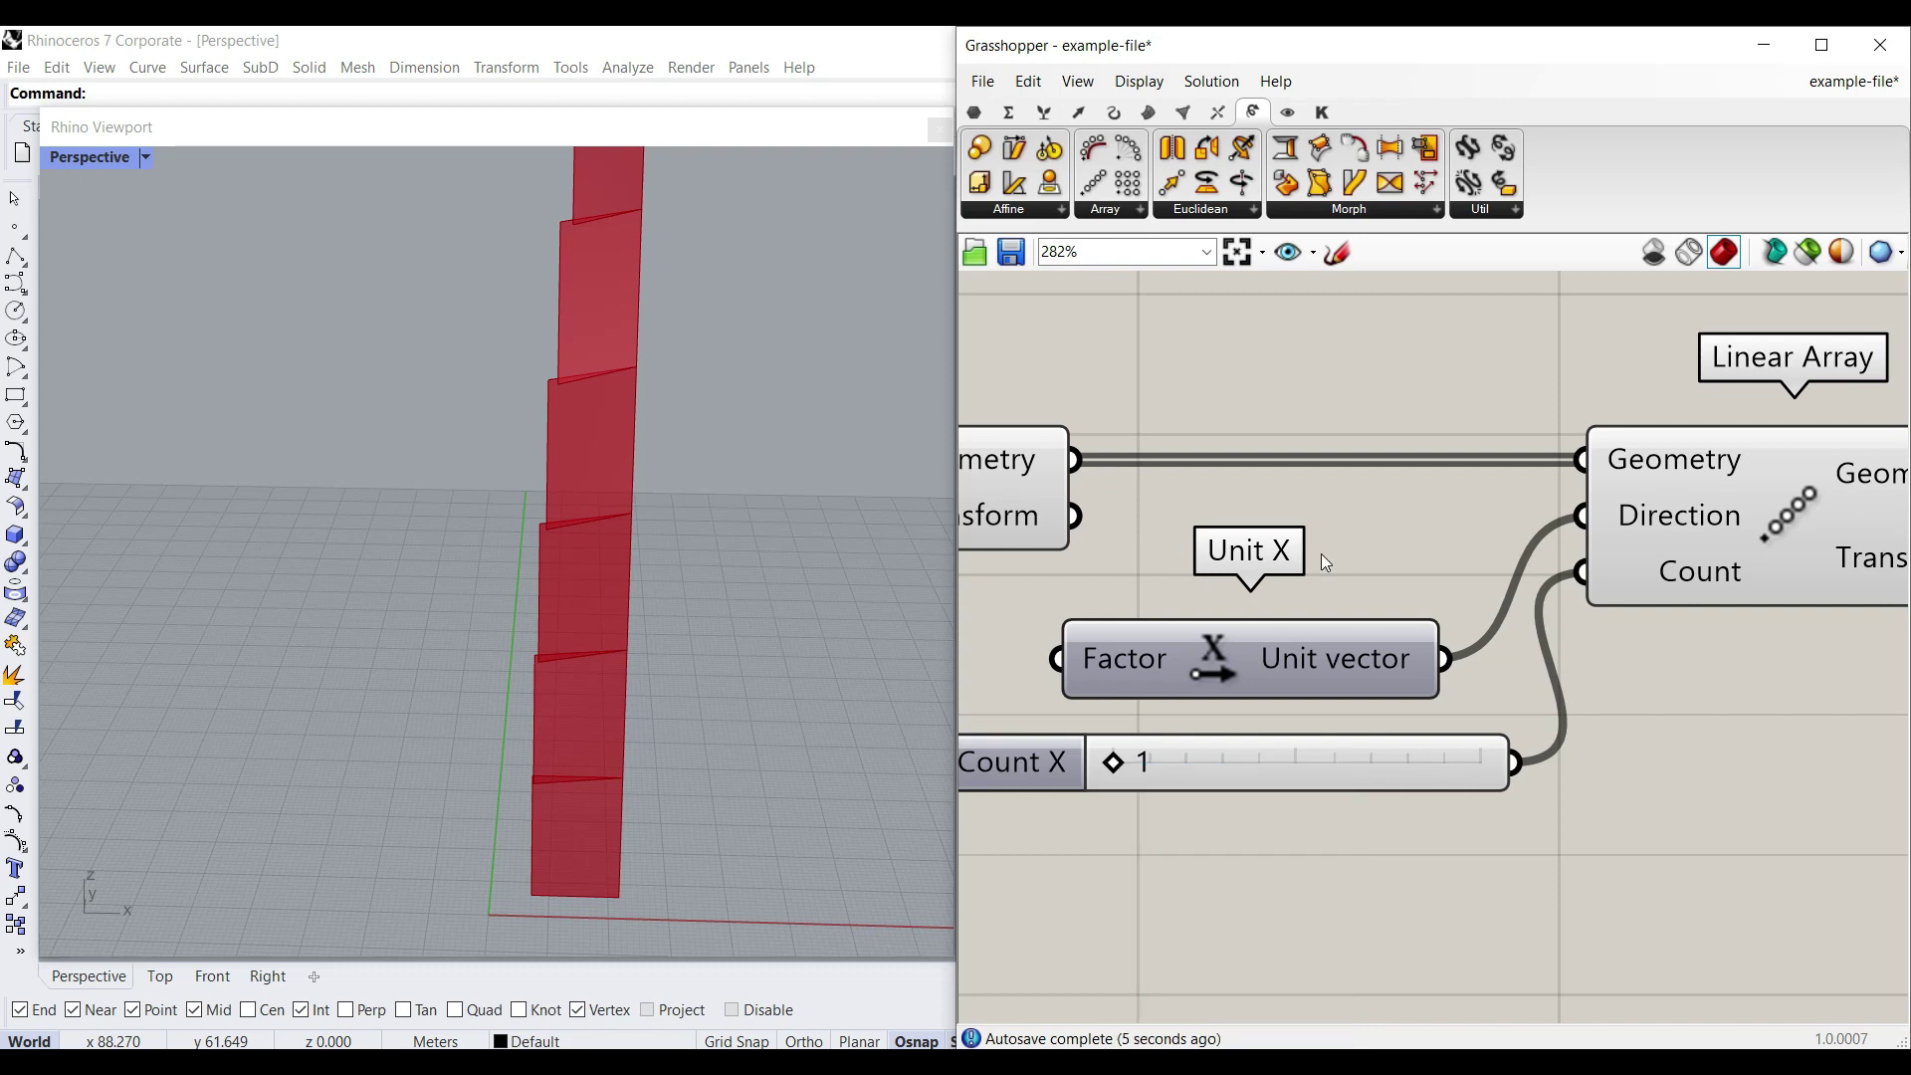
Step: Turn off the preview of the Move component
right_click_drag(1171, 604, 1426, 616)
scroll(1428, 622, "down", 2)
right_click(1156, 508)
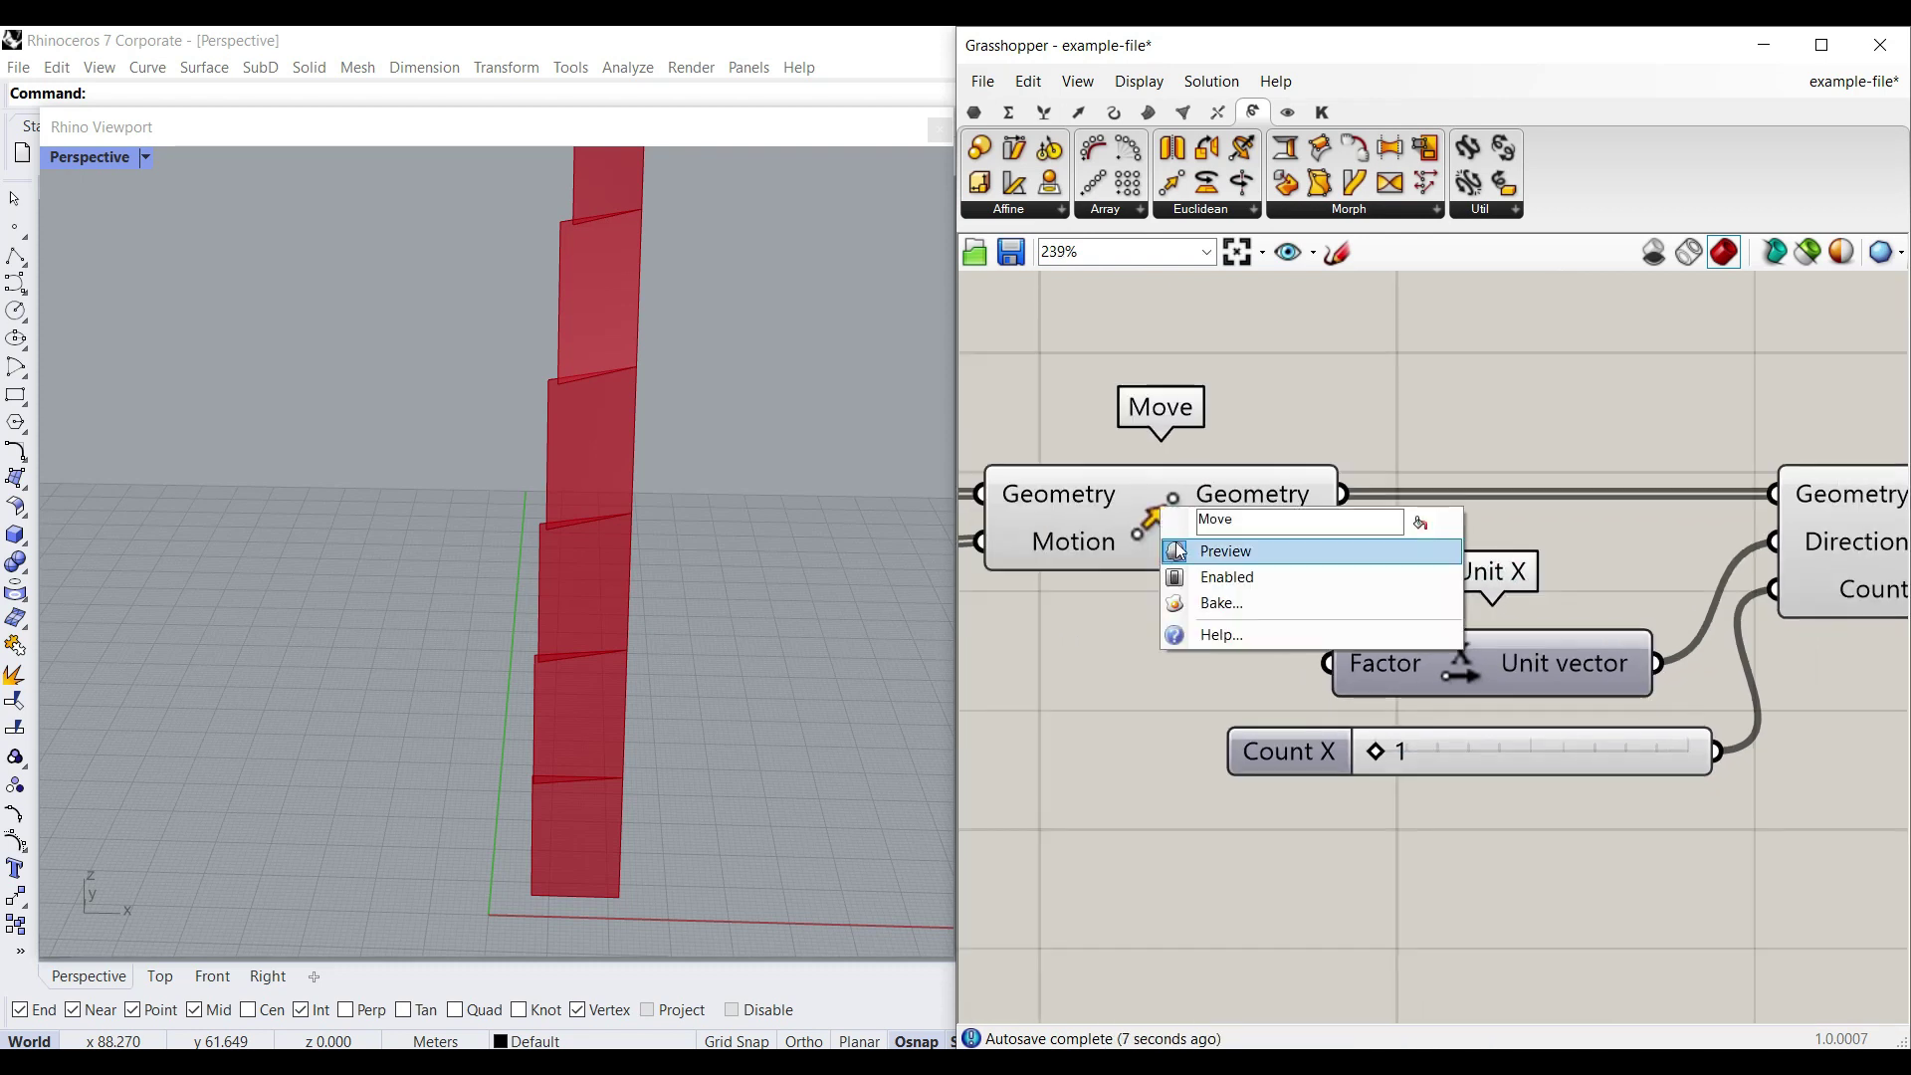
left_click(1174, 545)
scroll(1193, 635, "down", 3)
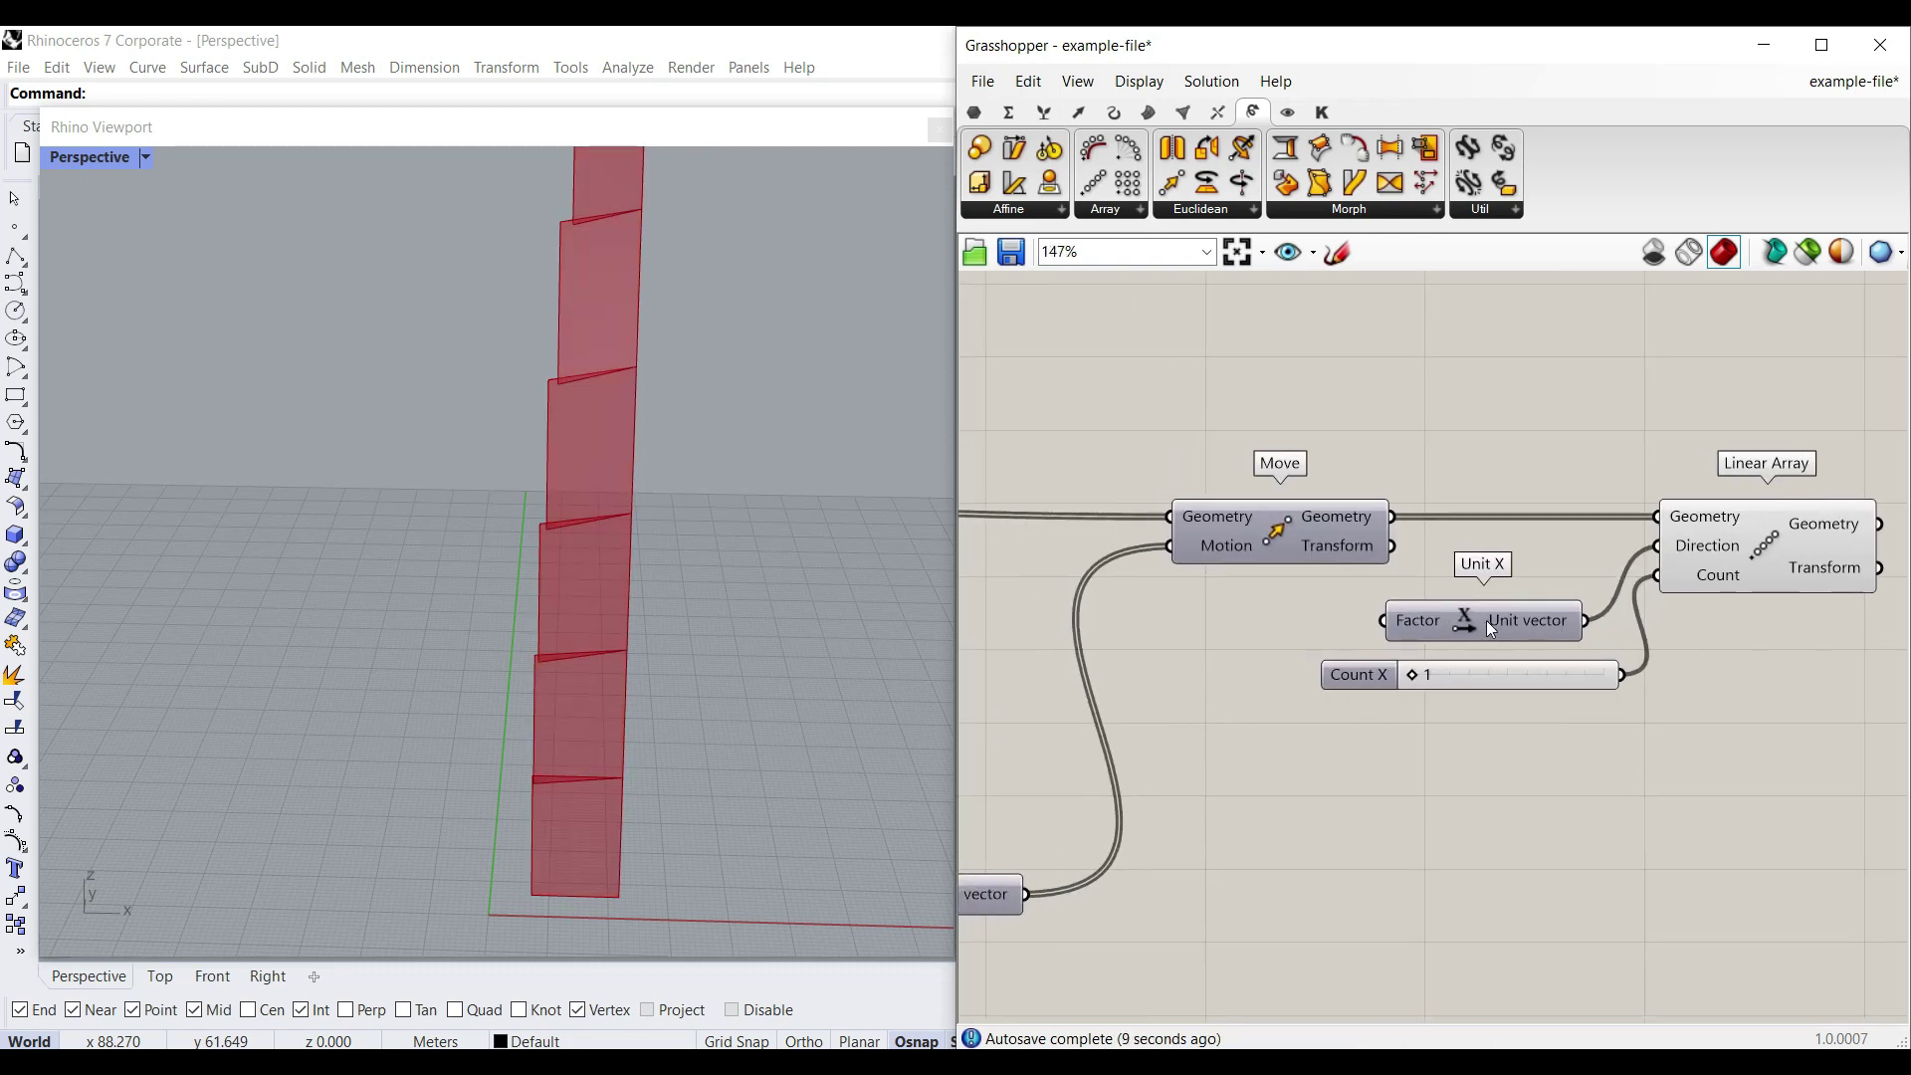
Step: Duplicate the List Item component with its index slider and place the copies below the Count X slider
scroll(537, 891, "up", 2)
scroll(528, 906, "up", 3)
right_click_drag(1077, 712, 1604, 676)
scroll(1414, 681, "down", 4)
scroll(1453, 662, "up", 5)
left_click(1413, 662)
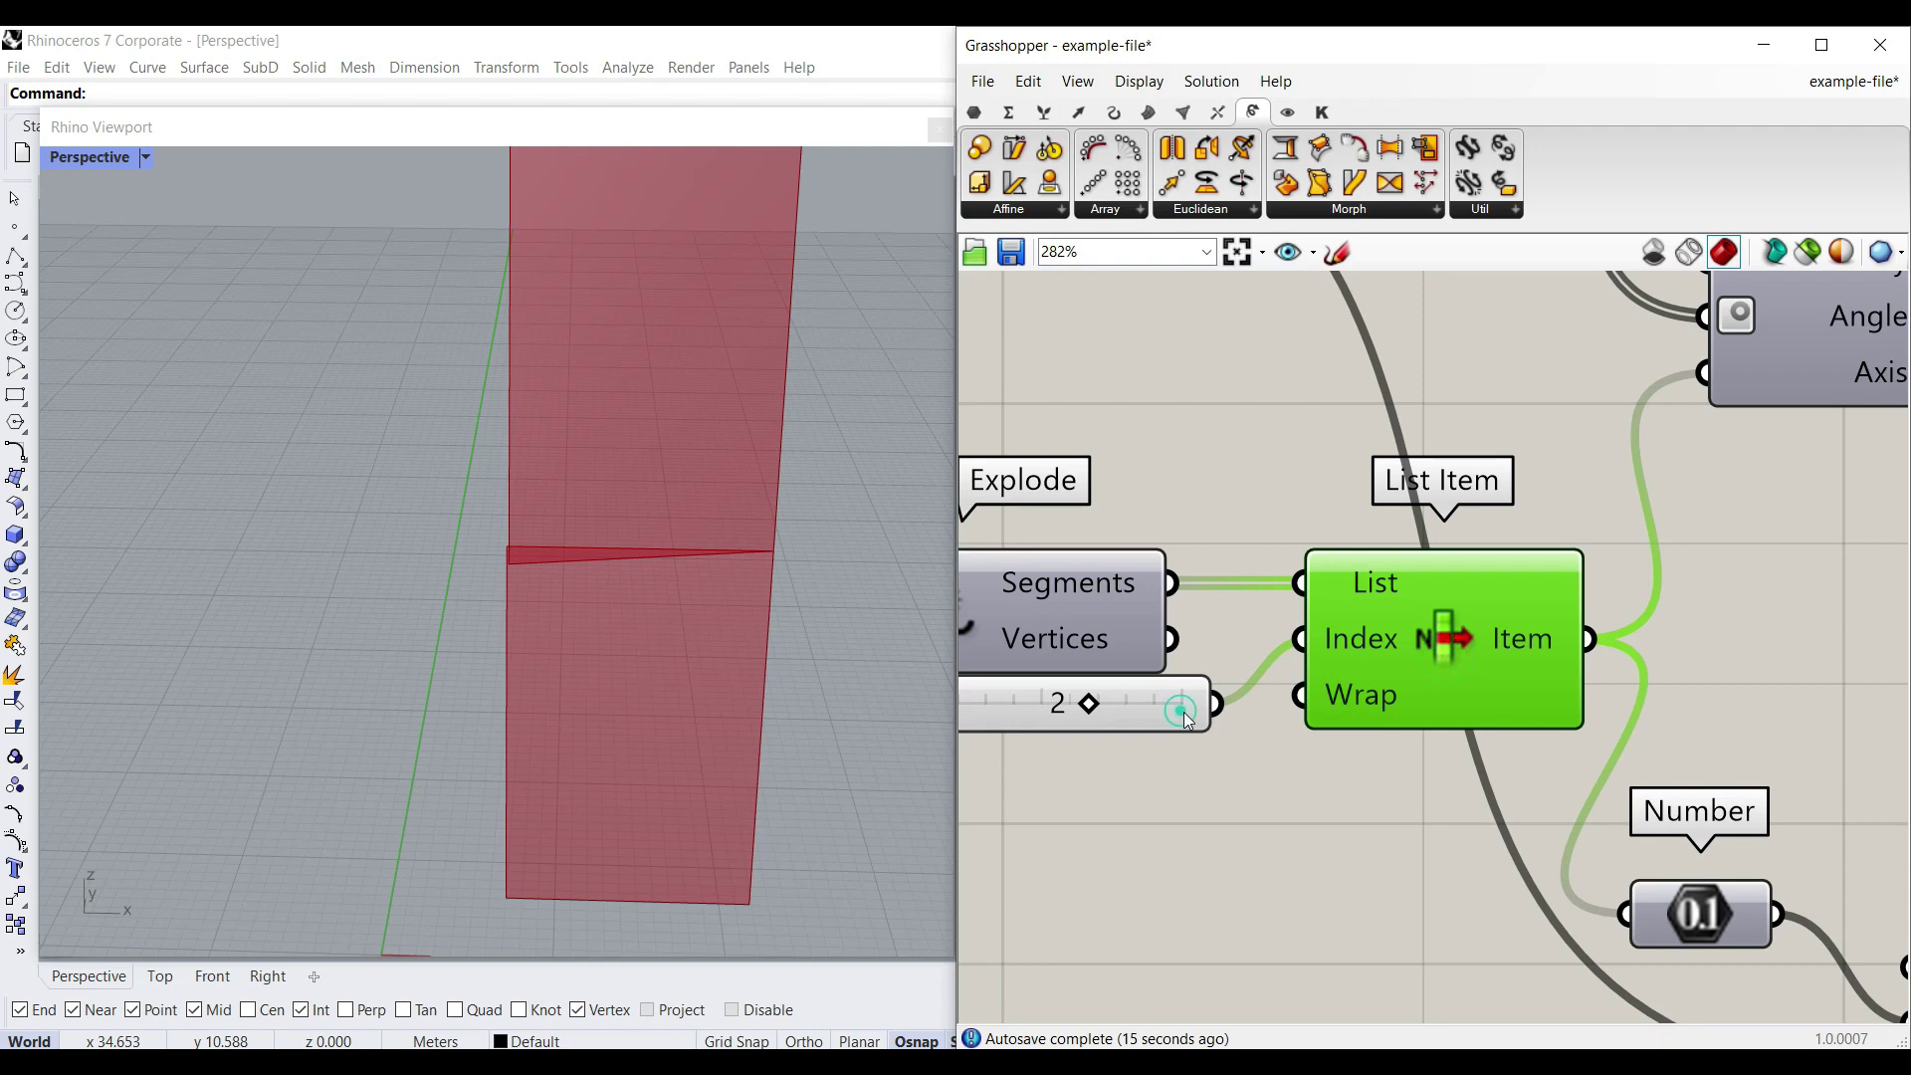
left_click(1157, 709, "shift")
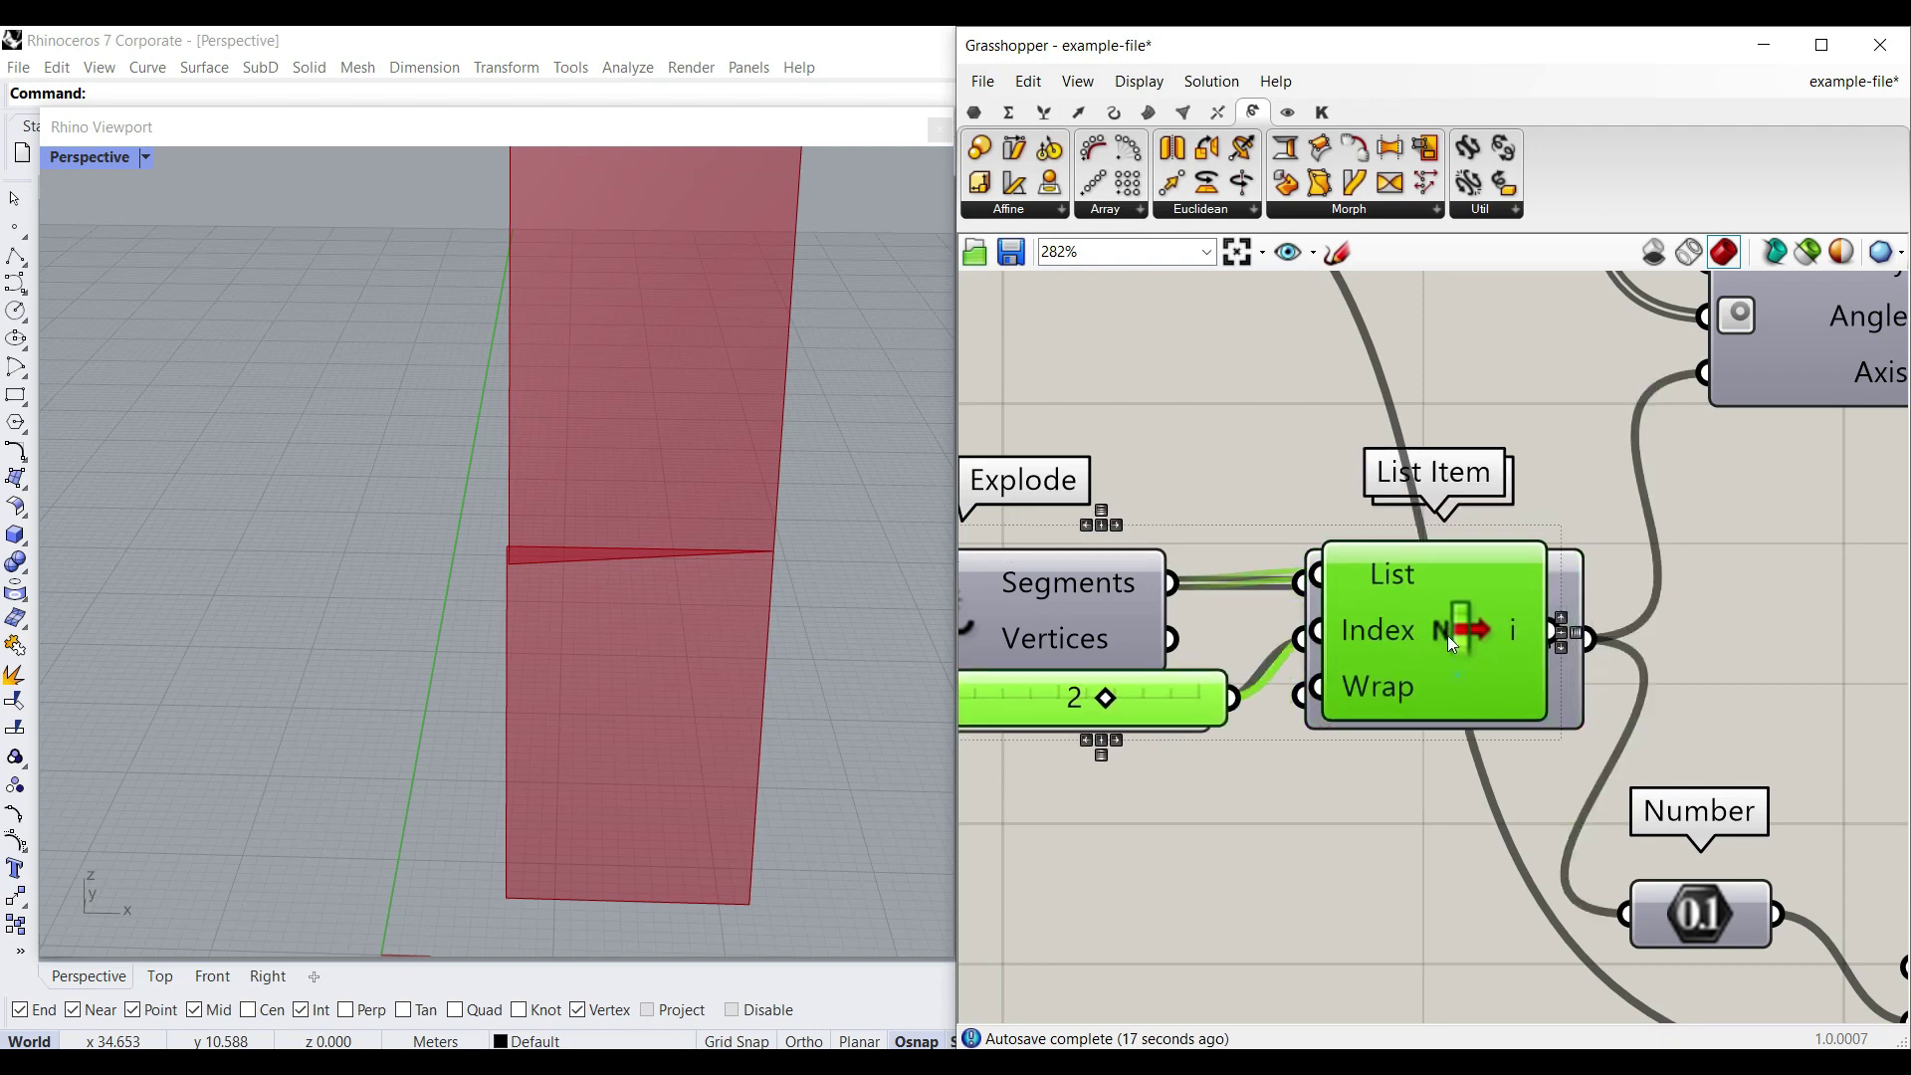
scroll(1447, 635, "down", 7)
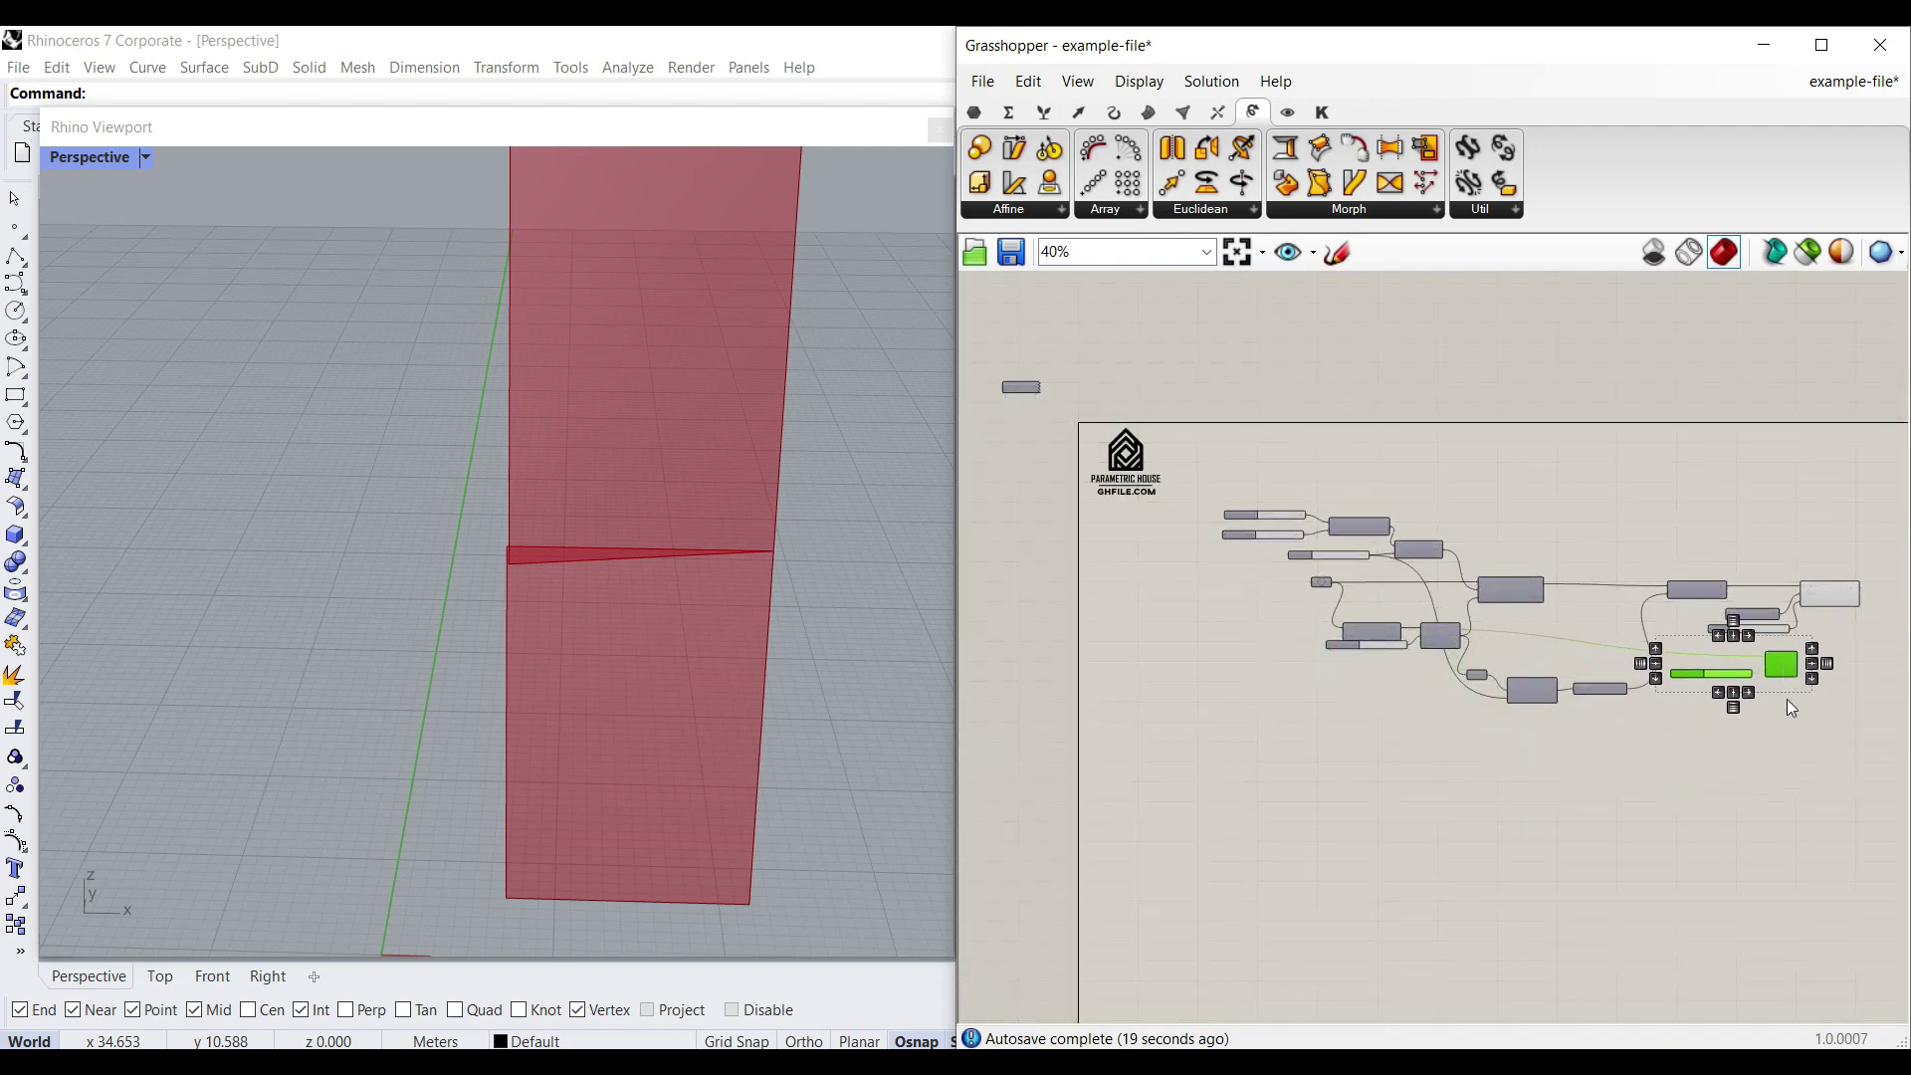
left_click(1787, 699)
Step: Set the index slider of the duplicated List Item to 1 to pick the panel's other edge
scroll(1789, 676, "up", 6)
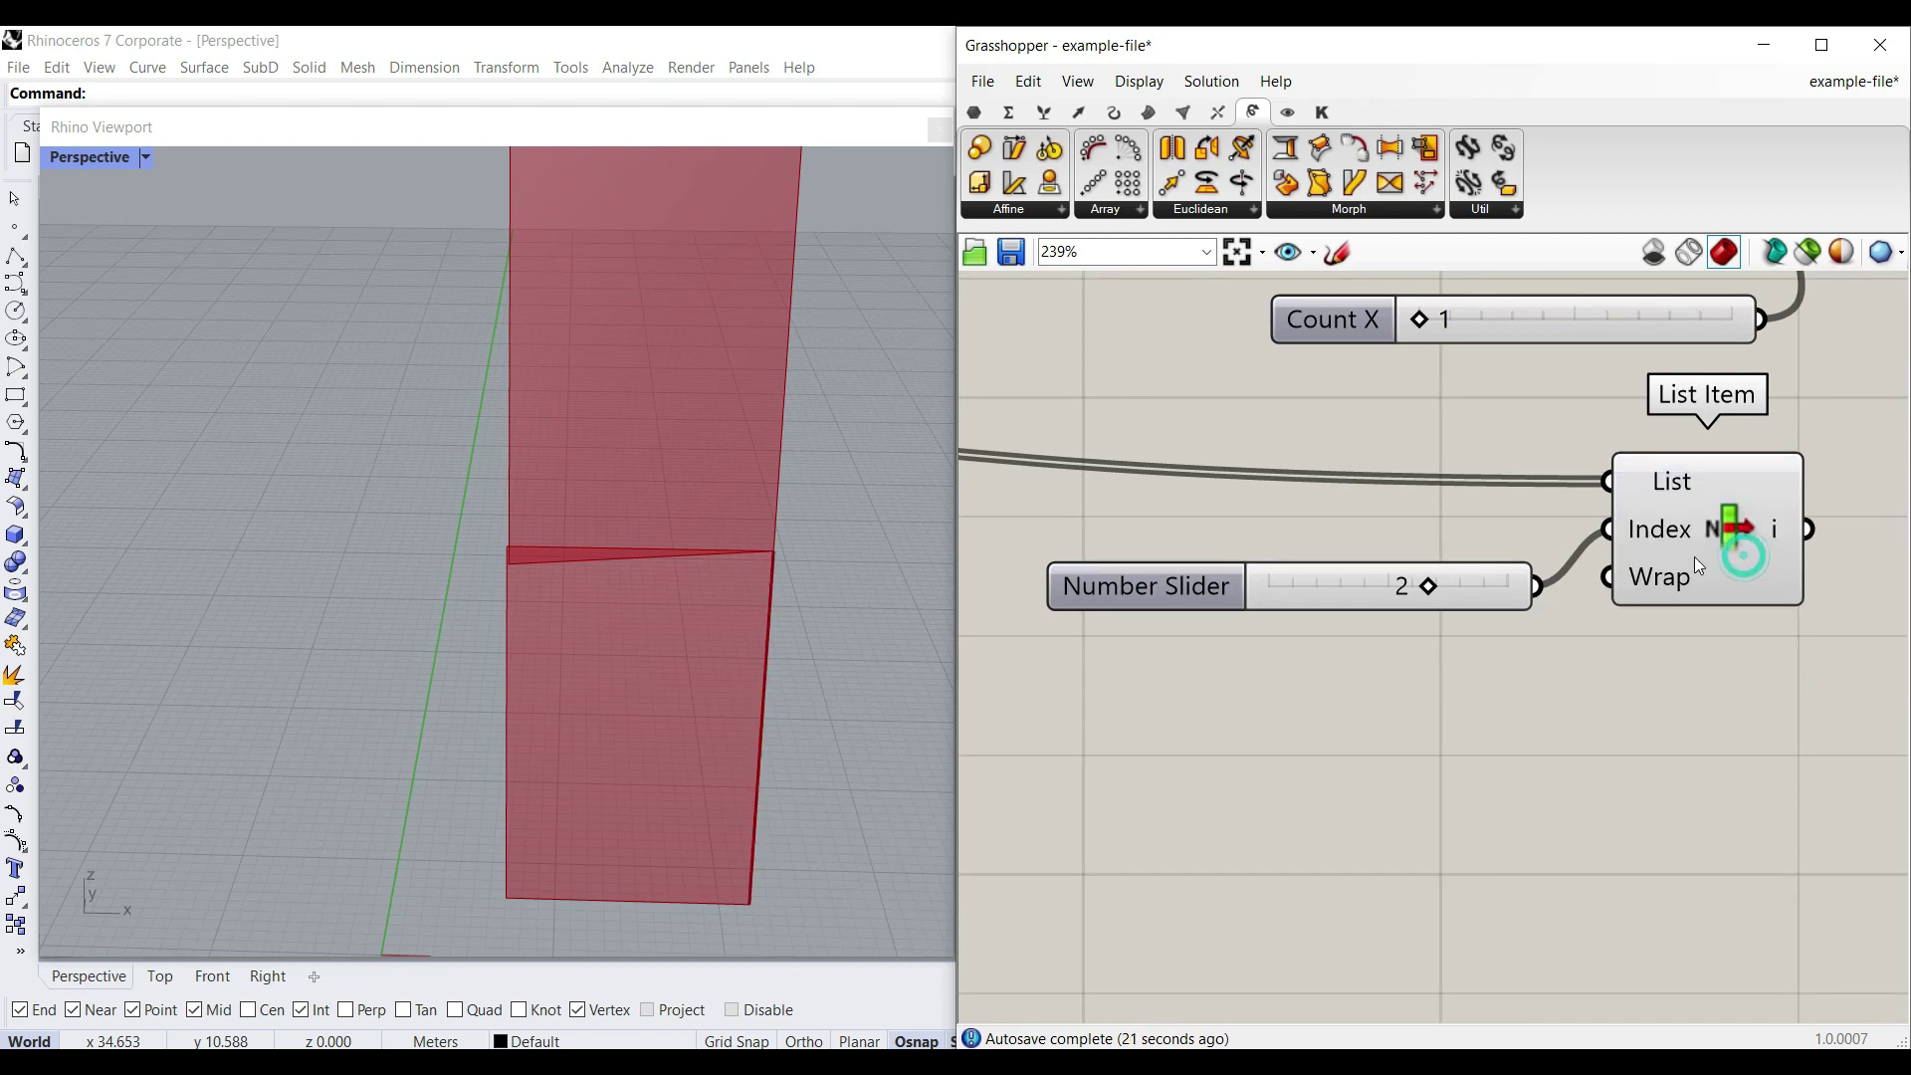
left_click(1736, 558)
left_click_drag(1427, 586, 1344, 588)
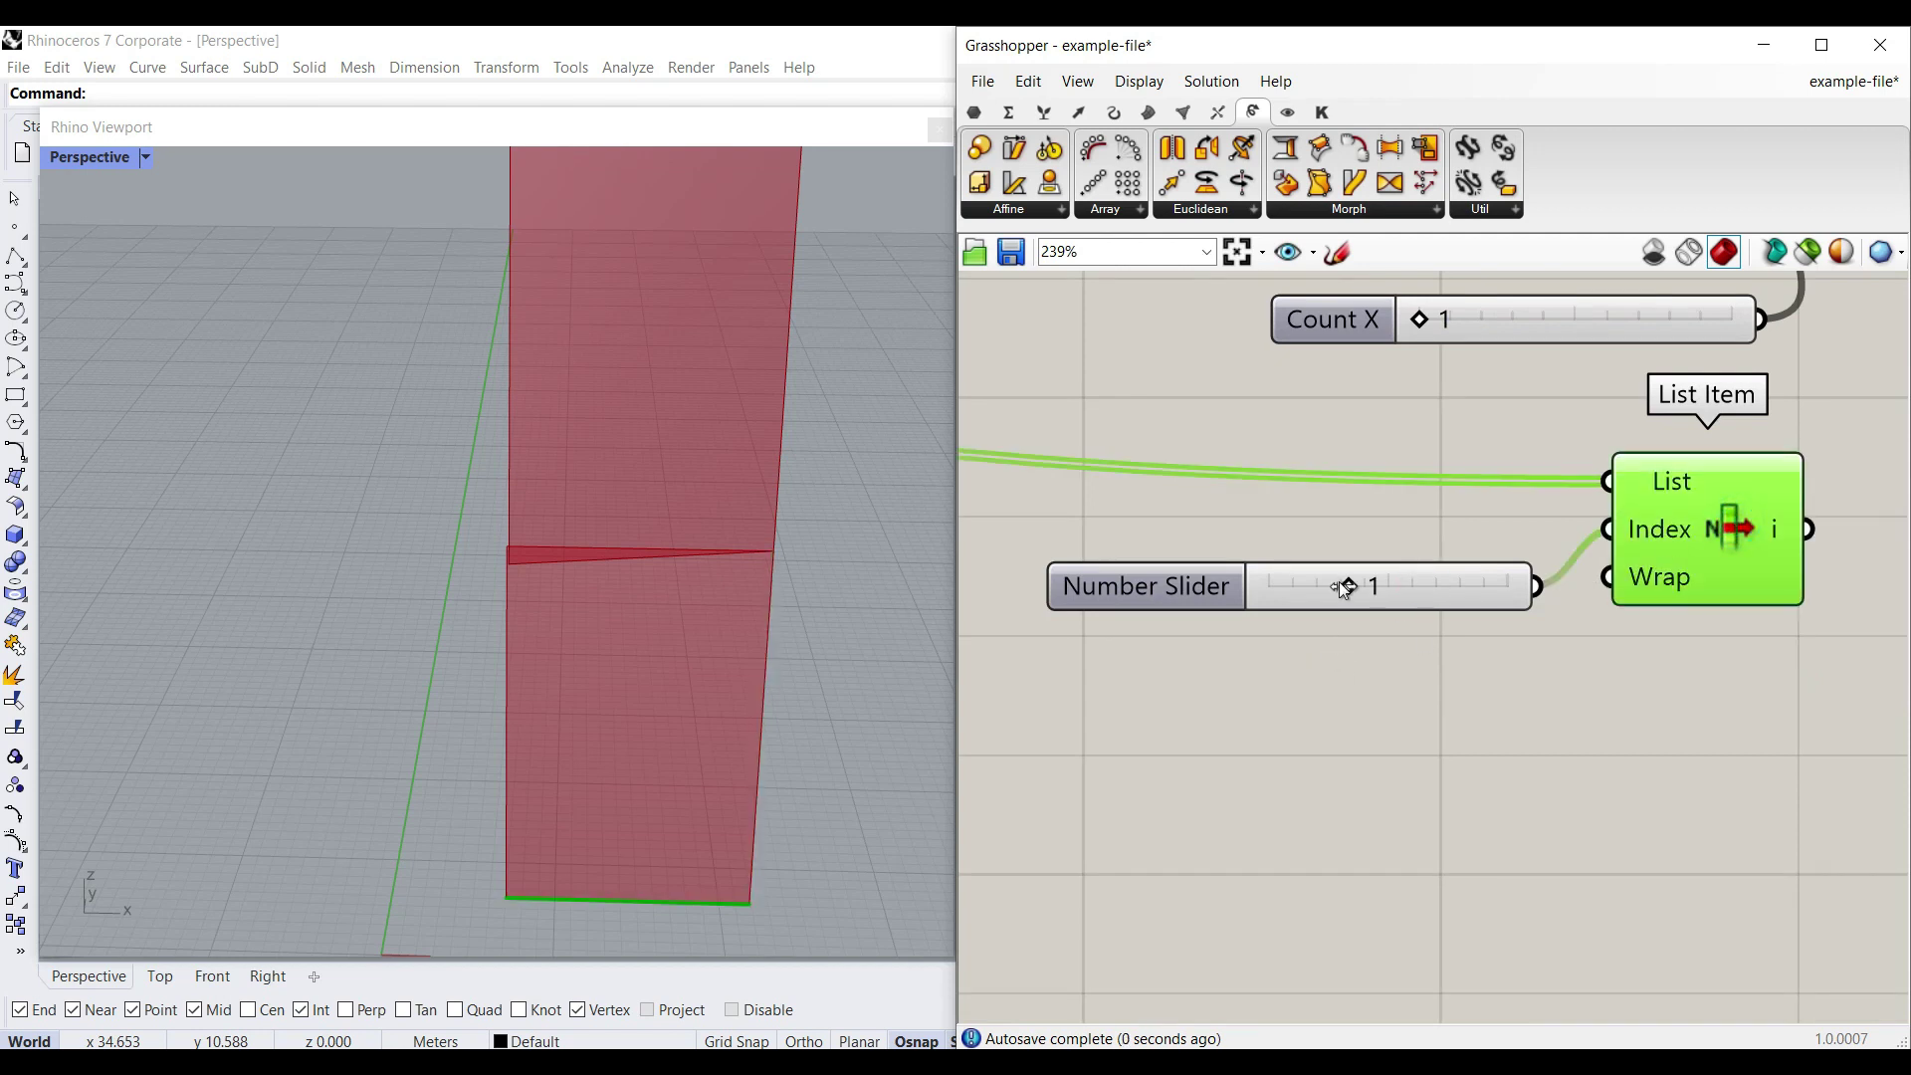
Step: Add a Number parameter and connect the duplicated List Item's output to it
right_click_drag(1664, 612, 1292, 623)
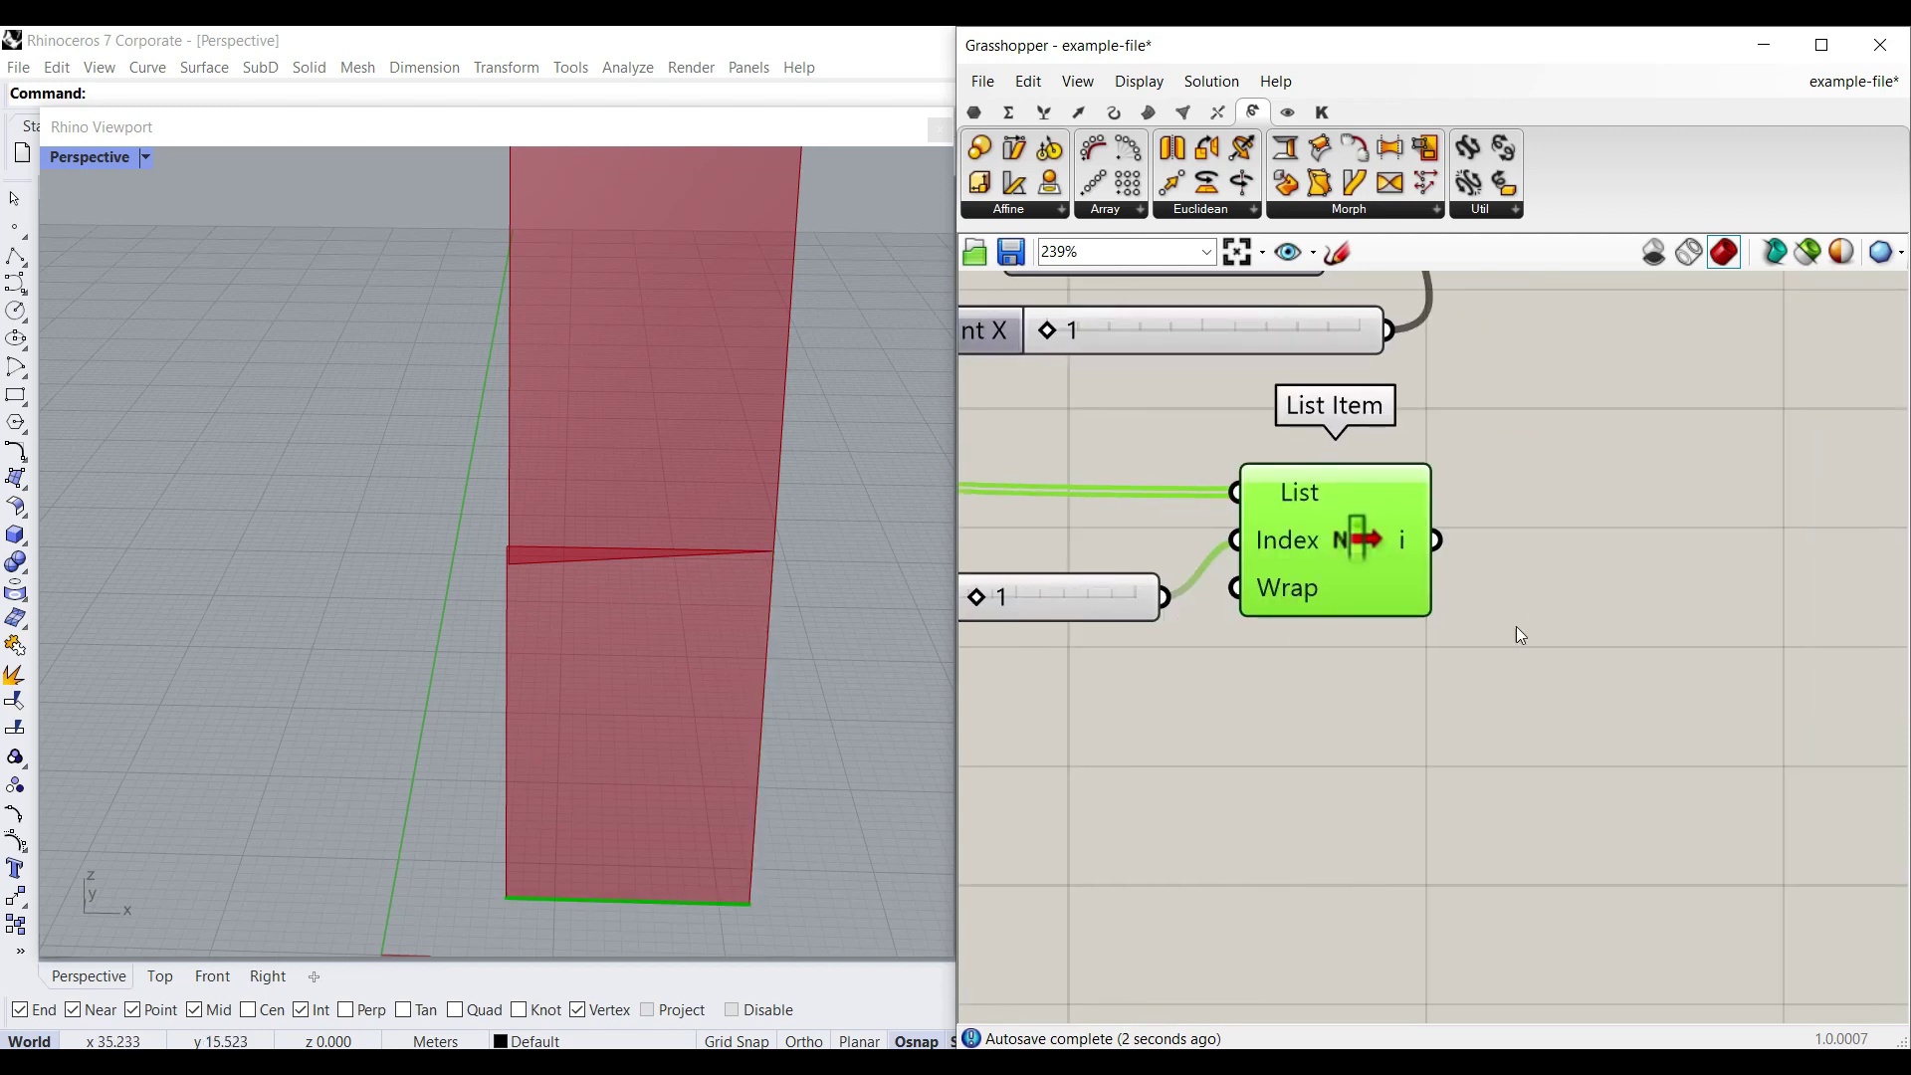
right_click_drag(1514, 631, 1453, 700)
left_click(974, 112)
left_click_drag(1232, 147, 1496, 609)
left_click_drag(1366, 608, 1437, 609)
right_click_drag(1564, 556, 1471, 667)
scroll(1475, 683, "down", 3)
Step: Shift the Linear Array, Unit X and Count X components away and connect the new Number parameter to the Unit X Factor input
left_click_drag(1569, 601, 1232, 414)
left_click_drag(1480, 448, 1855, 452)
left_click(1583, 756)
left_click_drag(1468, 713, 1464, 534)
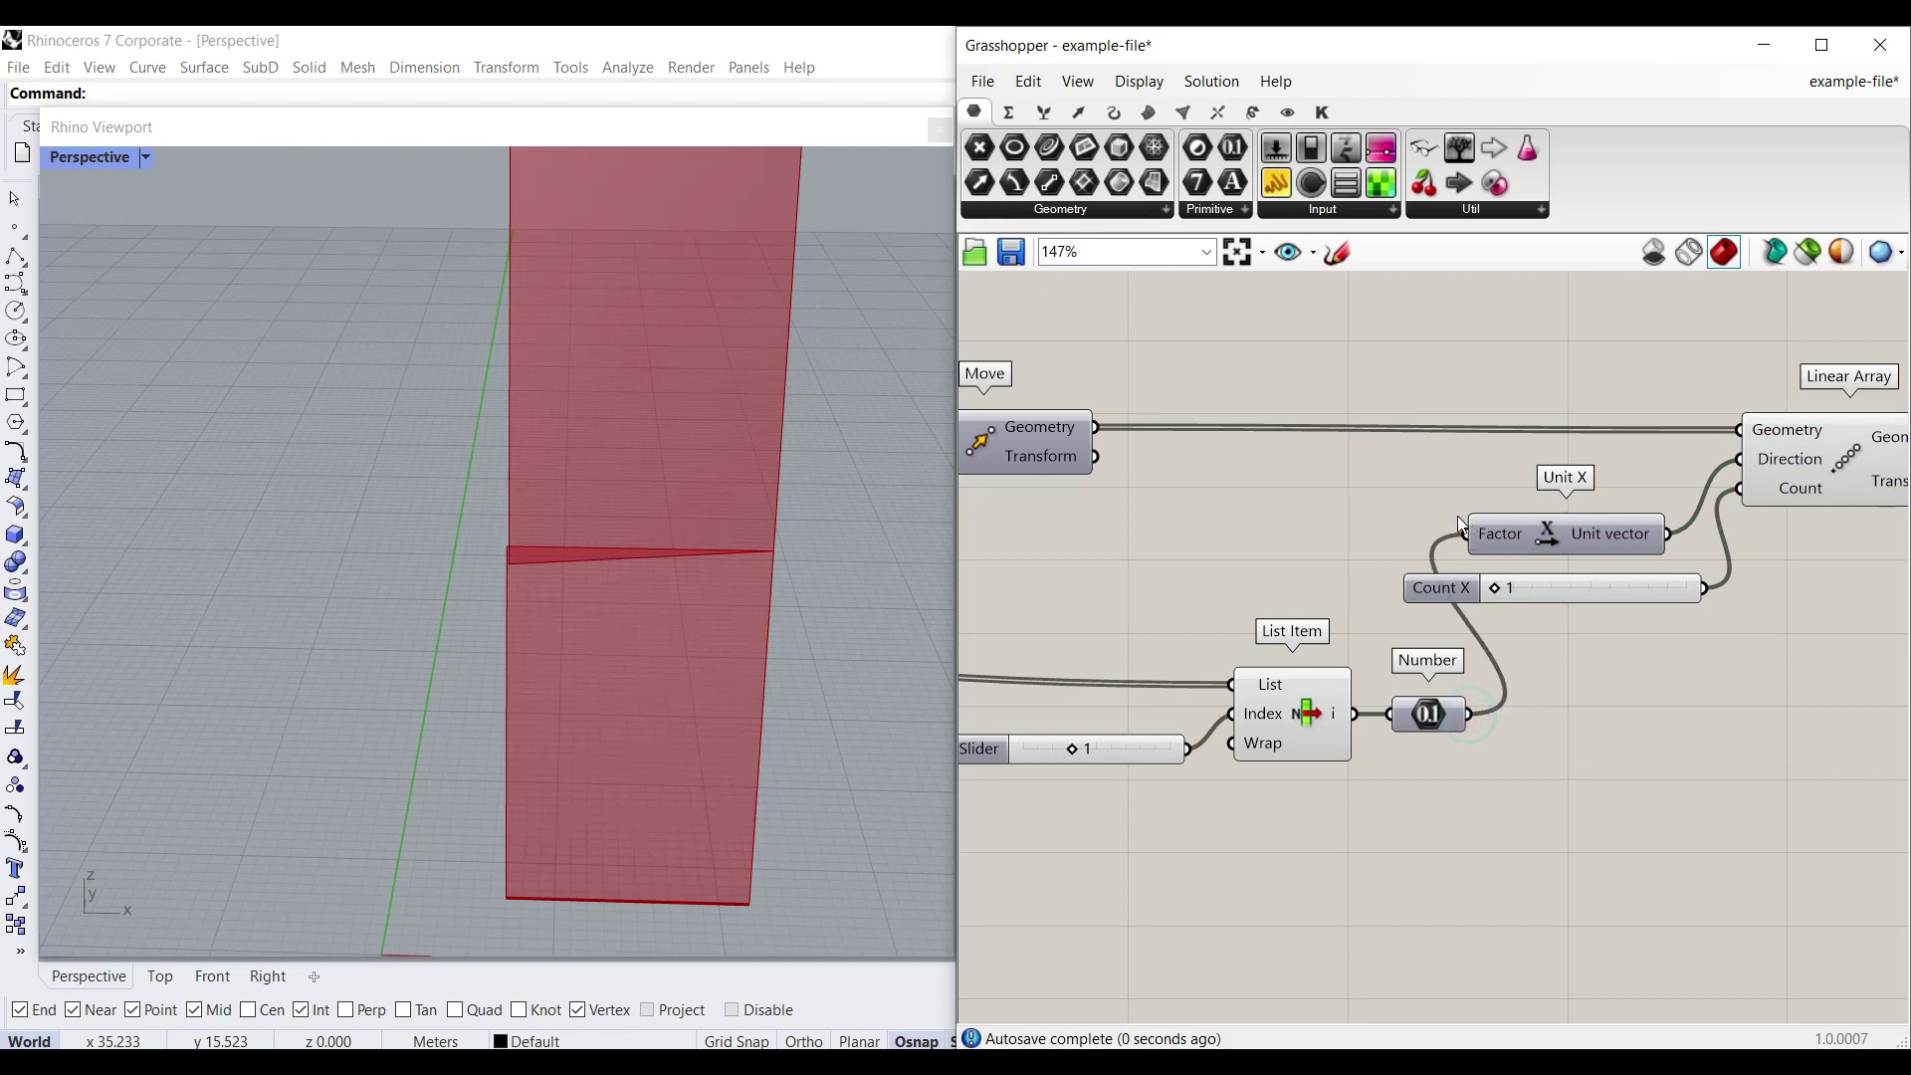
Step: Set the Count X slider to 13 to repeat the panel column across the facade
right_click_drag(1776, 584, 1652, 581)
right_click_drag(1496, 712, 1455, 682)
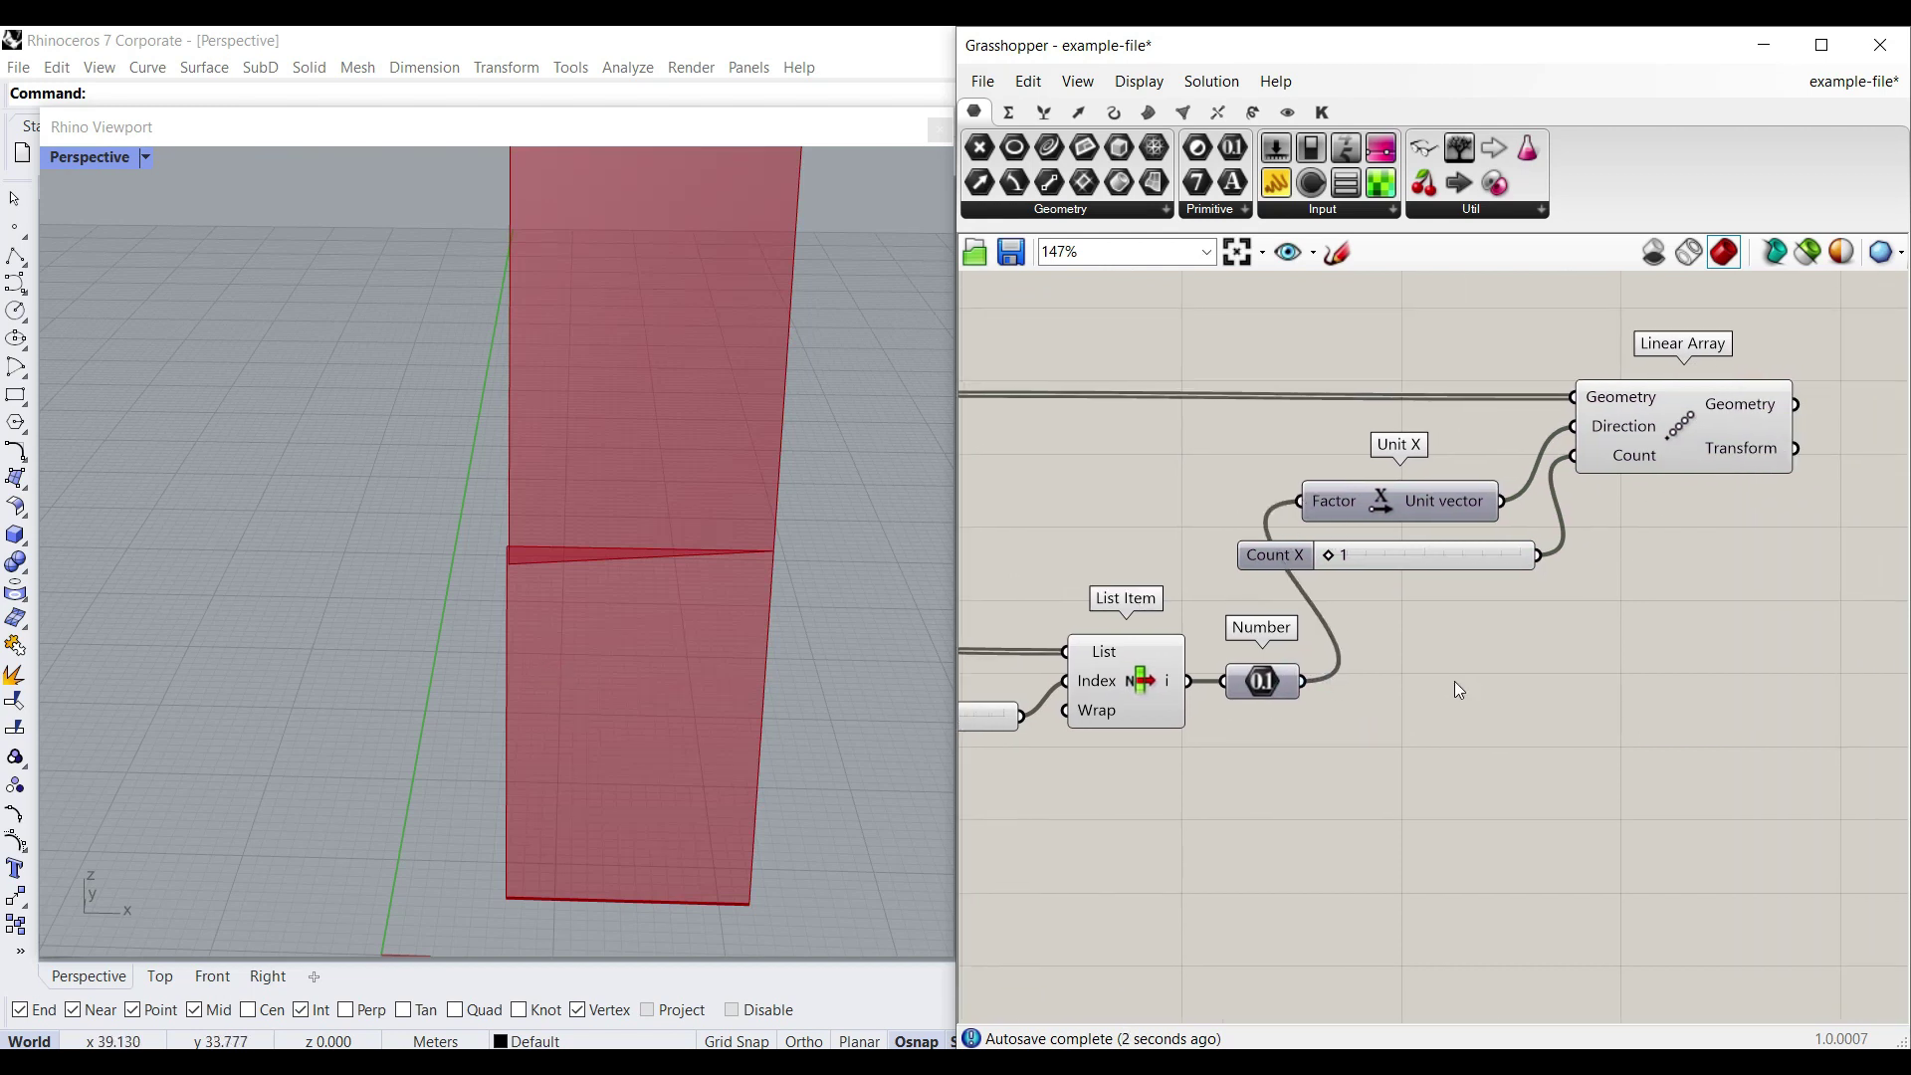
left_click_drag(1334, 557, 1413, 563)
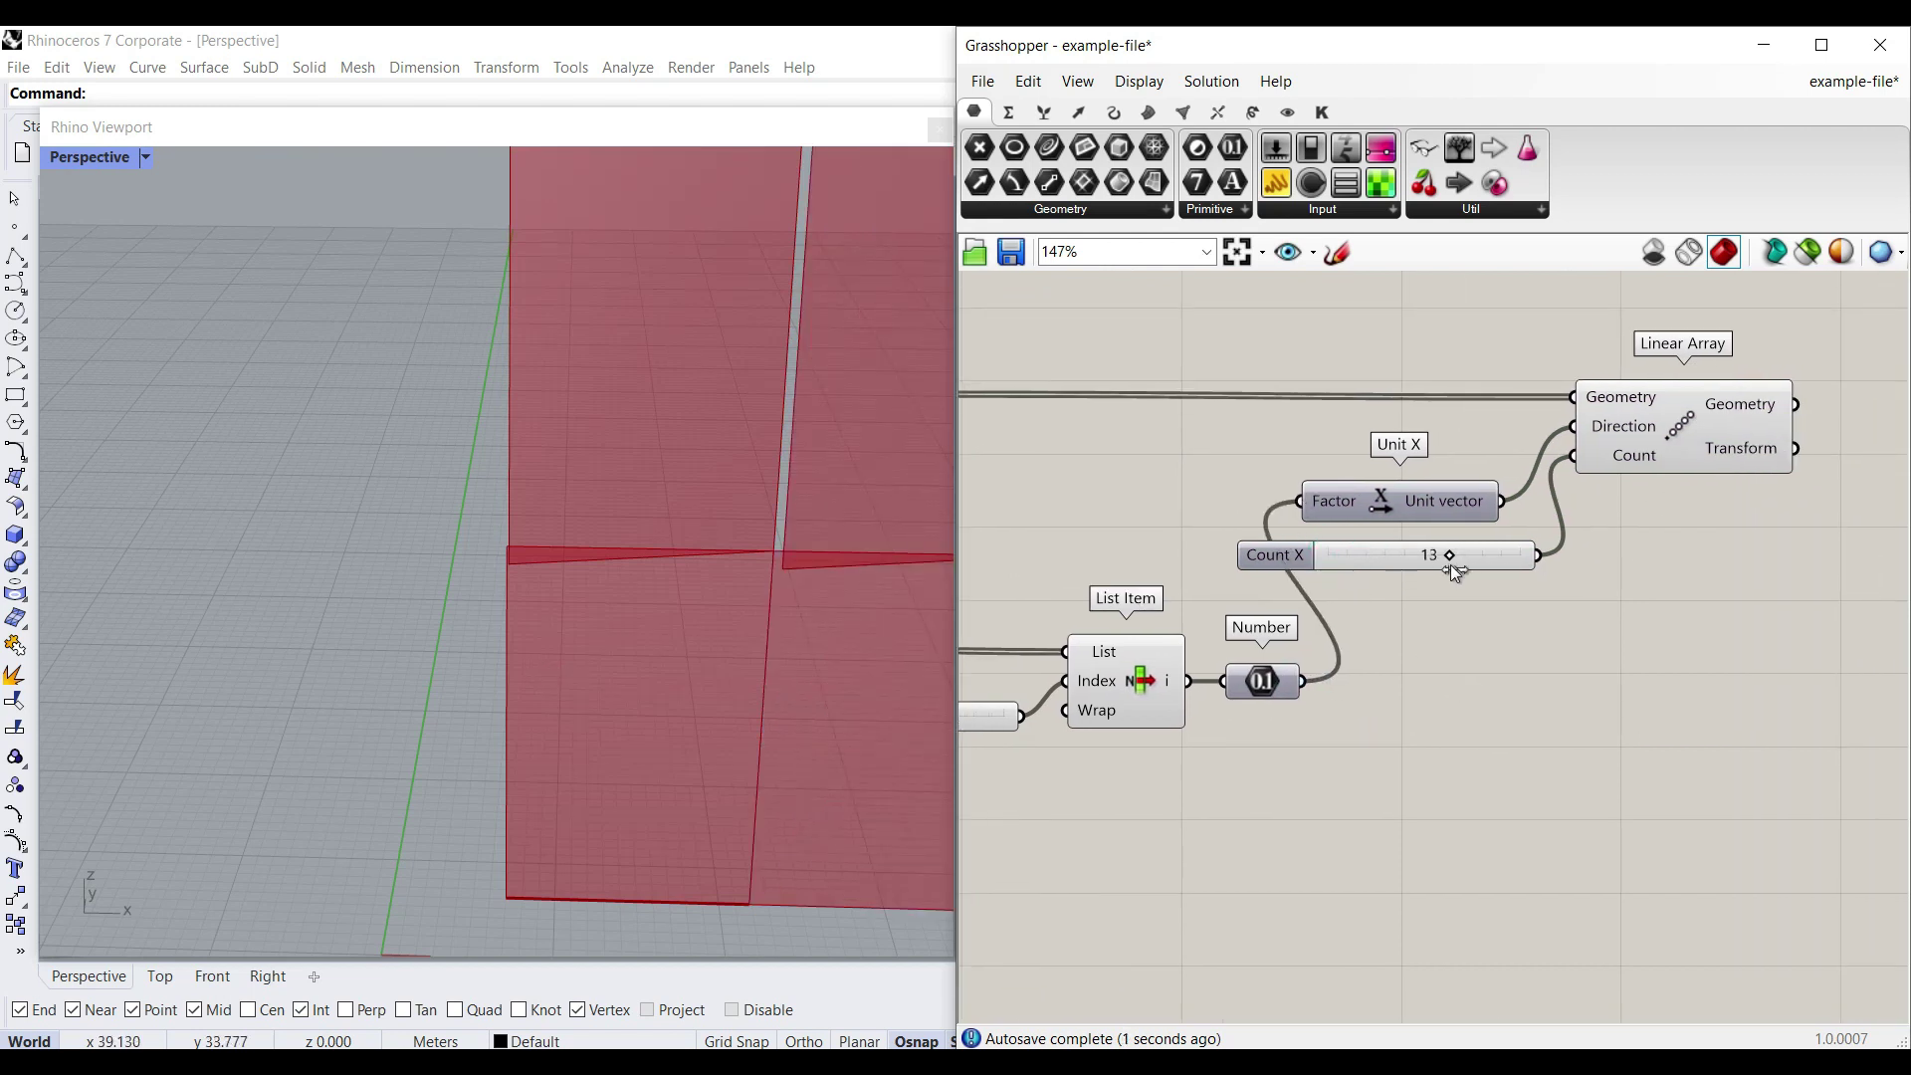
scroll(434, 623, "down", 10)
scroll(1298, 514, "up", 2)
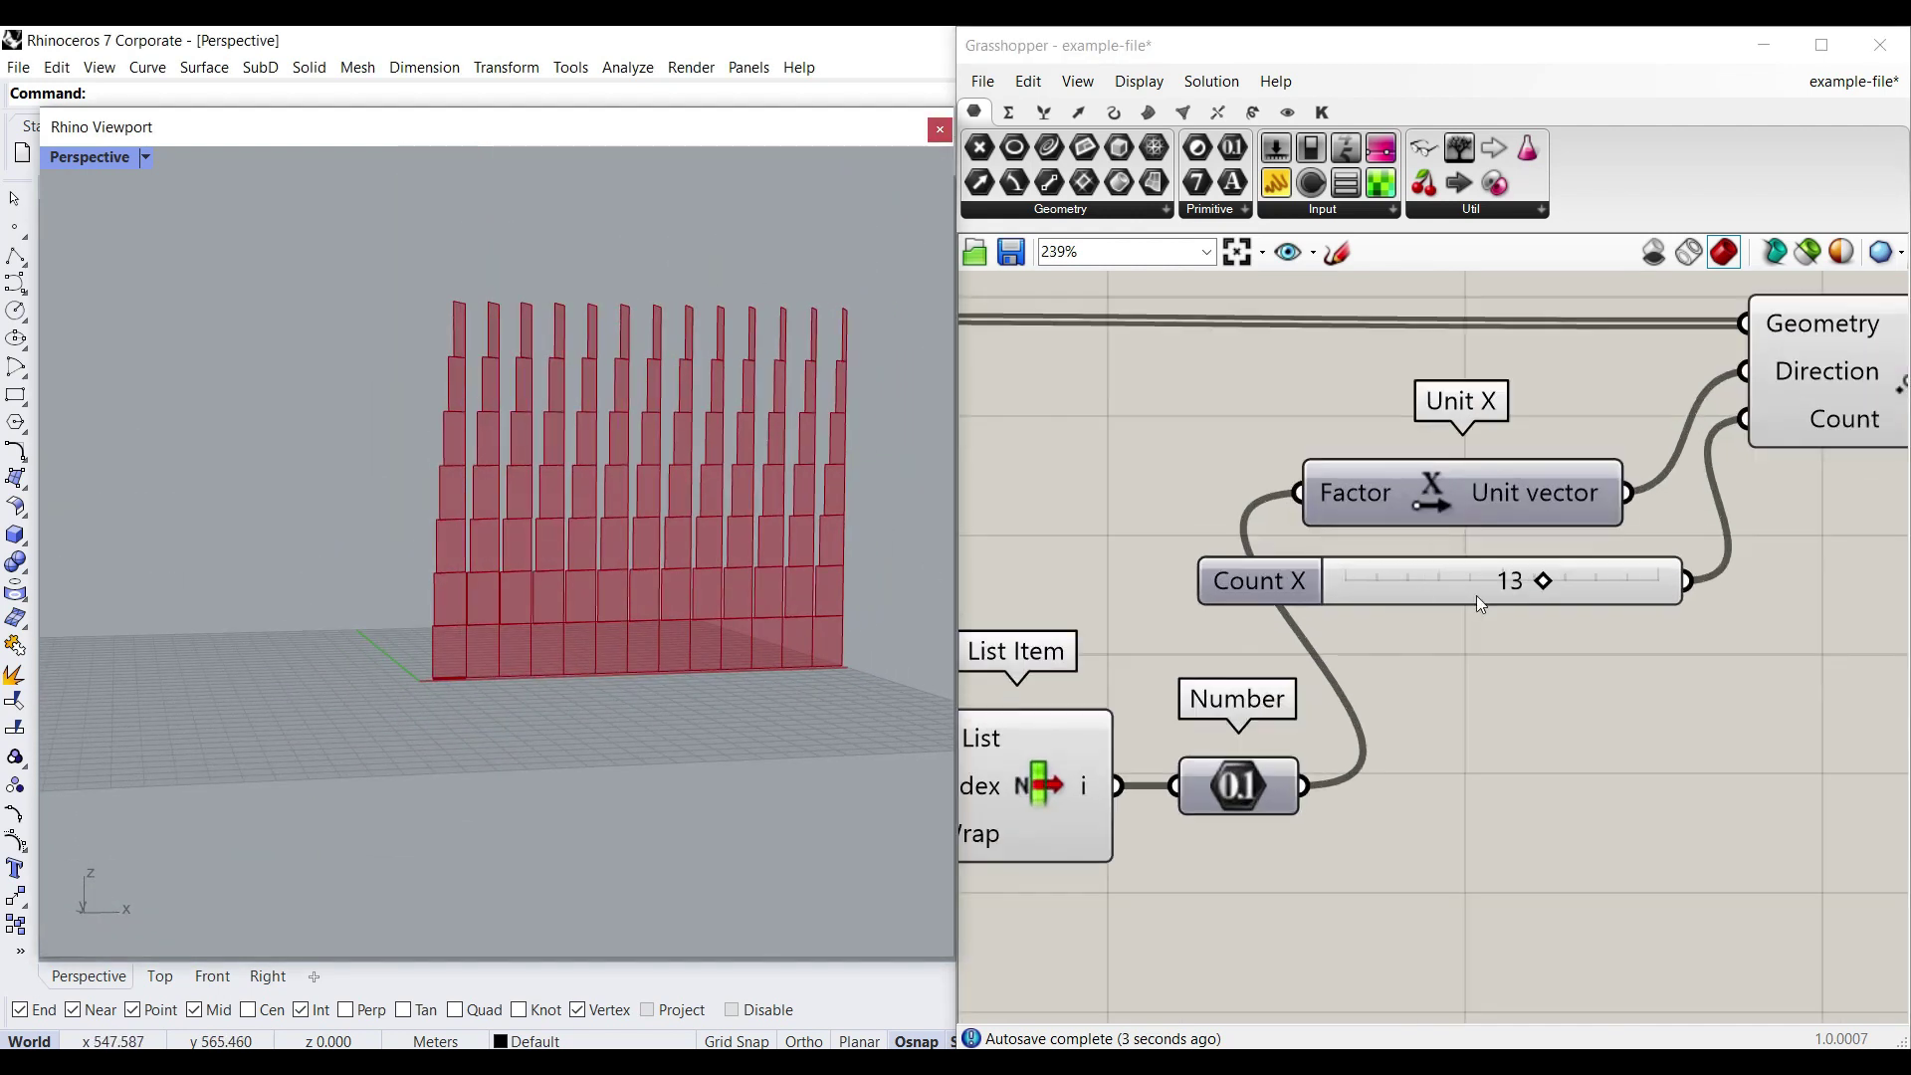
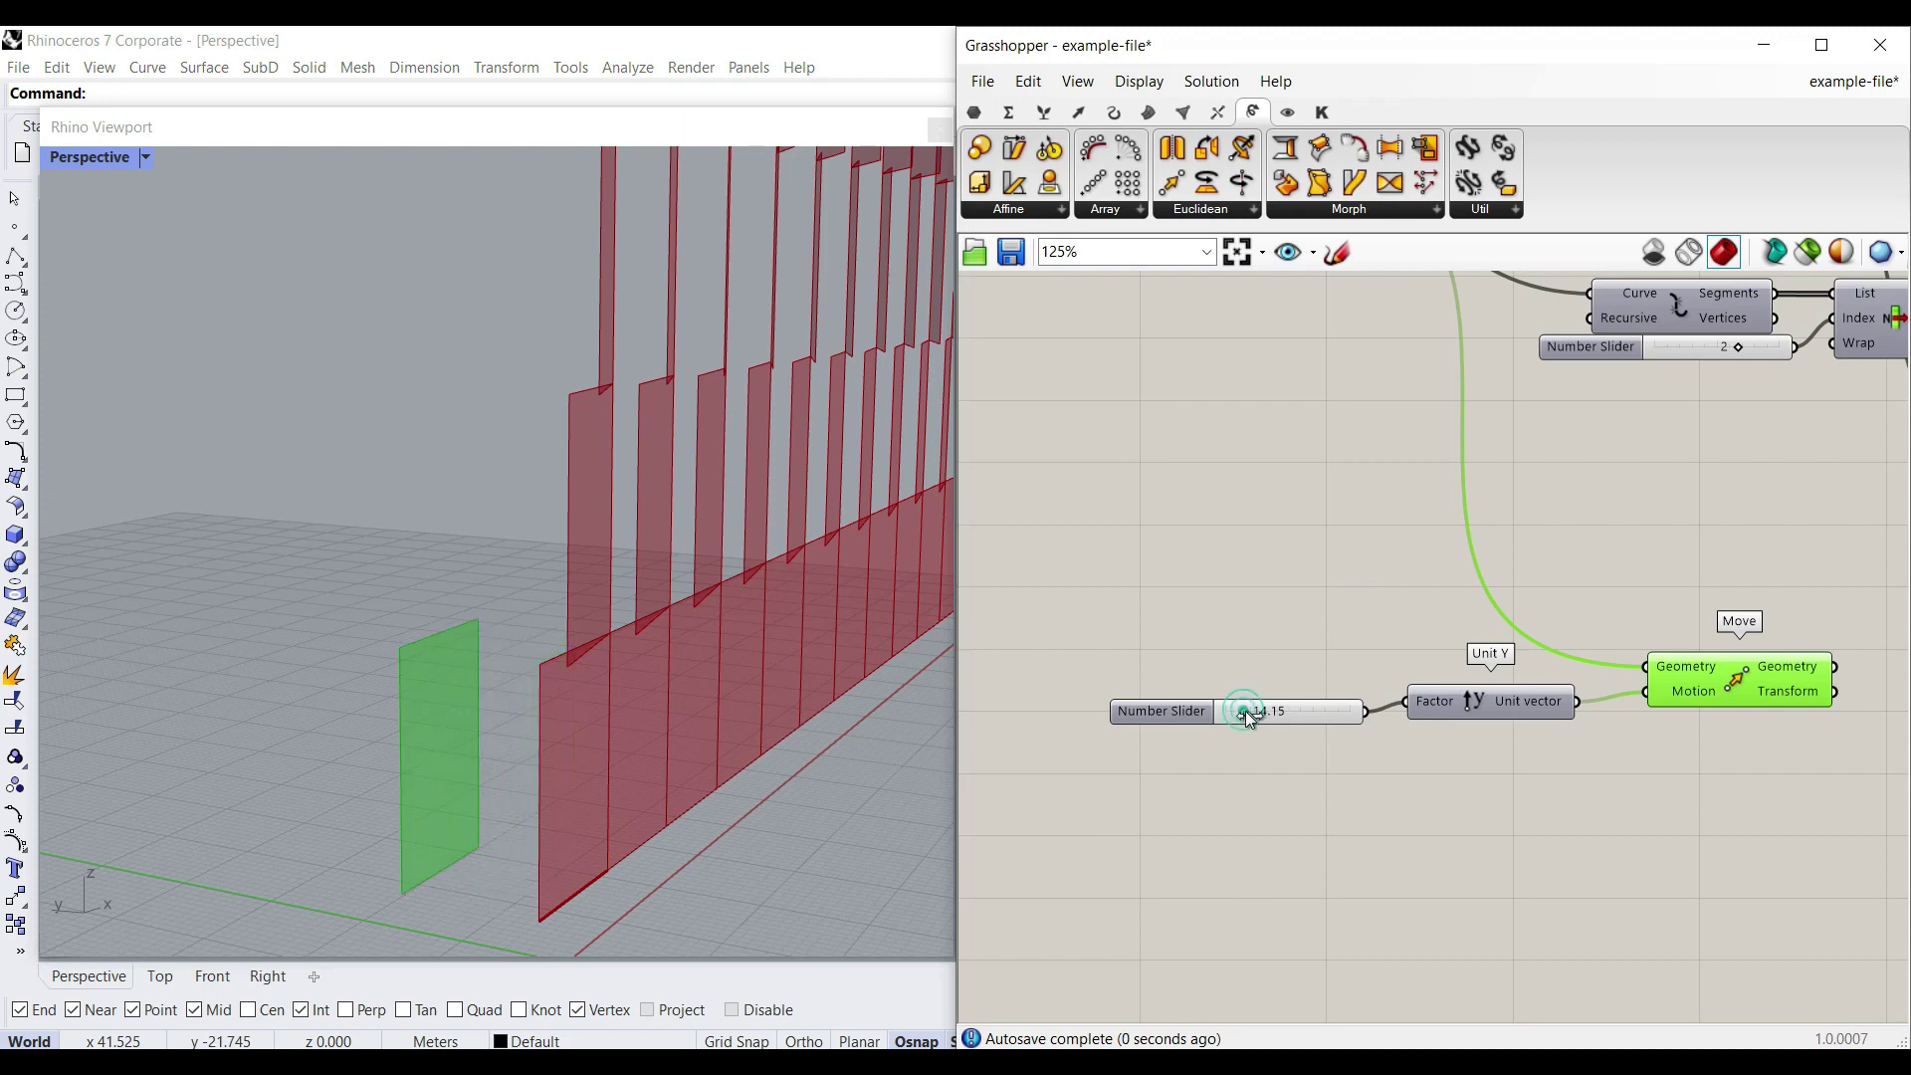
Step: Examine the Y-shifted panel and the Series and Unit Z components that drive the vertical Move
right_click_drag(478, 876, 334, 864)
scroll(334, 864, "up", 3)
scroll(546, 796, "down", 4)
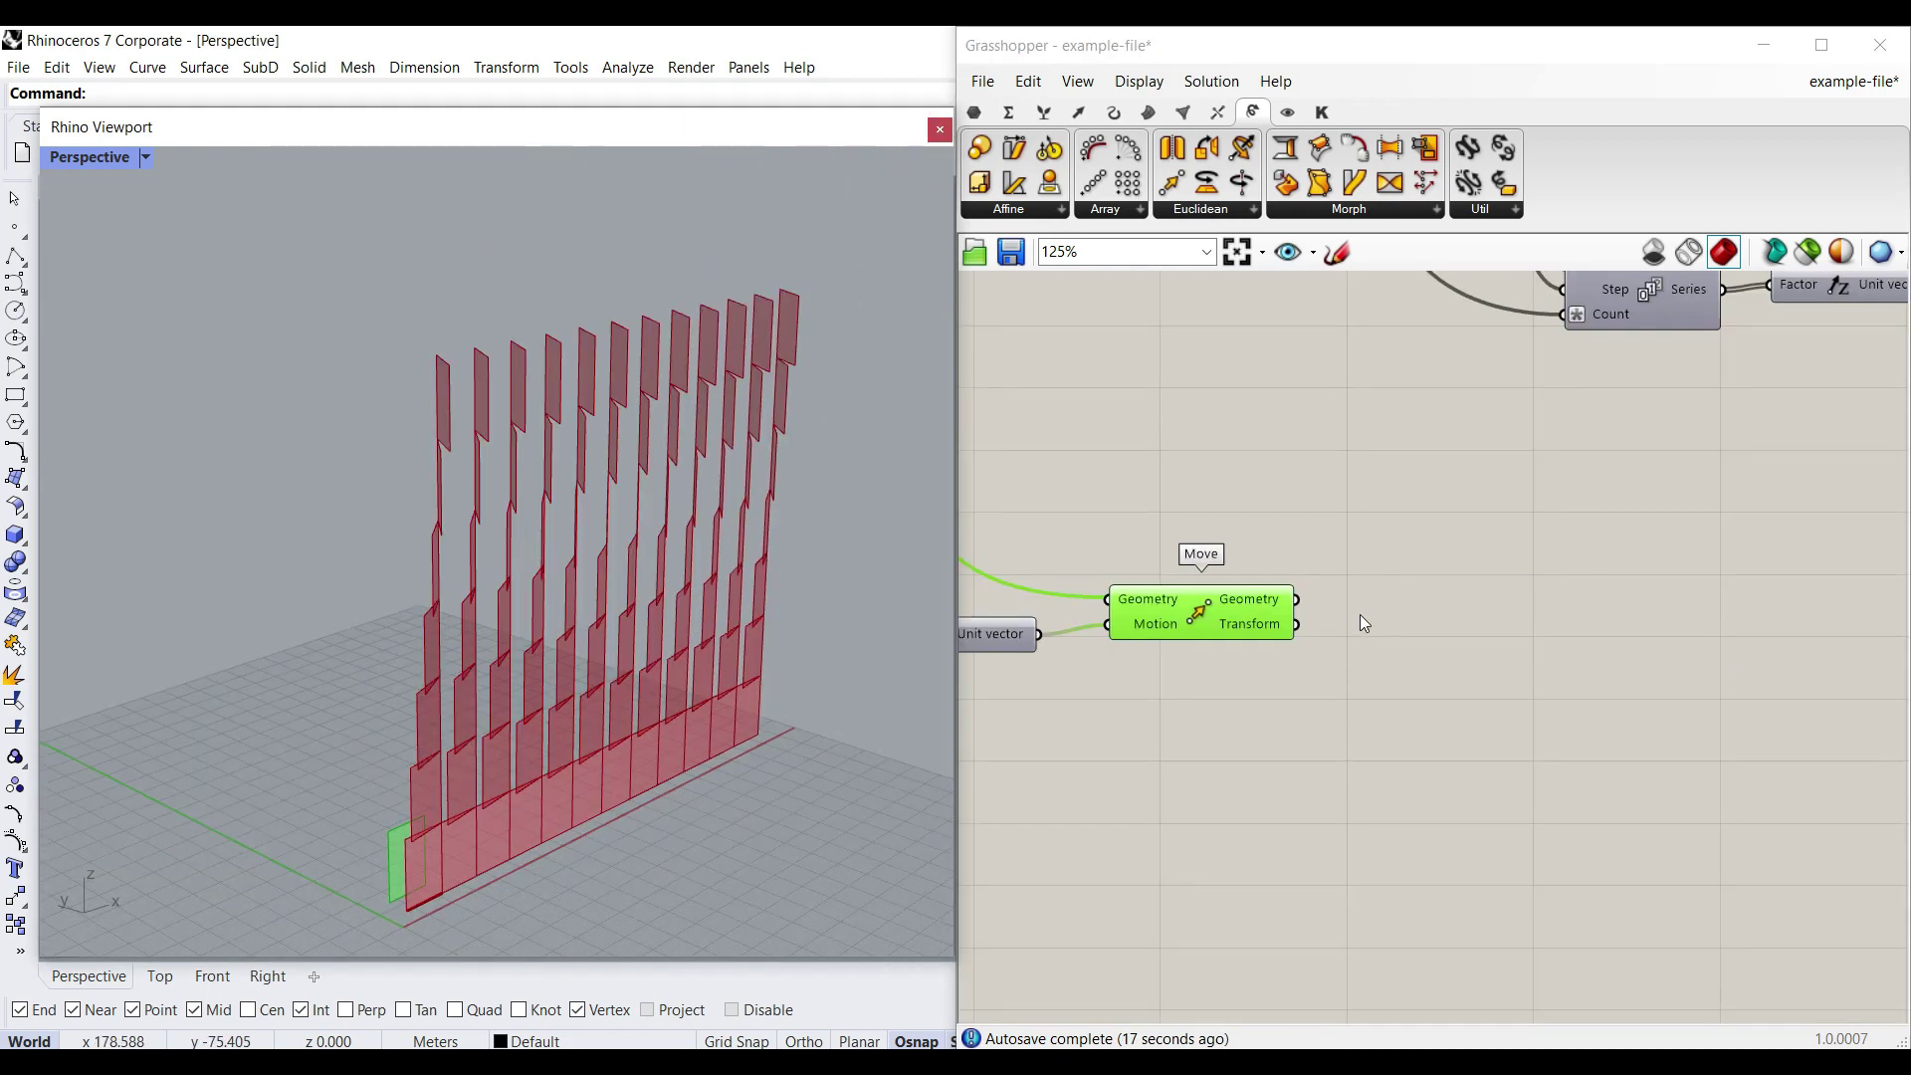
right_click_drag(1379, 528, 1341, 684)
scroll(1341, 685, "down", 2)
right_click_drag(1425, 579, 1366, 627)
right_click_drag(1847, 354, 1626, 348)
left_click(1620, 338)
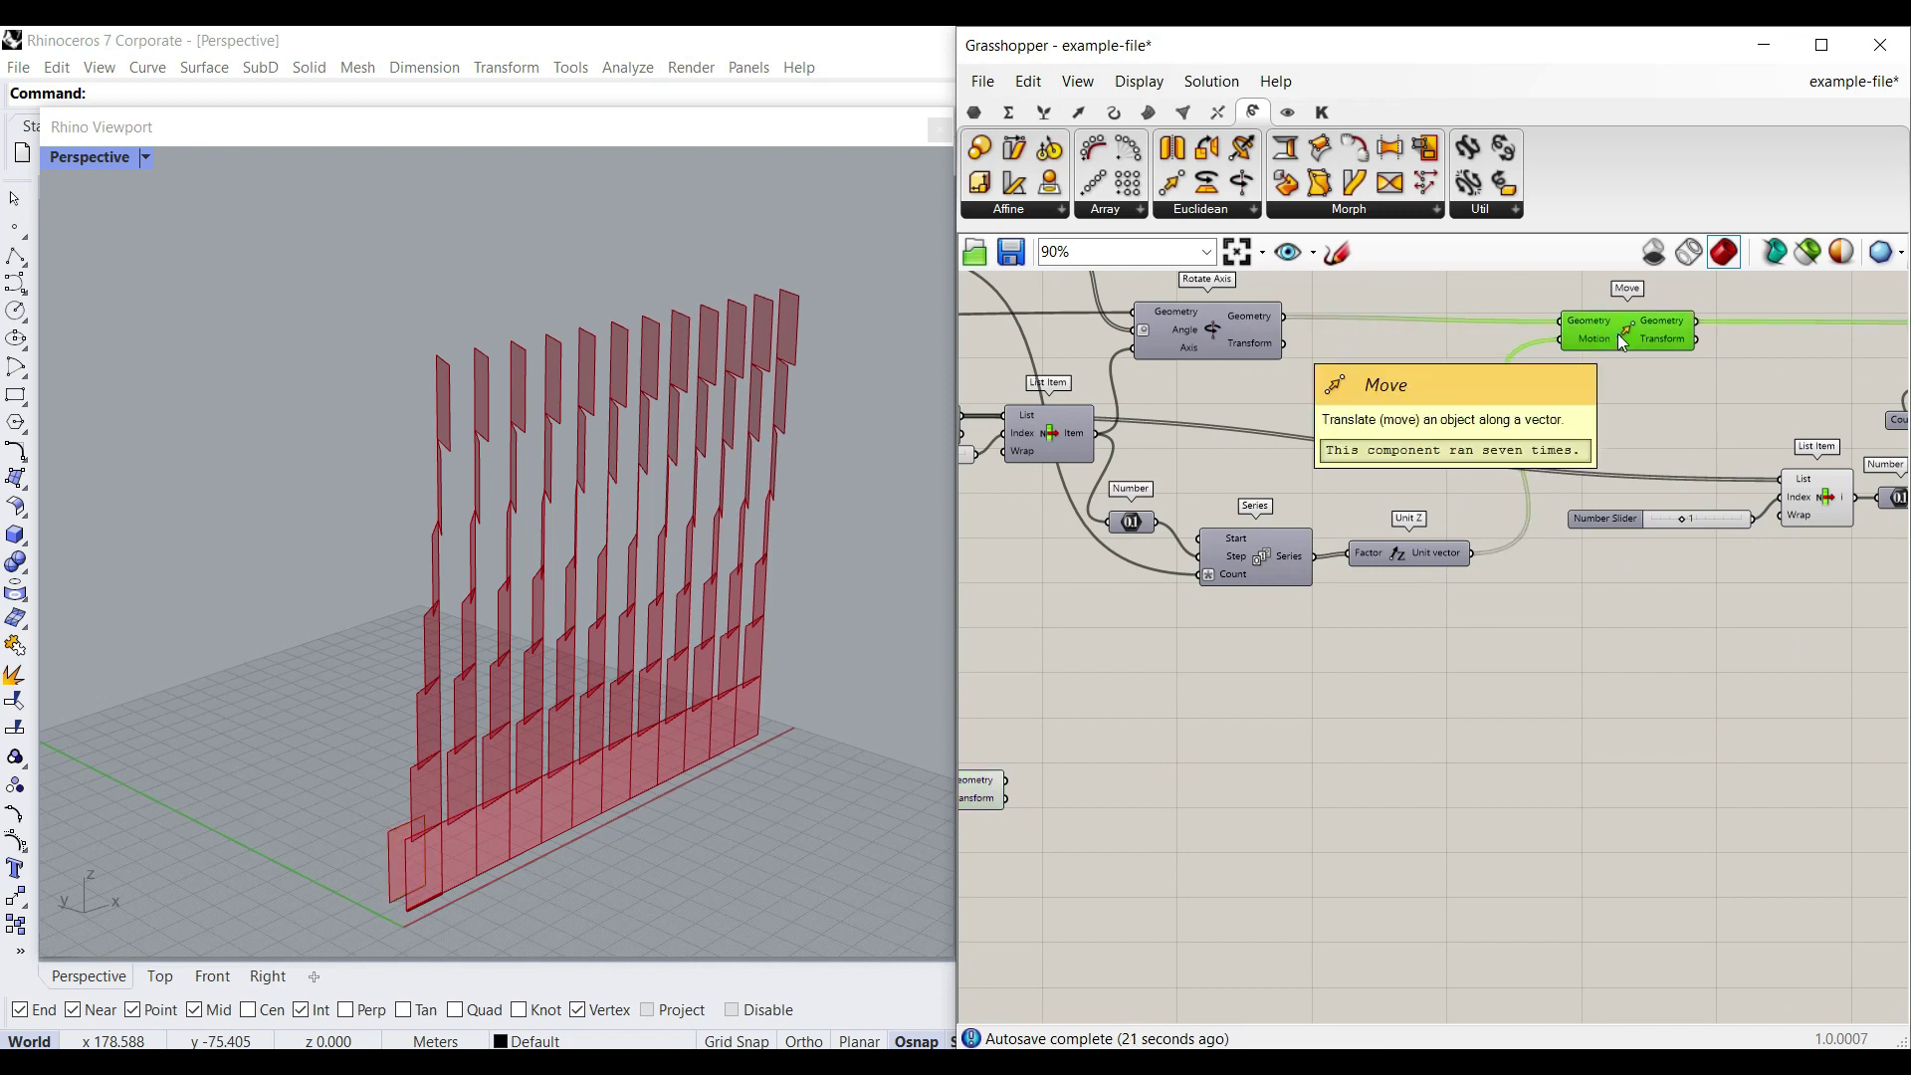
left_click_drag(1493, 645, 1117, 513)
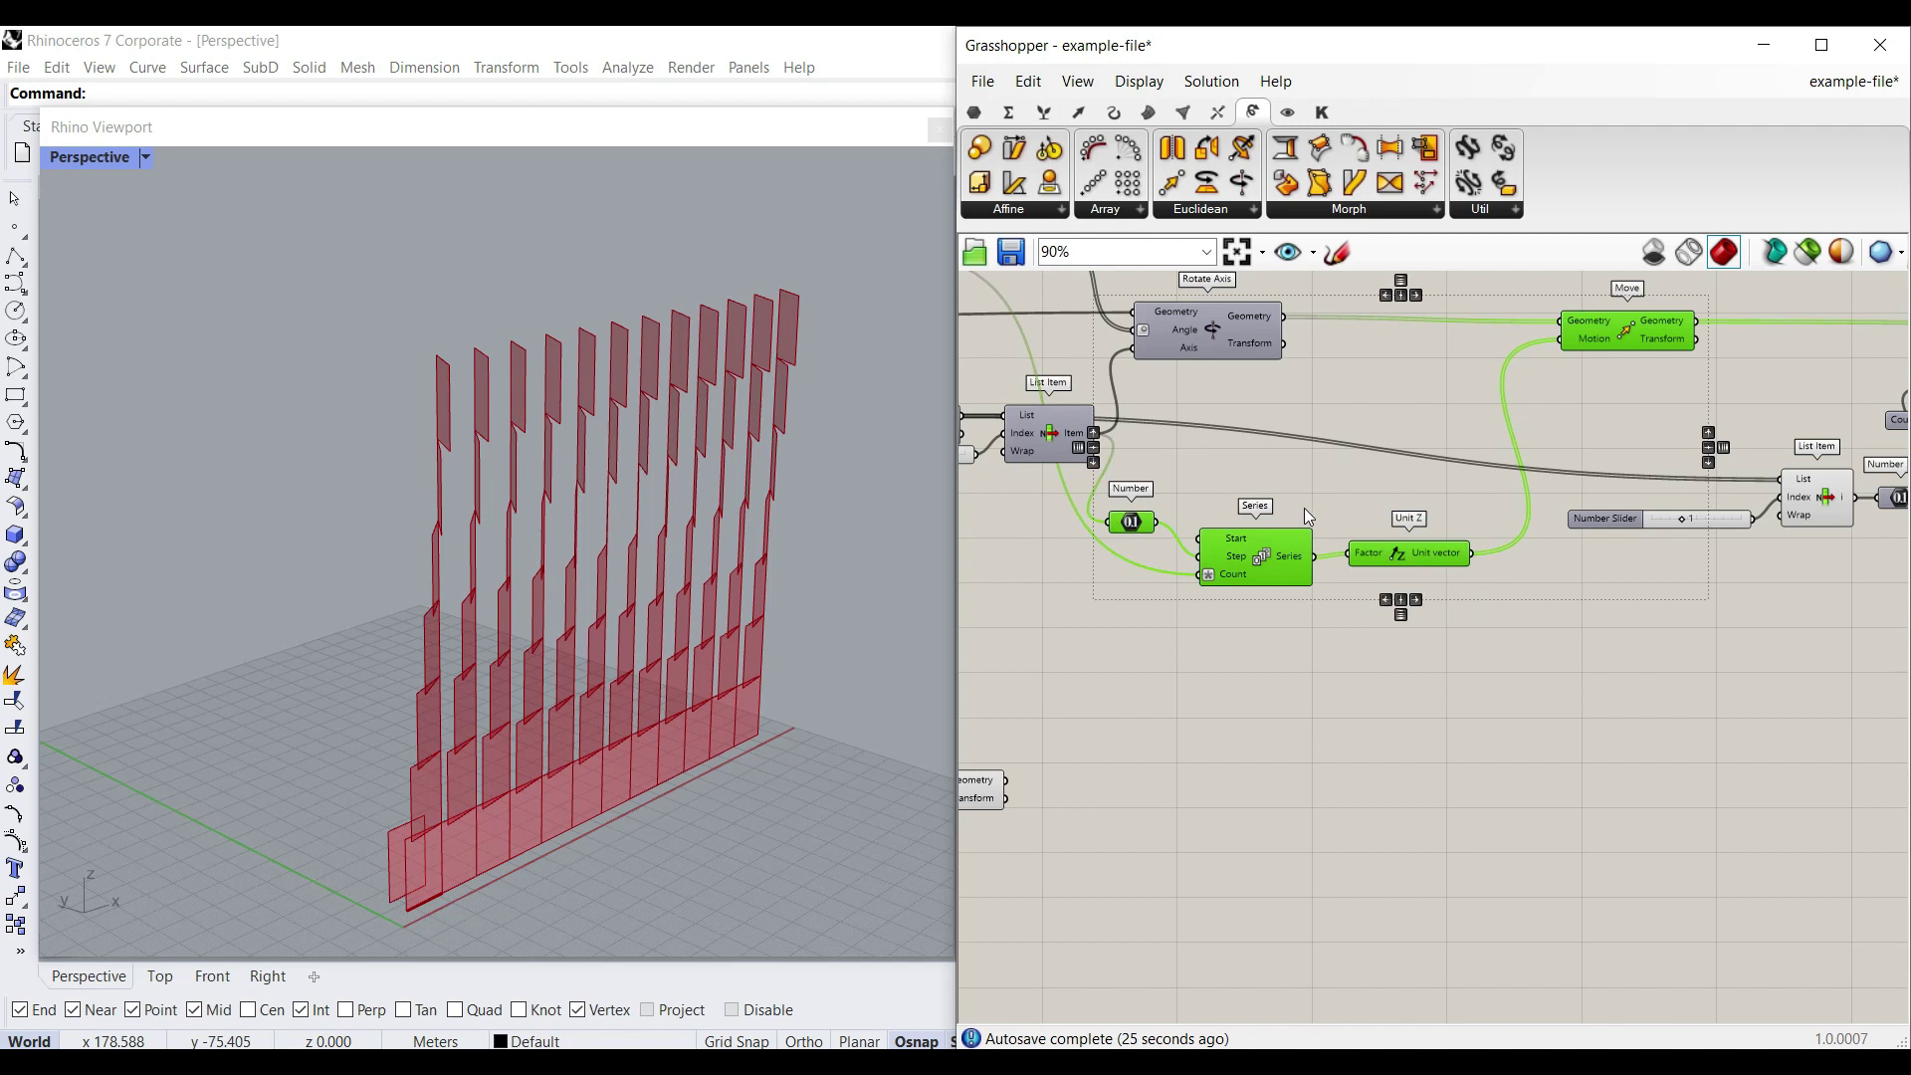
left_click(1429, 591)
Step: Duplicate the vertical Move, feed the Y-shifted Move's Geometry output into it and turn on its preview
left_click_drag(1614, 335, 1305, 837)
scroll(1203, 834, "up", 3)
right_click_drag(1139, 707, 1227, 696)
left_click_drag(1501, 766, 1558, 701)
right_click(1558, 700)
left_click(1559, 736)
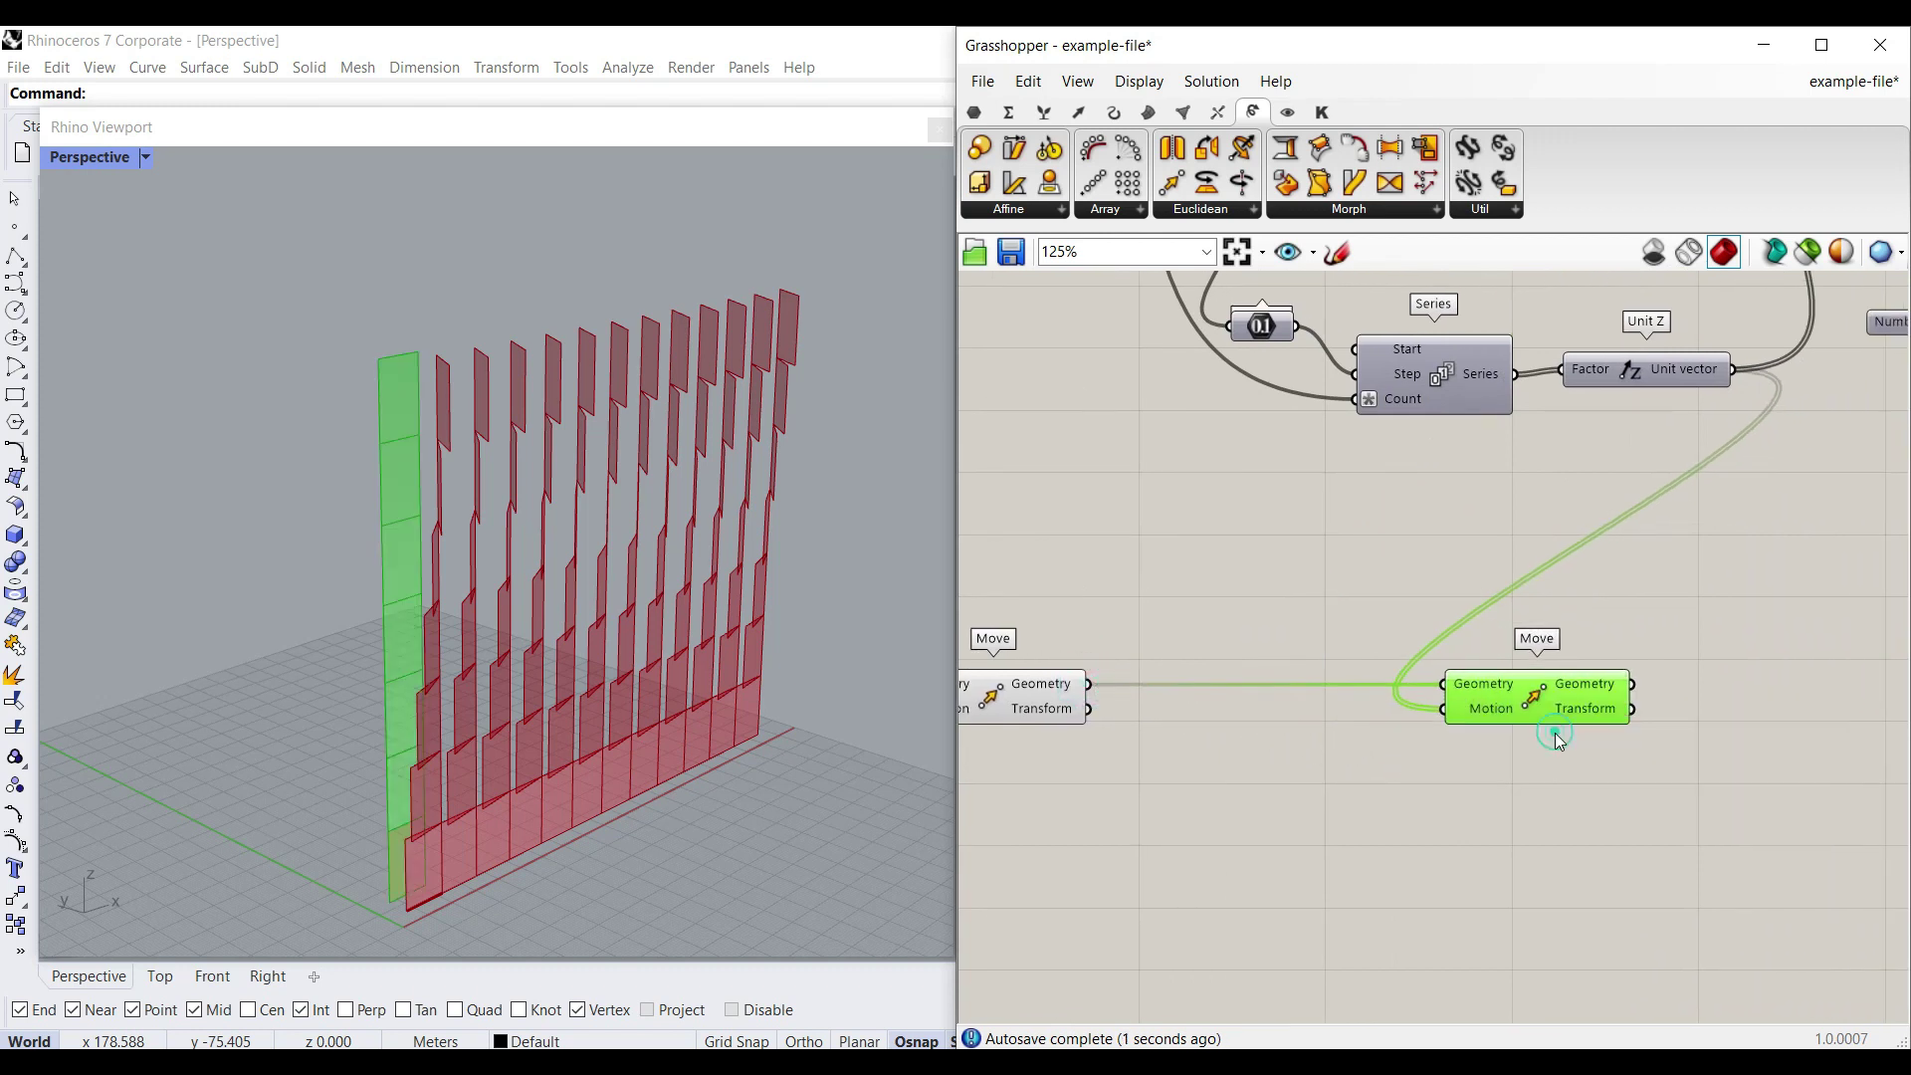
Step: Turn off the preview of the Move component that shifts the panel along Y
right_click_drag(625, 774, 645, 785)
right_click(998, 687)
left_click(1023, 727)
Step: Duplicate the Linear Array component with its Direction and Count connections and place the copy near the duplicated Move
right_click_drag(1823, 684, 1447, 720)
right_click_drag(1613, 497, 1421, 729)
scroll(1439, 547, "down", 3)
right_click_drag(1532, 557, 1643, 603)
scroll(1553, 577, "down", 3)
left_click(1740, 442)
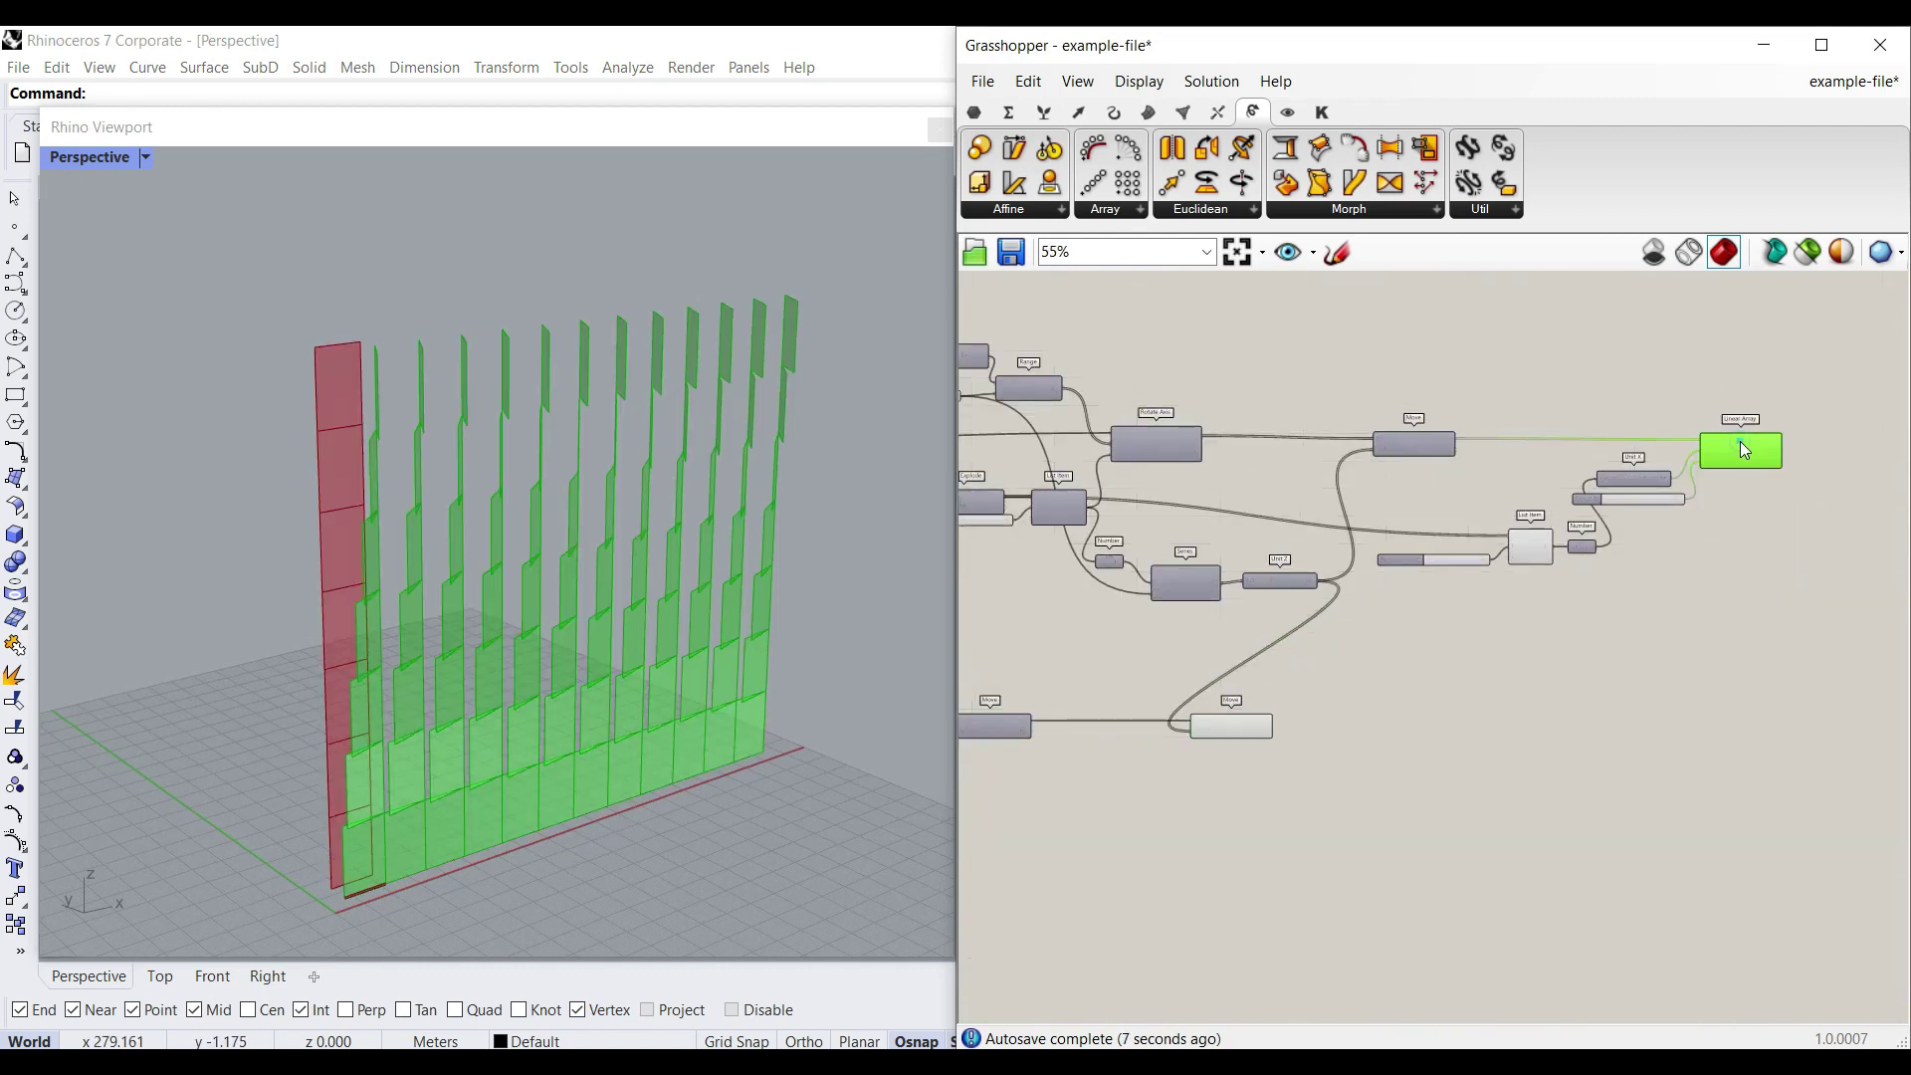
left_click_drag(1746, 462, 1638, 764, "alt")
left_click(1525, 772)
Step: Connect the duplicated Move's Geometry output to the duplicated Linear Array's Geometry input
scroll(1288, 732, "up", 4)
scroll(1284, 708, "down", 2)
left_click_drag(1267, 713, 1797, 742)
Step: Turn off the preview of the duplicated Move and adjust the position of the duplicated Linear Array
scroll(1684, 723, "up", 4)
scroll(1731, 715, "down", 2)
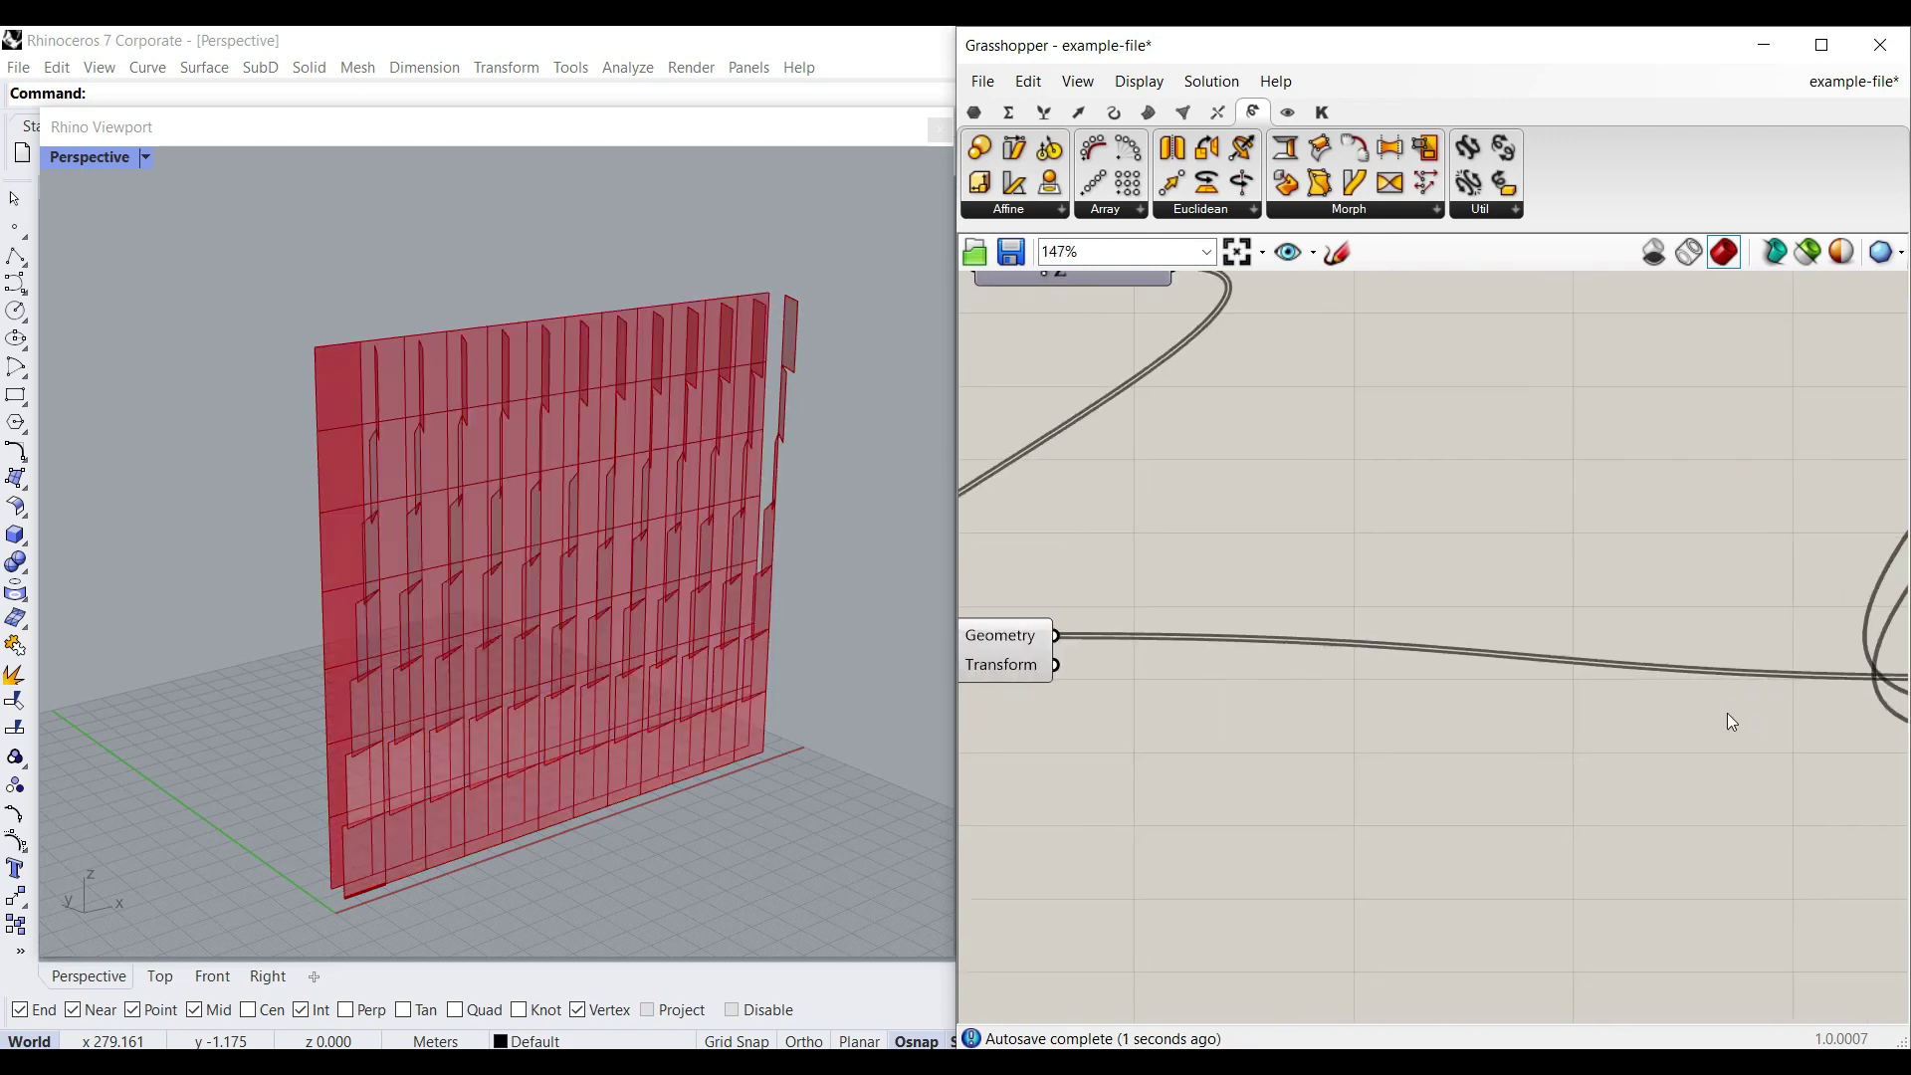
right_click(1099, 668)
left_click(1148, 700)
right_click_drag(1665, 686, 1299, 663)
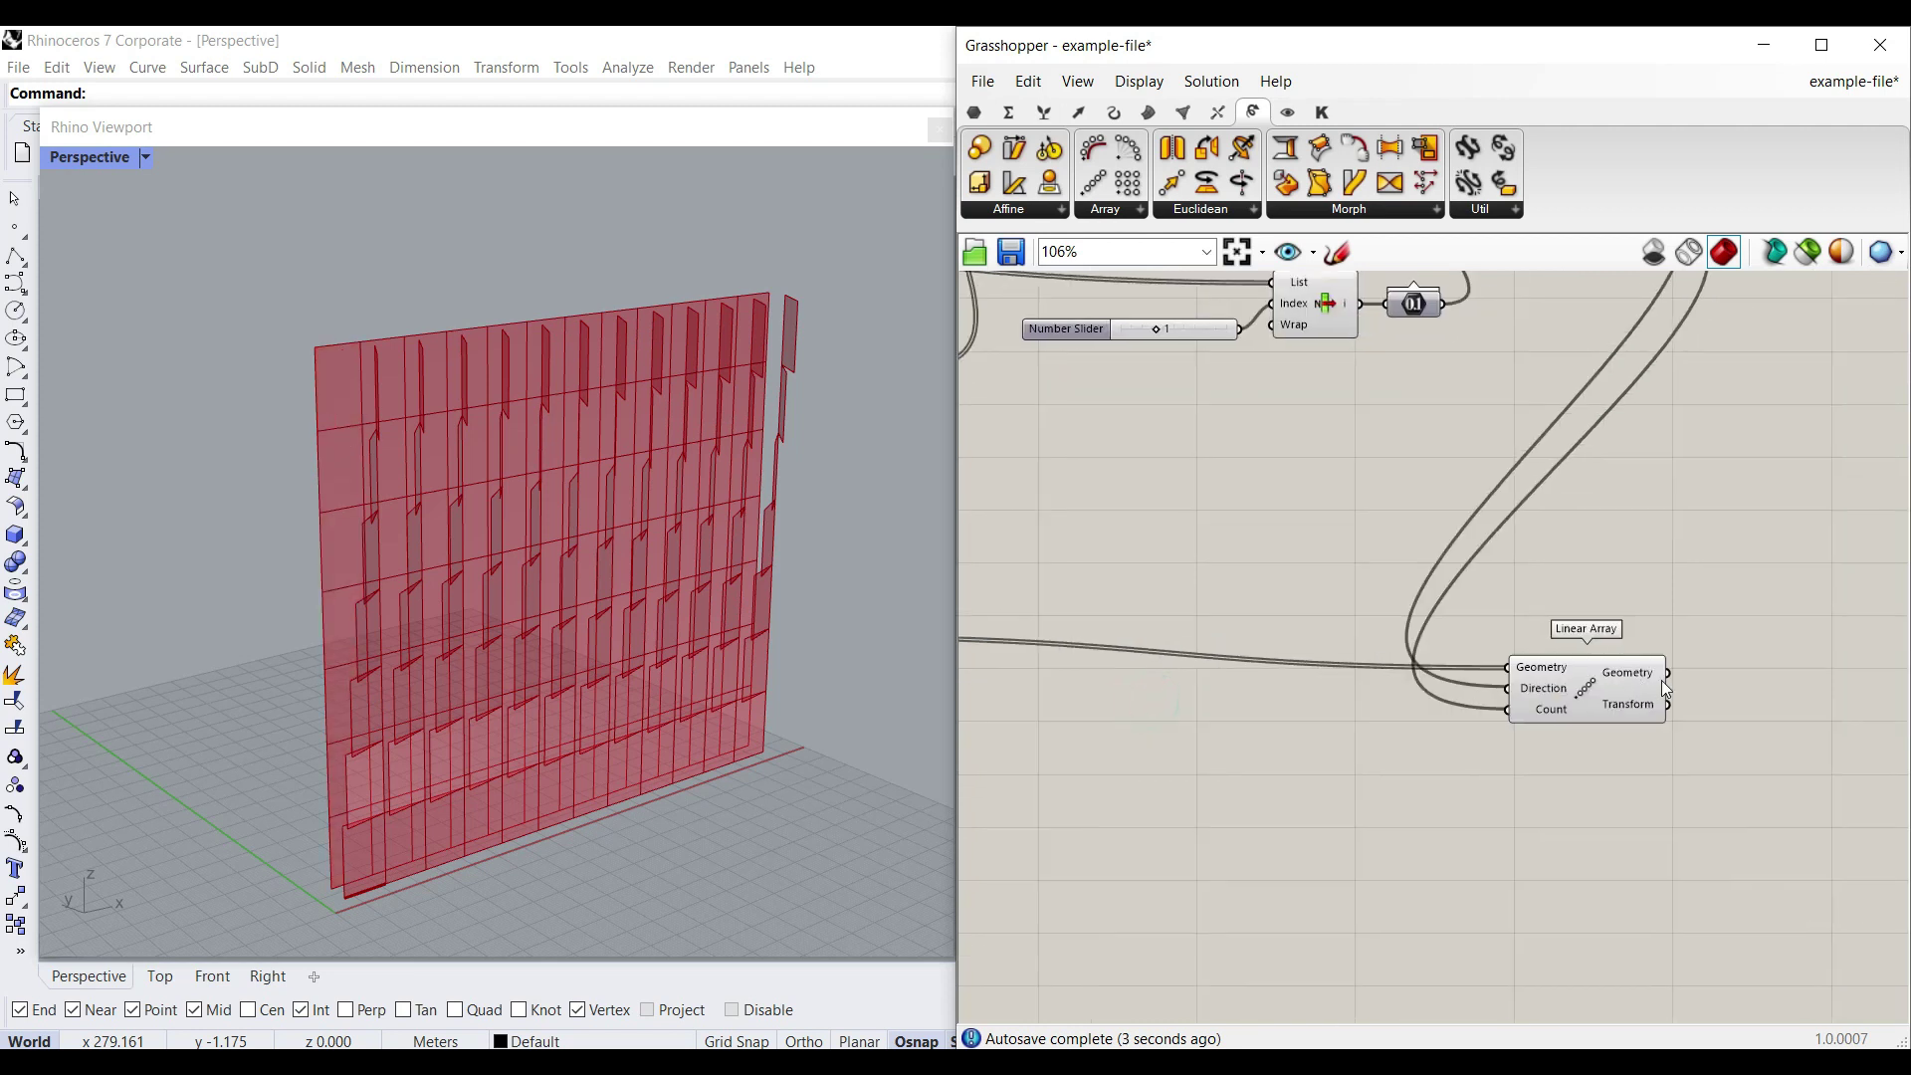
left_click_drag(1542, 689, 1594, 671)
scroll(1595, 671, "down", 3)
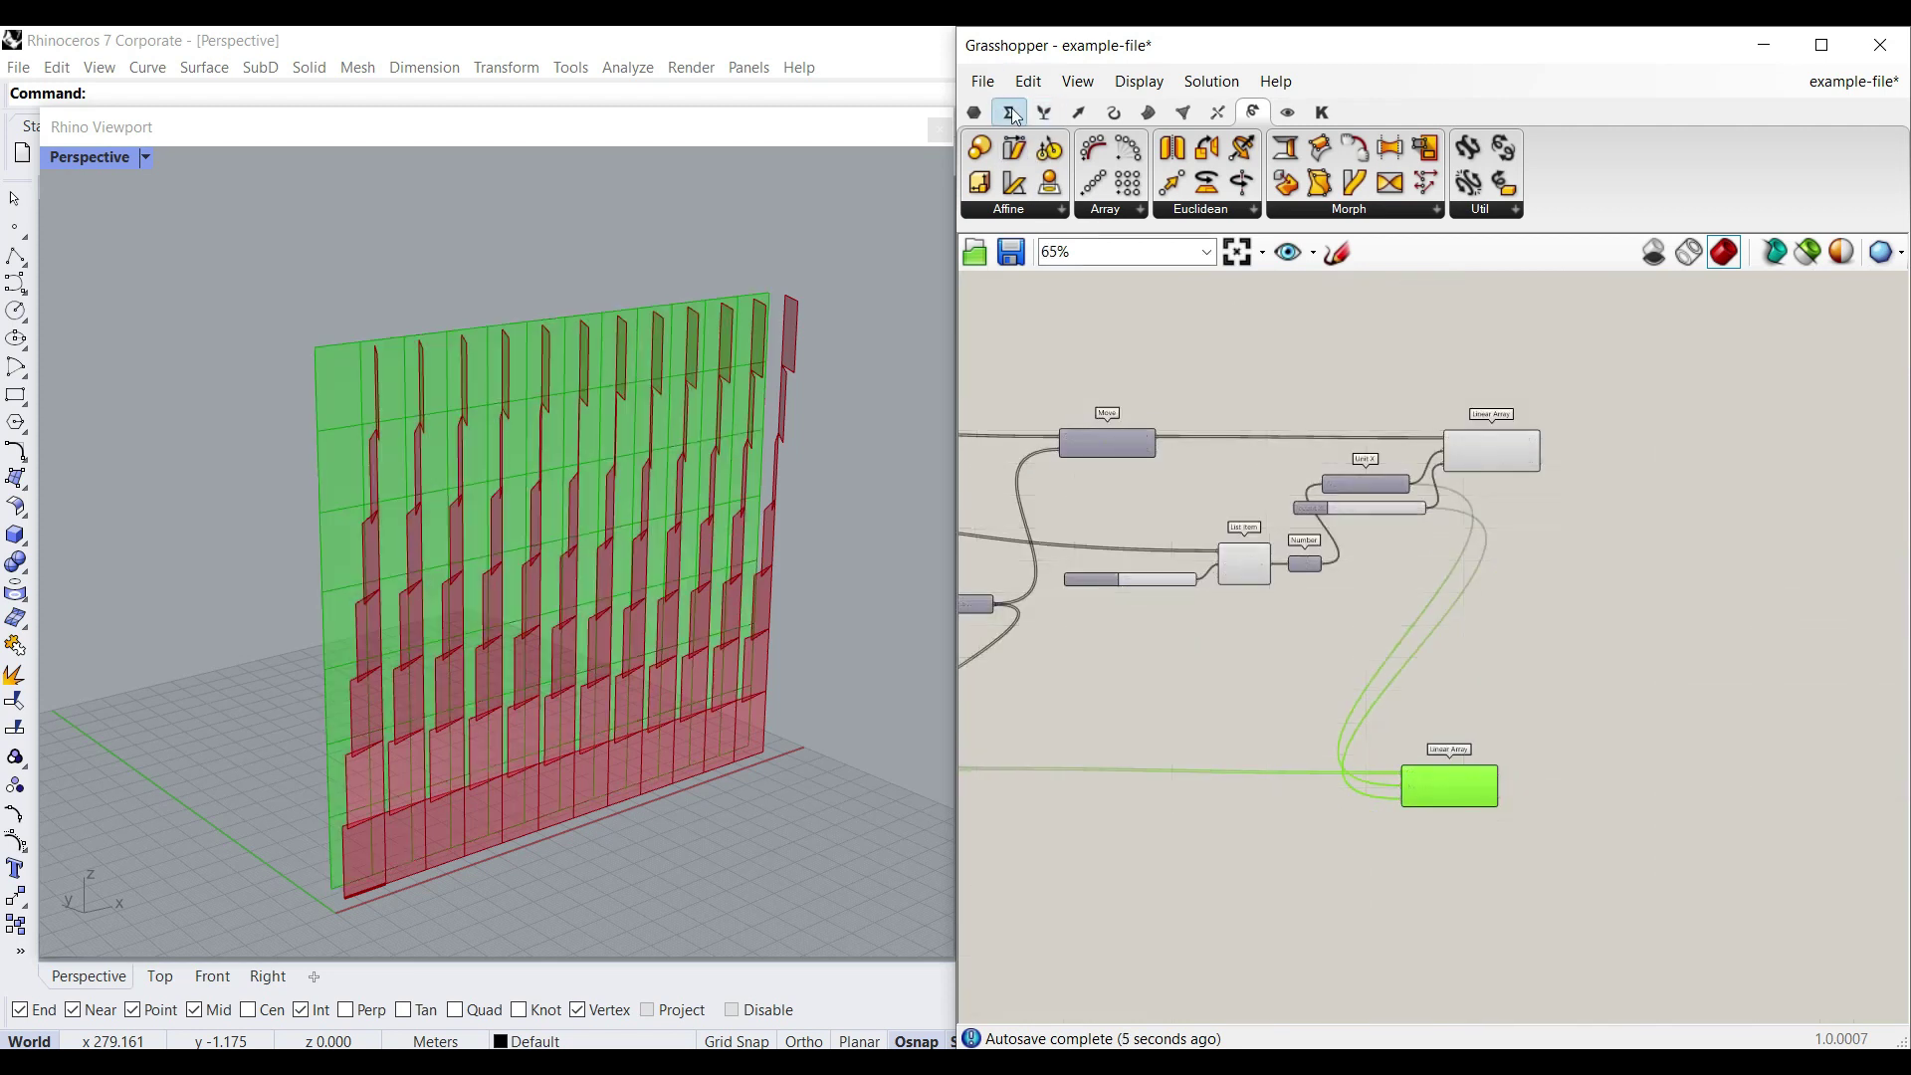
Step: Add a Surface parameter and connect the original Linear Array's Geometry output to it
left_click(975, 111)
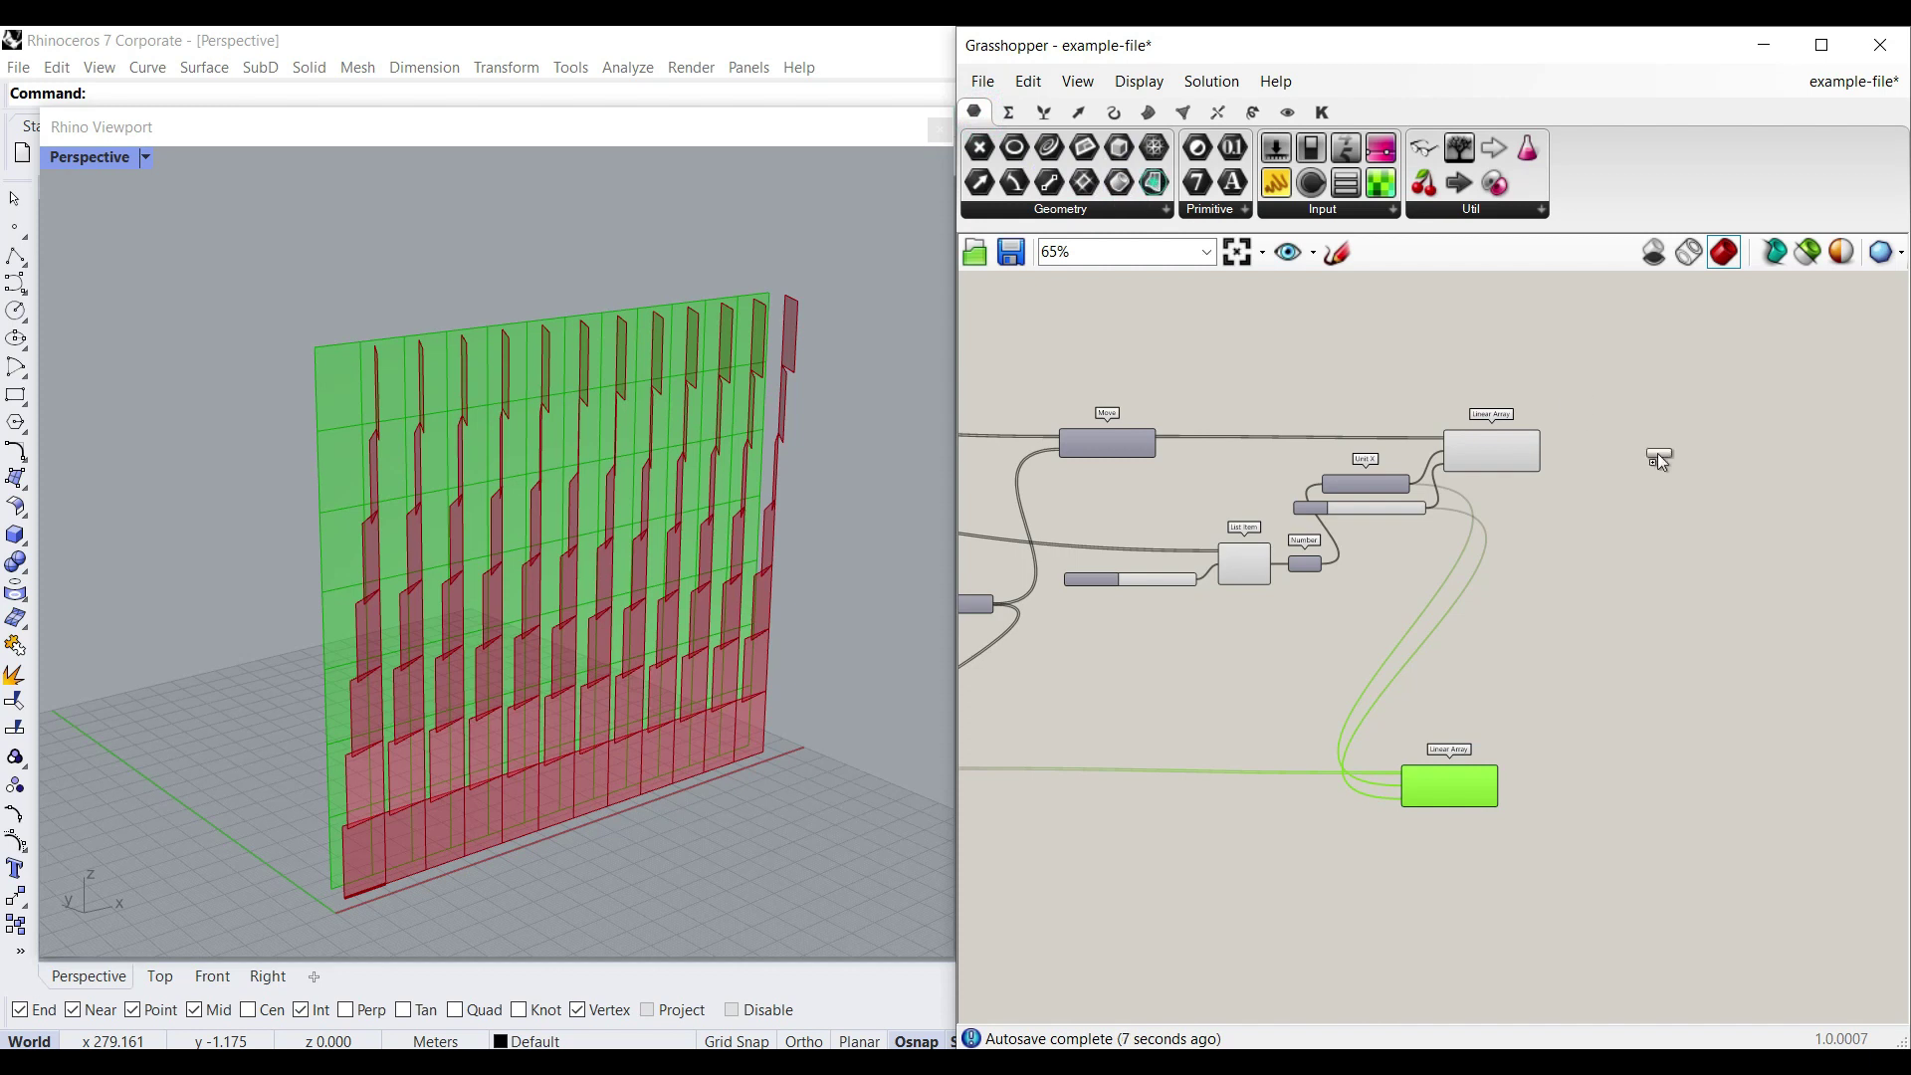
scroll(1587, 460, "up", 4)
left_click(1581, 432)
left_click_drag(1497, 421, 1547, 431)
Step: Duplicate the Surface parameter and connect the duplicated Linear Array's Geometry output to the copy
left_click_drag(1575, 429, 1715, 929)
right_click_drag(1631, 888, 1504, 588)
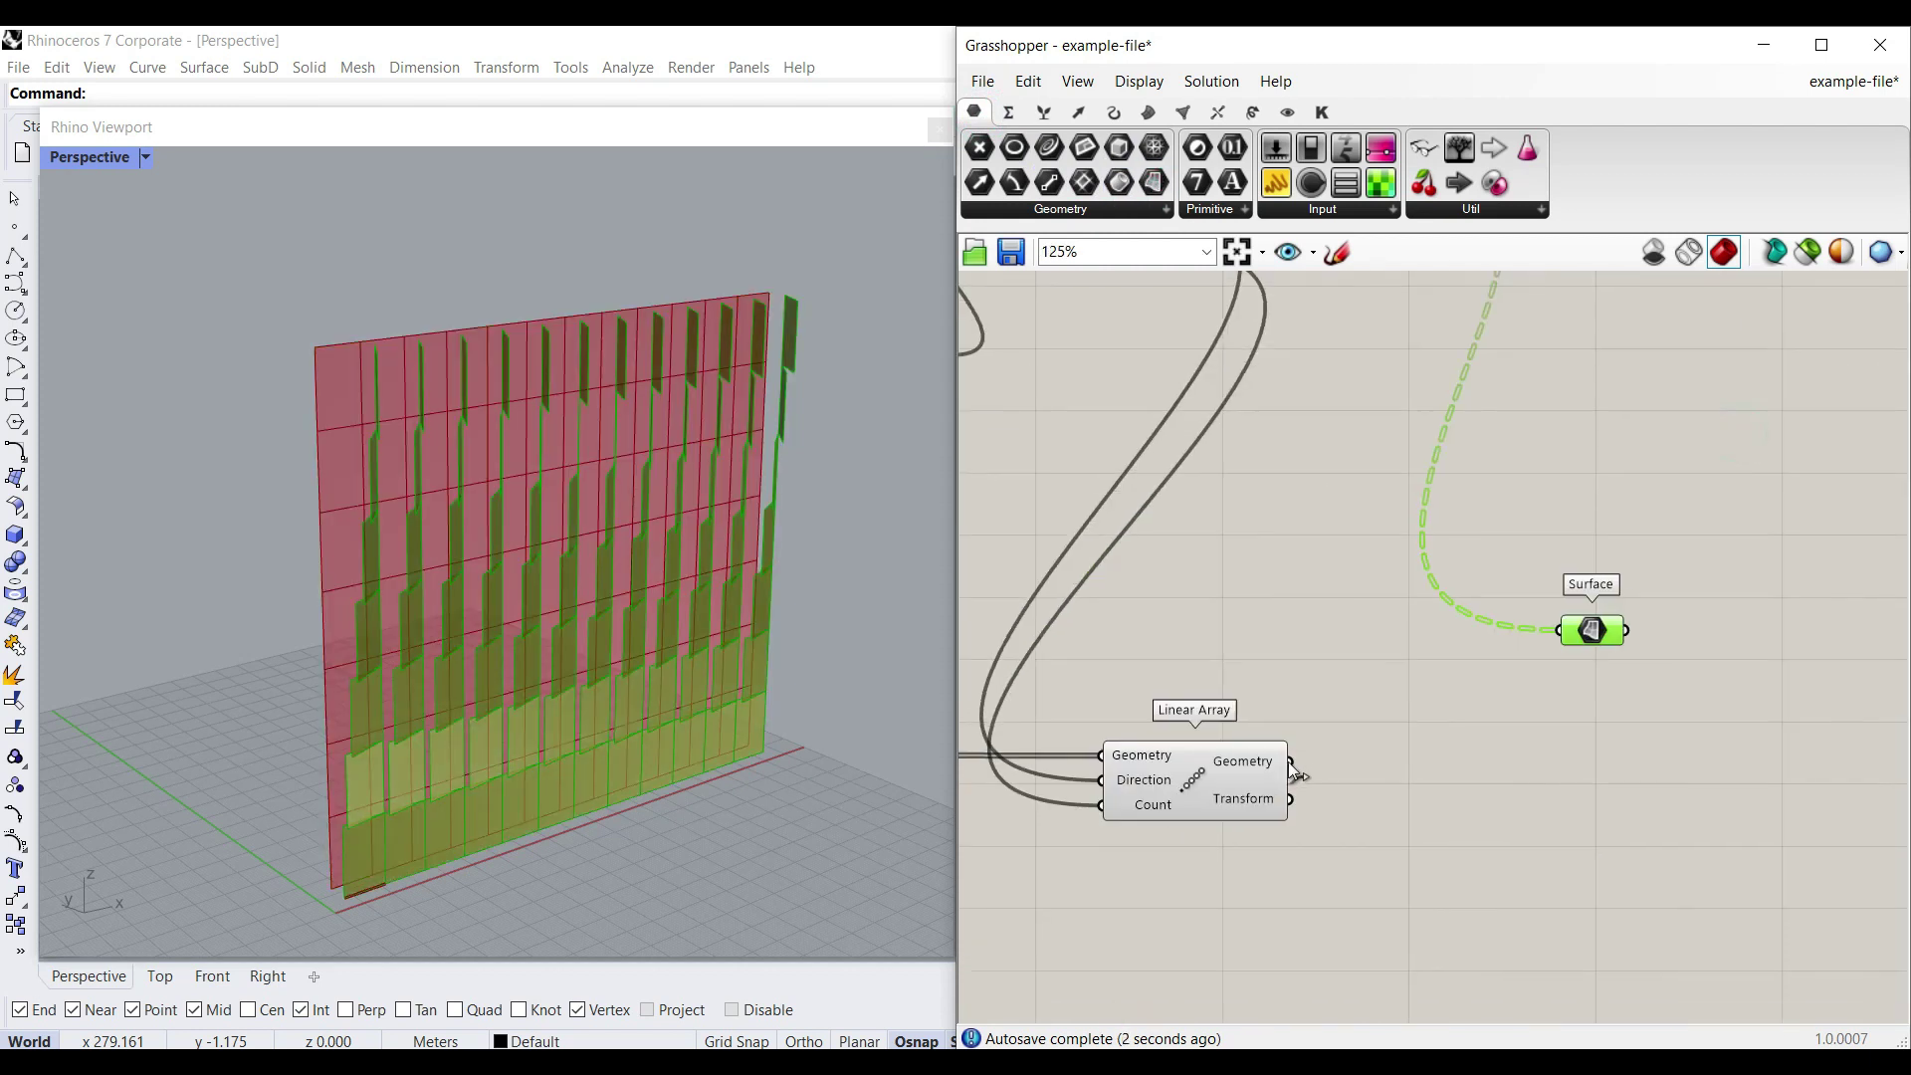
left_click_drag(1577, 627, 1583, 630)
left_click_drag(1590, 631, 1616, 760)
Step: Turn off the preview of all components from Rotate Axis through both Linear Arrays, leaving out the Surface parameters
right_click_drag(1376, 743, 1588, 714)
scroll(1672, 738, "down", 3)
scroll(1642, 816, "down", 2)
left_click_drag(1628, 830, 986, 467)
right_click(1149, 388)
left_click(1191, 428)
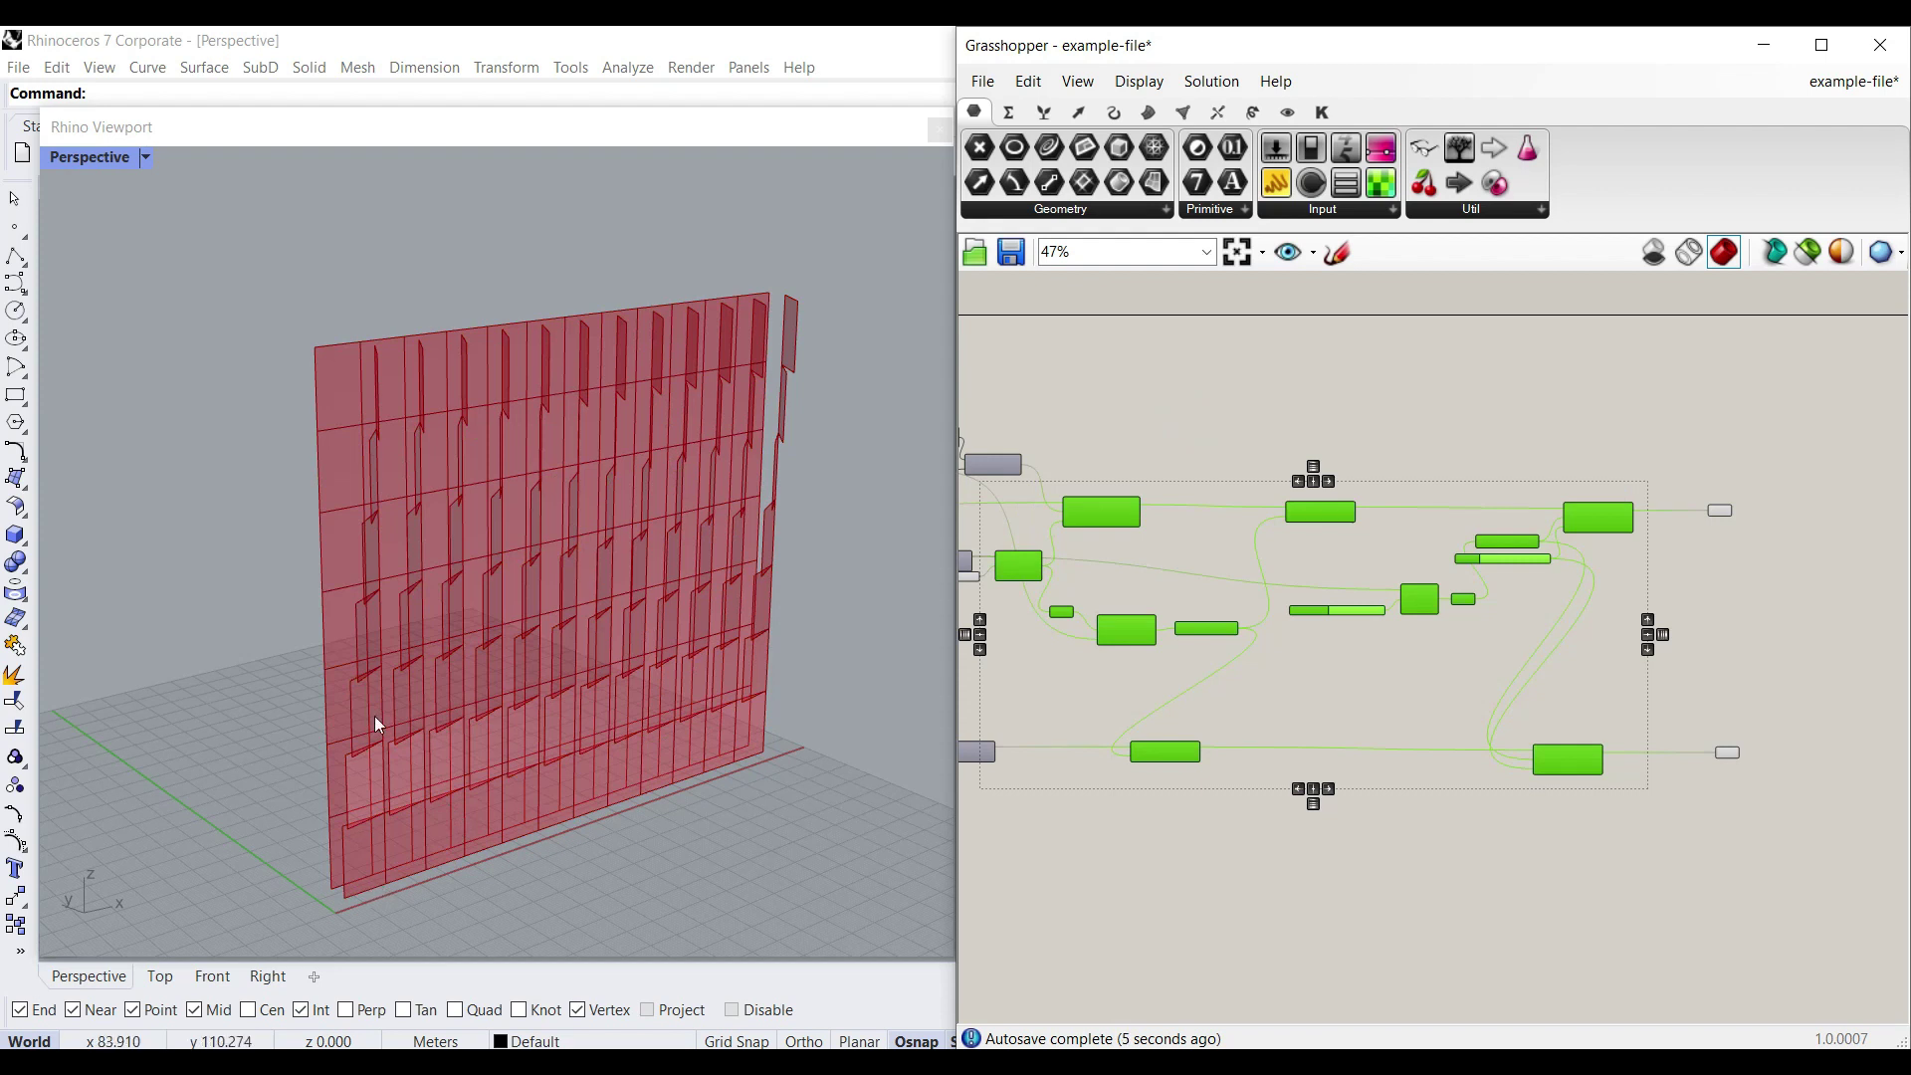
Step: Move the two Surface parameters close together between the two Linear Arrays
right_click_drag(788, 771, 696, 796)
scroll(1497, 602, "up", 5)
scroll(1483, 856, "down", 2)
left_click_drag(1459, 969, 1459, 769)
left_click(1467, 605)
left_click_drag(1447, 502, 1451, 647)
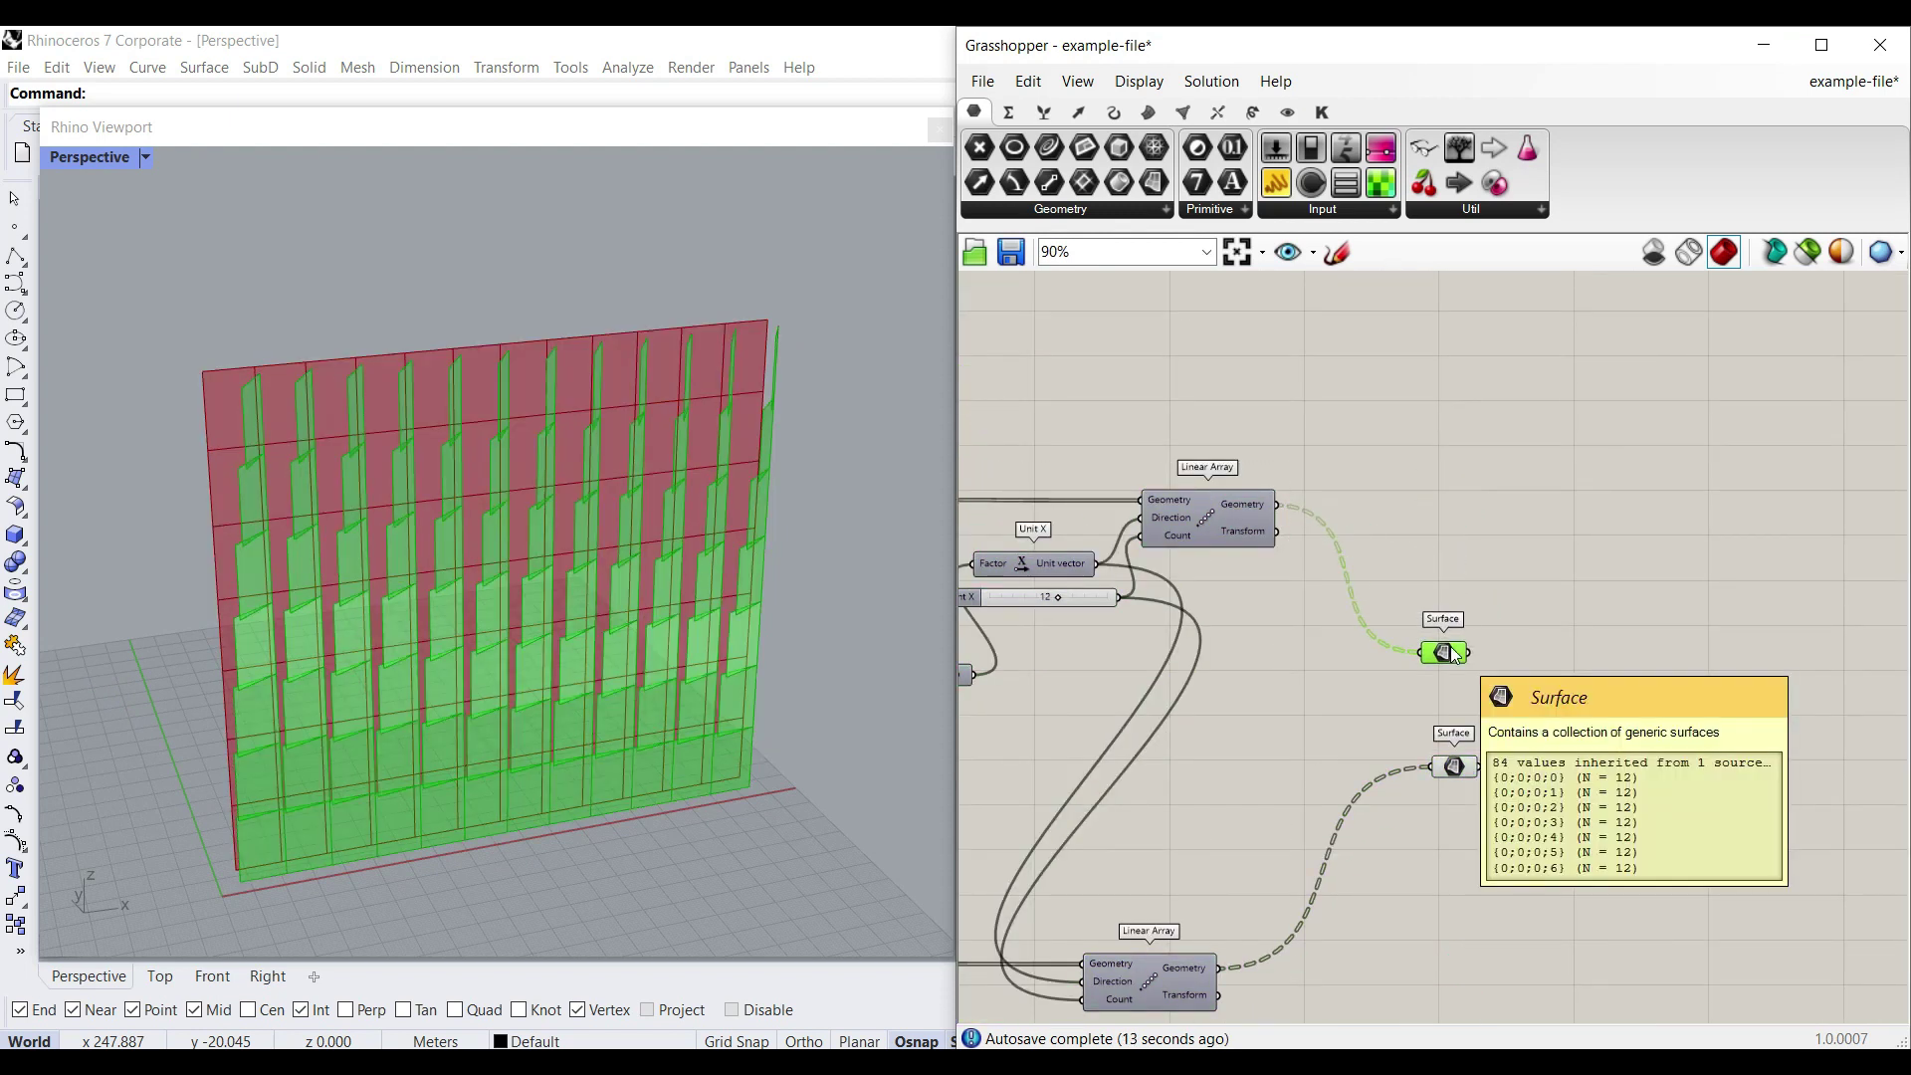
Step: Examine how the rotated and flat panels line up and how the Surface parameters organise their data
scroll(1487, 660, "up", 3)
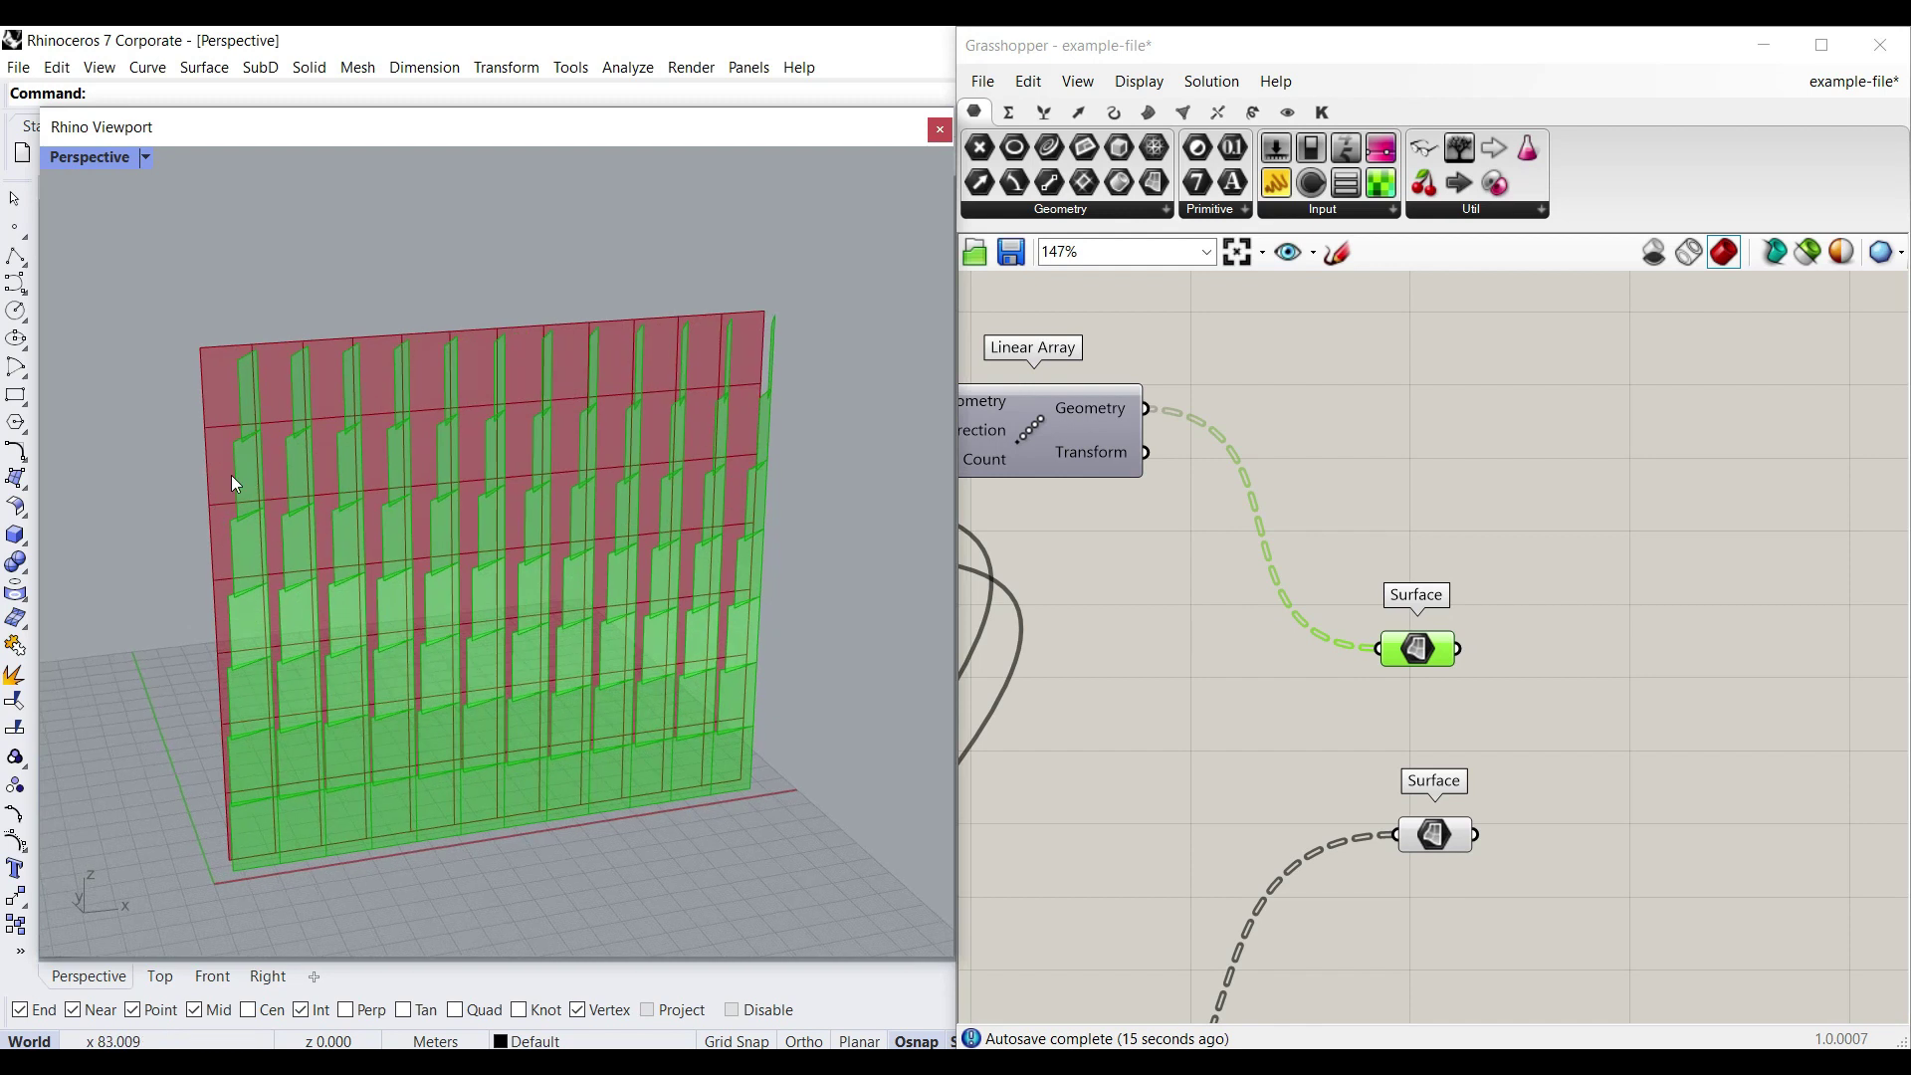
scroll(254, 509, "up", 4)
right_click_drag(1095, 438, 1269, 452)
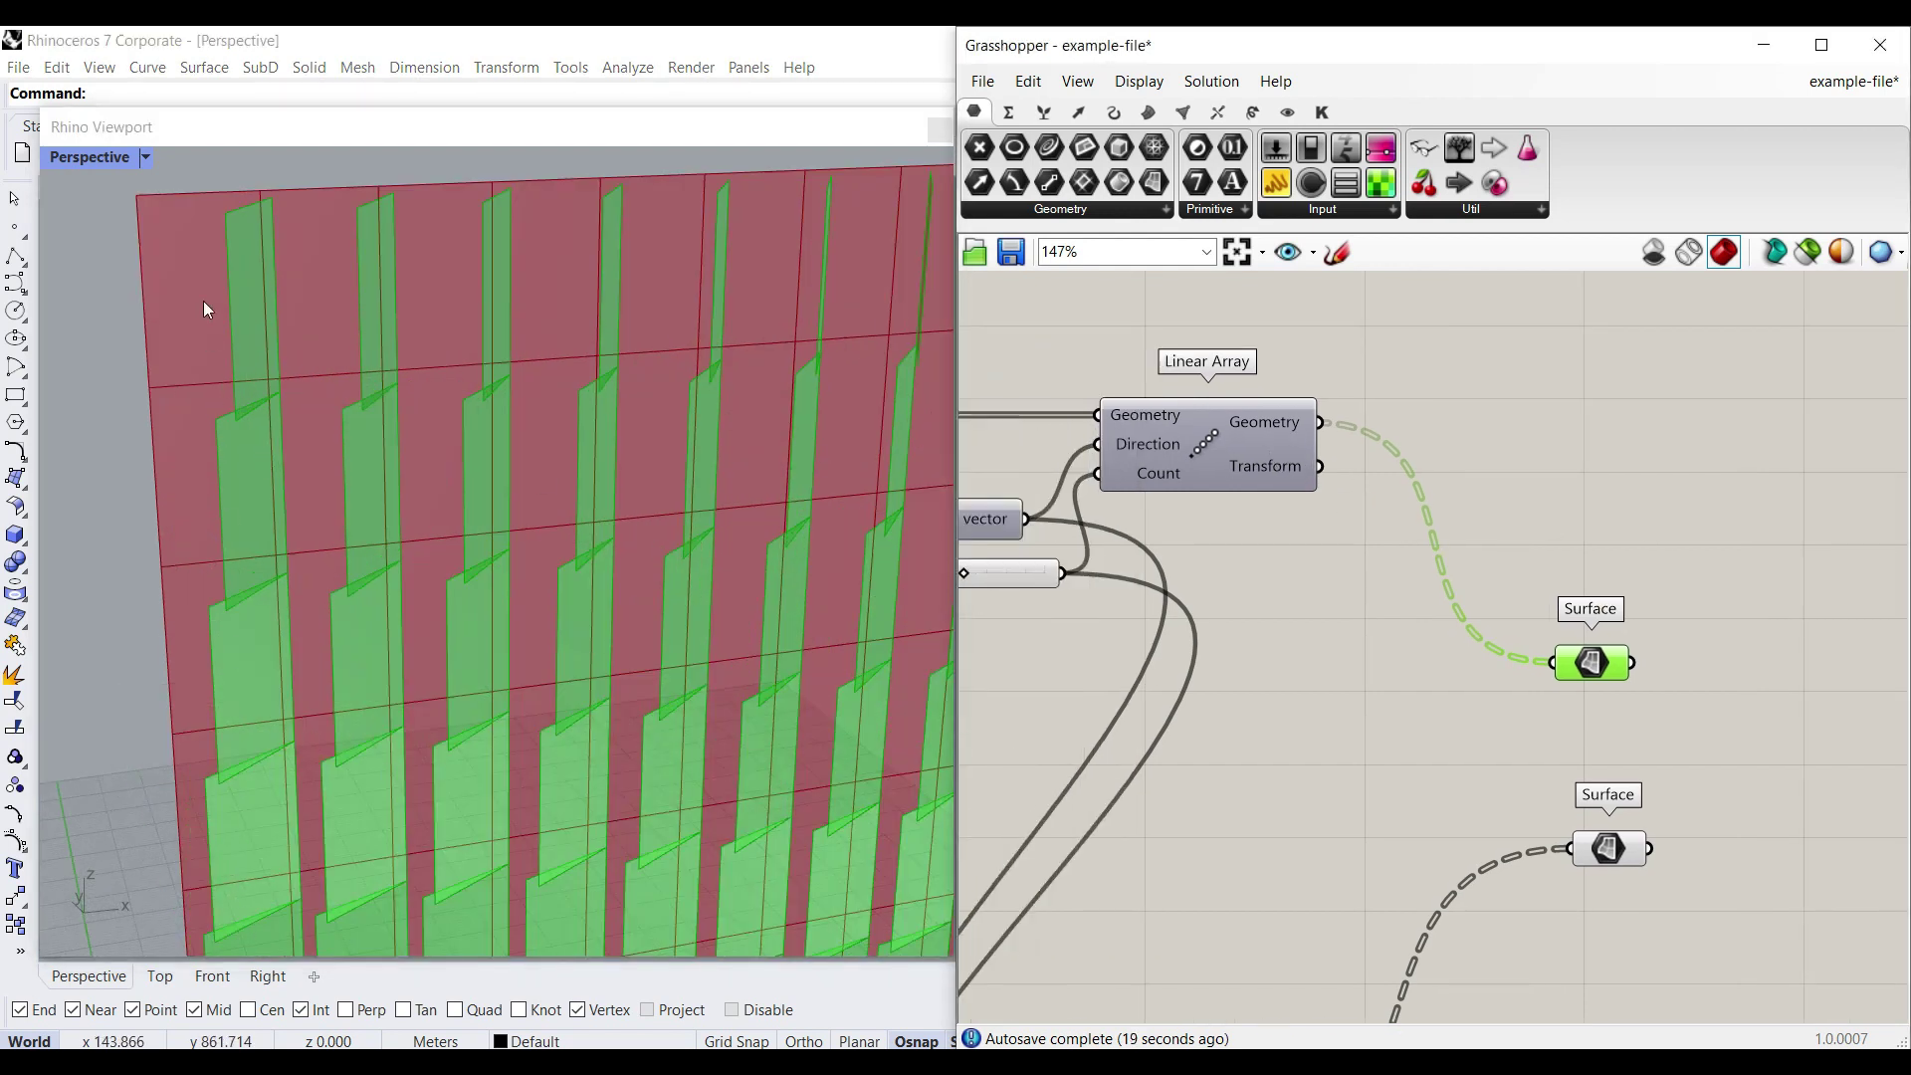
right_click_drag(1500, 689, 1324, 556)
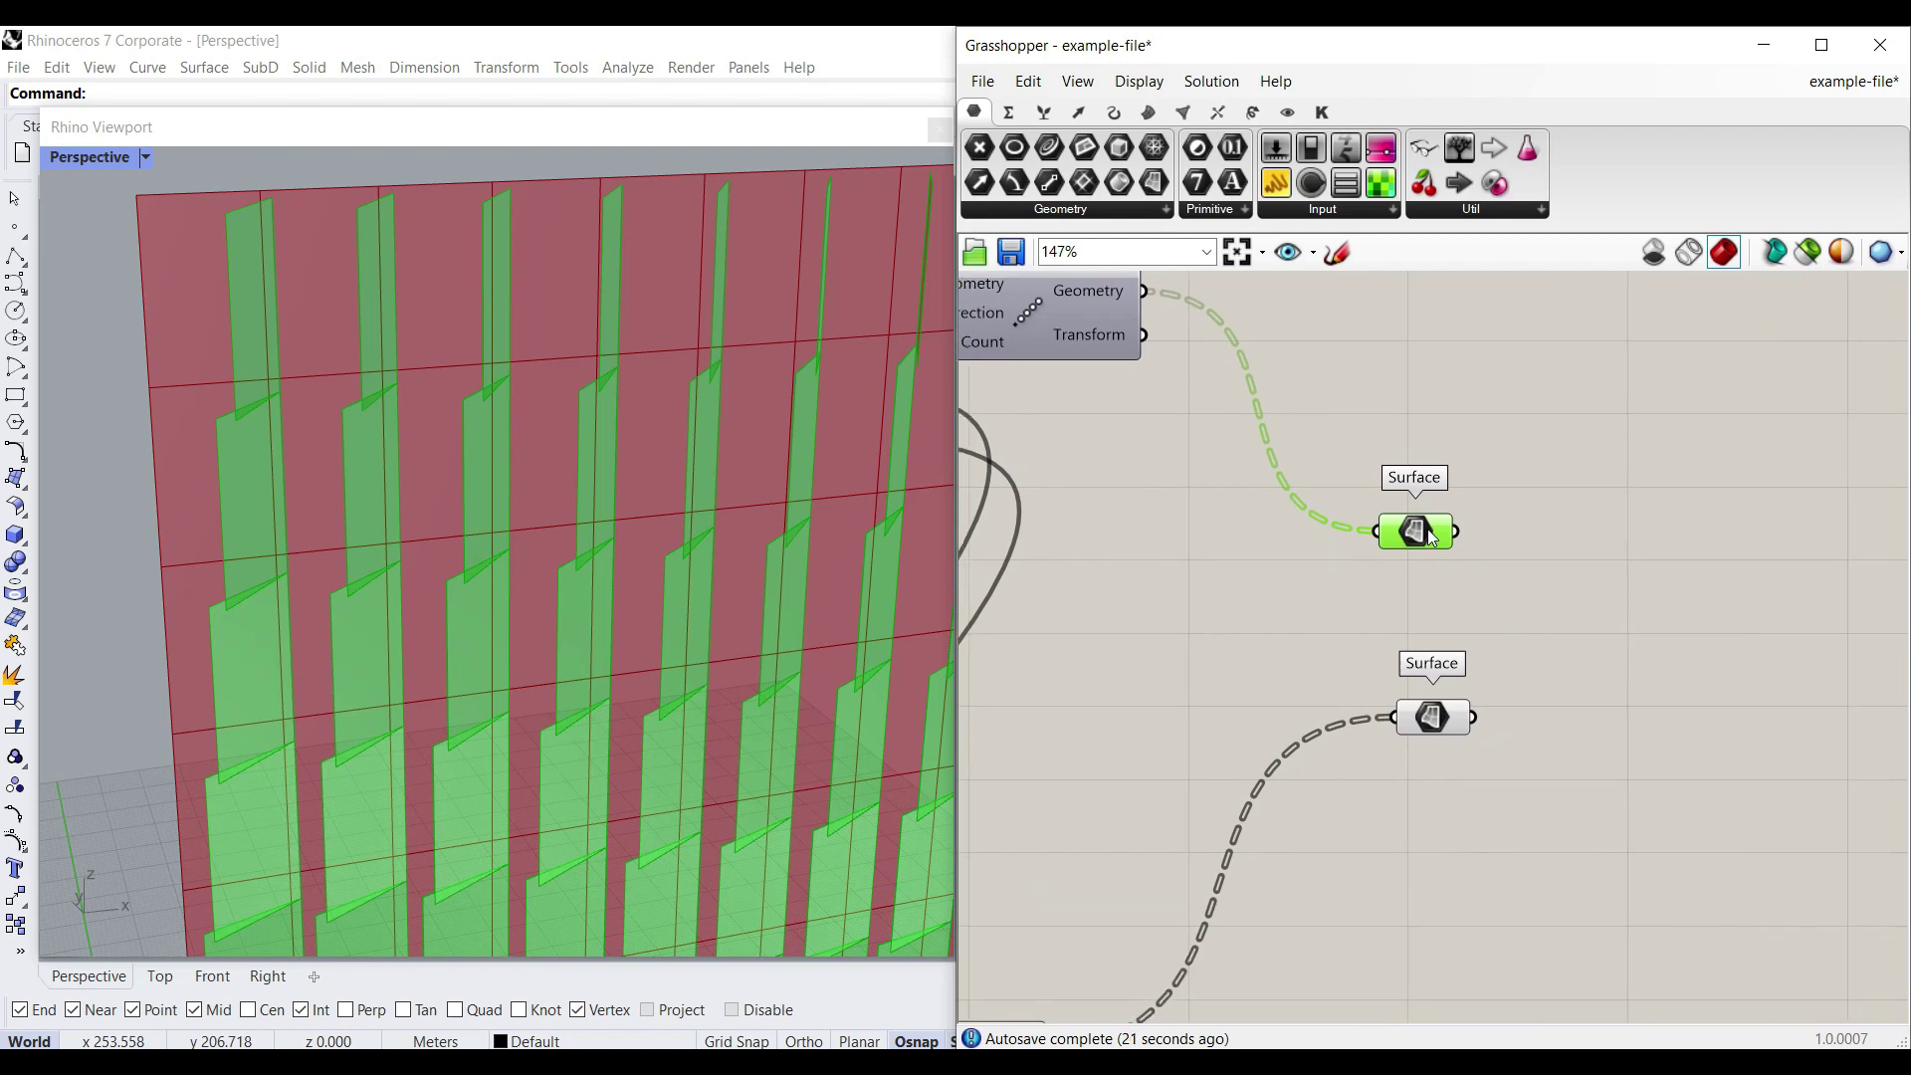
mouse_move(1426, 536)
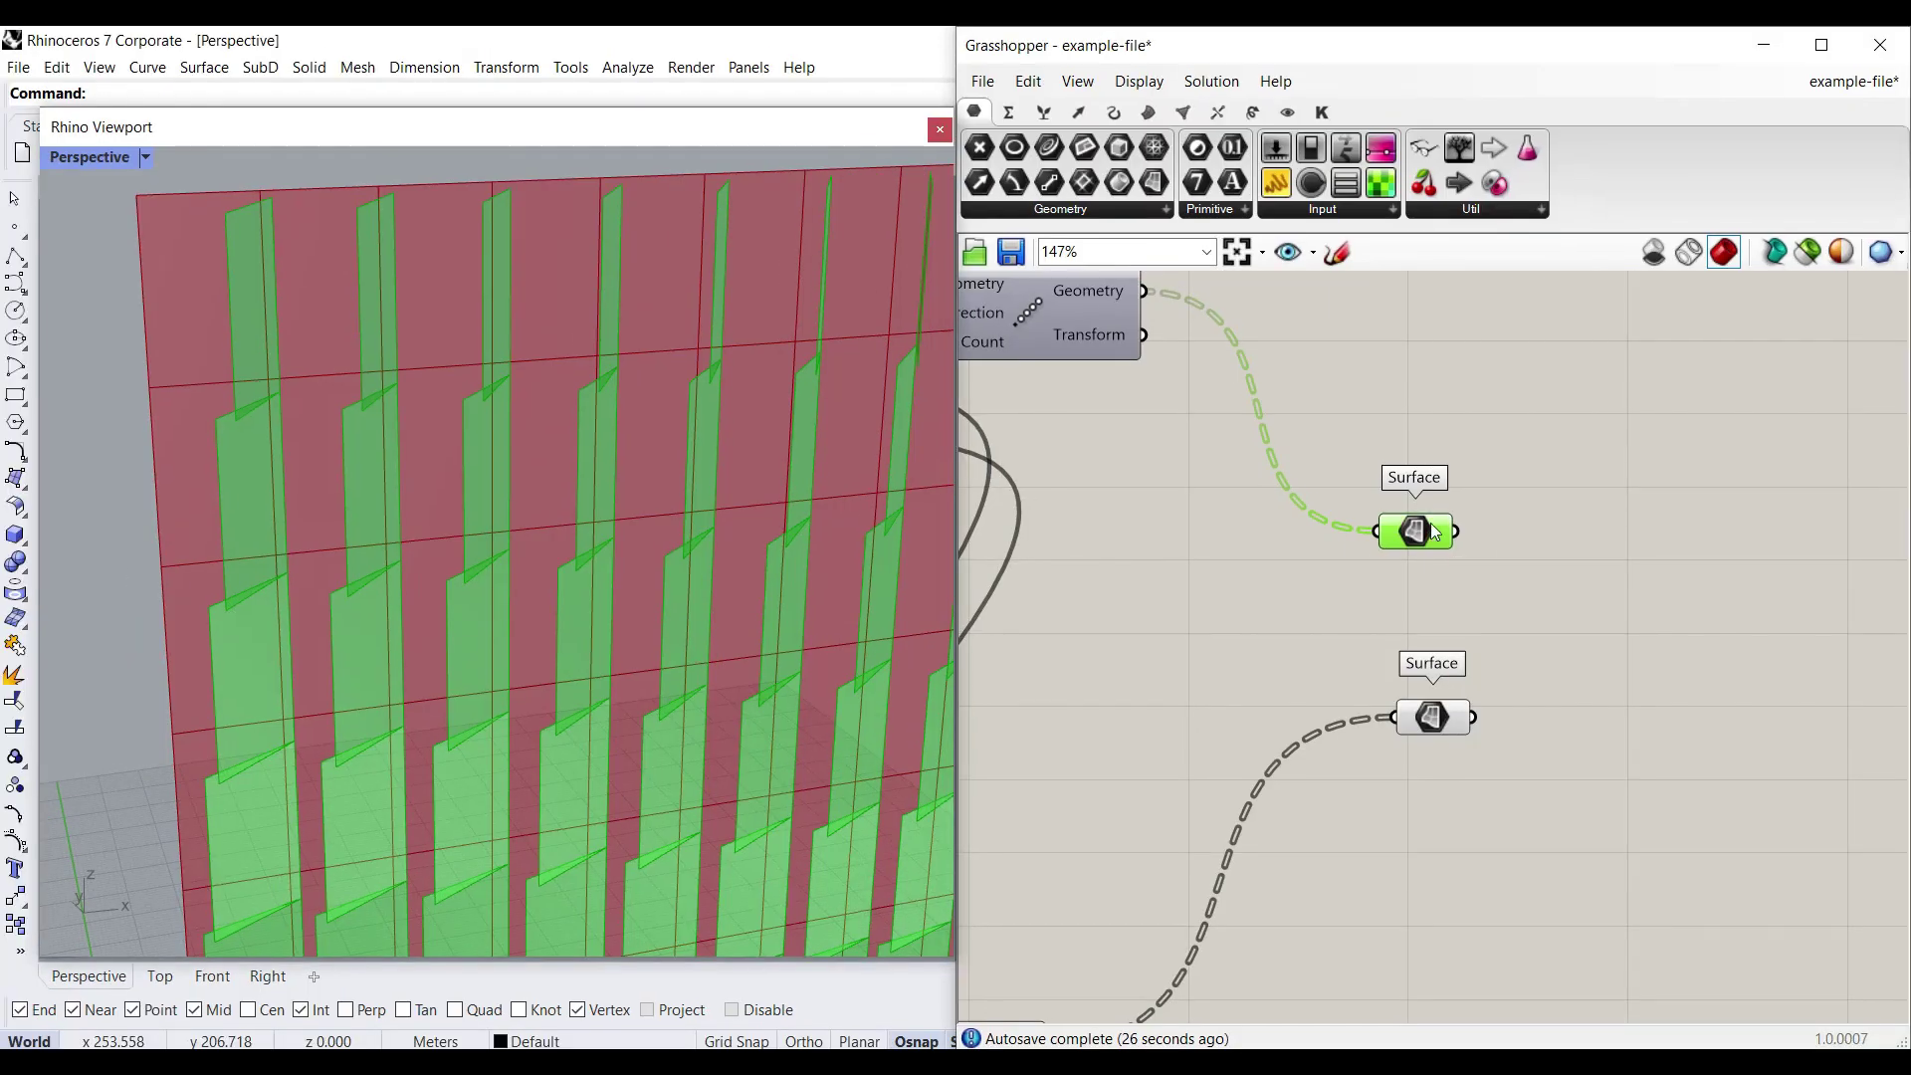
right_click(1359, 549)
left_click(1042, 851)
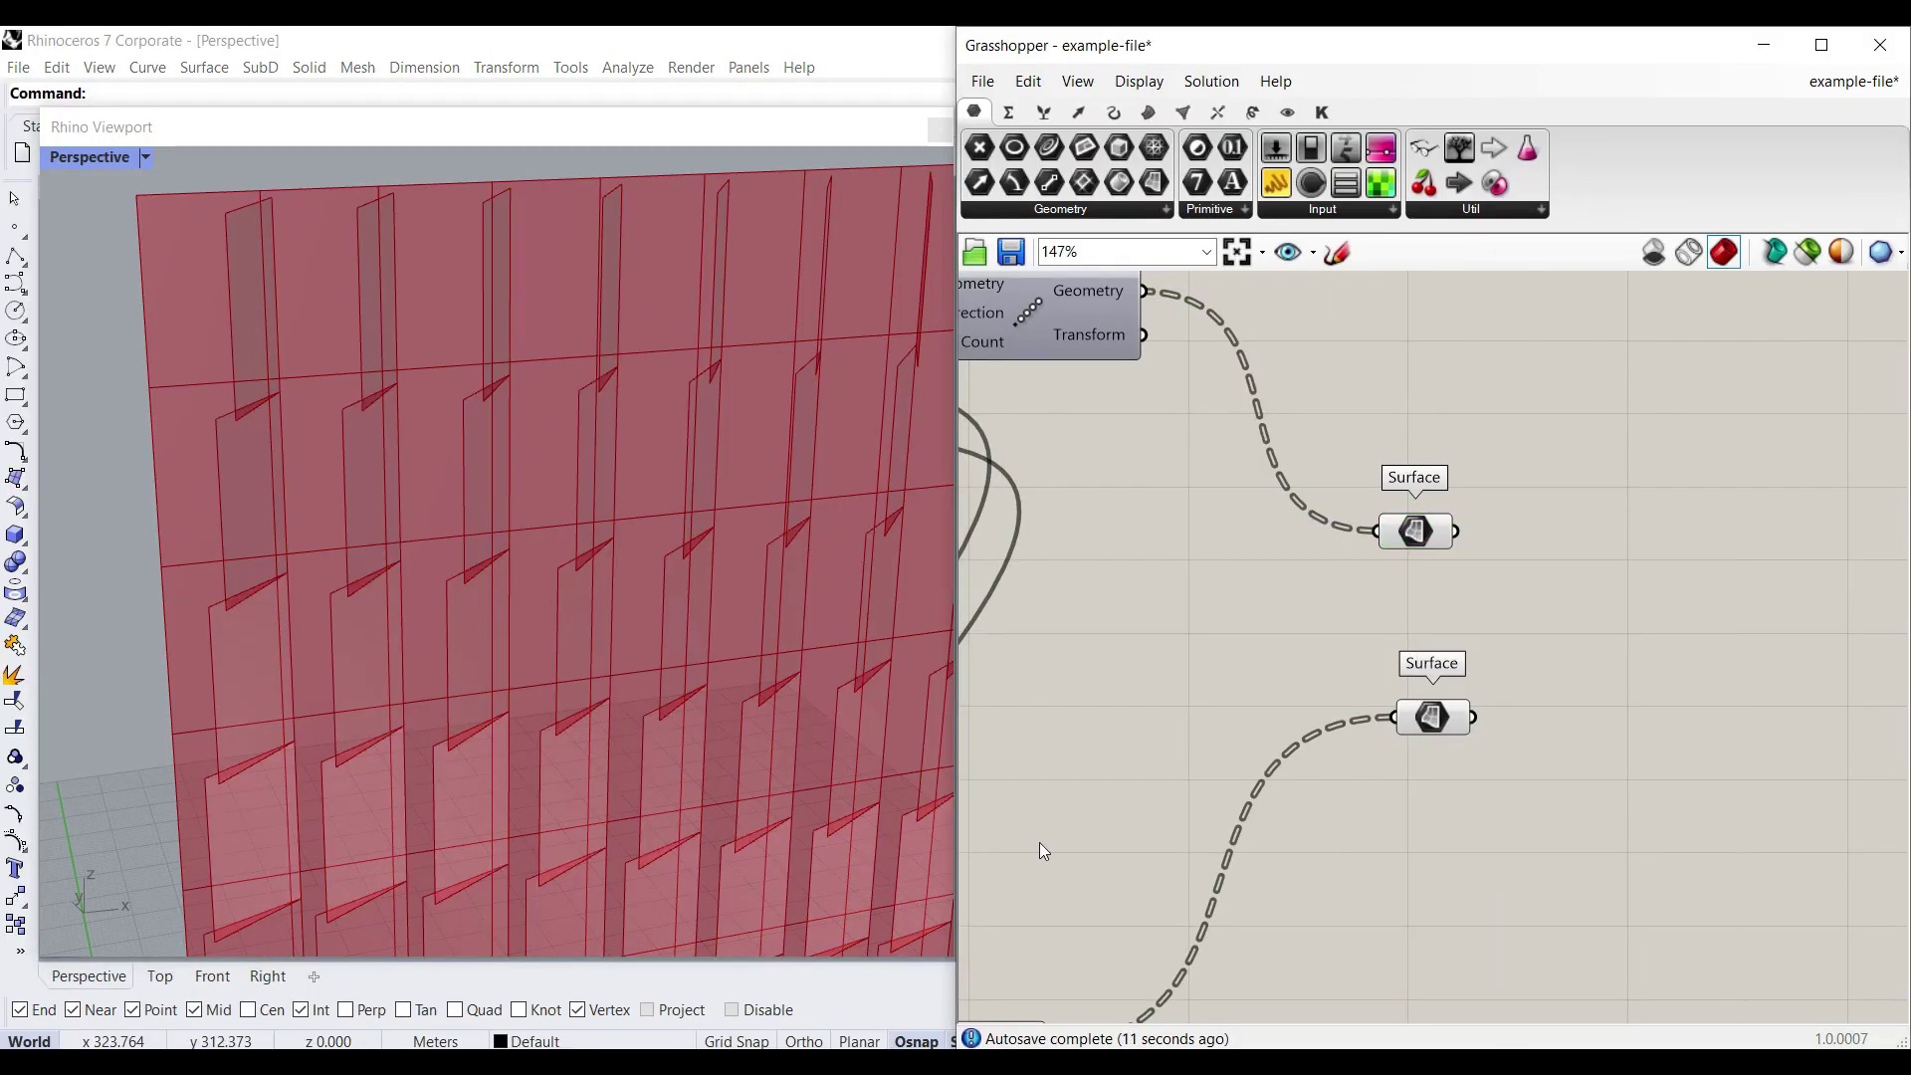
scroll(682, 716, "up", 3)
scroll(456, 482, "up", 2)
scroll(268, 437, "up", 2)
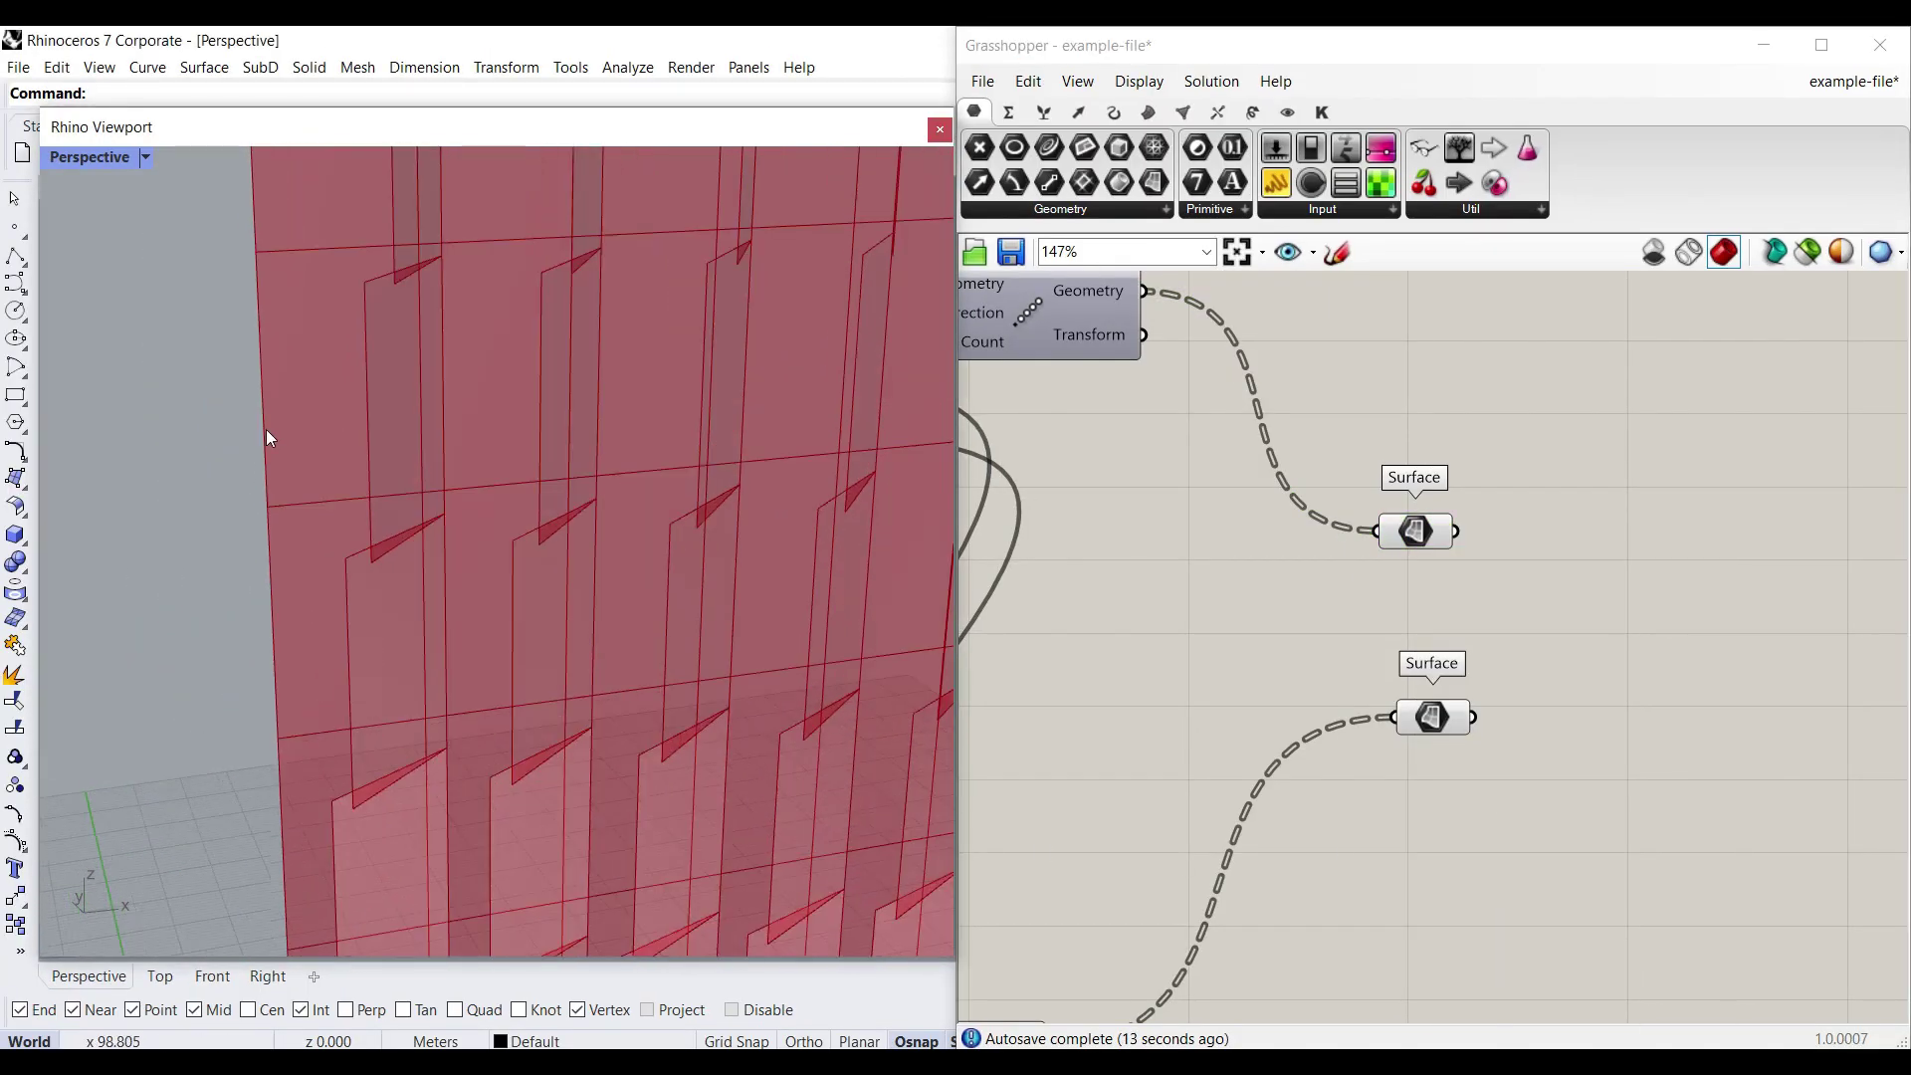
Step: Flatten the data of both Surface parameters
right_click(1435, 528)
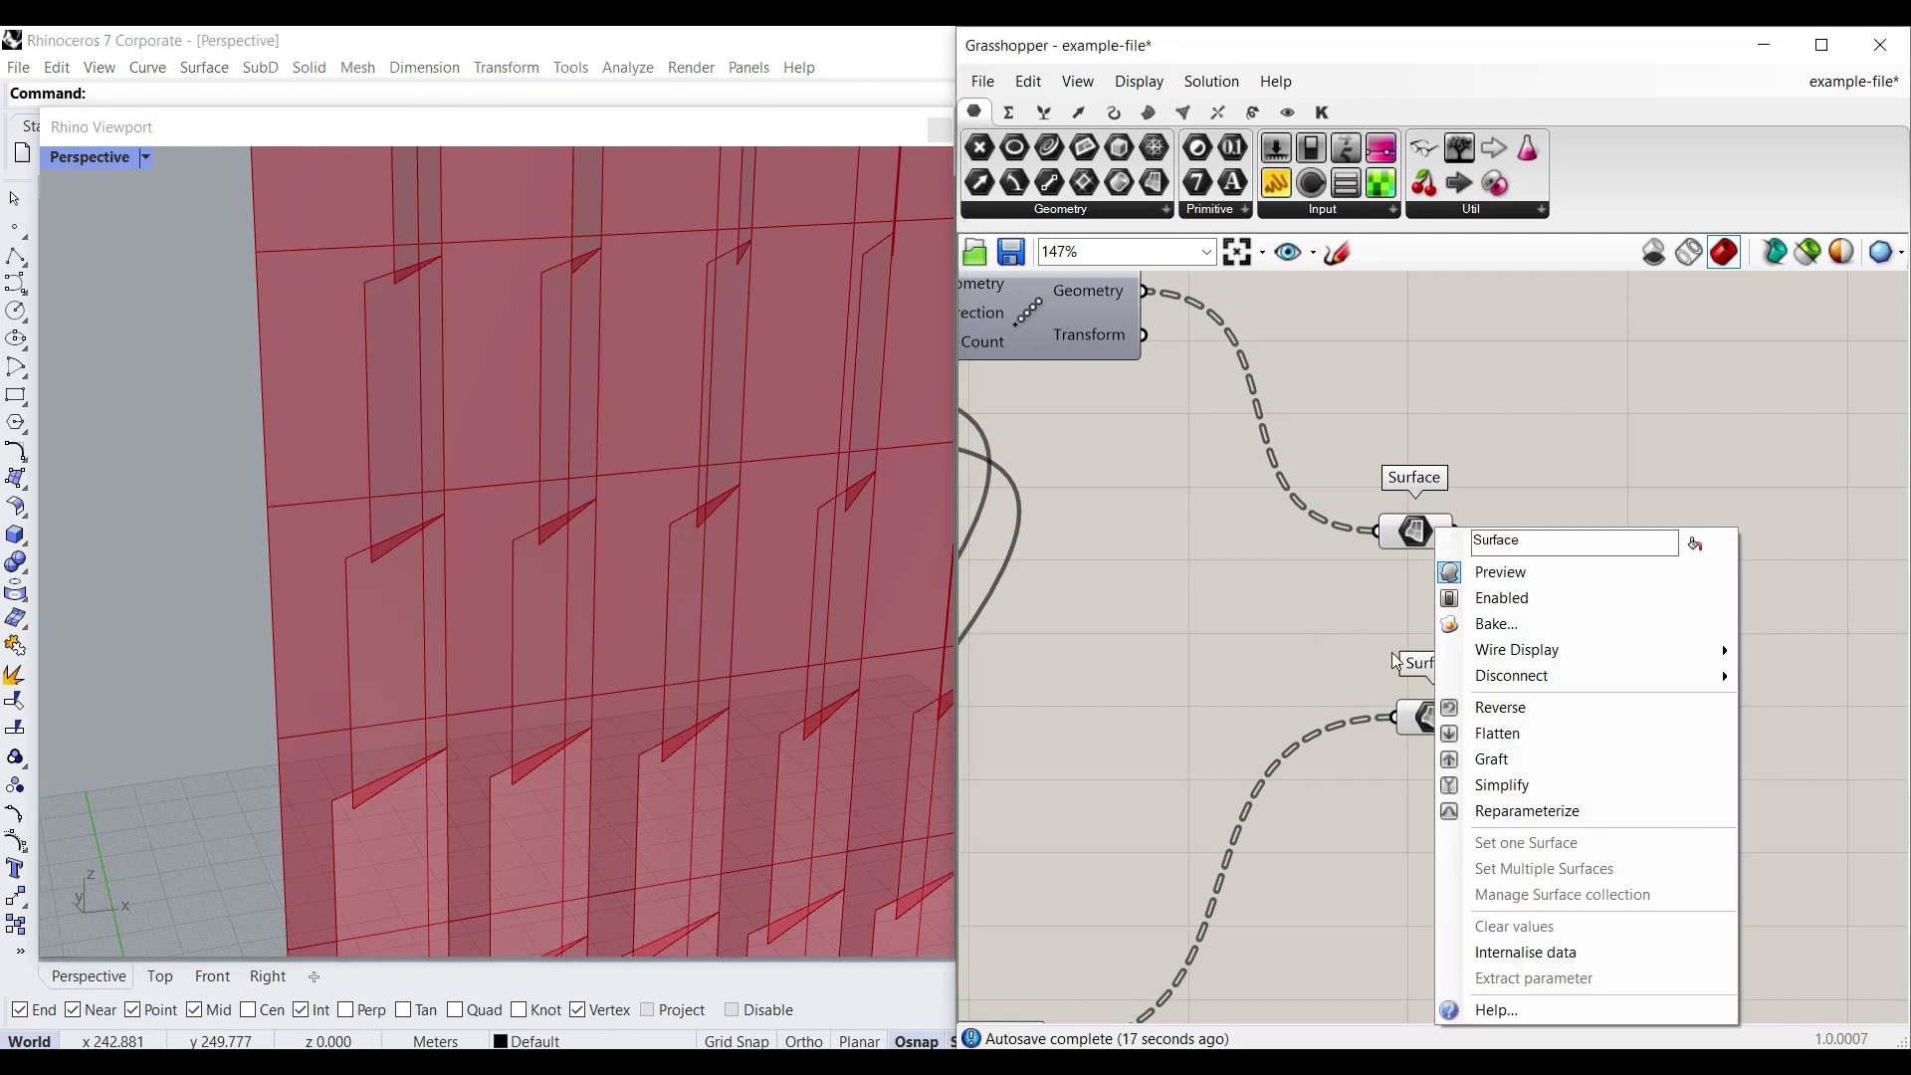
left_click(1497, 734)
right_click(1435, 550)
left_click(1499, 763)
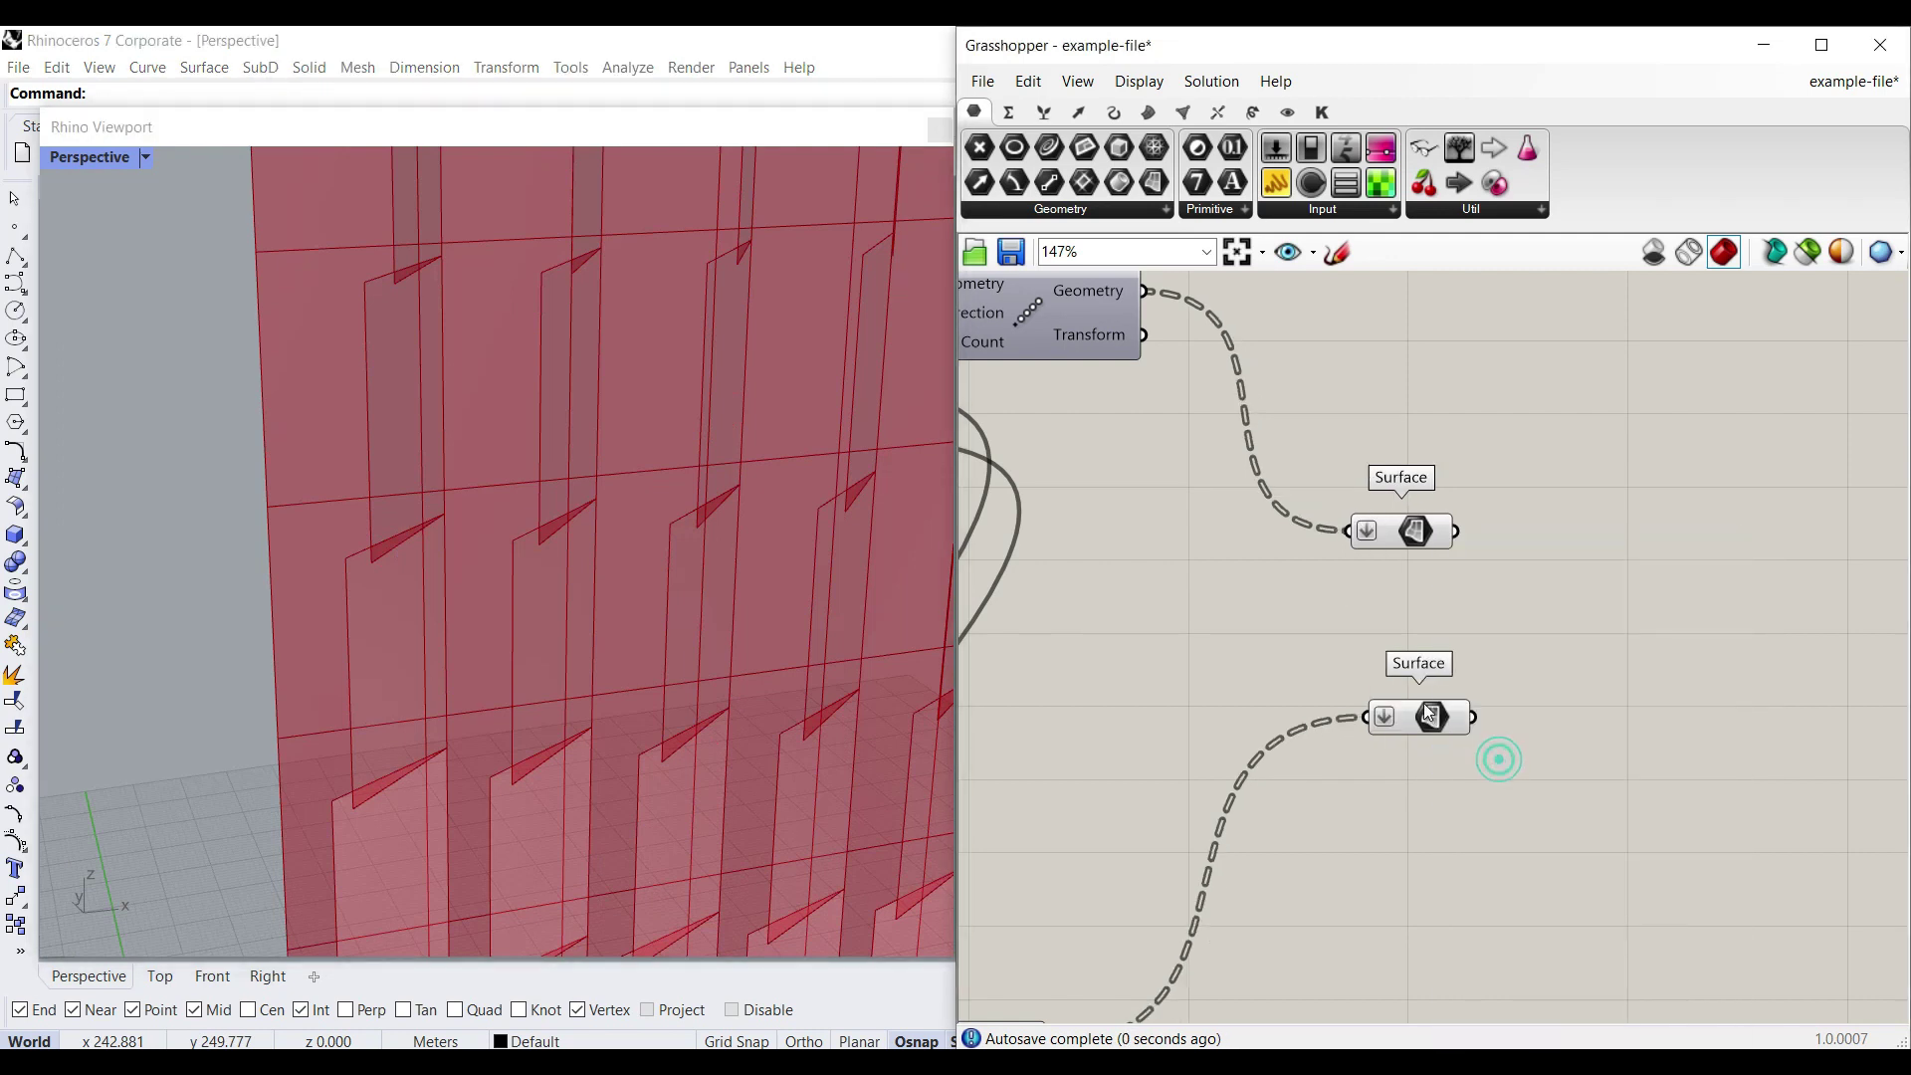
Step: Add a further Surface parameter after each flattened one and connect each pair
left_click_drag(1422, 708, 1384, 739)
left_click_drag(1414, 535, 1466, 529)
left_click_drag(1495, 540, 1432, 747)
Step: Turn off the preview of the two flattened Surface parameters
scroll(1710, 710, "down", 5)
left_click_drag(1685, 853, 1194, 487)
right_click(1454, 371)
left_click(1502, 406)
left_click(1836, 648)
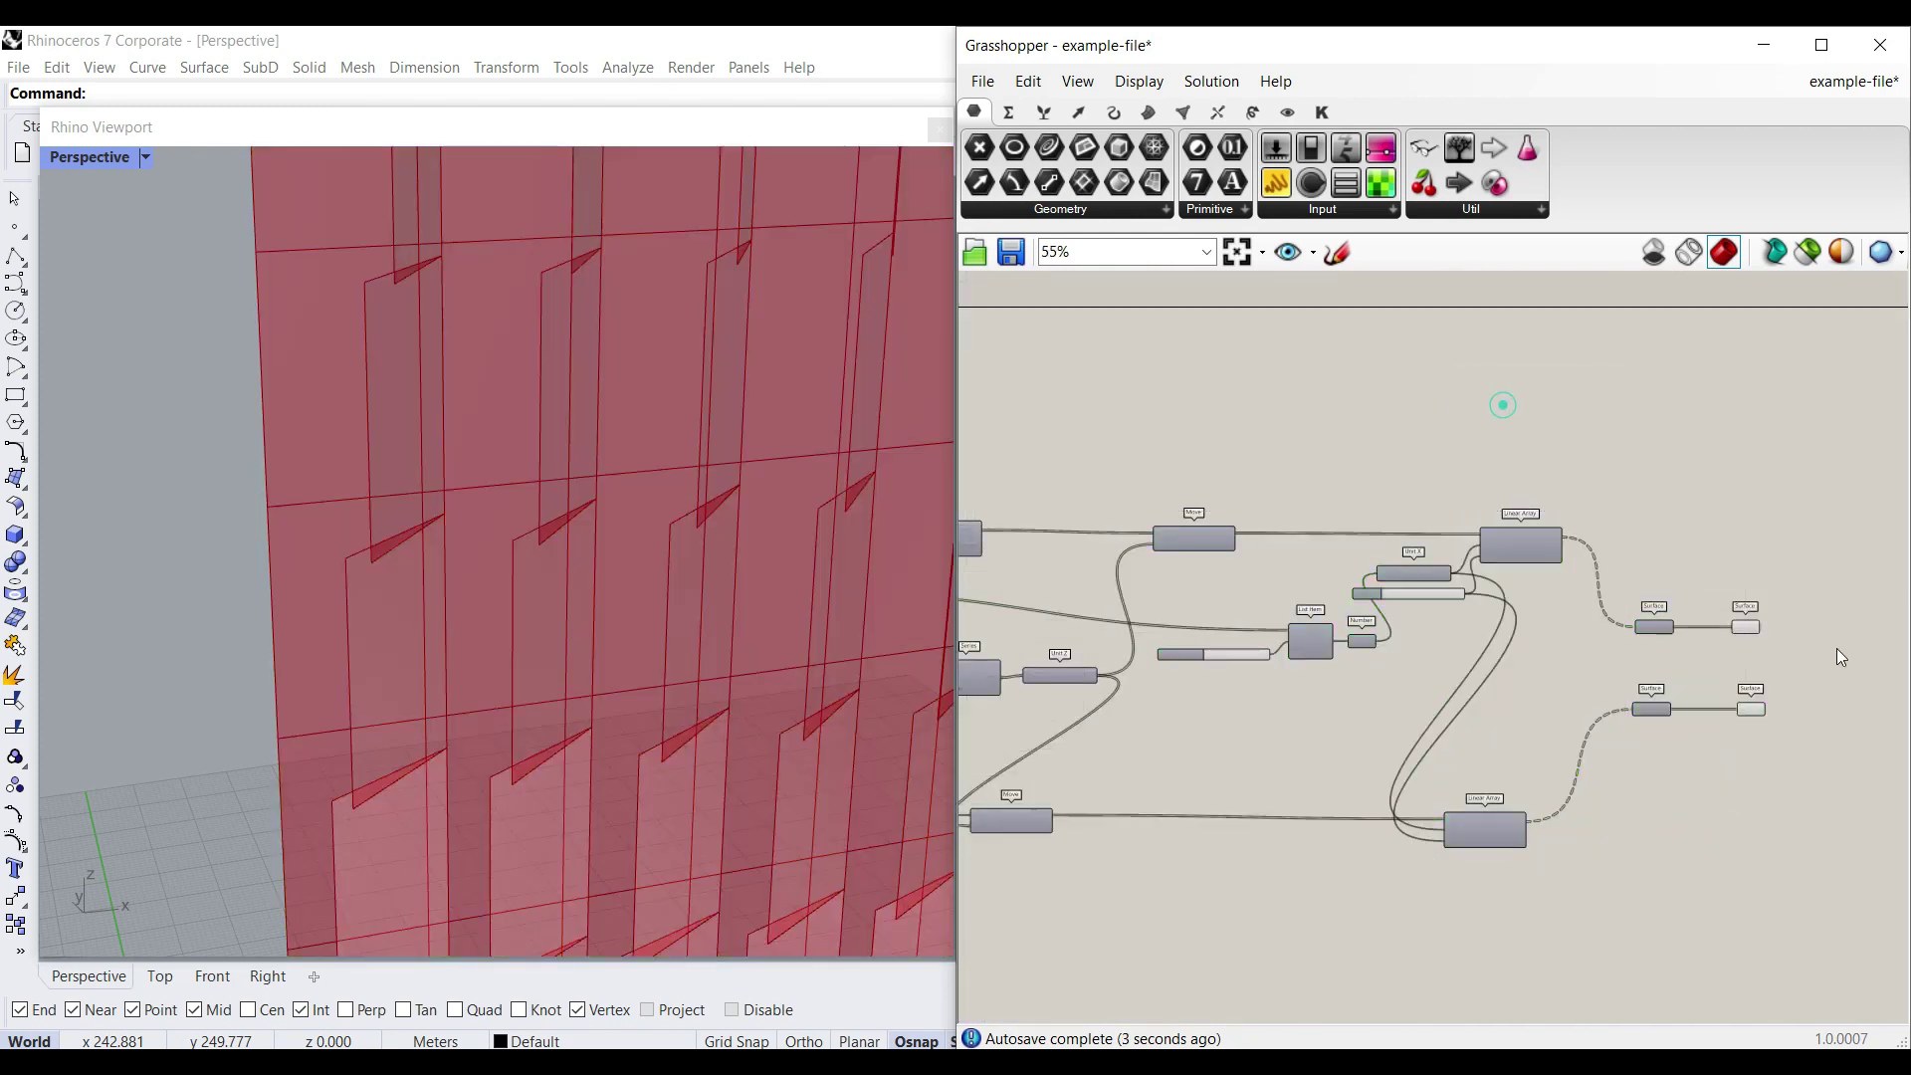
Step: Add a Loft component after the two final Surface parameters
scroll(1837, 648, "up", 8)
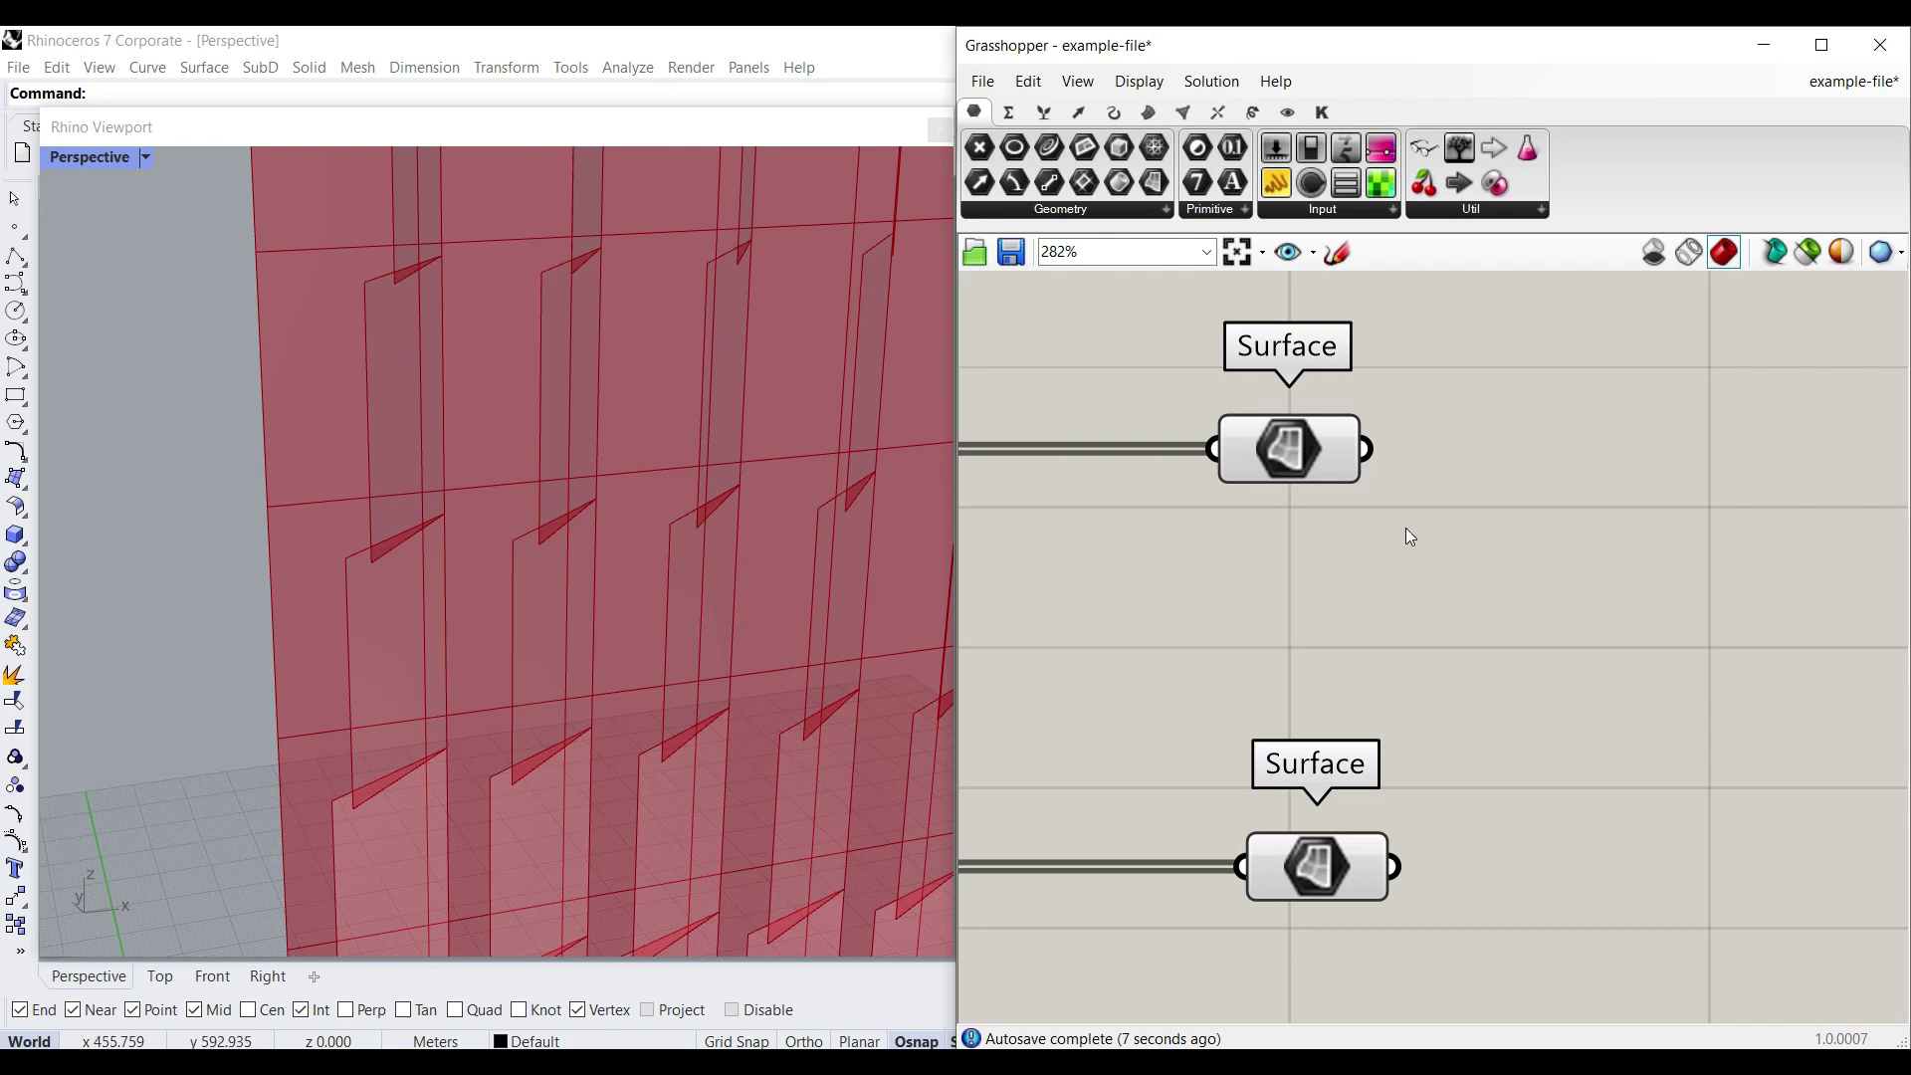
left_click(1147, 112)
left_click_drag(1196, 183, 1741, 708)
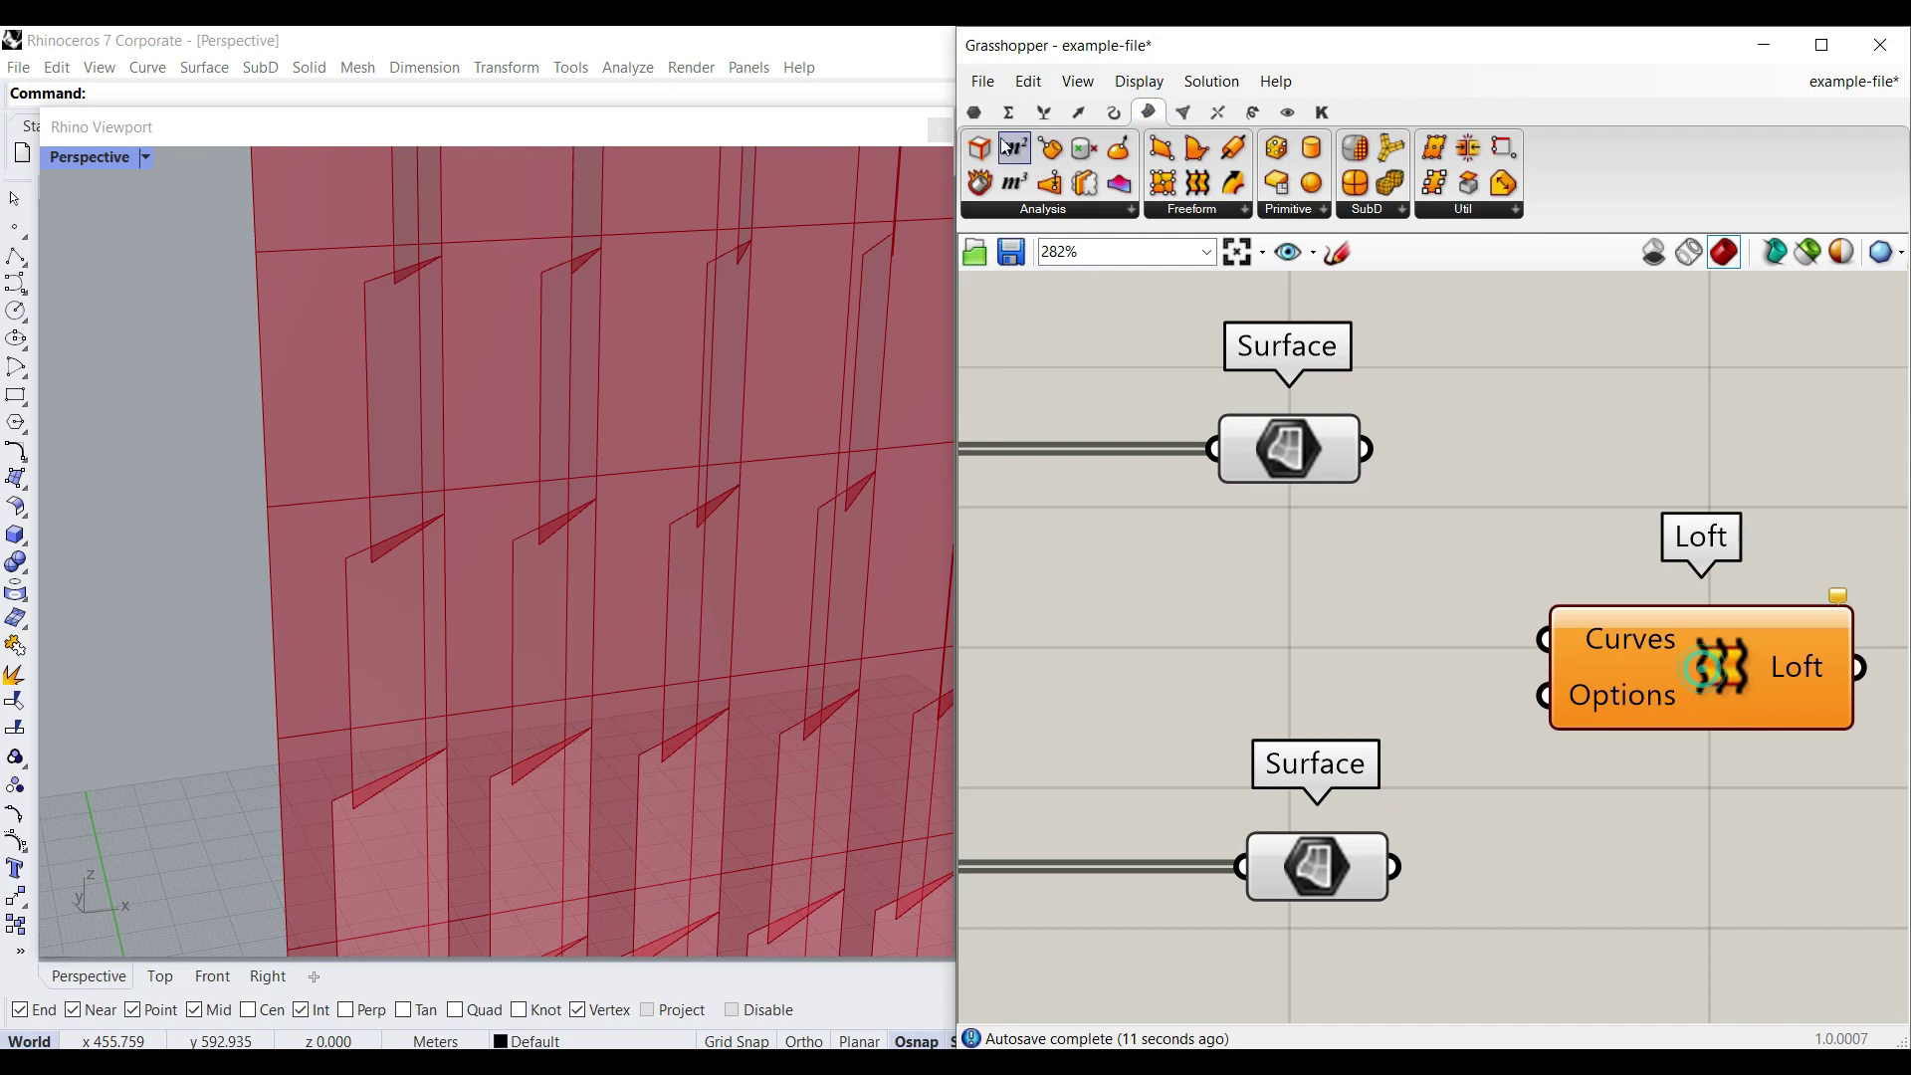
Step: Add two Curve parameters before the Loft component and connect each final Surface parameter to its own Curve
left_click(975, 111)
left_click_drag(1047, 149, 1425, 460)
right_click_drag(1502, 535, 1356, 444)
left_click_drag(1562, 567, 1685, 554)
left_click_drag(1365, 349, 1382, 570)
left_click_drag(1246, 774, 1383, 604)
left_click(1387, 416)
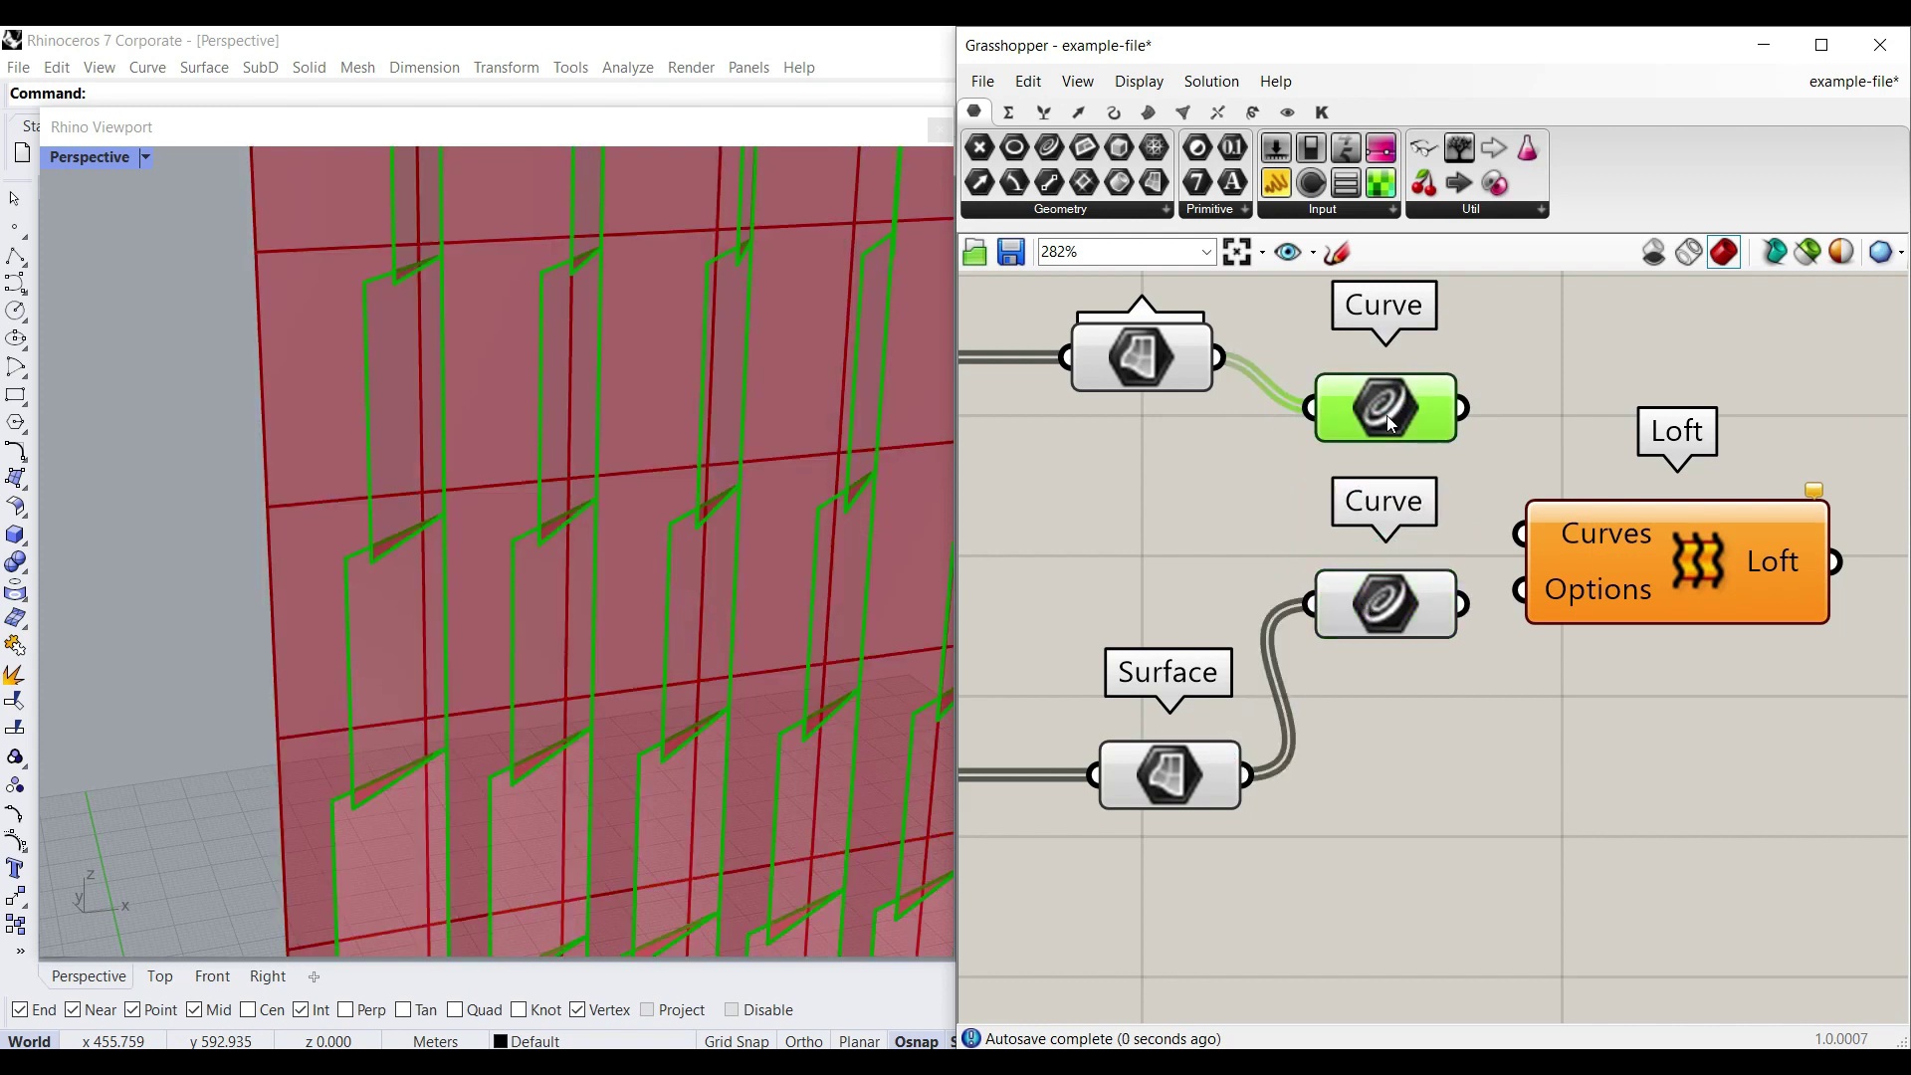
Step: Graft the upper Curve parameter and flatten the lower one before the Loft component
left_click(1391, 609)
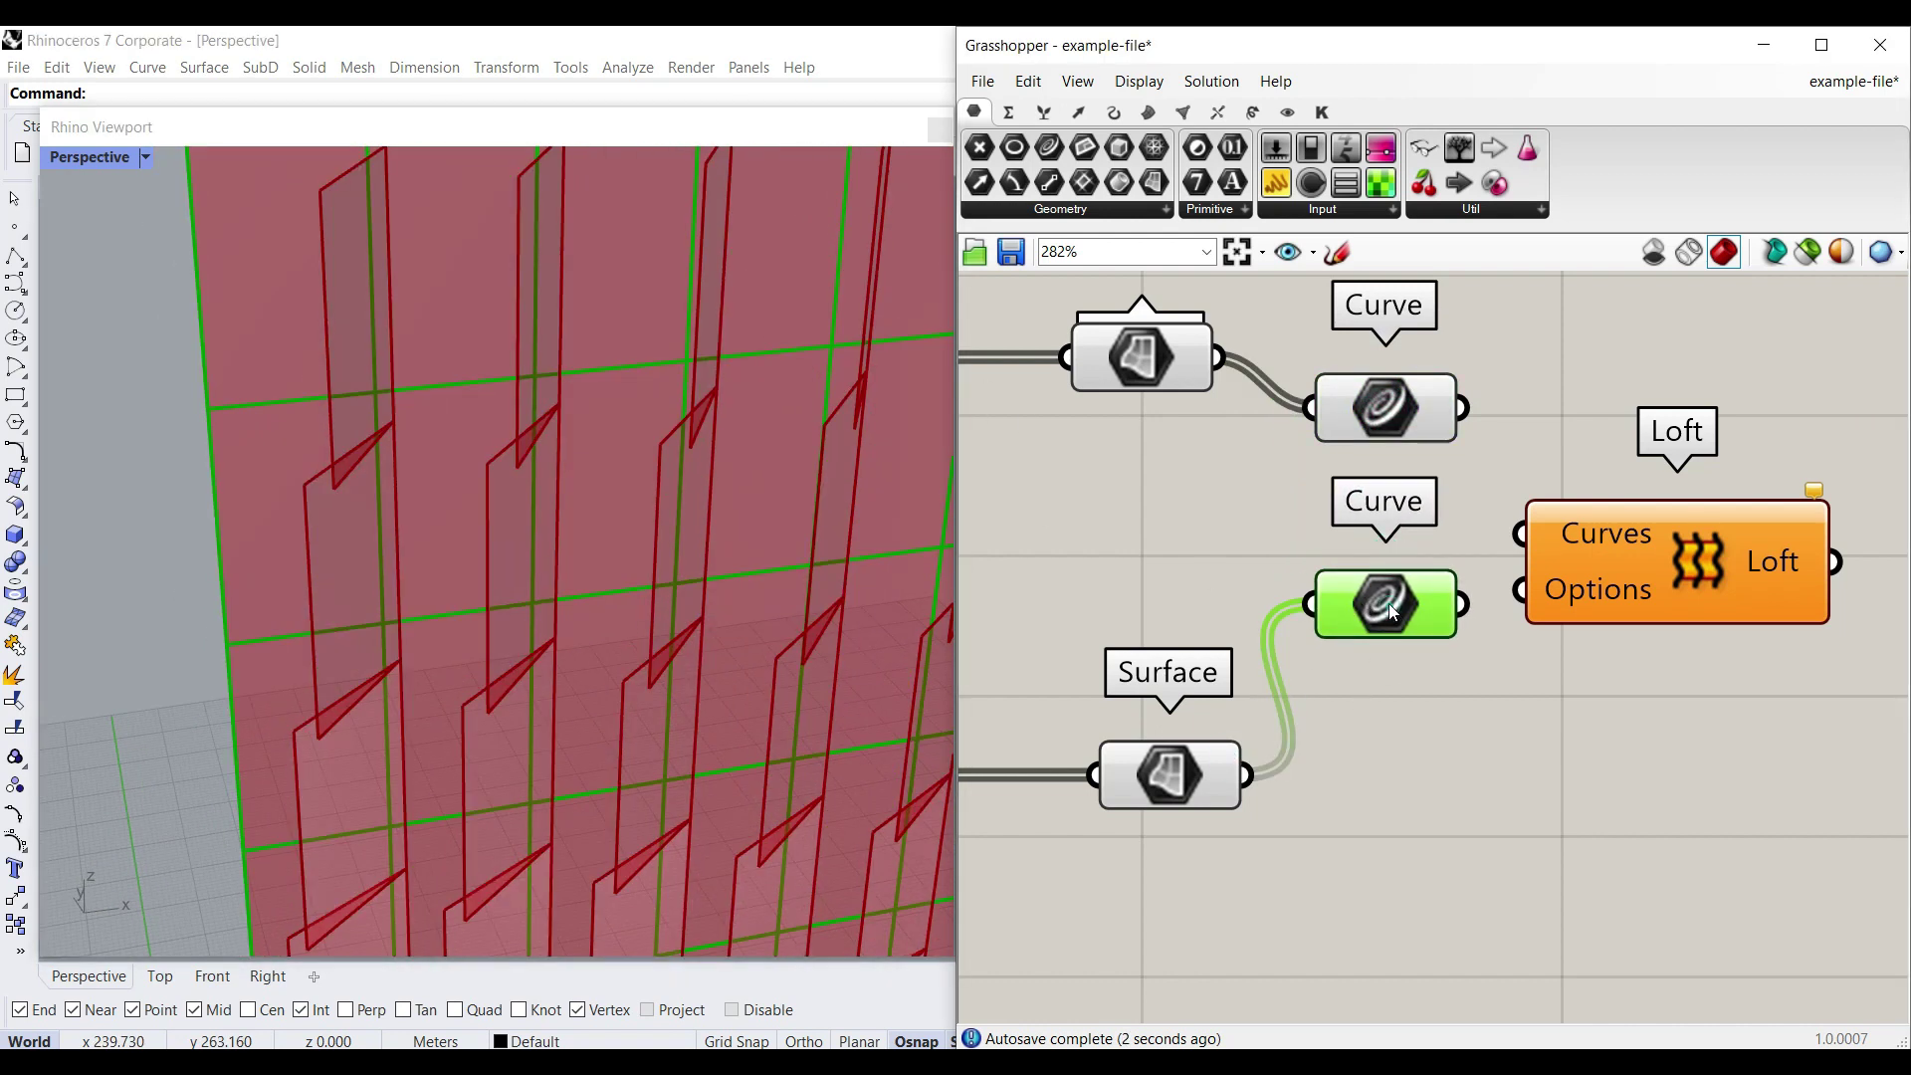
left_click_drag(1648, 607, 1688, 599)
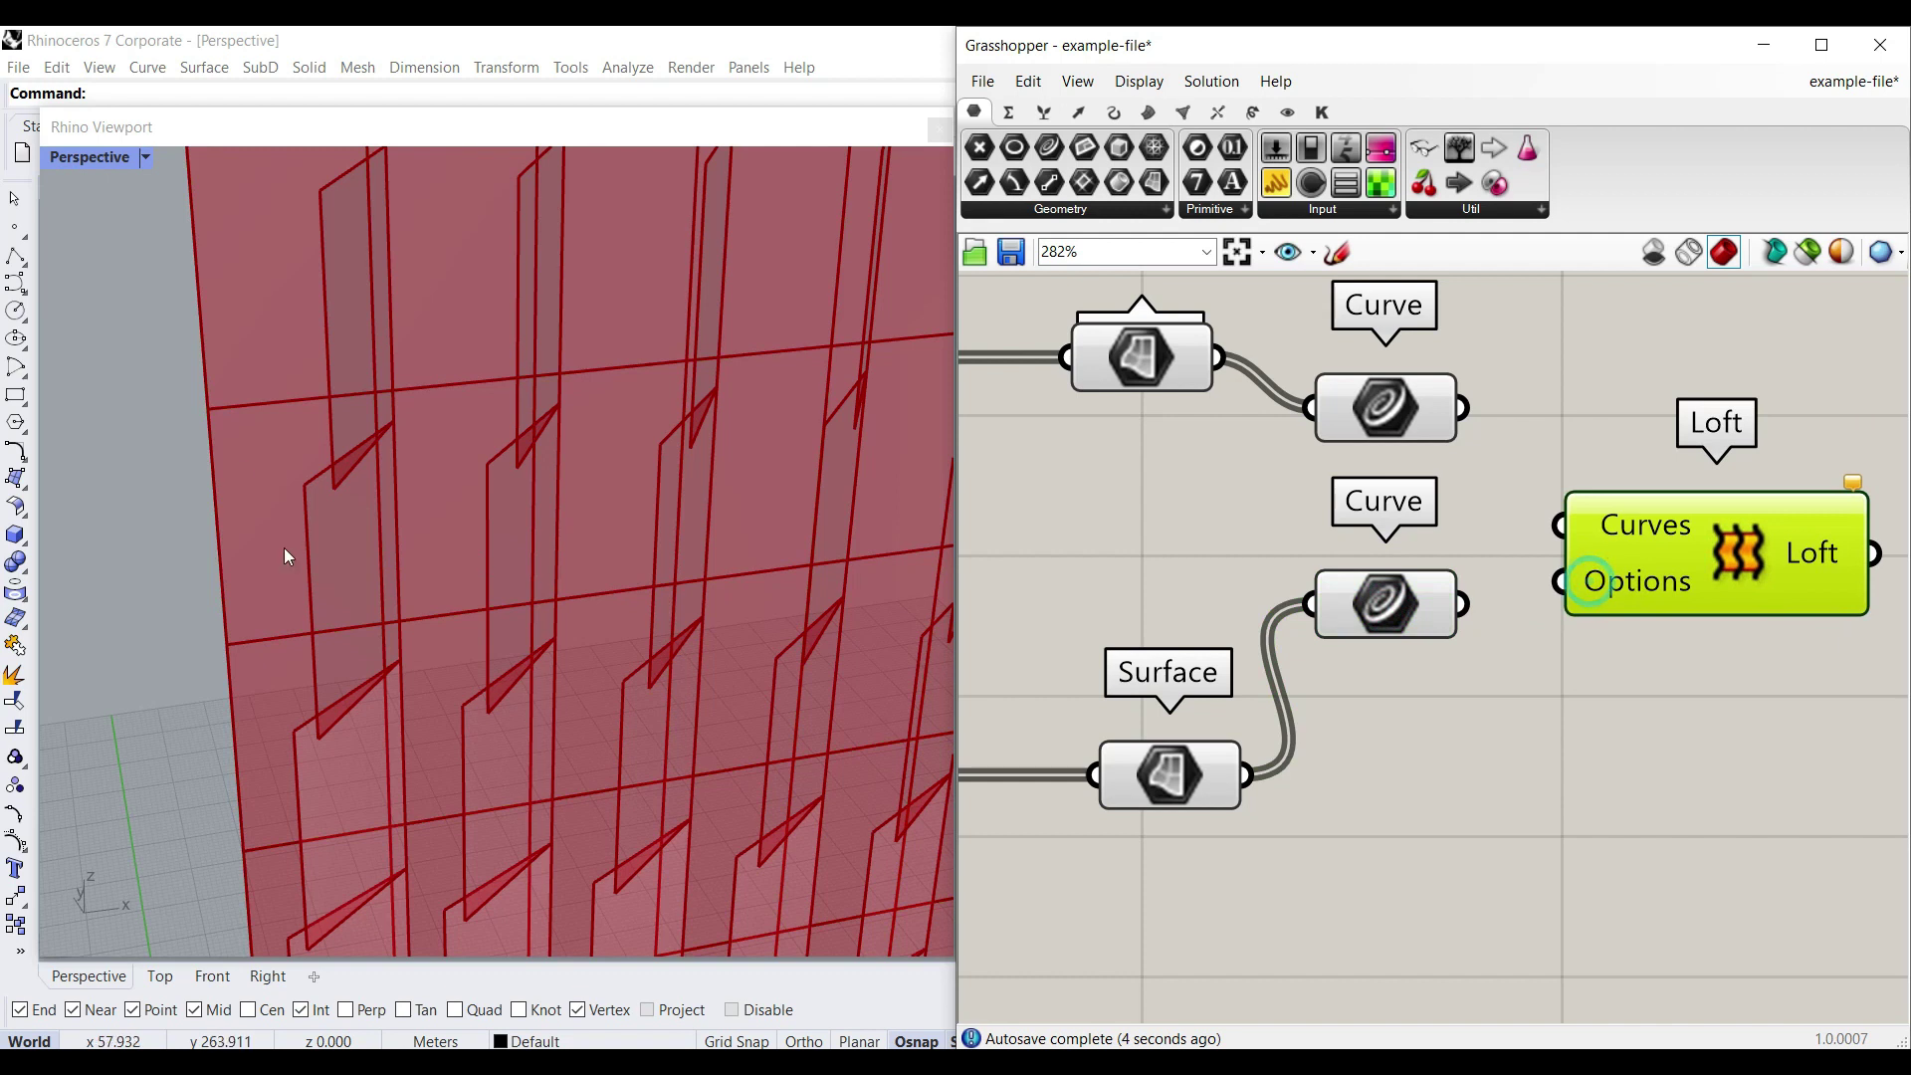
right_click(1373, 428)
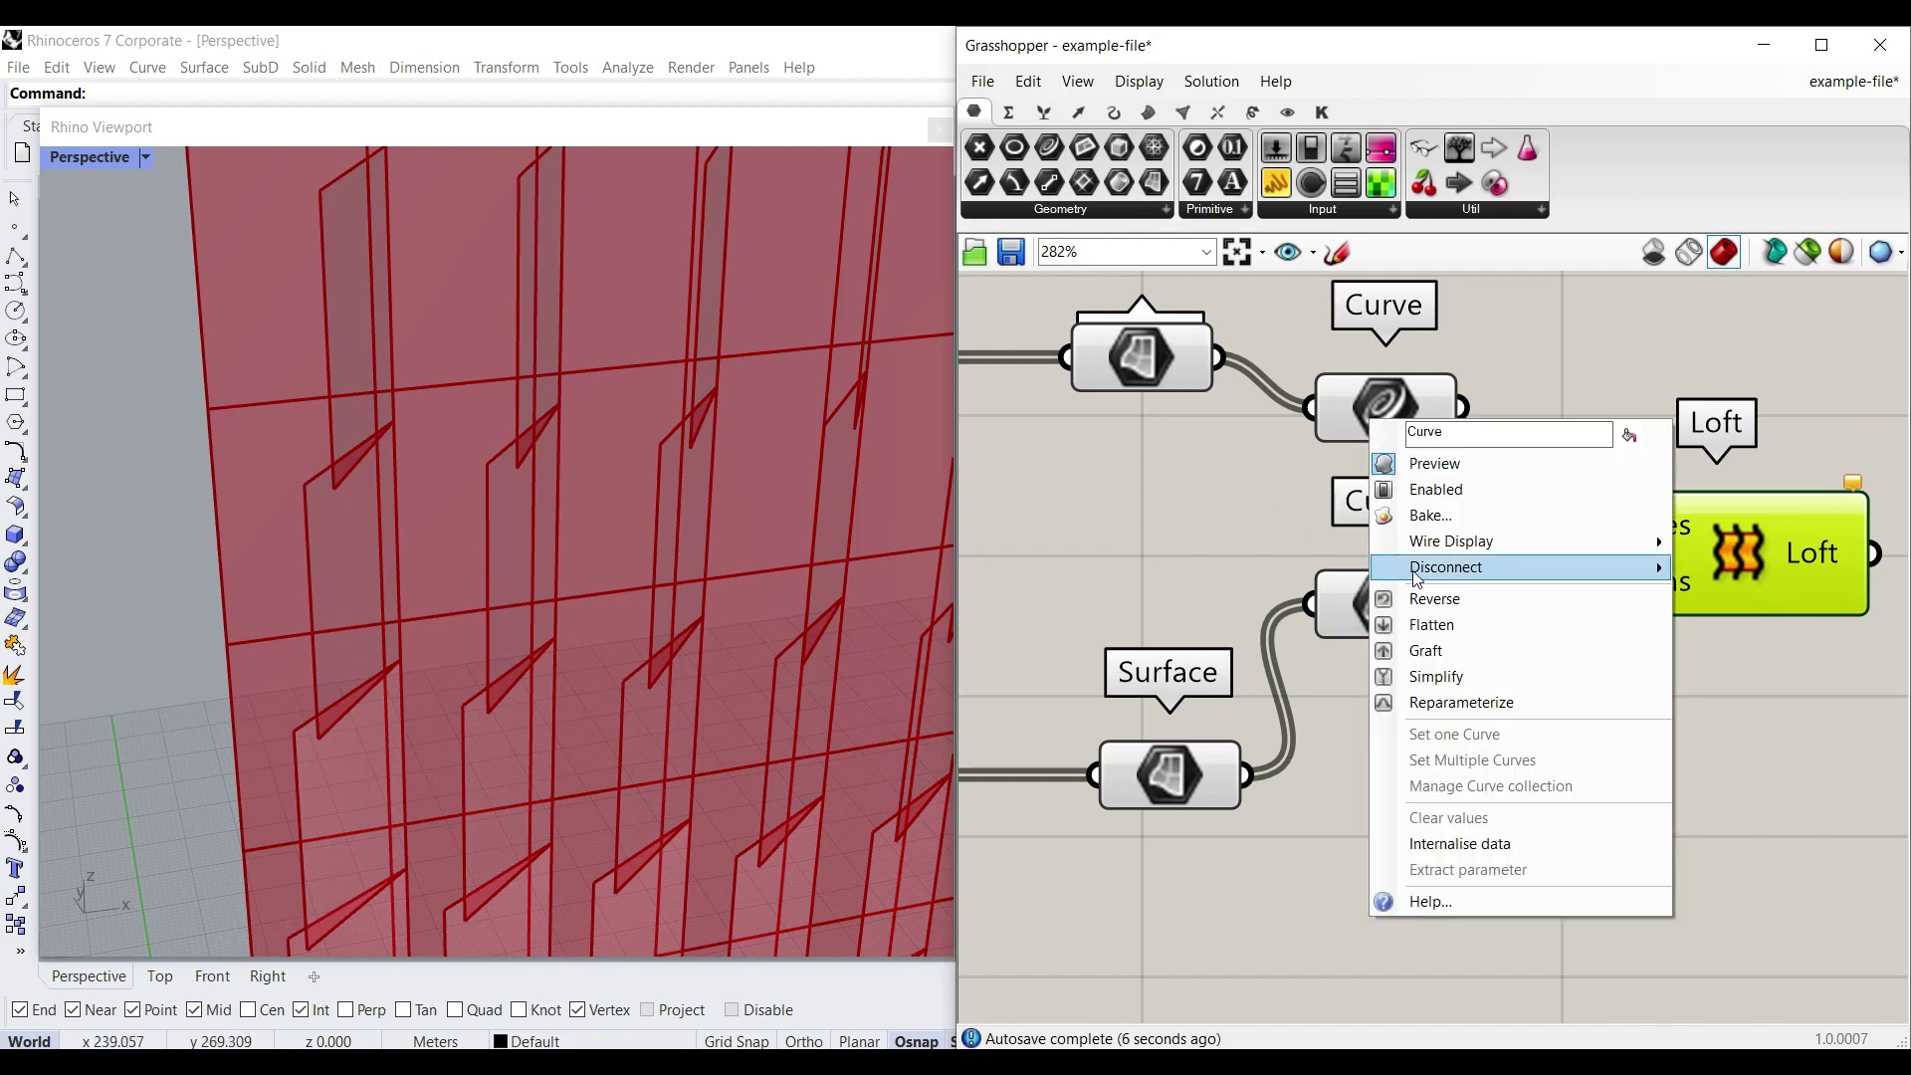
left_click(1433, 654)
right_click(1391, 589)
left_click(1455, 758)
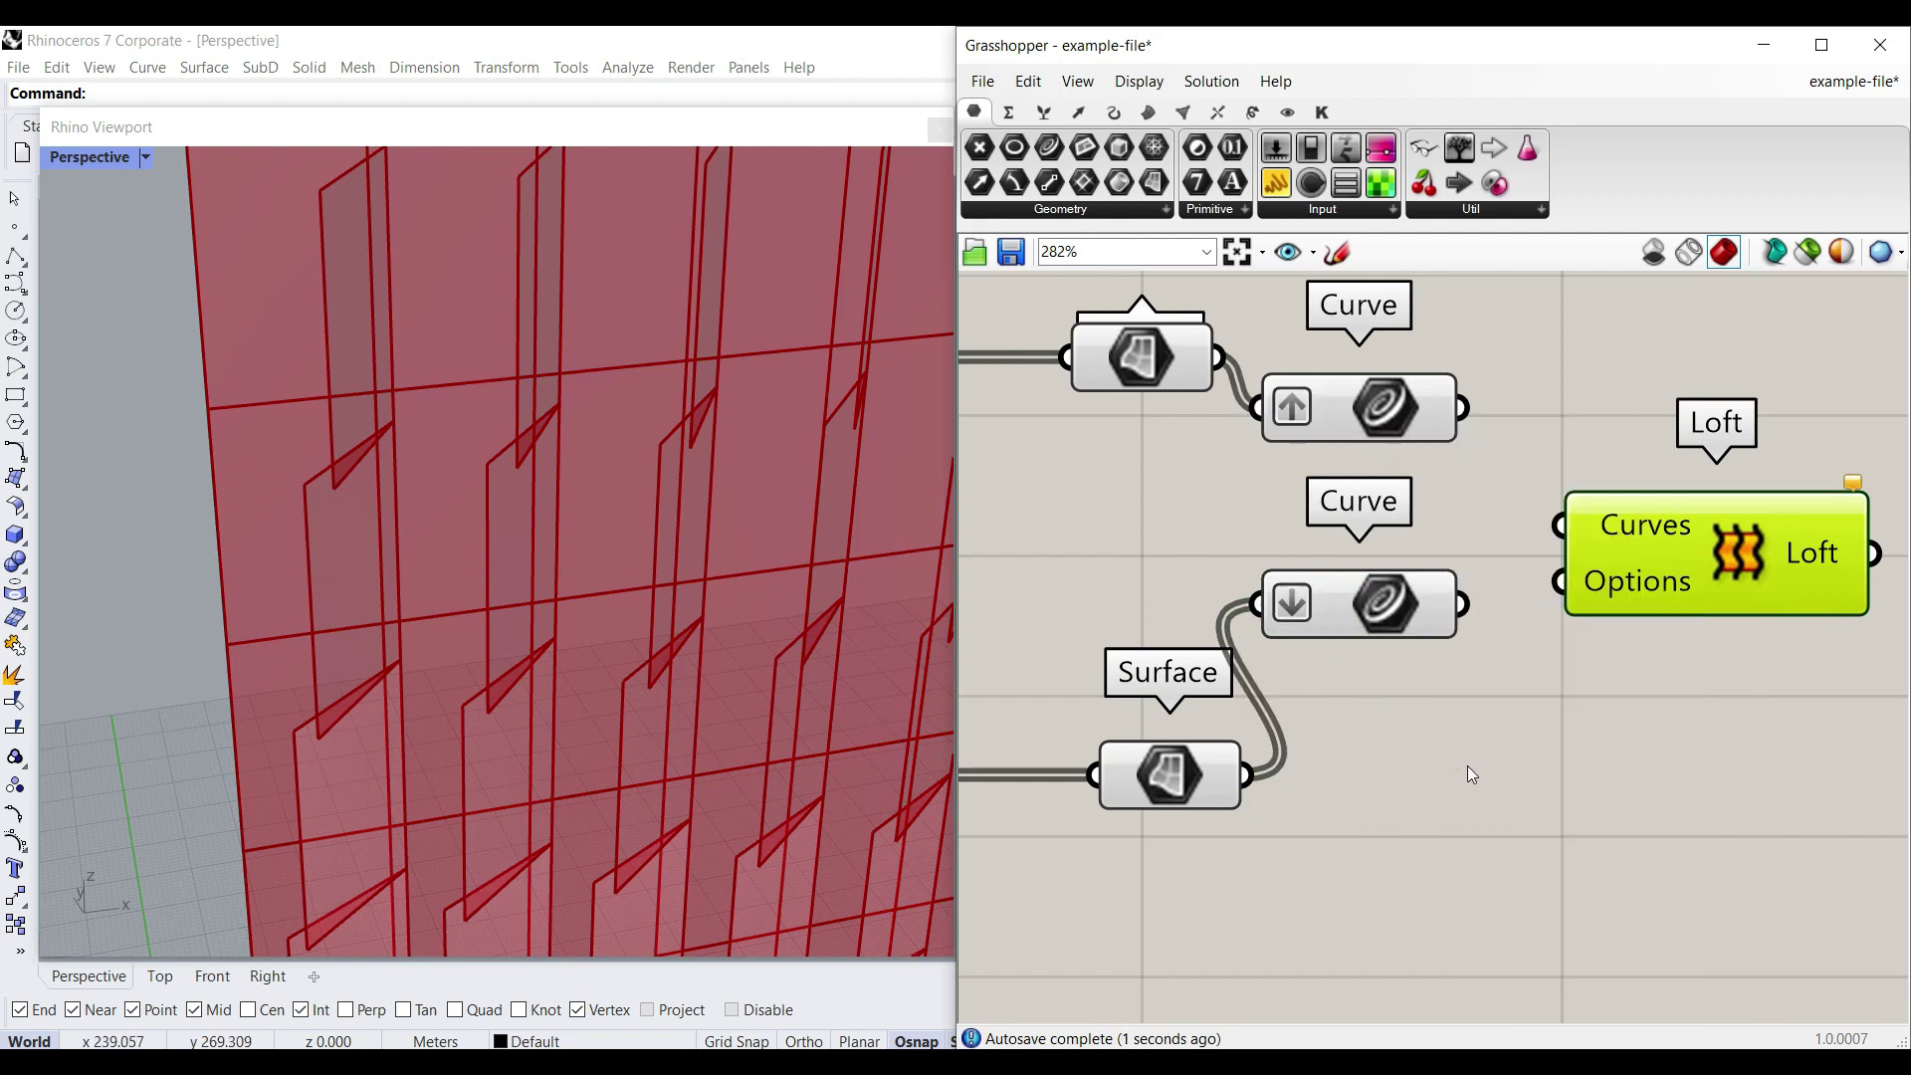
Step: Merge the two Curve parameters into a new Curve parameter and set both sources to Graft and Simplify
left_click_drag(1573, 497, 1612, 522)
left_click_drag(1435, 398, 1541, 521)
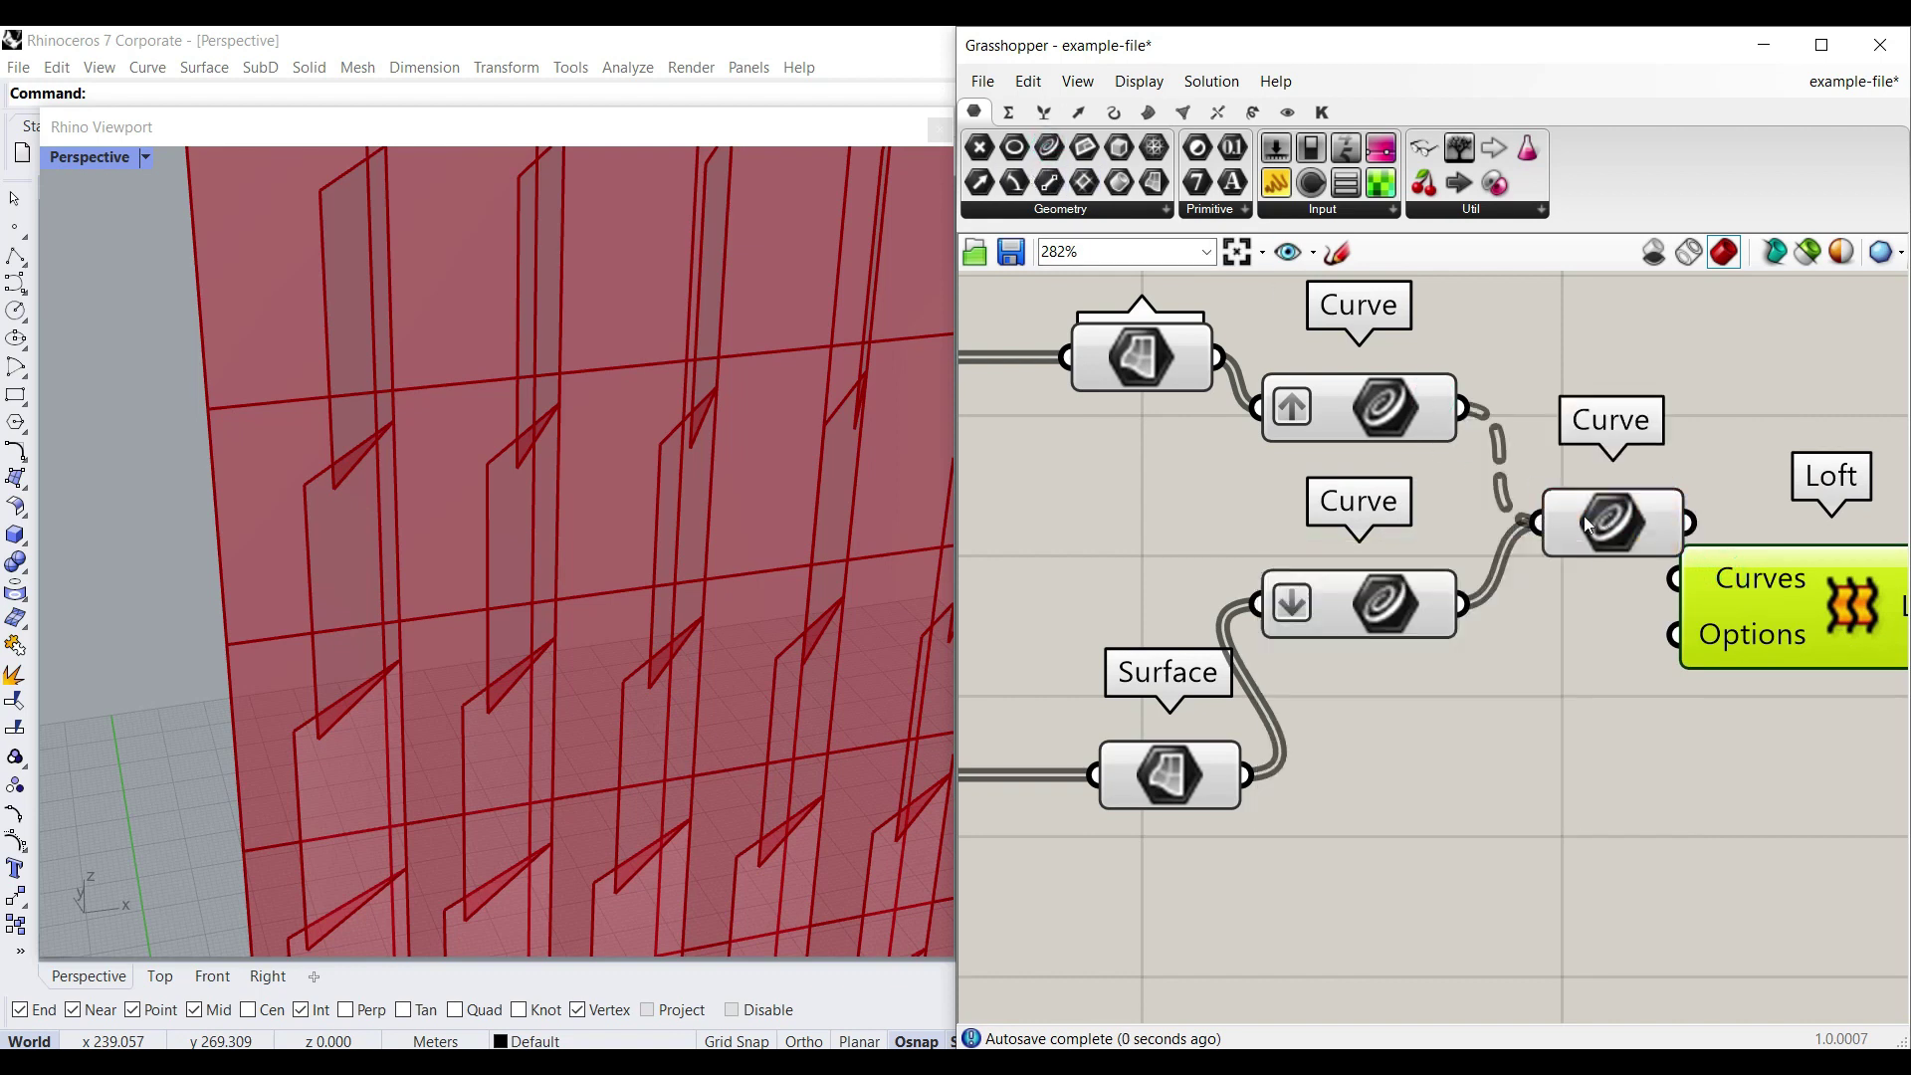
right_click(1357, 611)
left_click(1398, 785)
right_click(1385, 611)
left_click(1448, 809)
right_click(1371, 443)
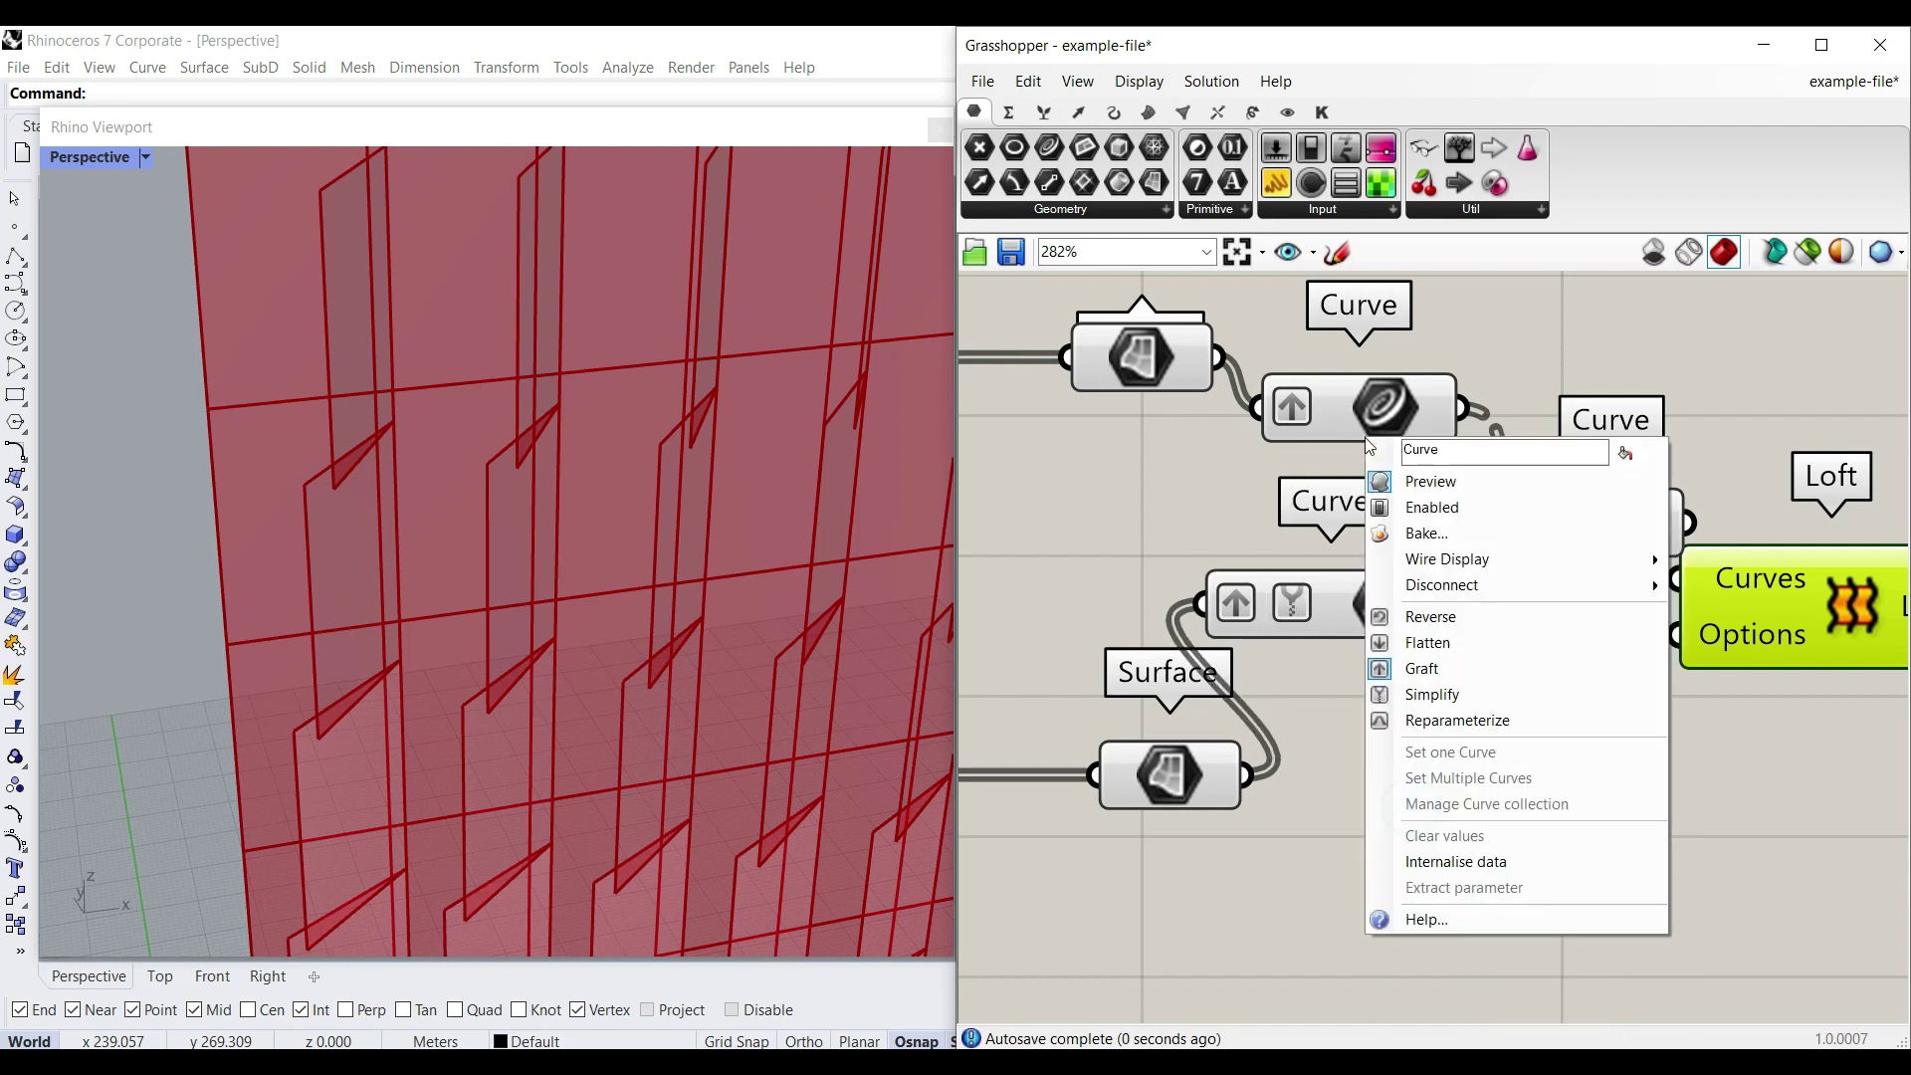
left_click(1446, 695)
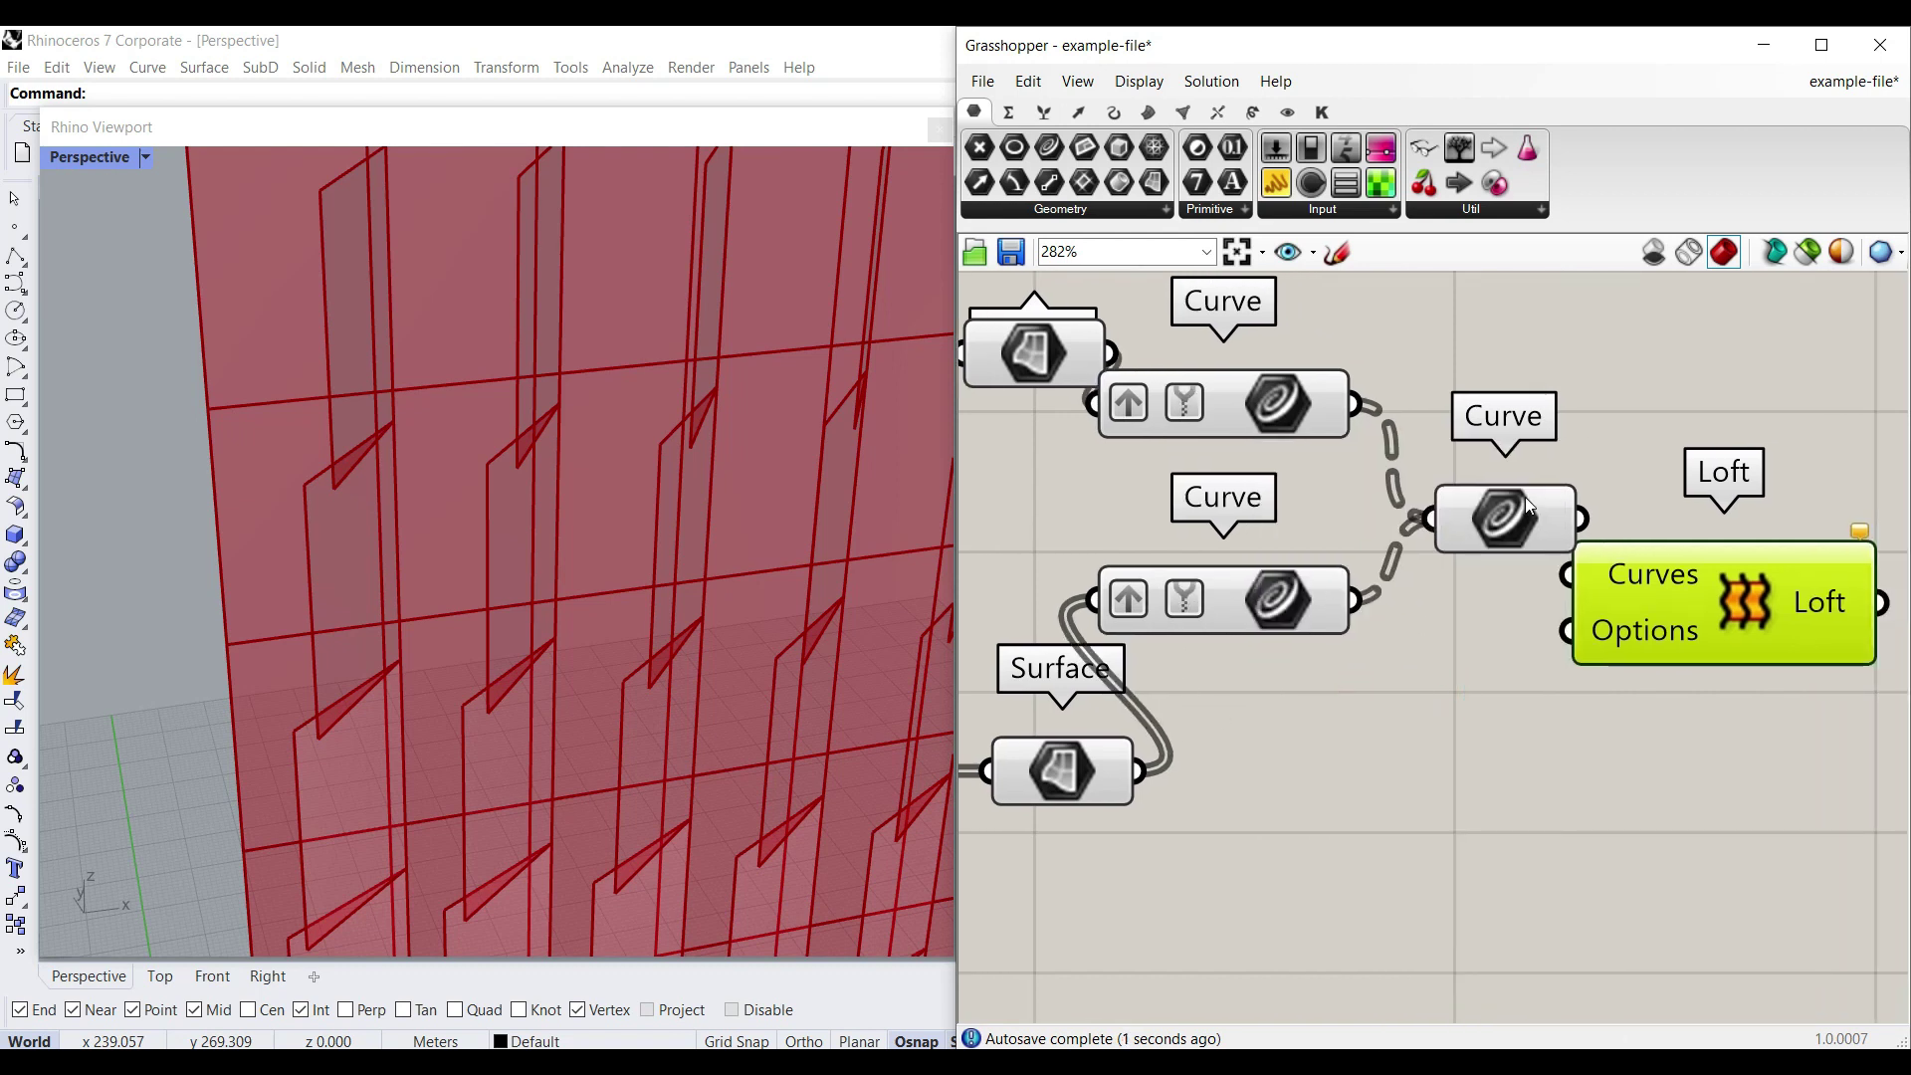
Step: Connect the merged Curve parameter to the Loft's Curves input and check the lofted sides of the facade
mouse_move(1526, 501)
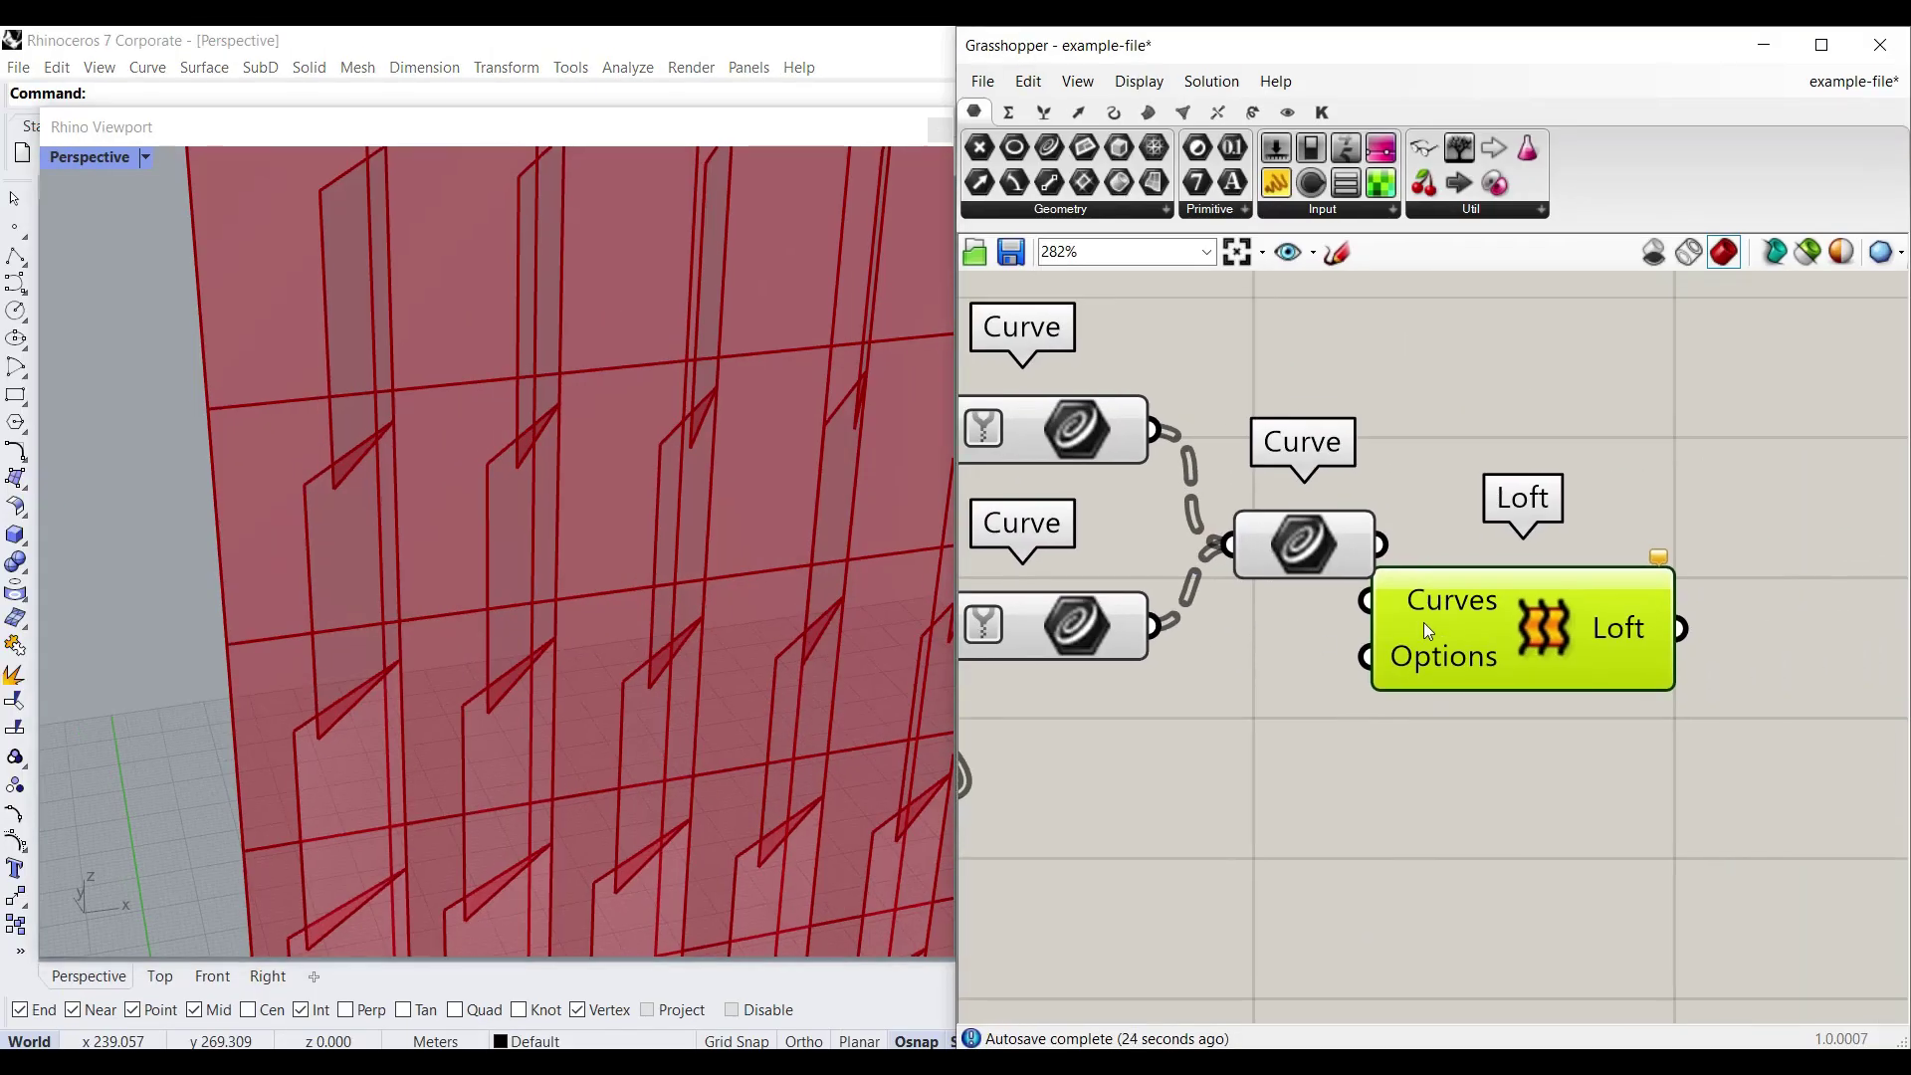
left_click_drag(1462, 627, 1627, 592)
left_click_drag(1379, 545, 1510, 579)
left_click(1656, 618)
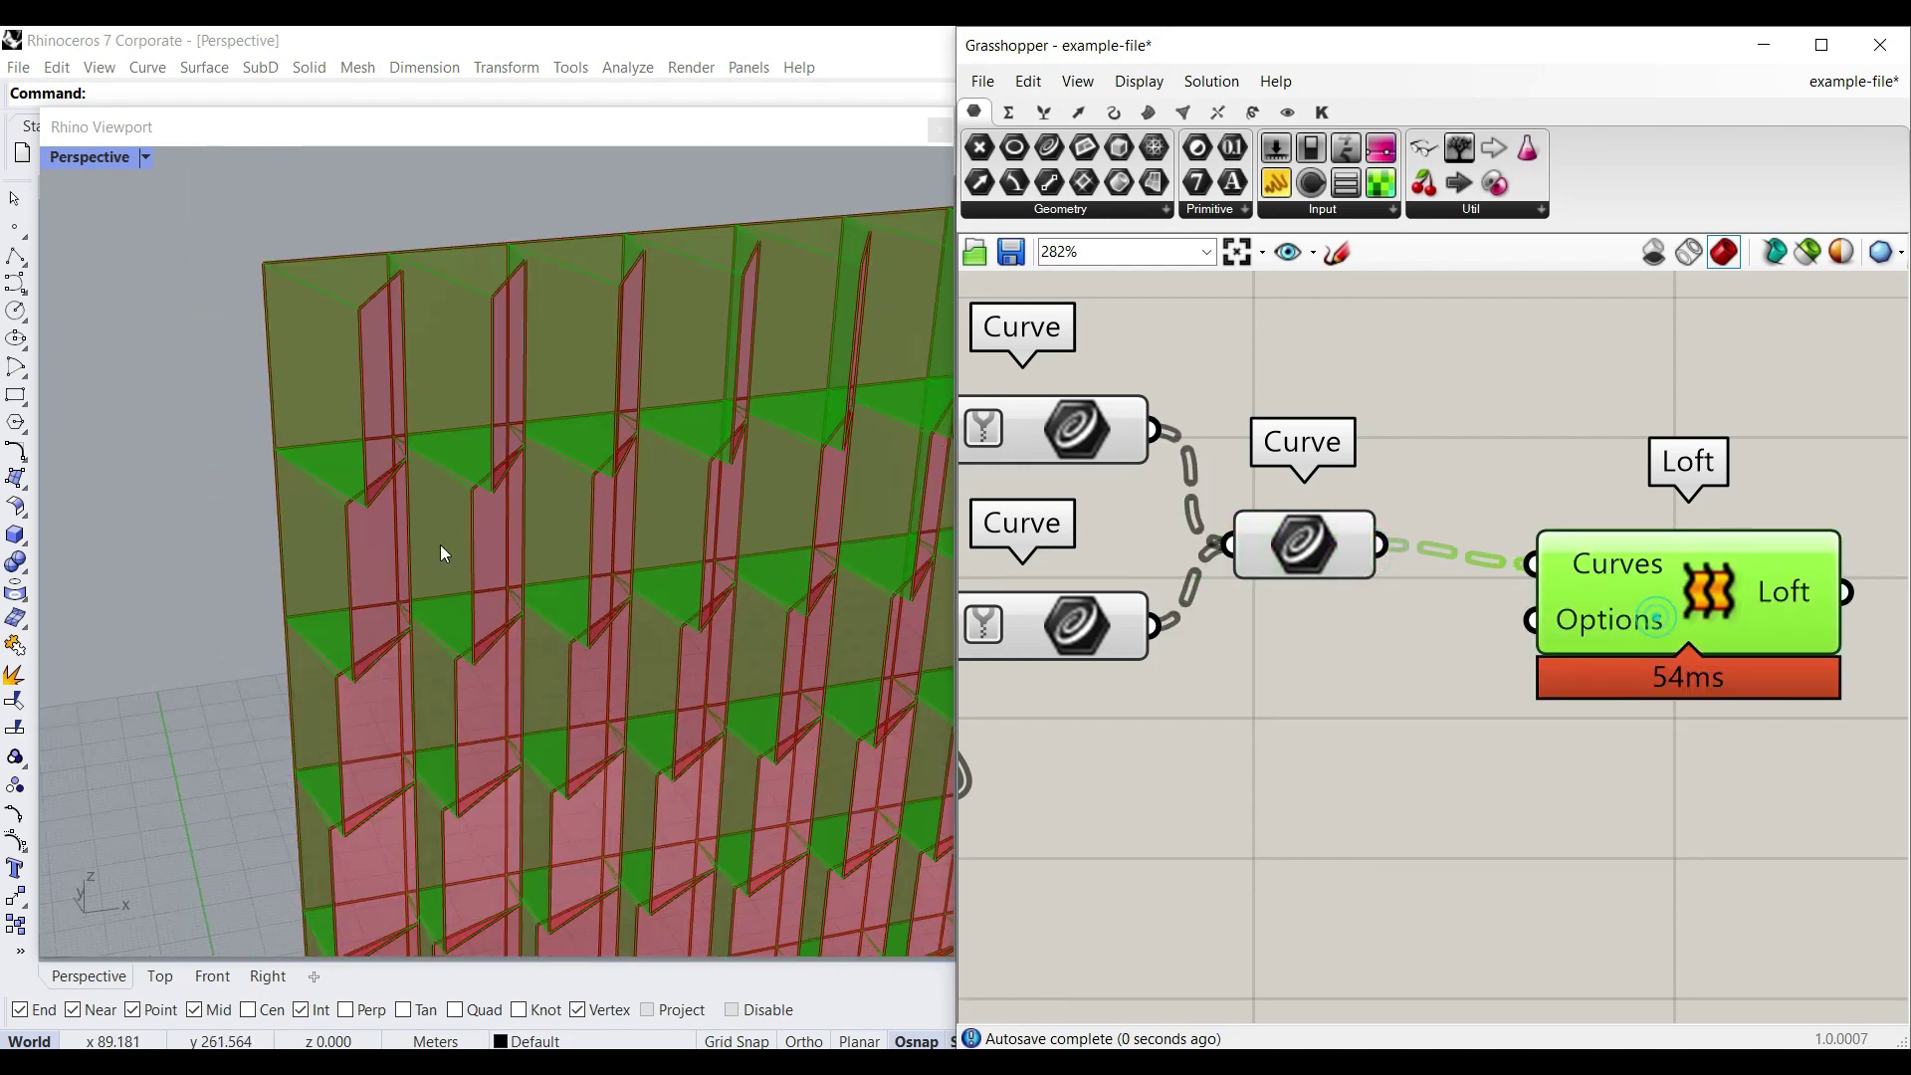
scroll(499, 510, "down", 5)
scroll(558, 550, "up", 10)
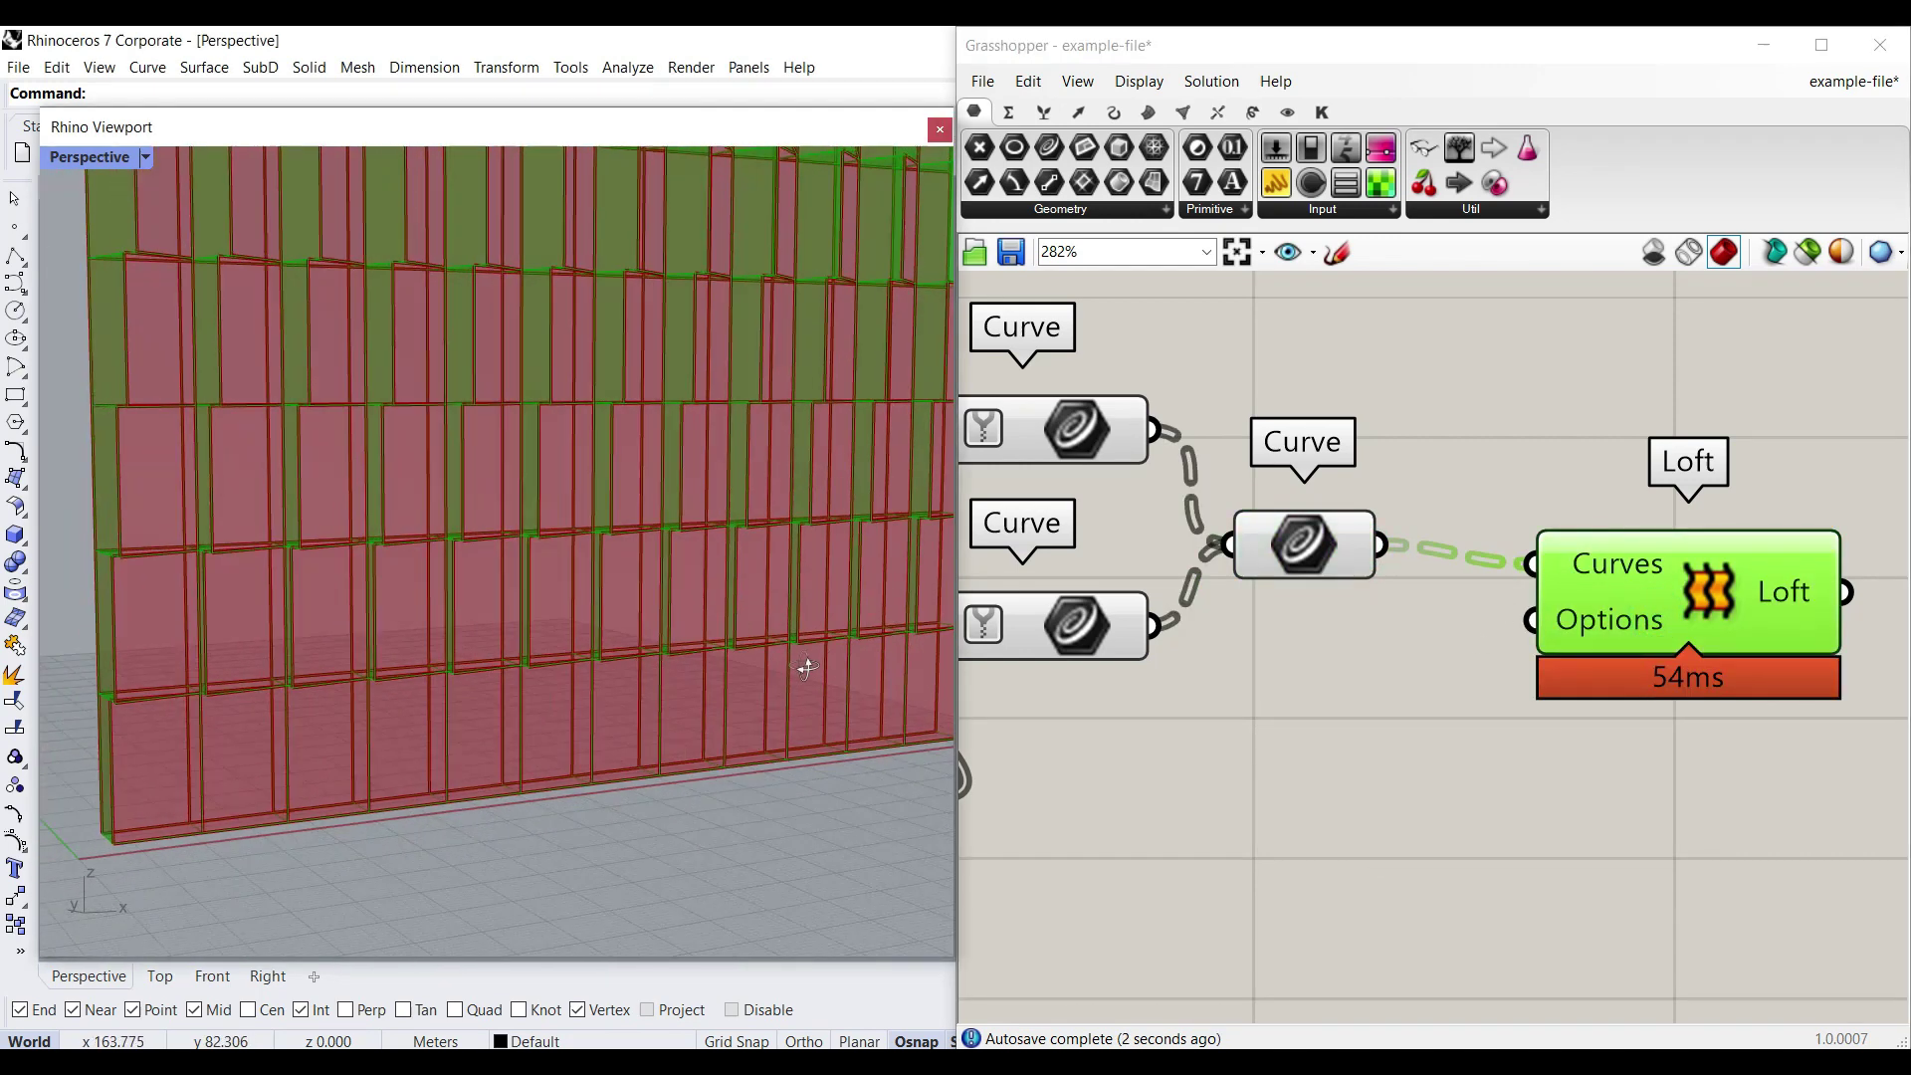
scroll(479, 689, "down", 10)
Step: Add a copied Surface parameter above and below the Loft, each fed by its final upstream Surface parameter
right_click_drag(1312, 624, 1119, 621)
scroll(1338, 594, "down", 3)
right_click_drag(1294, 573, 1484, 673)
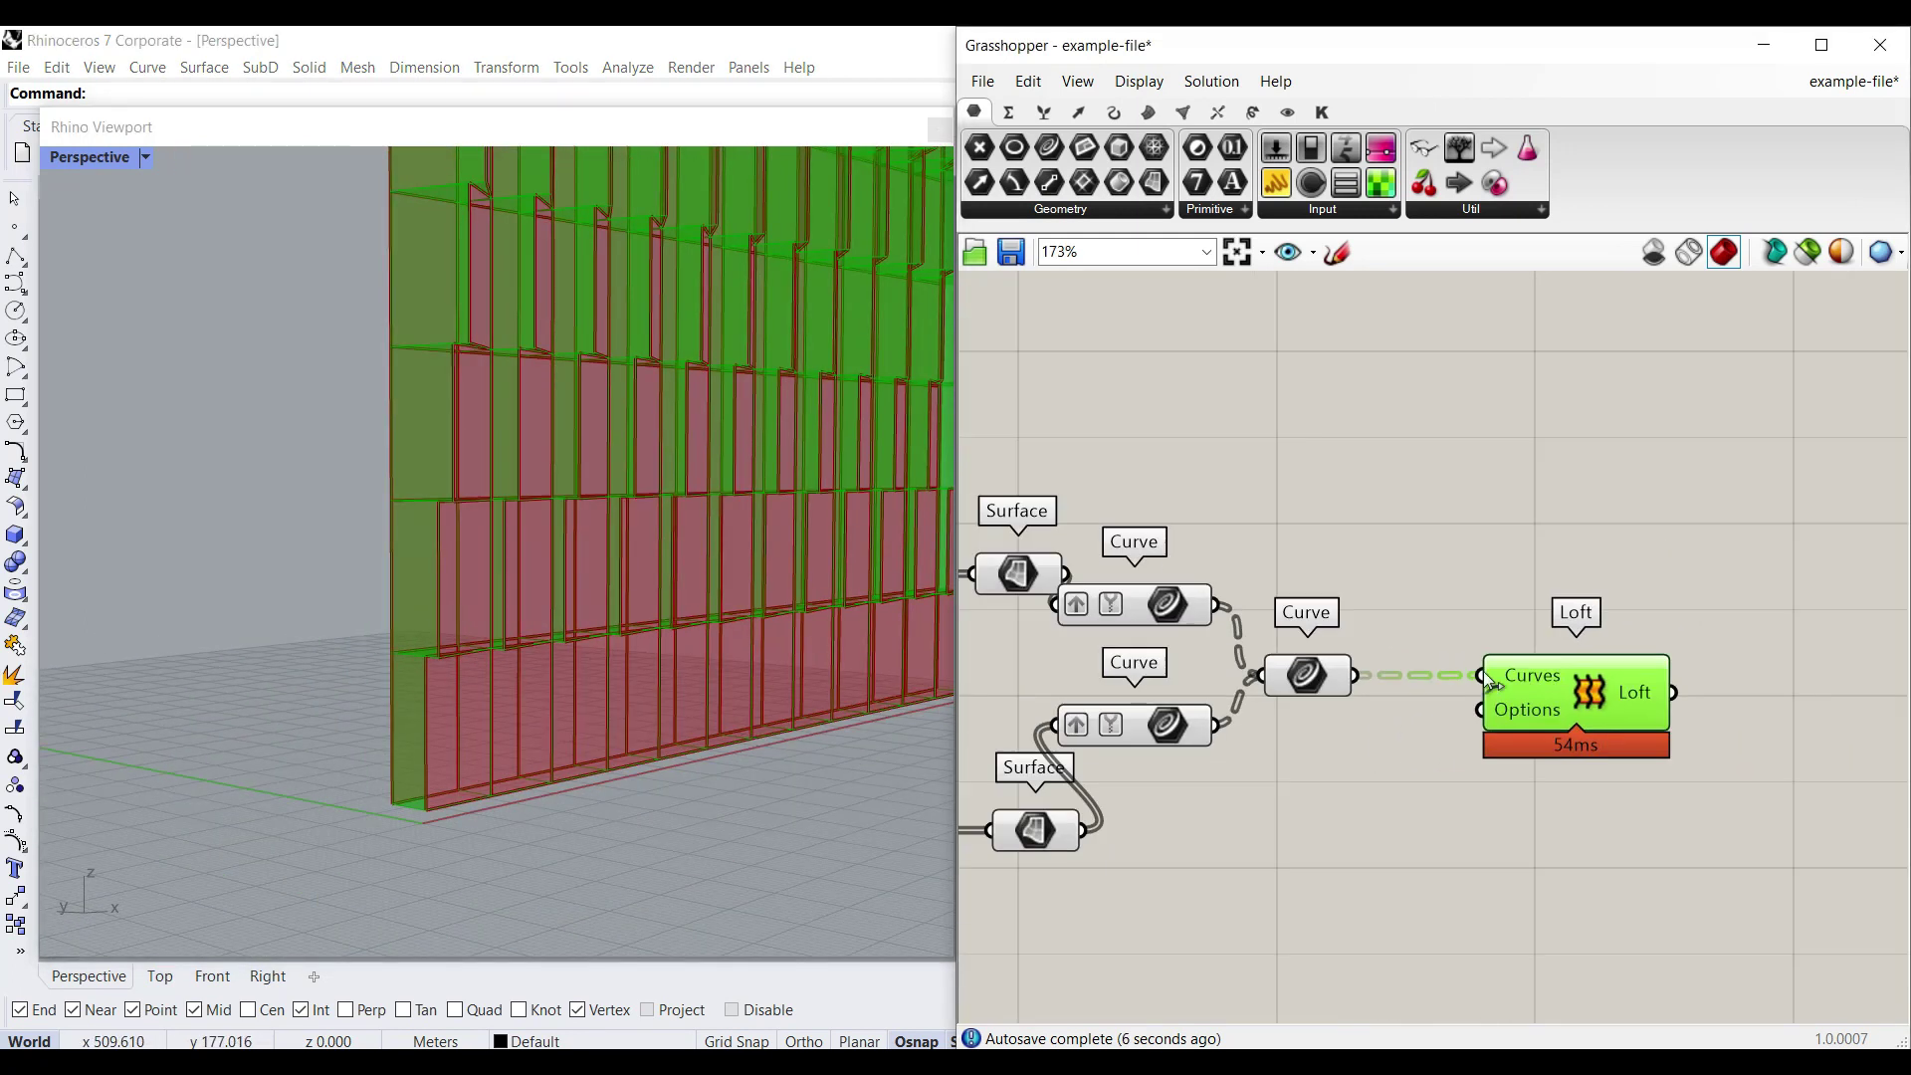
right_click_drag(1089, 473, 1162, 487)
right_click_drag(1166, 573, 1283, 557)
left_click_drag(1204, 570, 1778, 816)
left_click(1285, 489)
key("ctrl+c")
key("ctrl+v")
left_click_drag(1269, 829, 1791, 835)
right_click_drag(1567, 804, 1638, 773)
scroll(1638, 774, "up", 1)
scroll(1638, 777, "down", 1)
Step: Turn off the preview of the upstream components and check the geometry of the two new Surface parameters and the Loft
left_click_drag(1635, 867, 1047, 487)
right_click(1243, 383)
left_click(1286, 425)
right_click_drag(1854, 507, 1304, 452)
scroll(1453, 485, "up", 3)
left_click(1296, 483)
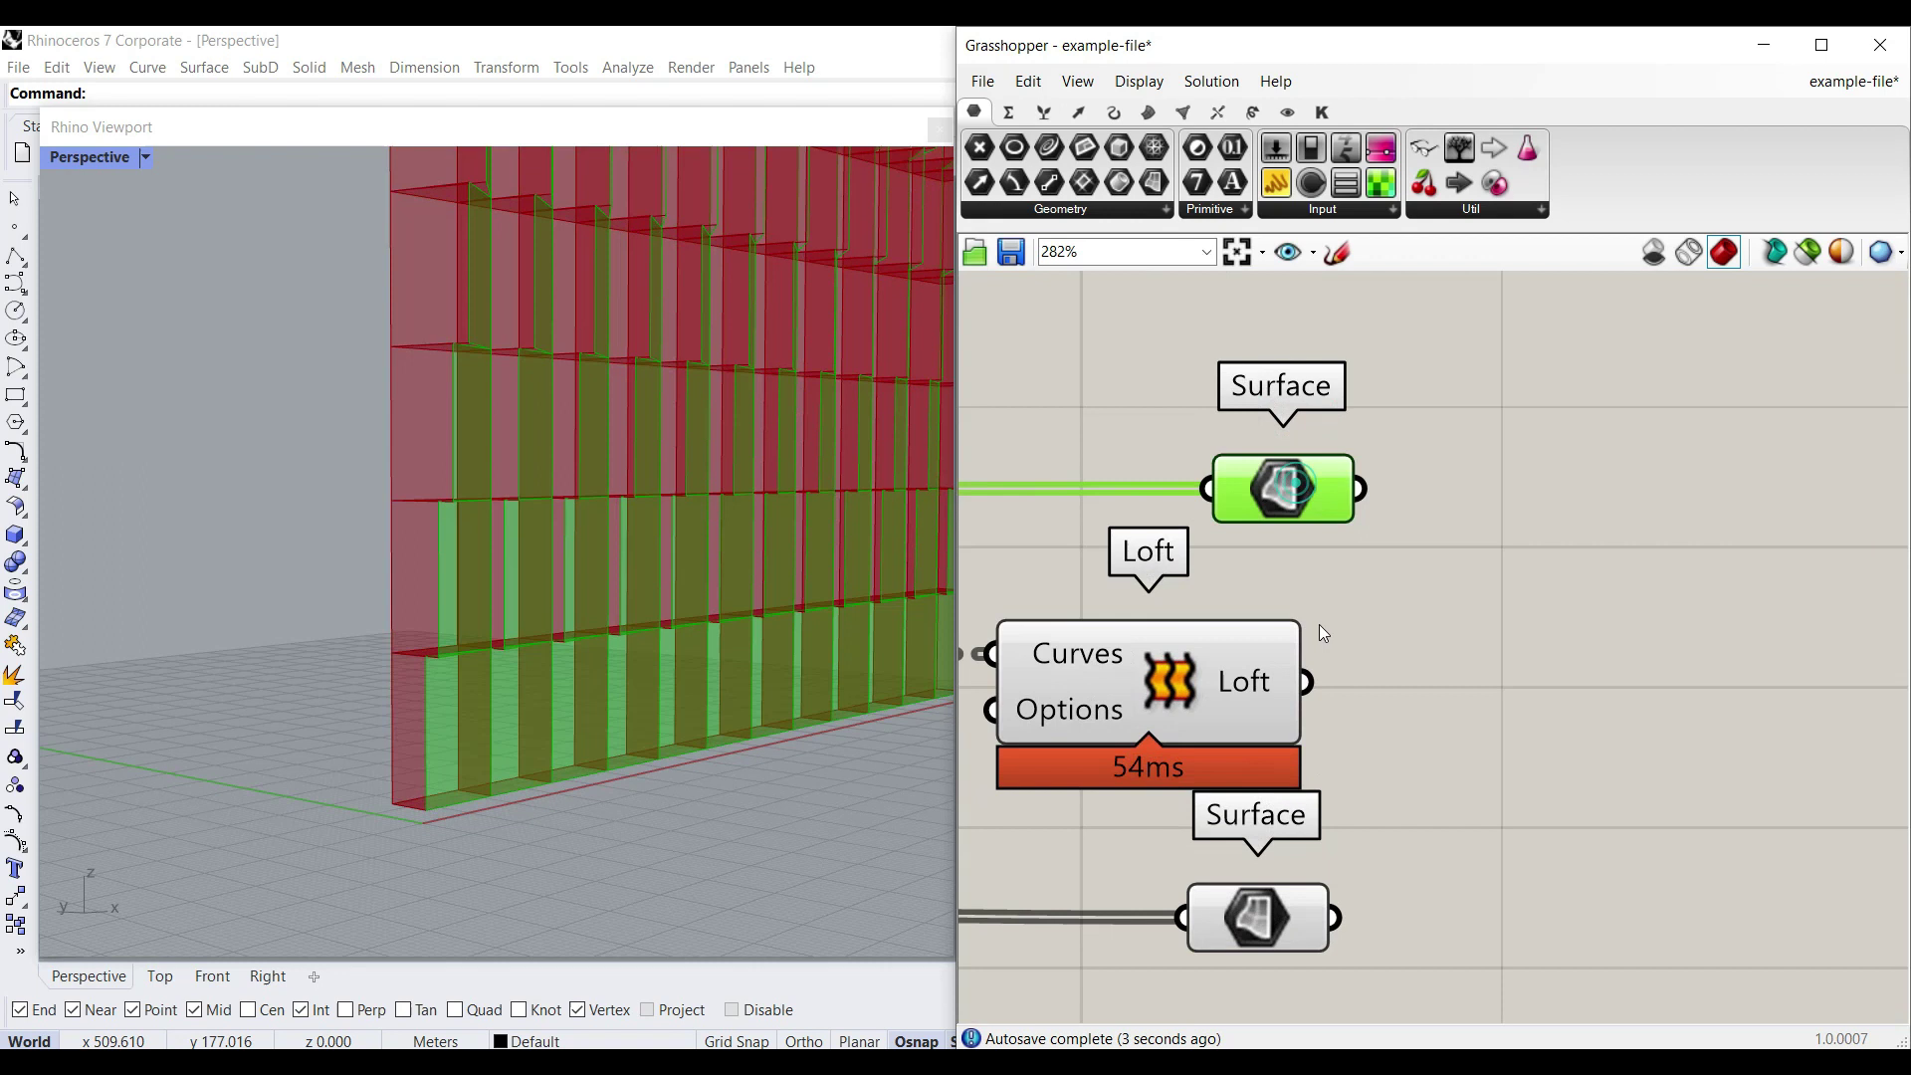
left_click(1272, 915)
left_click(1204, 695)
right_click_drag(621, 649, 672, 639)
scroll(673, 639, "down", 5)
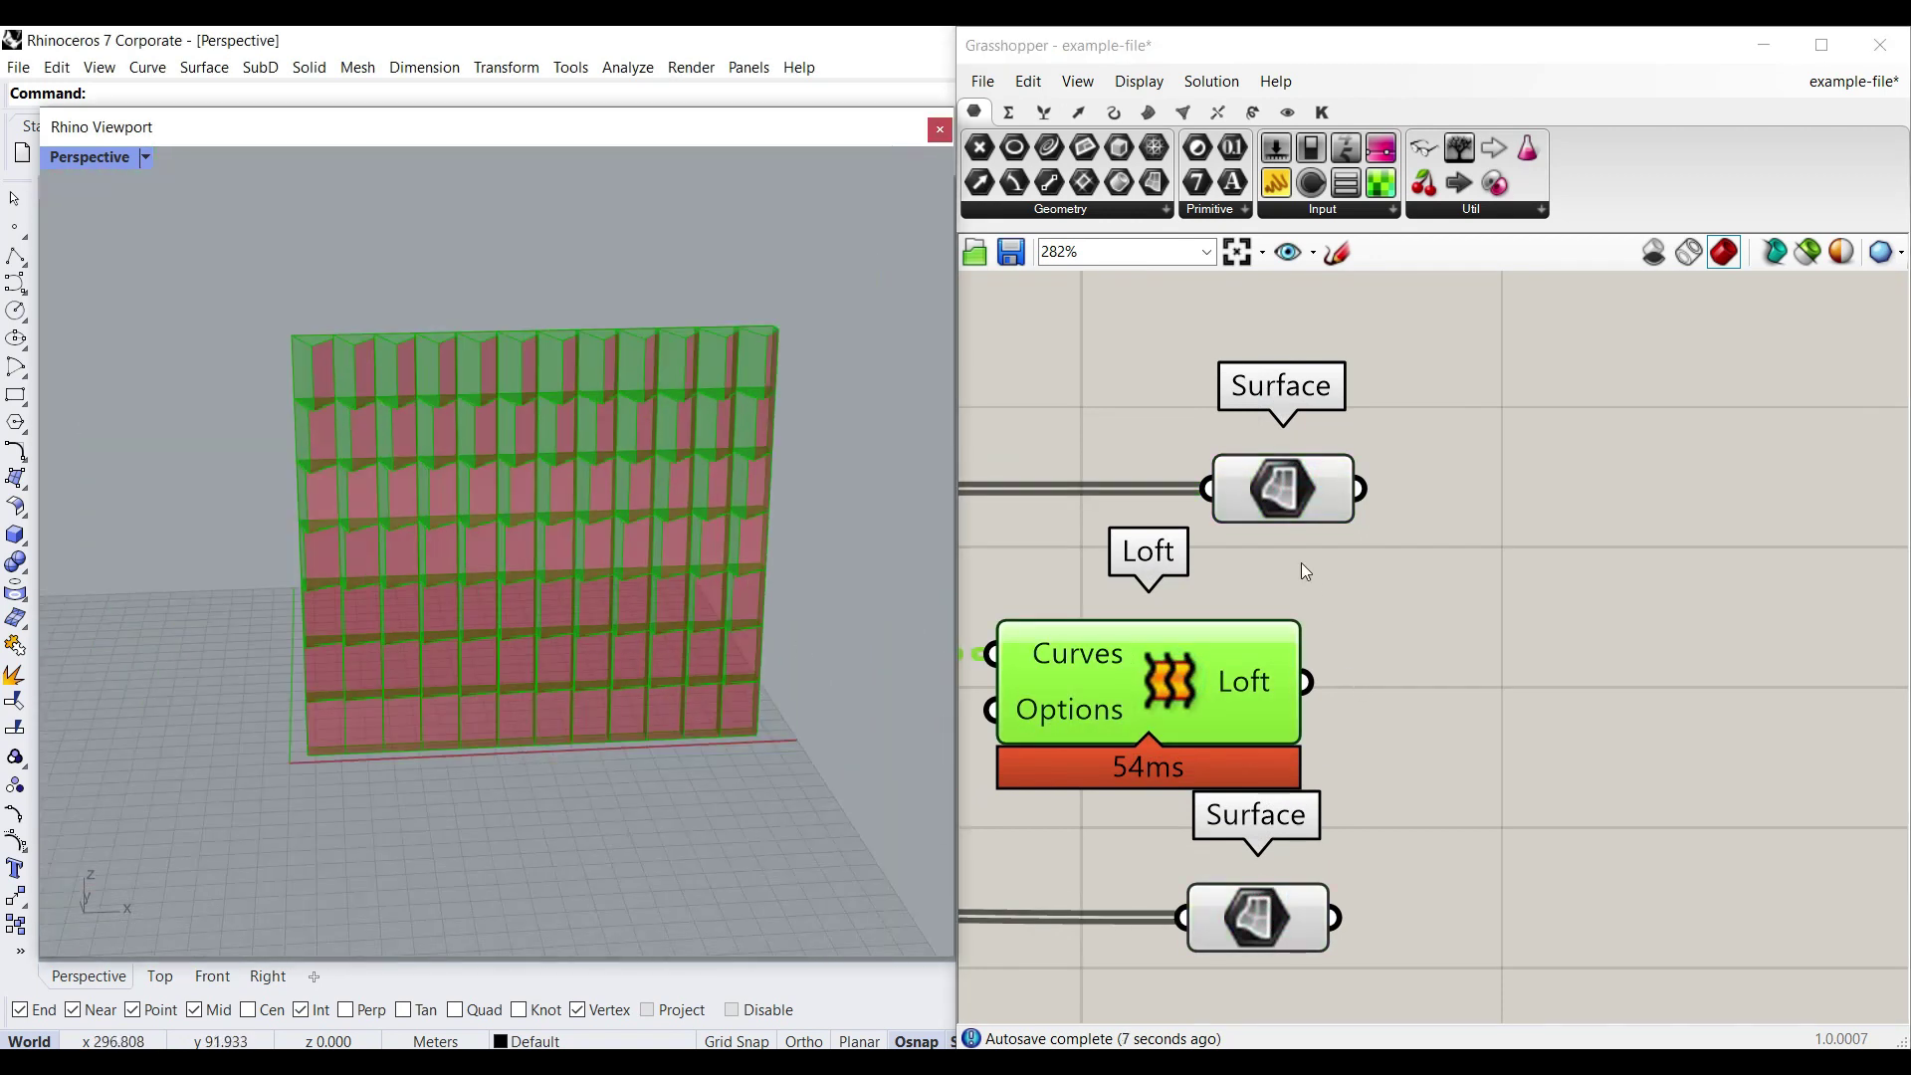
Step: Set the Surface parameters above and below the Loft to Graft and Simplify
right_click(1295, 498)
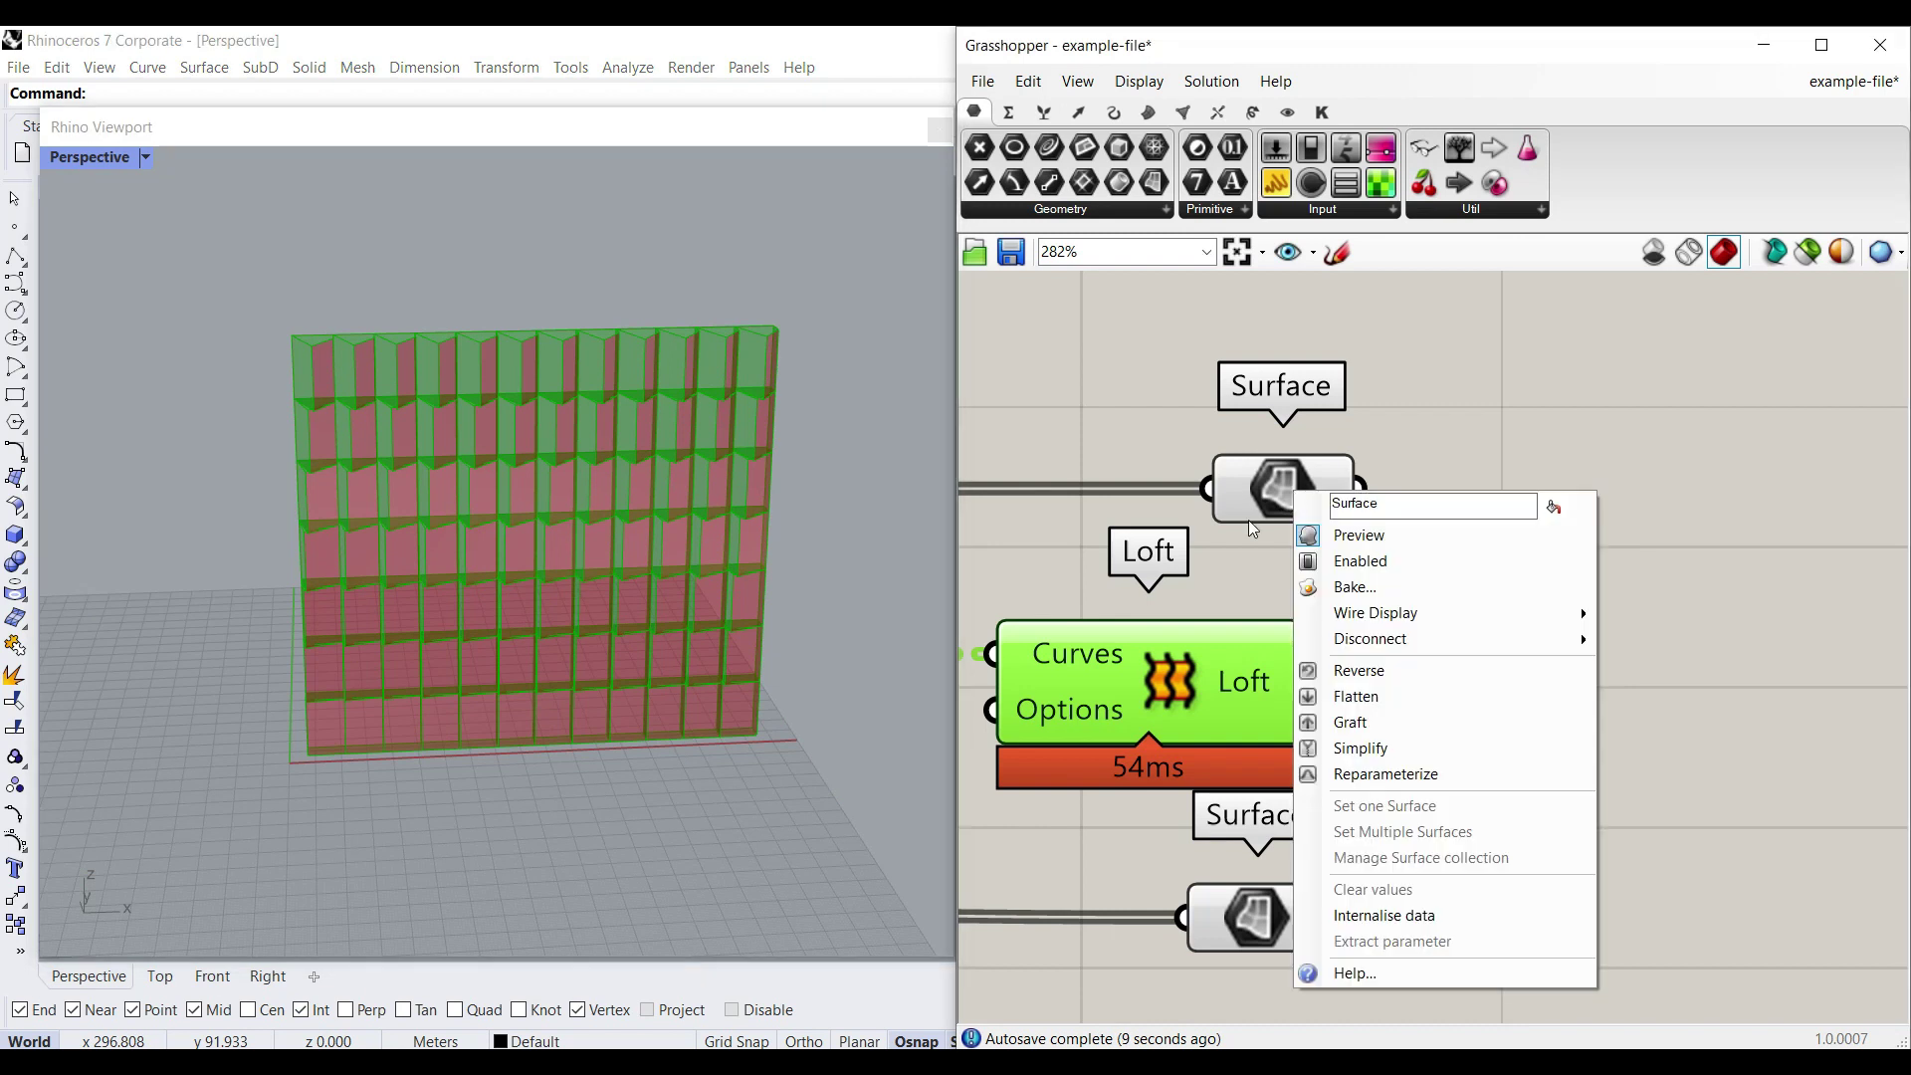
left_click(1350, 710)
right_click(1295, 485)
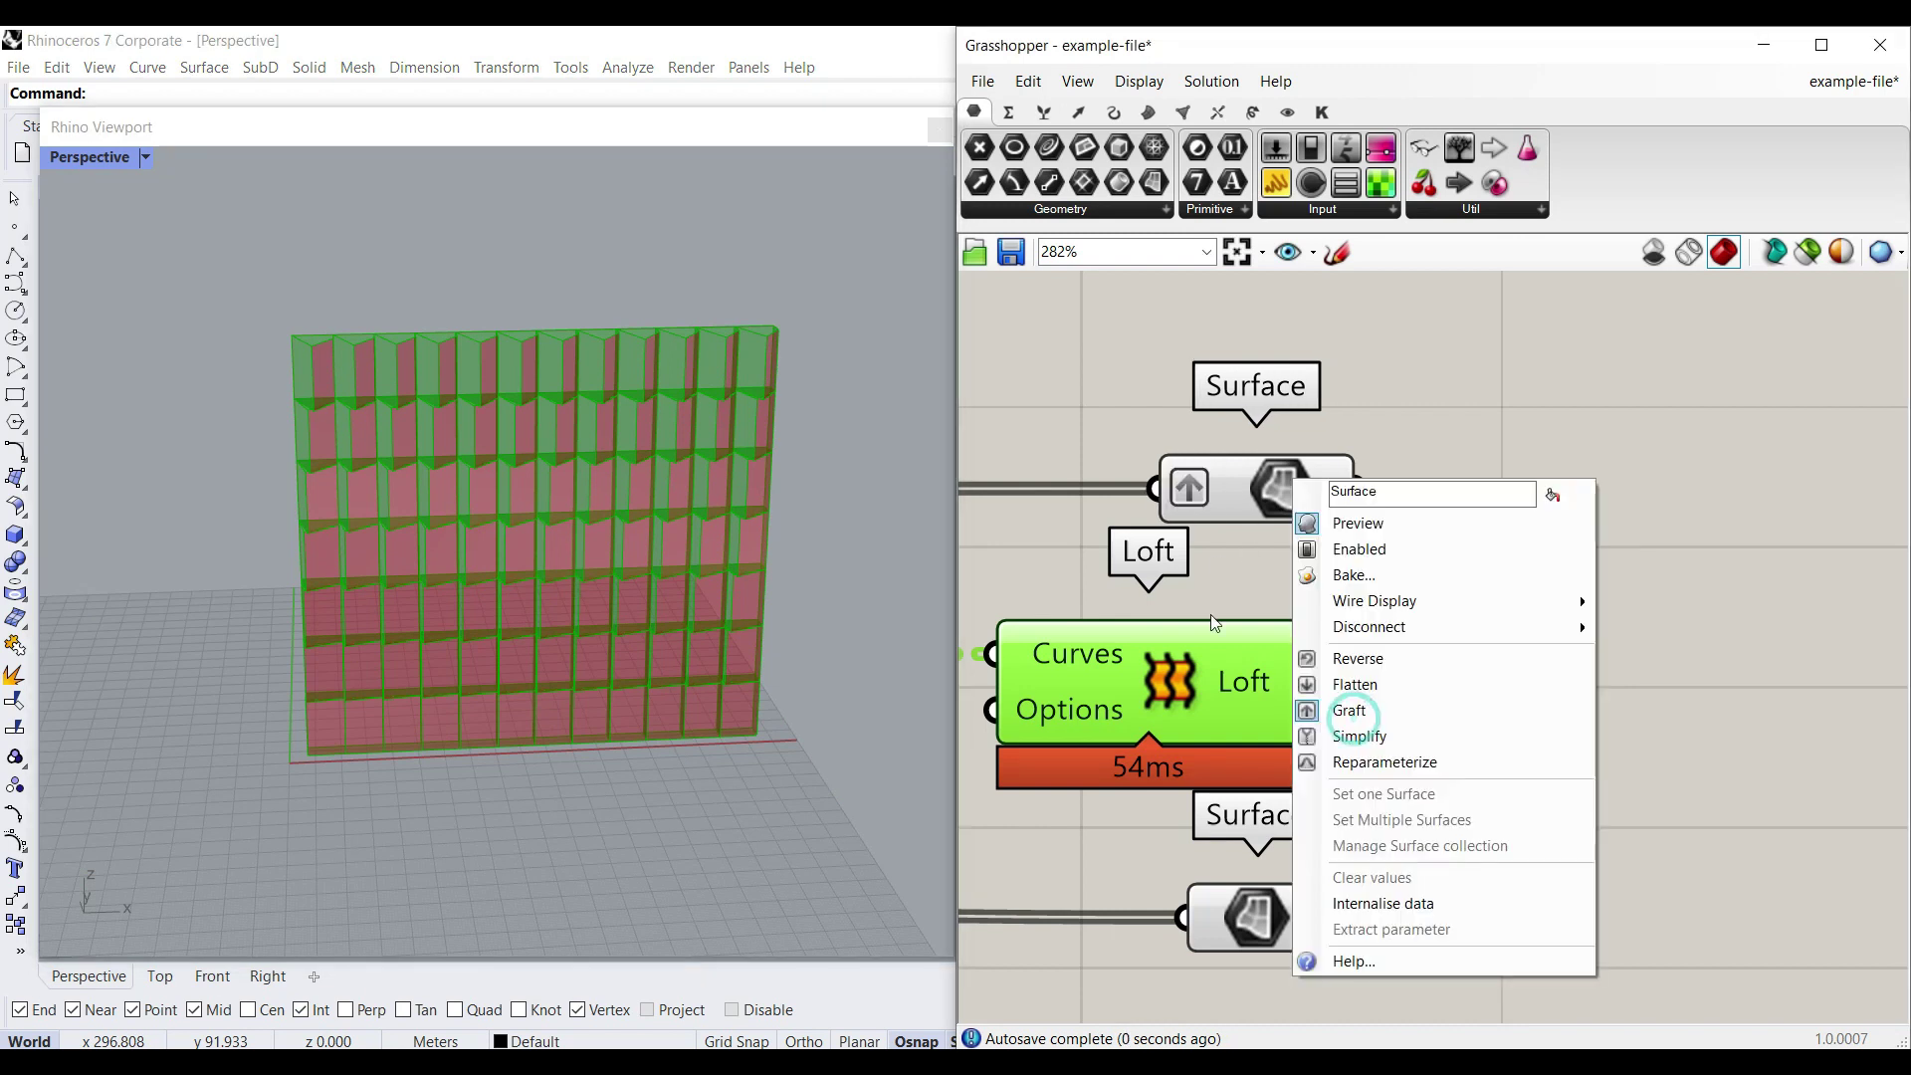
left_click(1359, 736)
right_click_drag(1262, 689, 1373, 559)
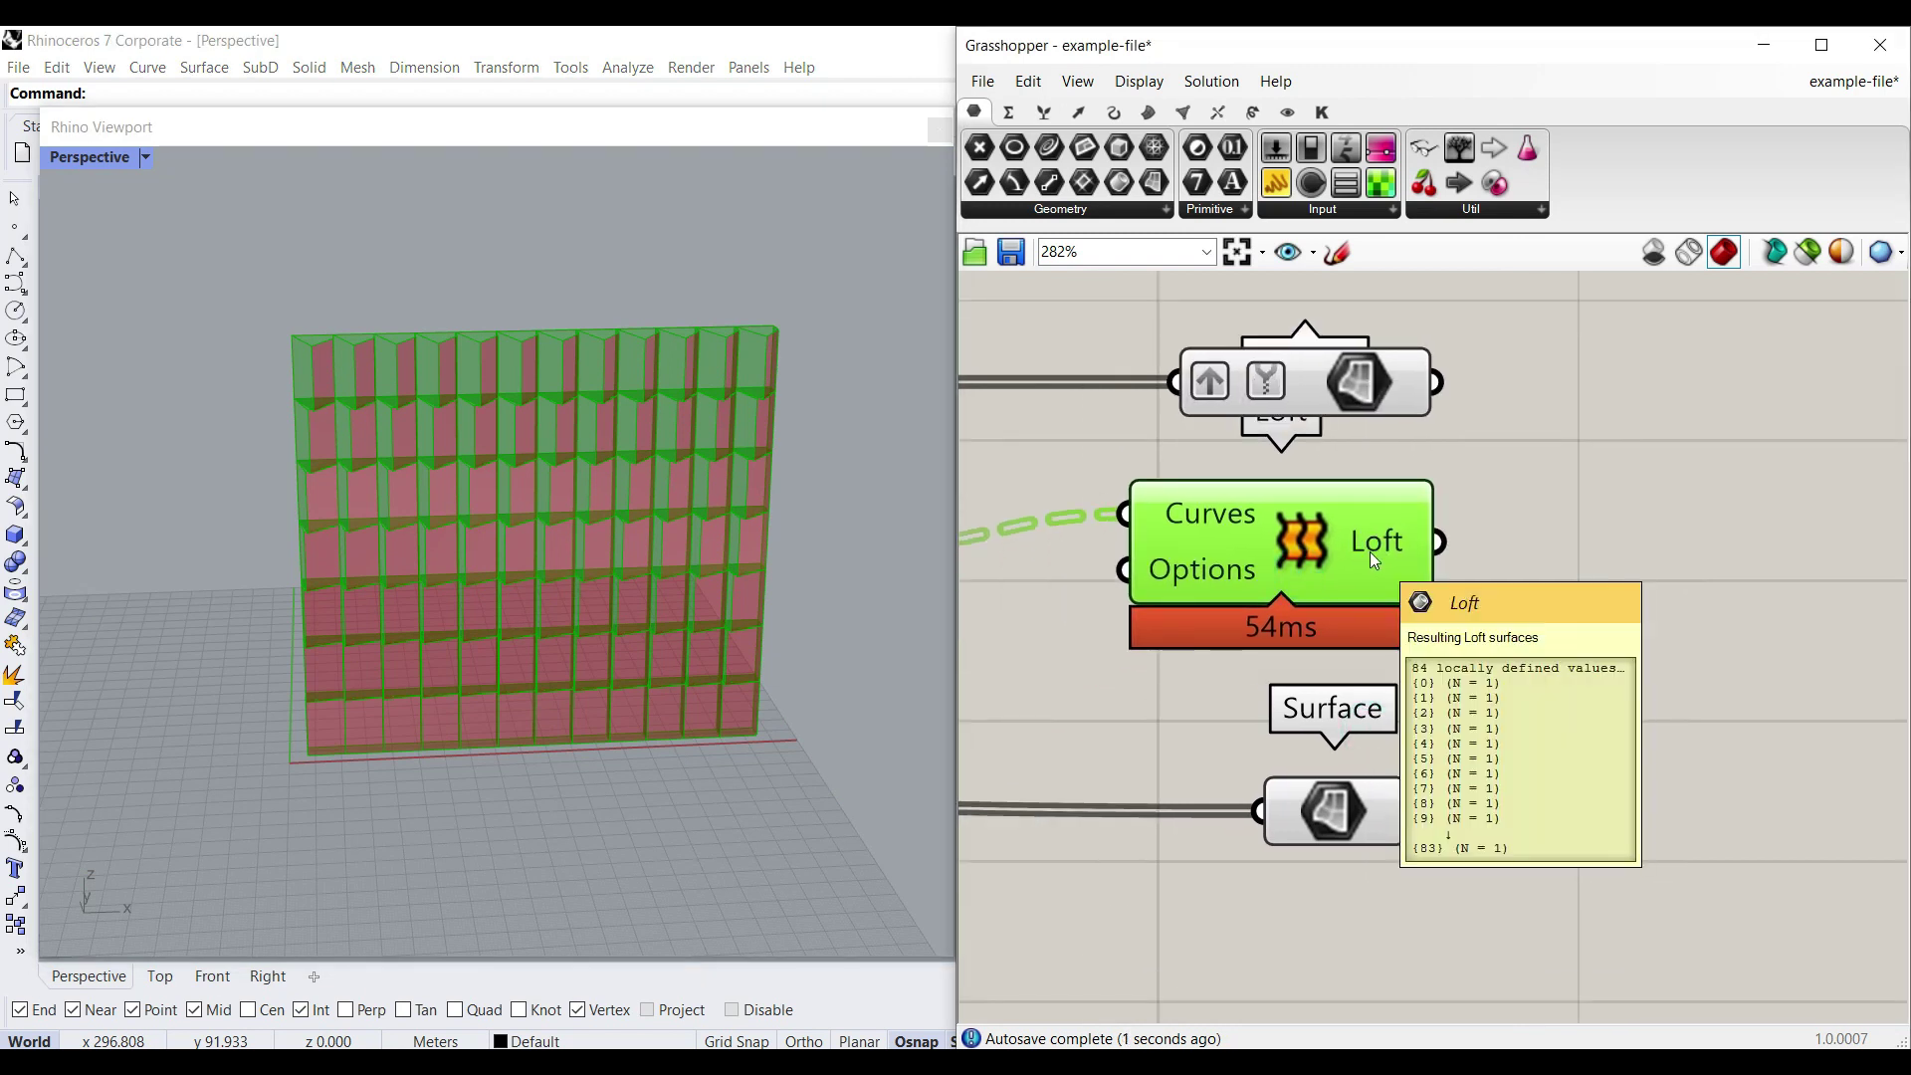
left_click_drag(1374, 560, 1342, 594)
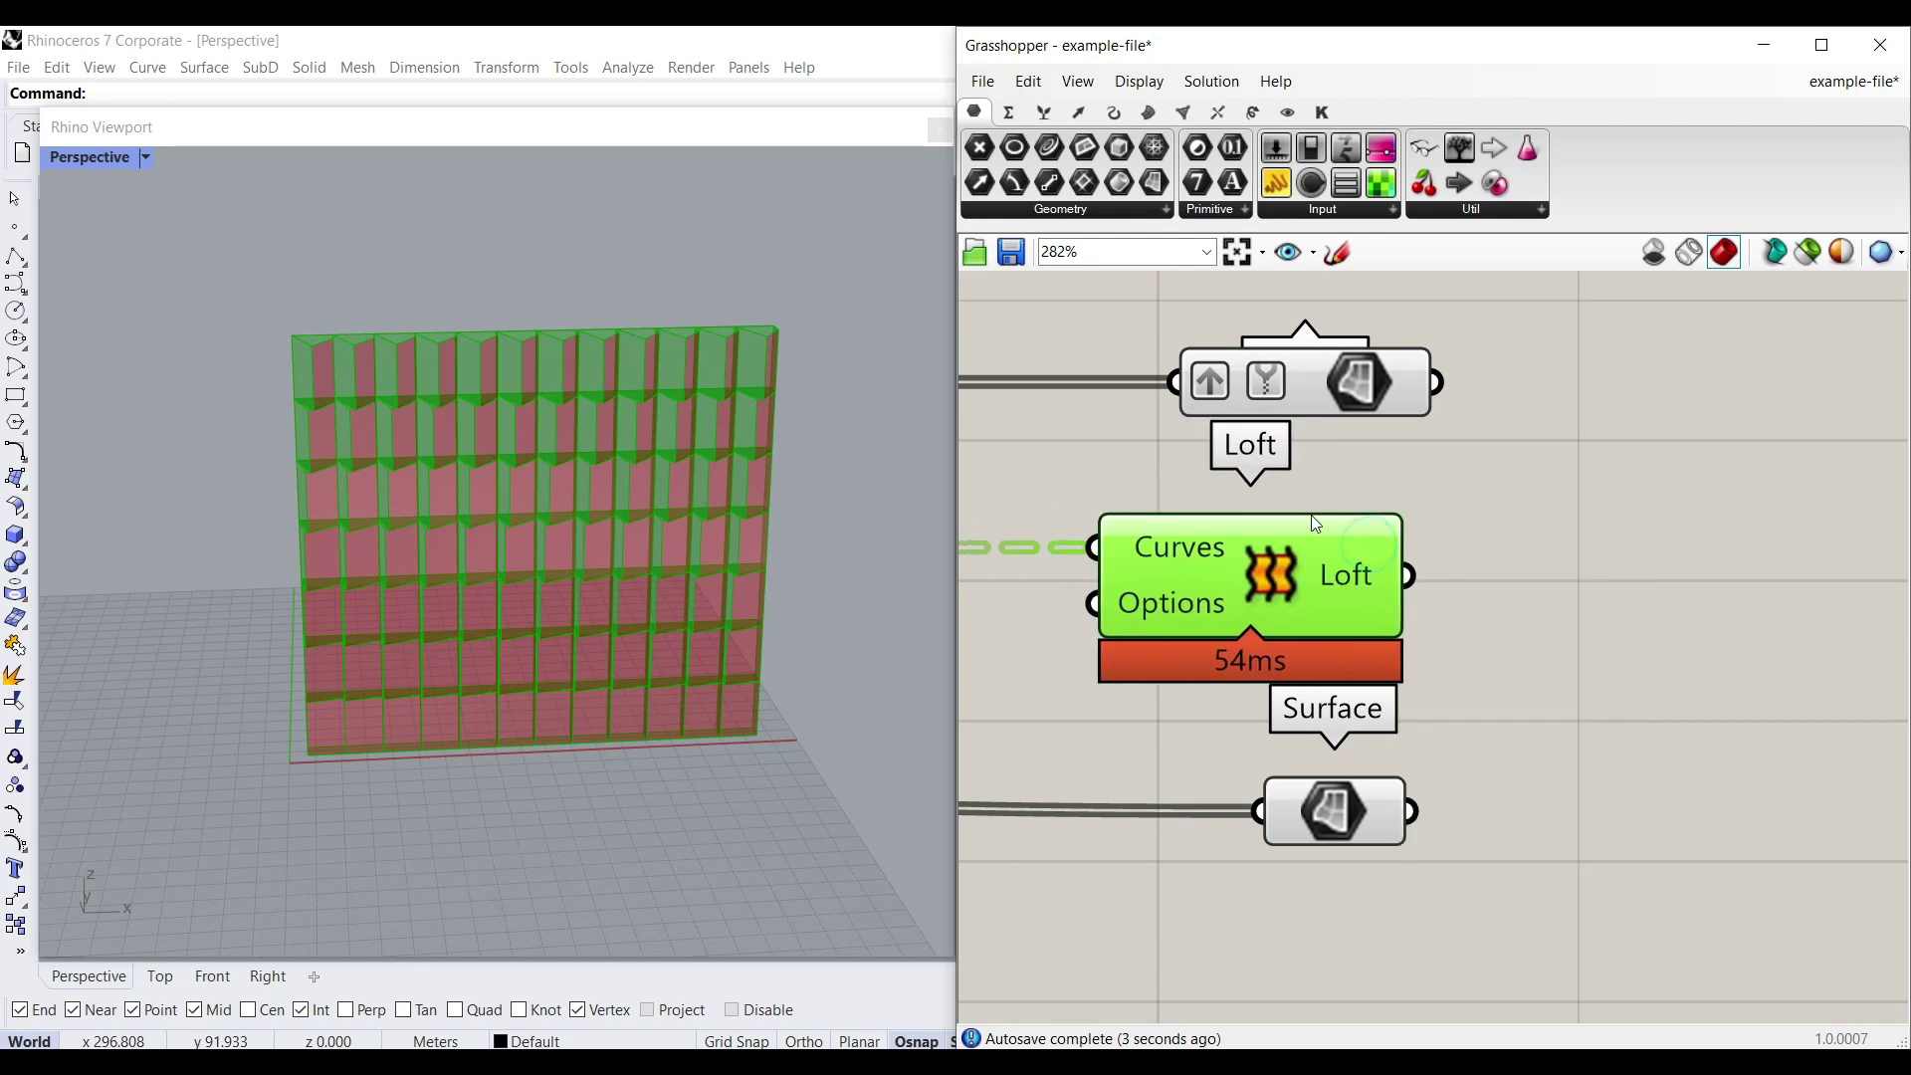
right_click(1333, 782)
left_click(1392, 784)
right_click(1327, 838)
left_click(1401, 810)
left_click(1625, 705)
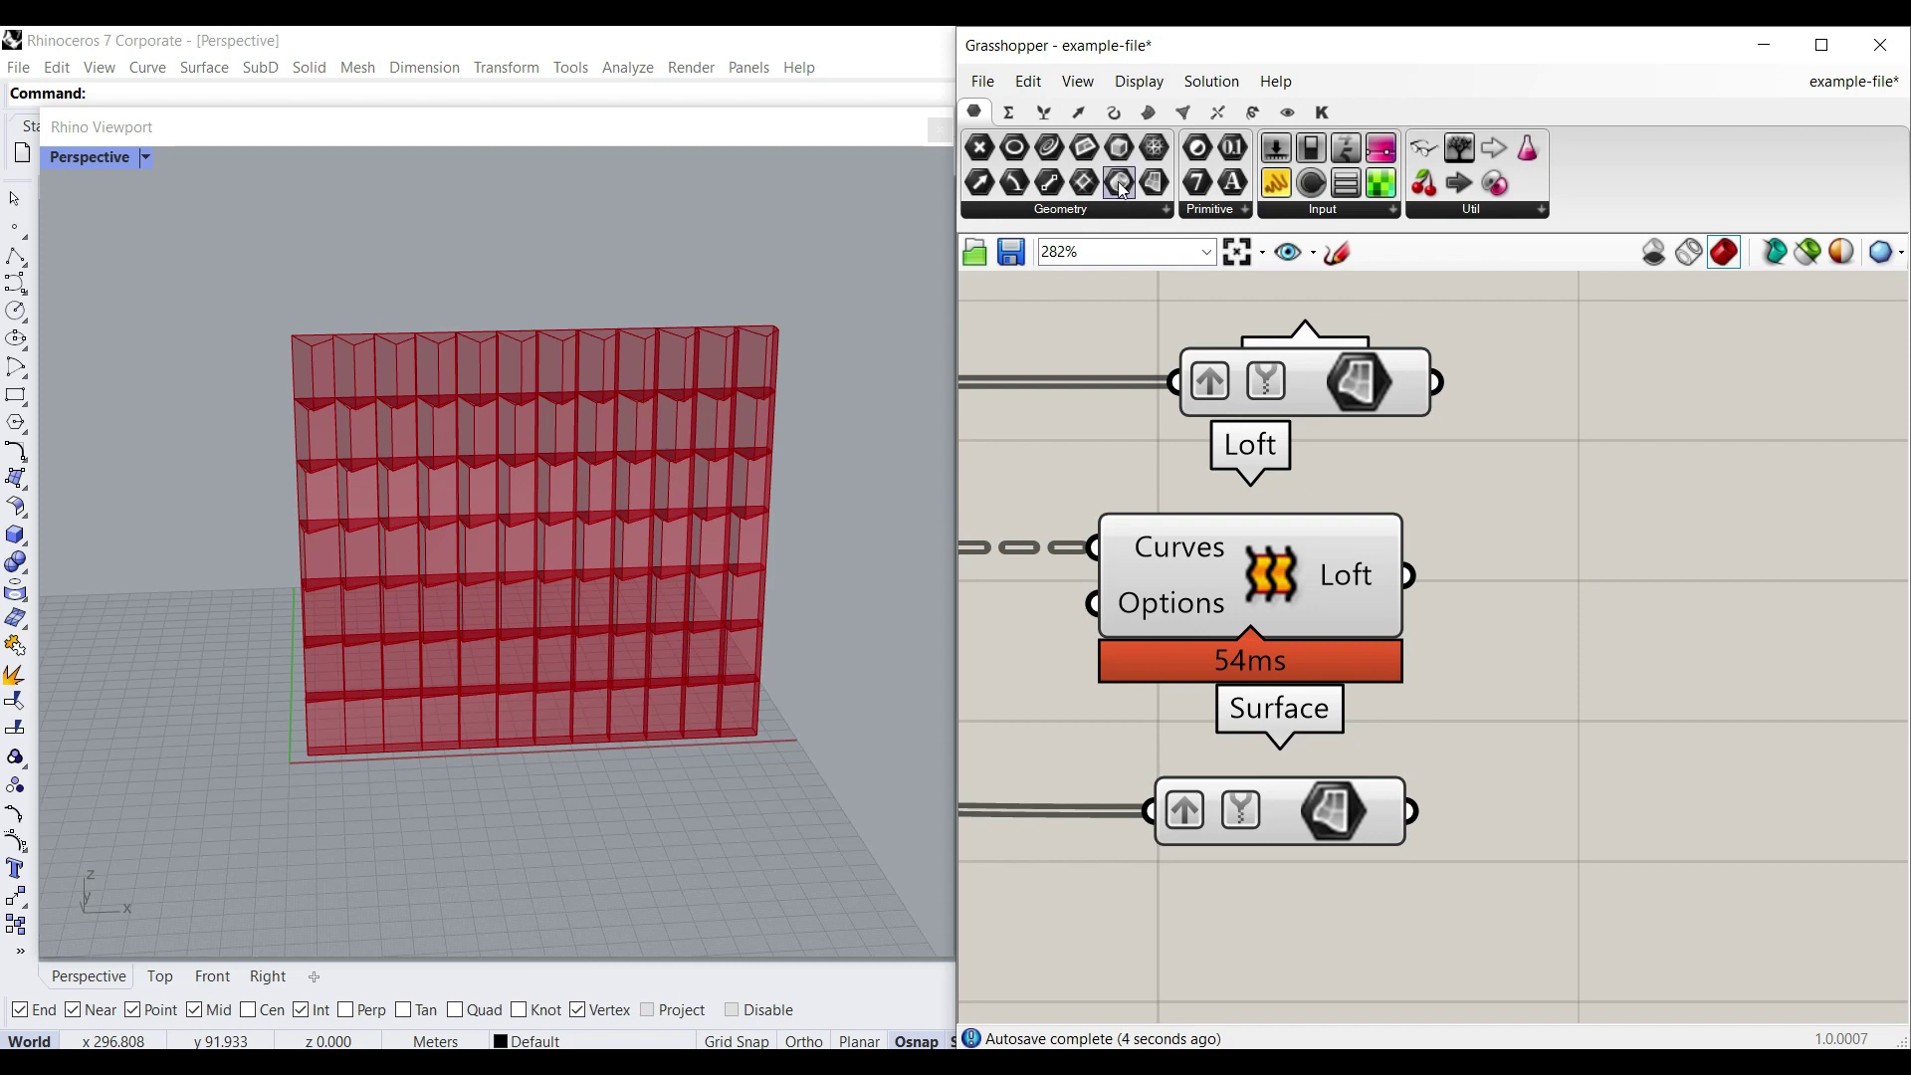
Step: Add a Brep parameter and merge the upper Surface, the Loft output and the lower Surface into it
left_click_drag(1122, 189, 1433, 381)
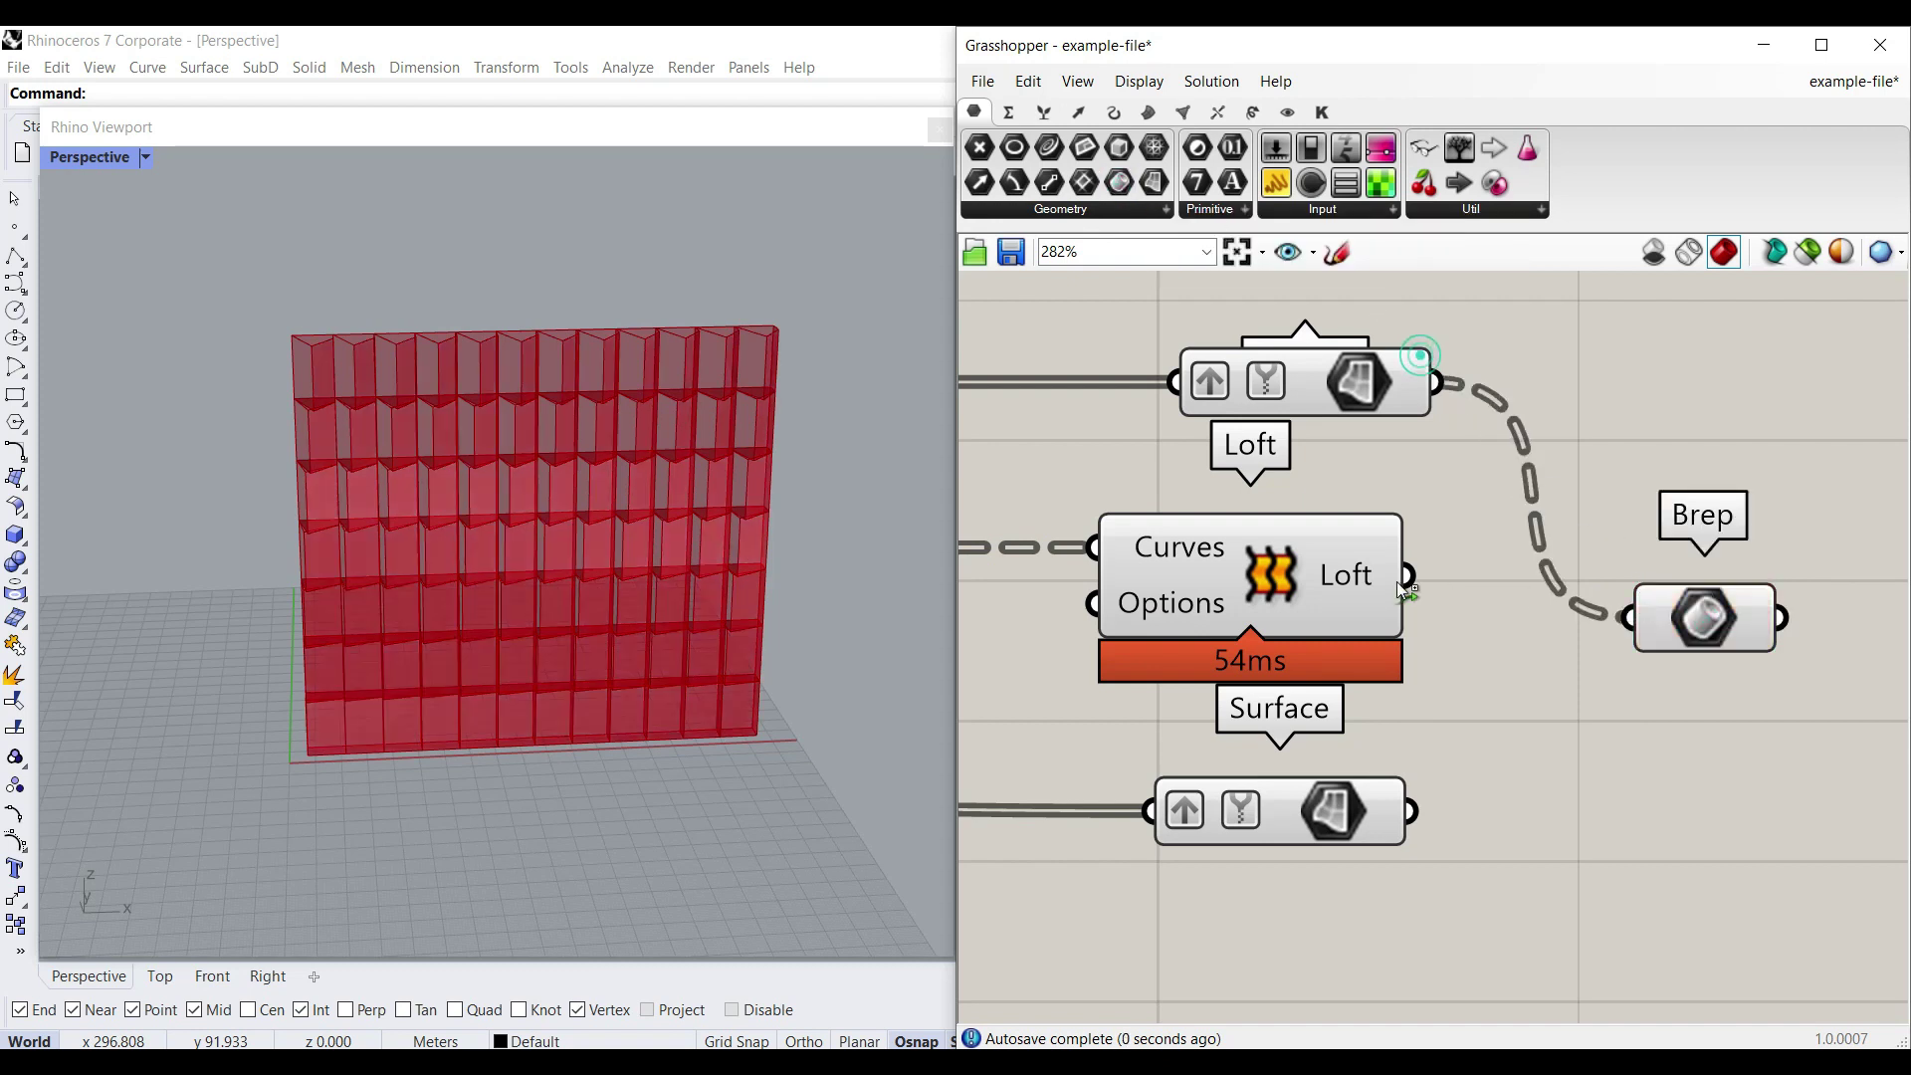
left_click_drag(1407, 575, 1628, 618, "shift")
left_click_drag(1546, 710, 1628, 618, "shift")
left_click_drag(1704, 617, 1698, 592)
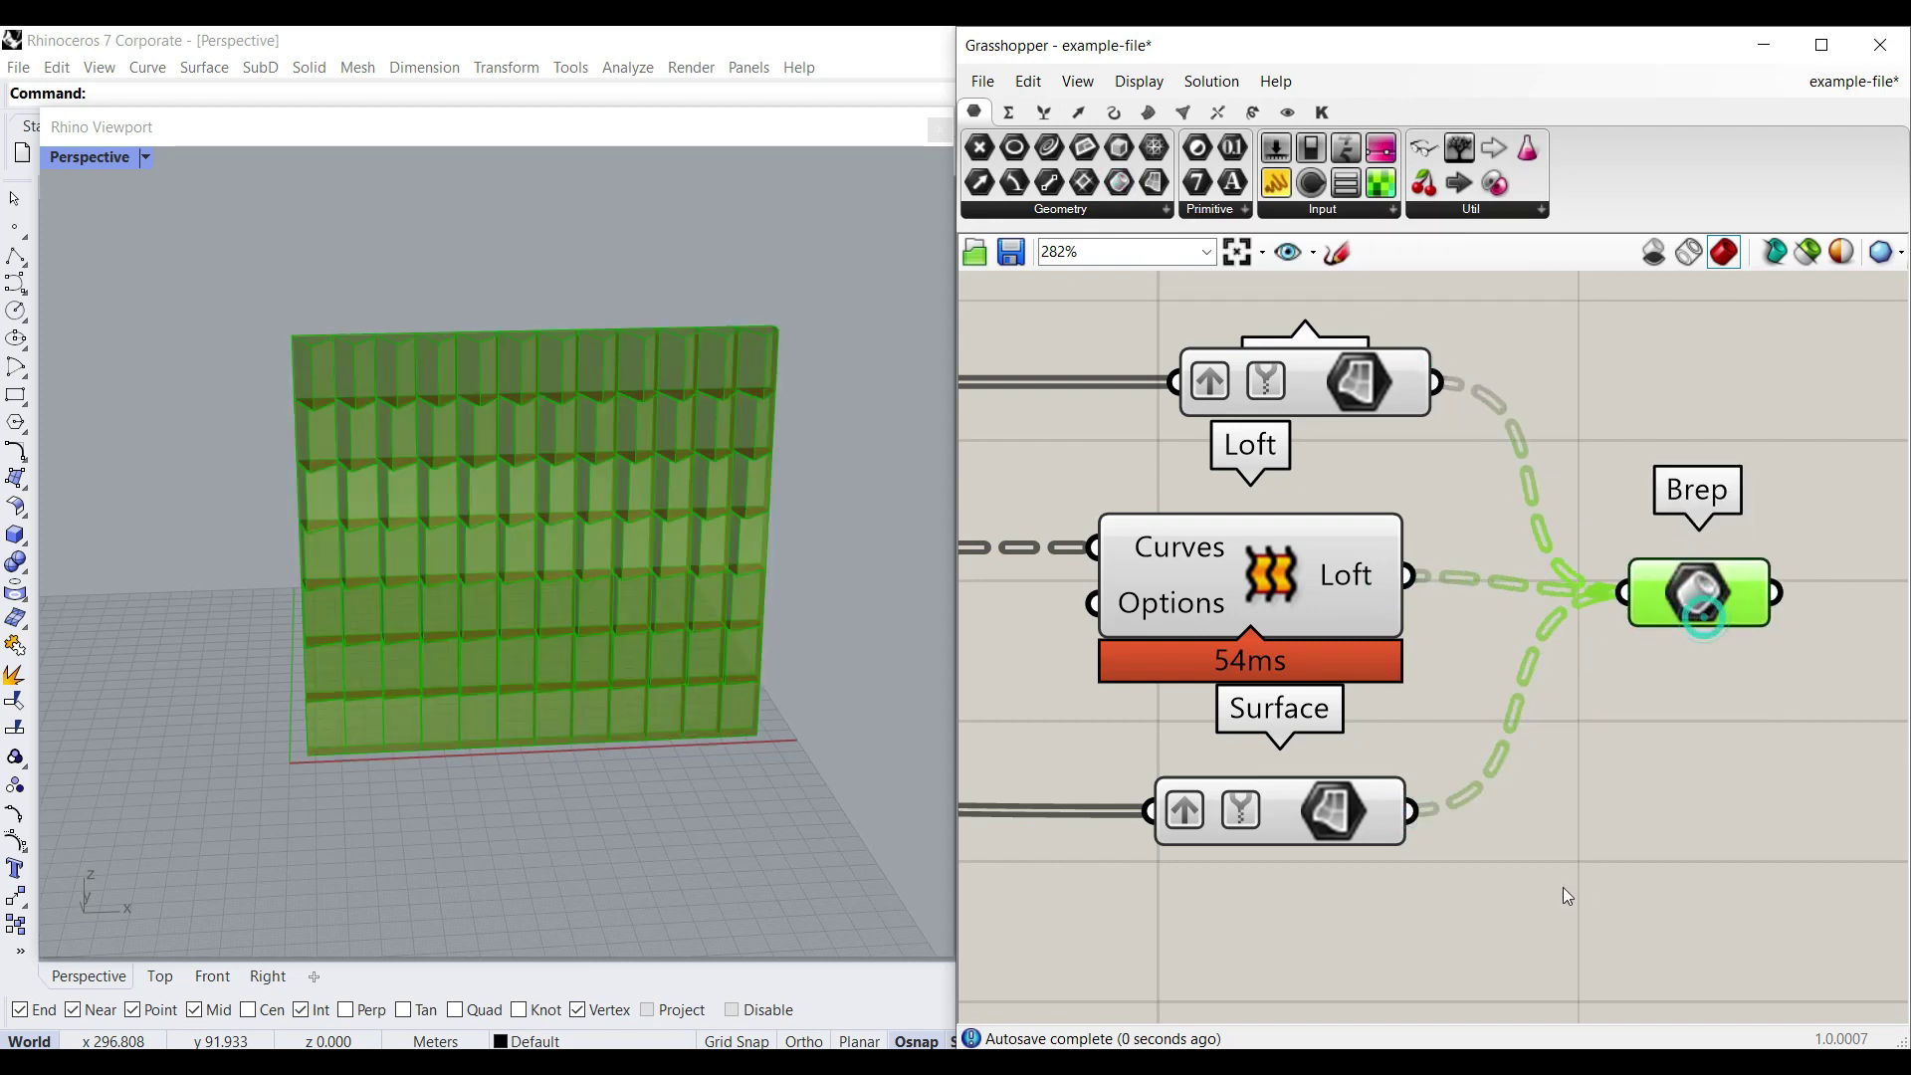
Step: Turn off the preview of the Loft and the two Surface parameters feeding the Brep
left_click_drag(1558, 885, 1078, 333)
middle_click(1063, 300)
left_click(1102, 339)
right_click_drag(1553, 596, 1202, 539)
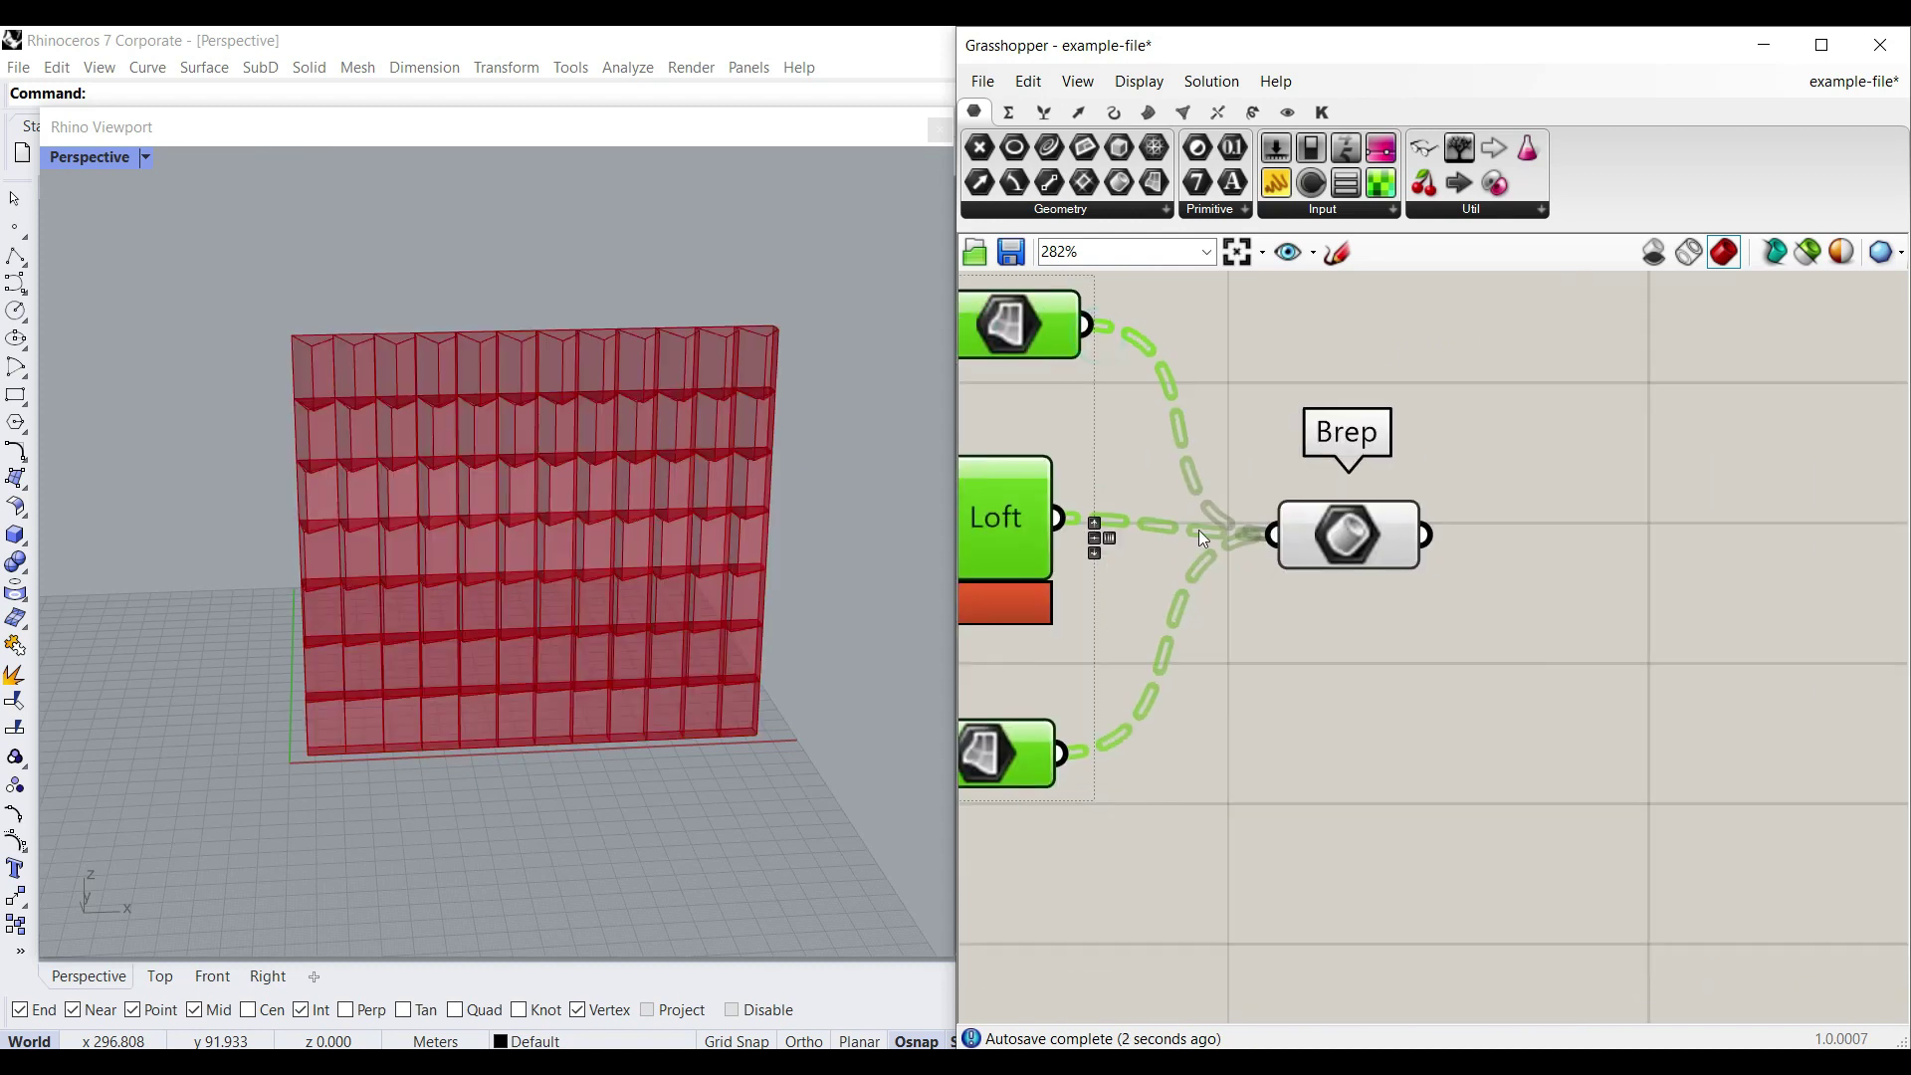
Step: Add a Brep Join component and connect the Brep parameter to its Breps input
mouse_move(1358, 535)
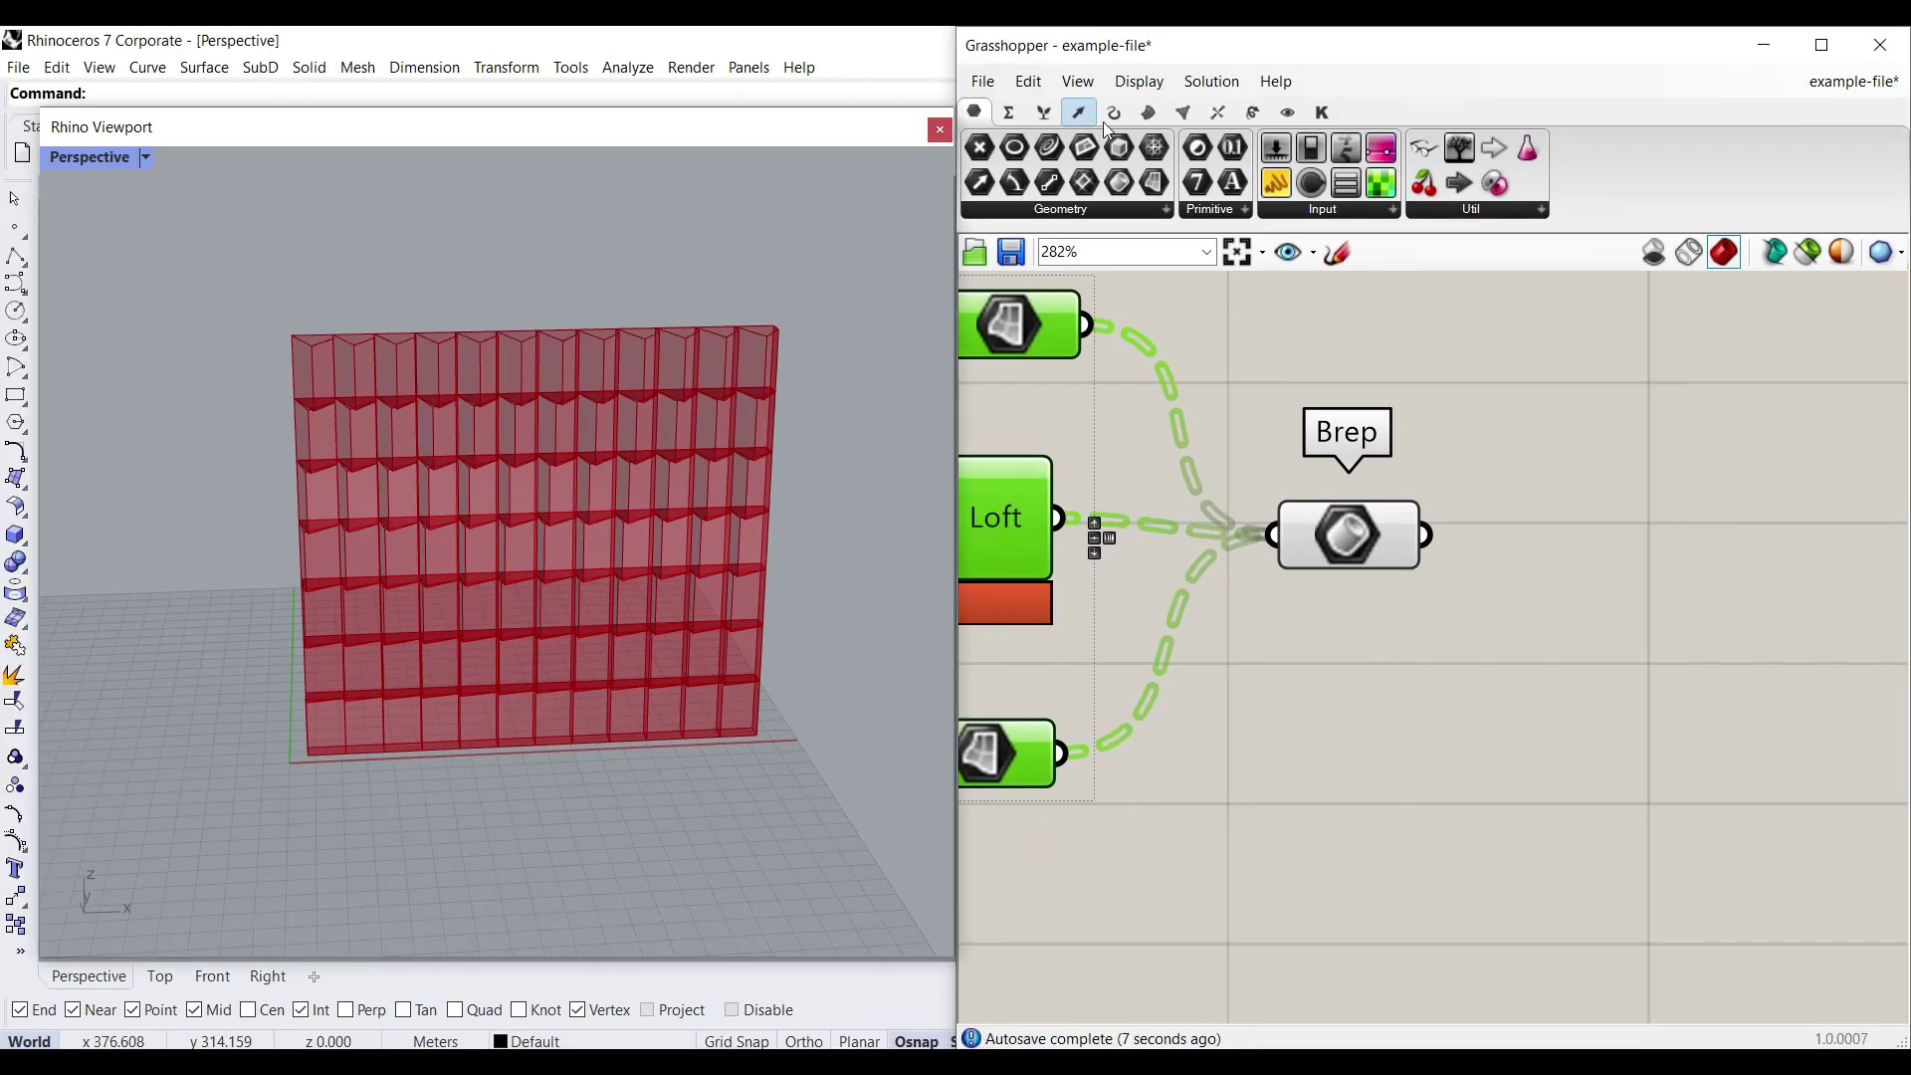
left_click(1151, 113)
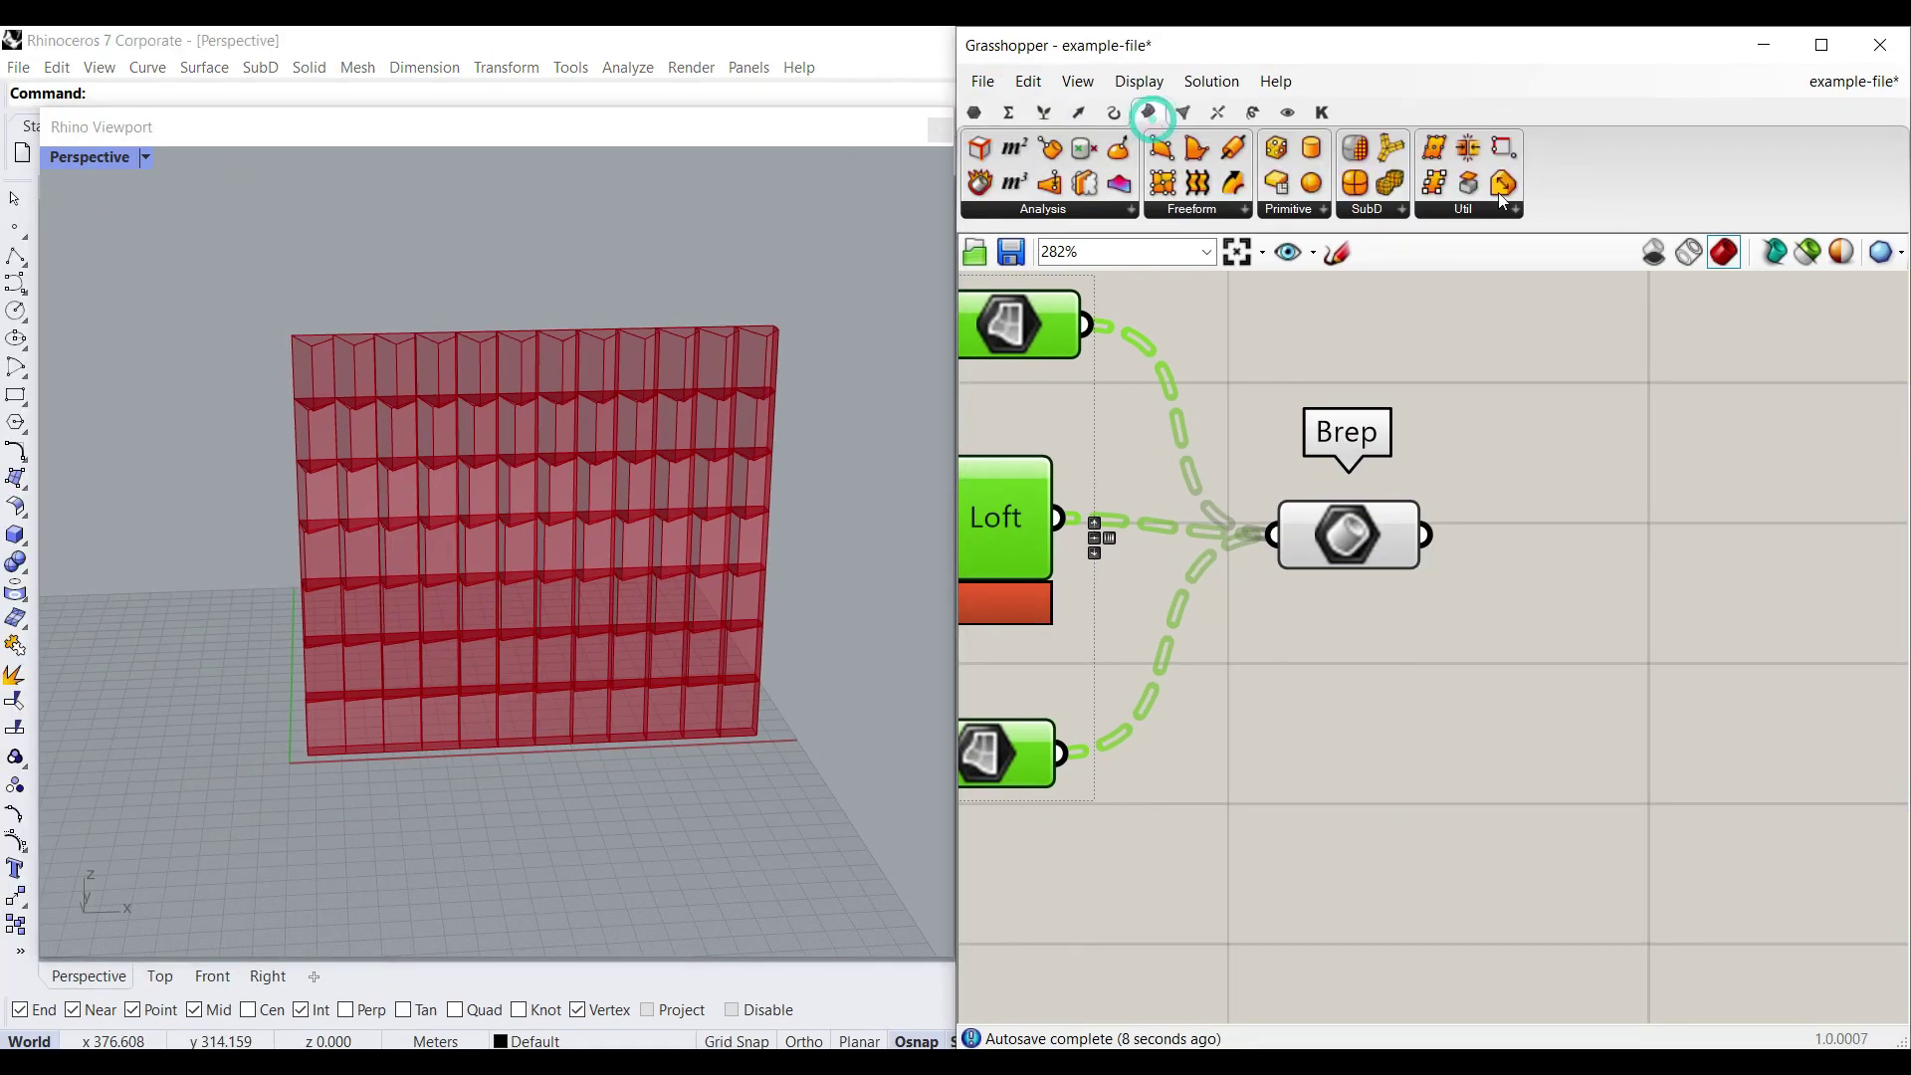
left_click_drag(1611, 556, 1620, 587)
left_click_drag(1427, 537, 1473, 589)
left_click_drag(1603, 580, 1603, 529)
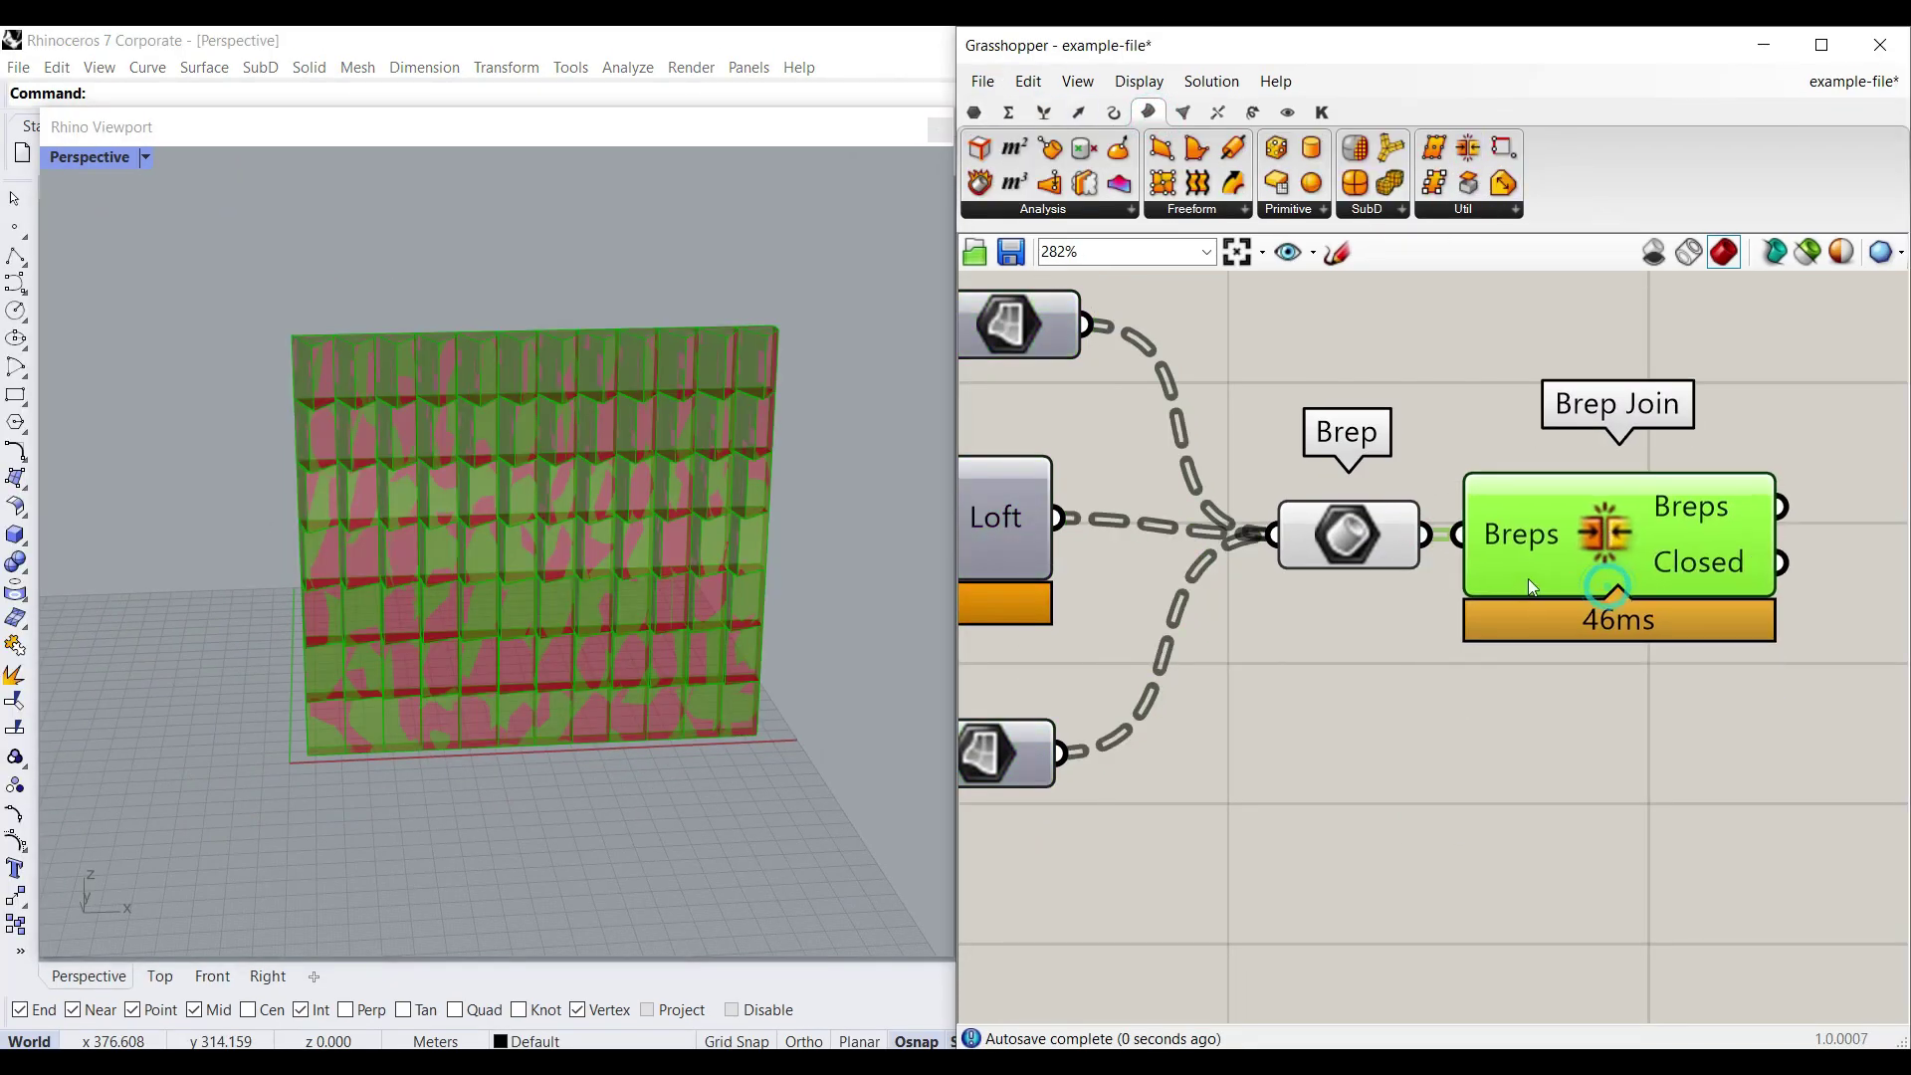
Step: Turn off the preview of the final component group, including the Brep parameter and Brep Join
scroll(1576, 593, "down", 7)
left_click_drag(1612, 686, 1206, 502)
right_click(1411, 439)
left_click(1487, 478)
left_click(1532, 422)
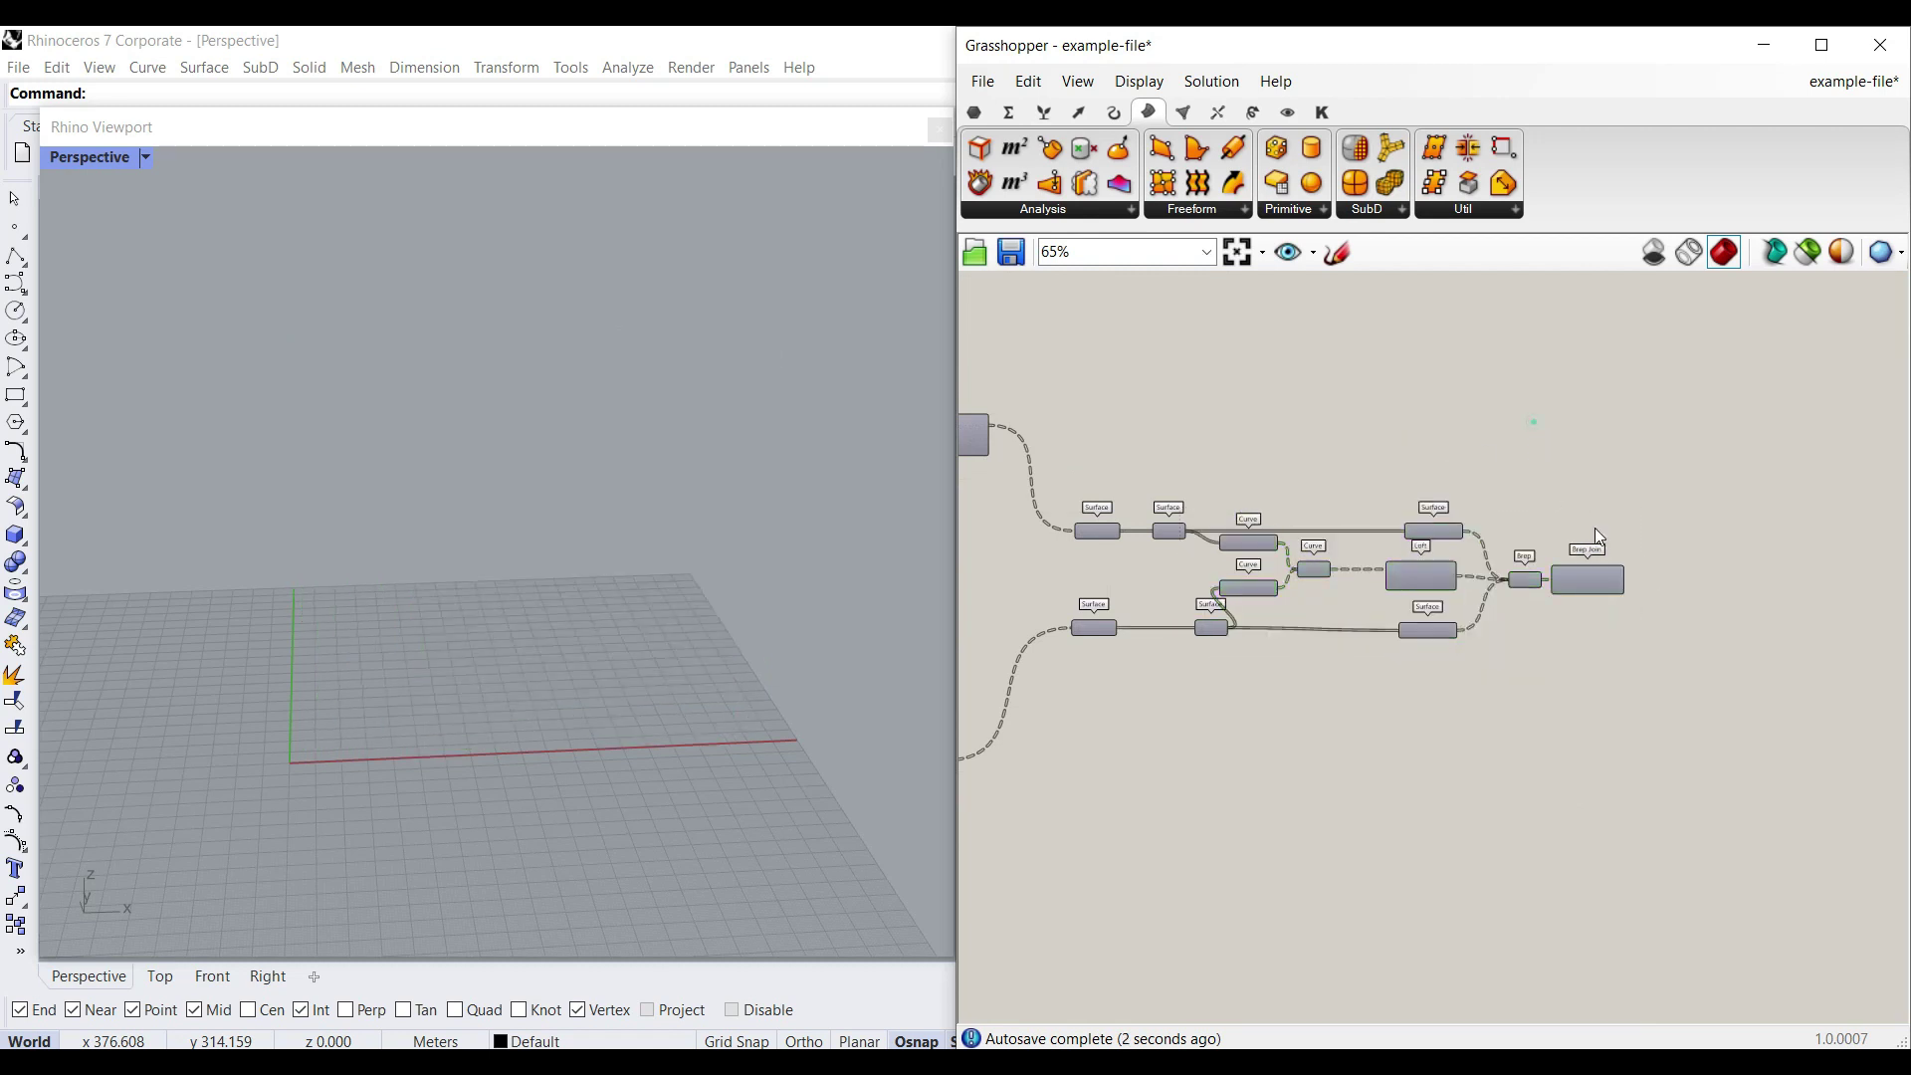
Step: Bake the Brep Join result to examine the facade geometry in the viewport and undo the bake
scroll(1612, 558, "up", 5)
right_click(1547, 589)
left_click(1572, 611)
left_click(1589, 852)
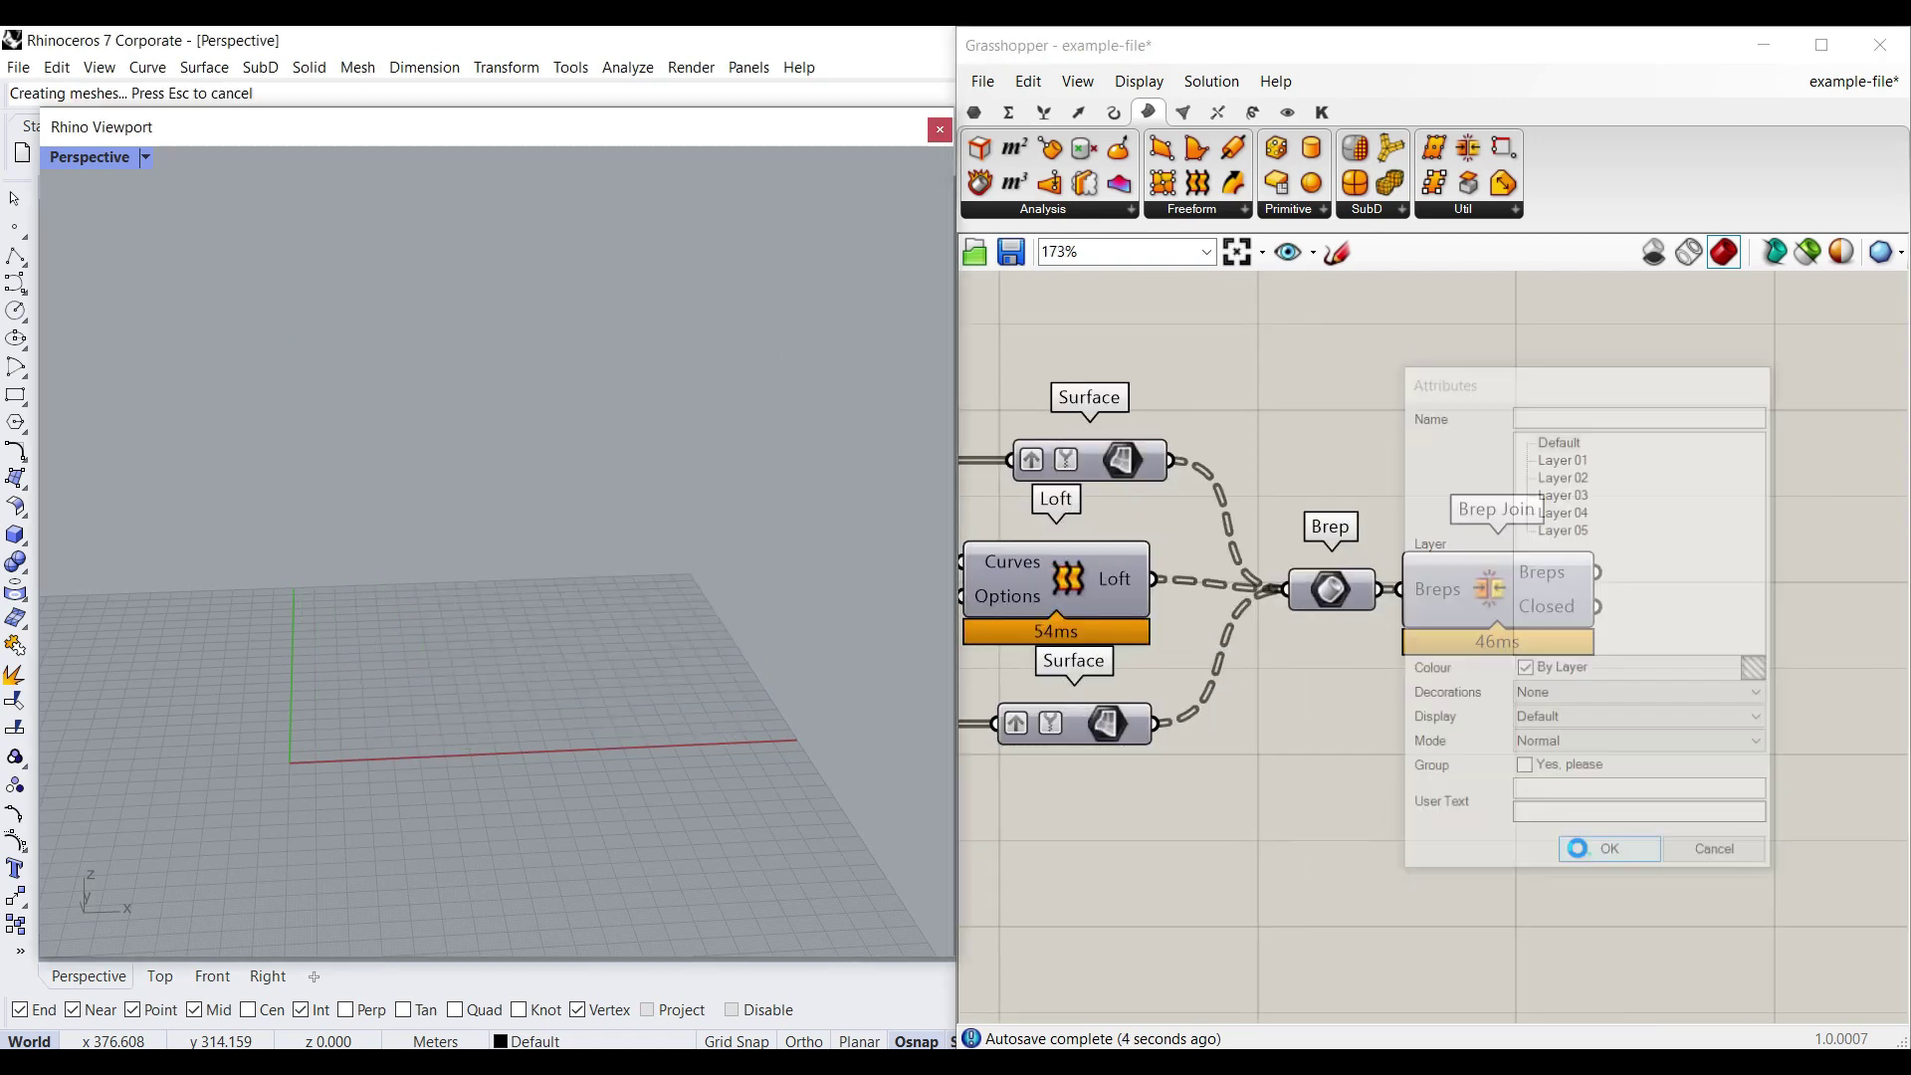
scroll(642, 622, "up", 5)
scroll(642, 622, "down", 6)
right_click_drag(642, 622, 748, 607)
scroll(461, 506, "up", 6)
left_click(775, 465)
right_click_drag(775, 465, 815, 482)
scroll(815, 482, "down", 7)
right_click_drag(721, 606, 701, 813)
key("ctrl+z")
scroll(1393, 161, "down", 4)
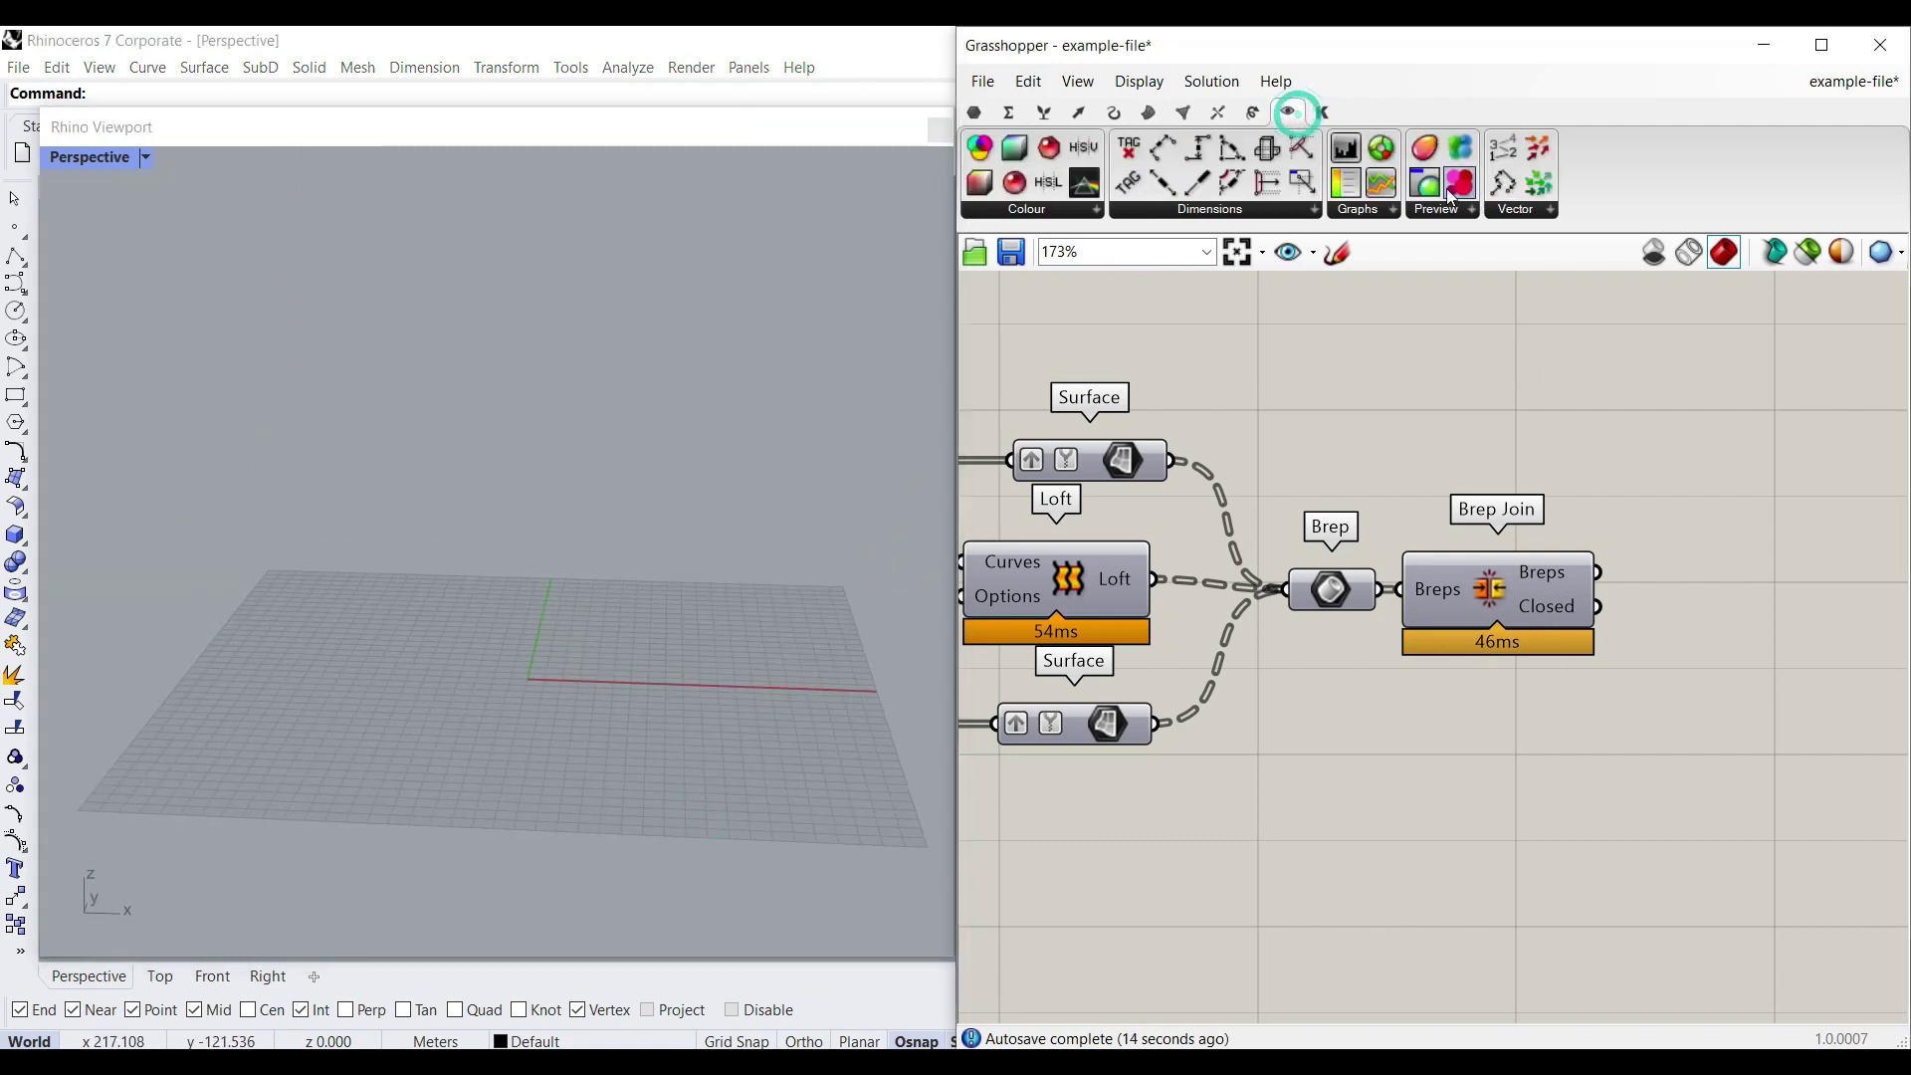
Step: Feed the joined Breps into a new Custom Preview's Geometry input and a new Brep Edges component
left_click_drag(1768, 679, 1767, 675)
left_click_drag(1598, 572, 1689, 654)
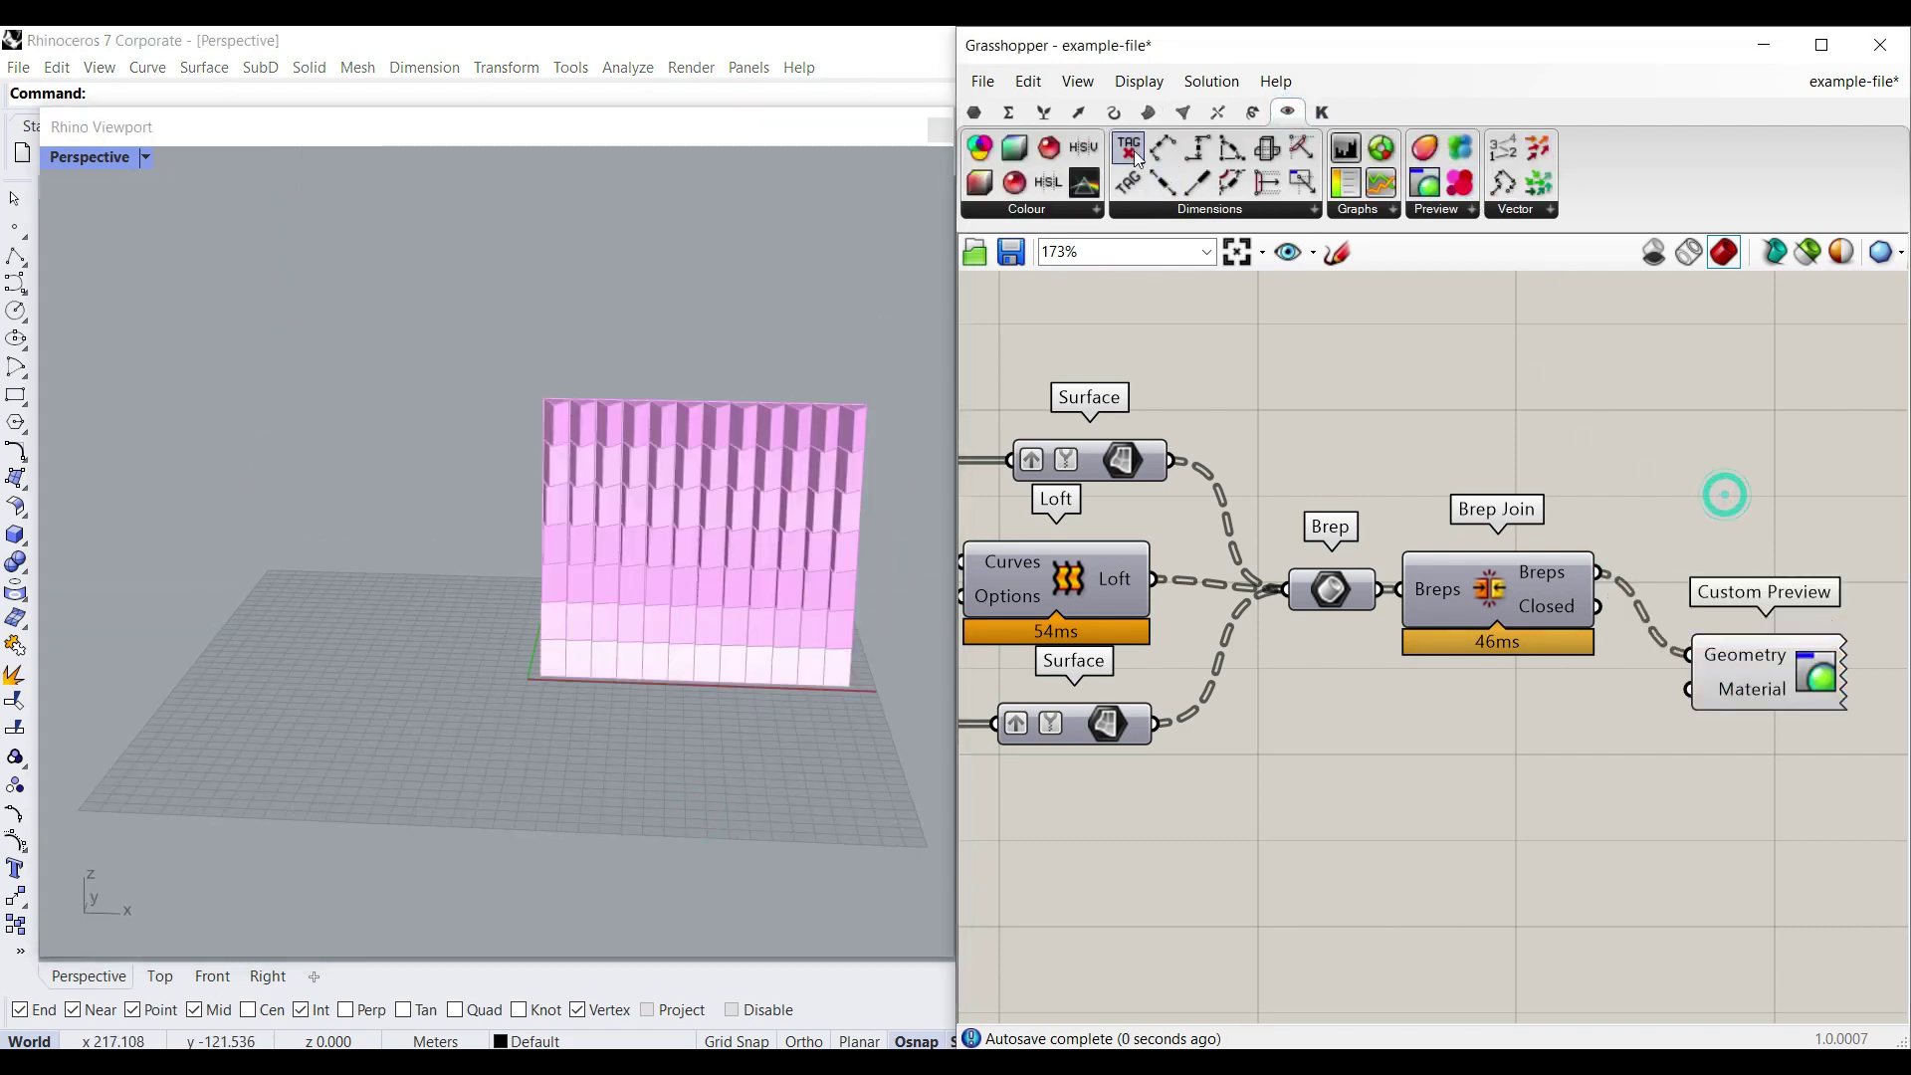
left_click(1158, 115)
left_click_drag(1526, 395, 1774, 503)
left_click_drag(1597, 573, 1654, 503)
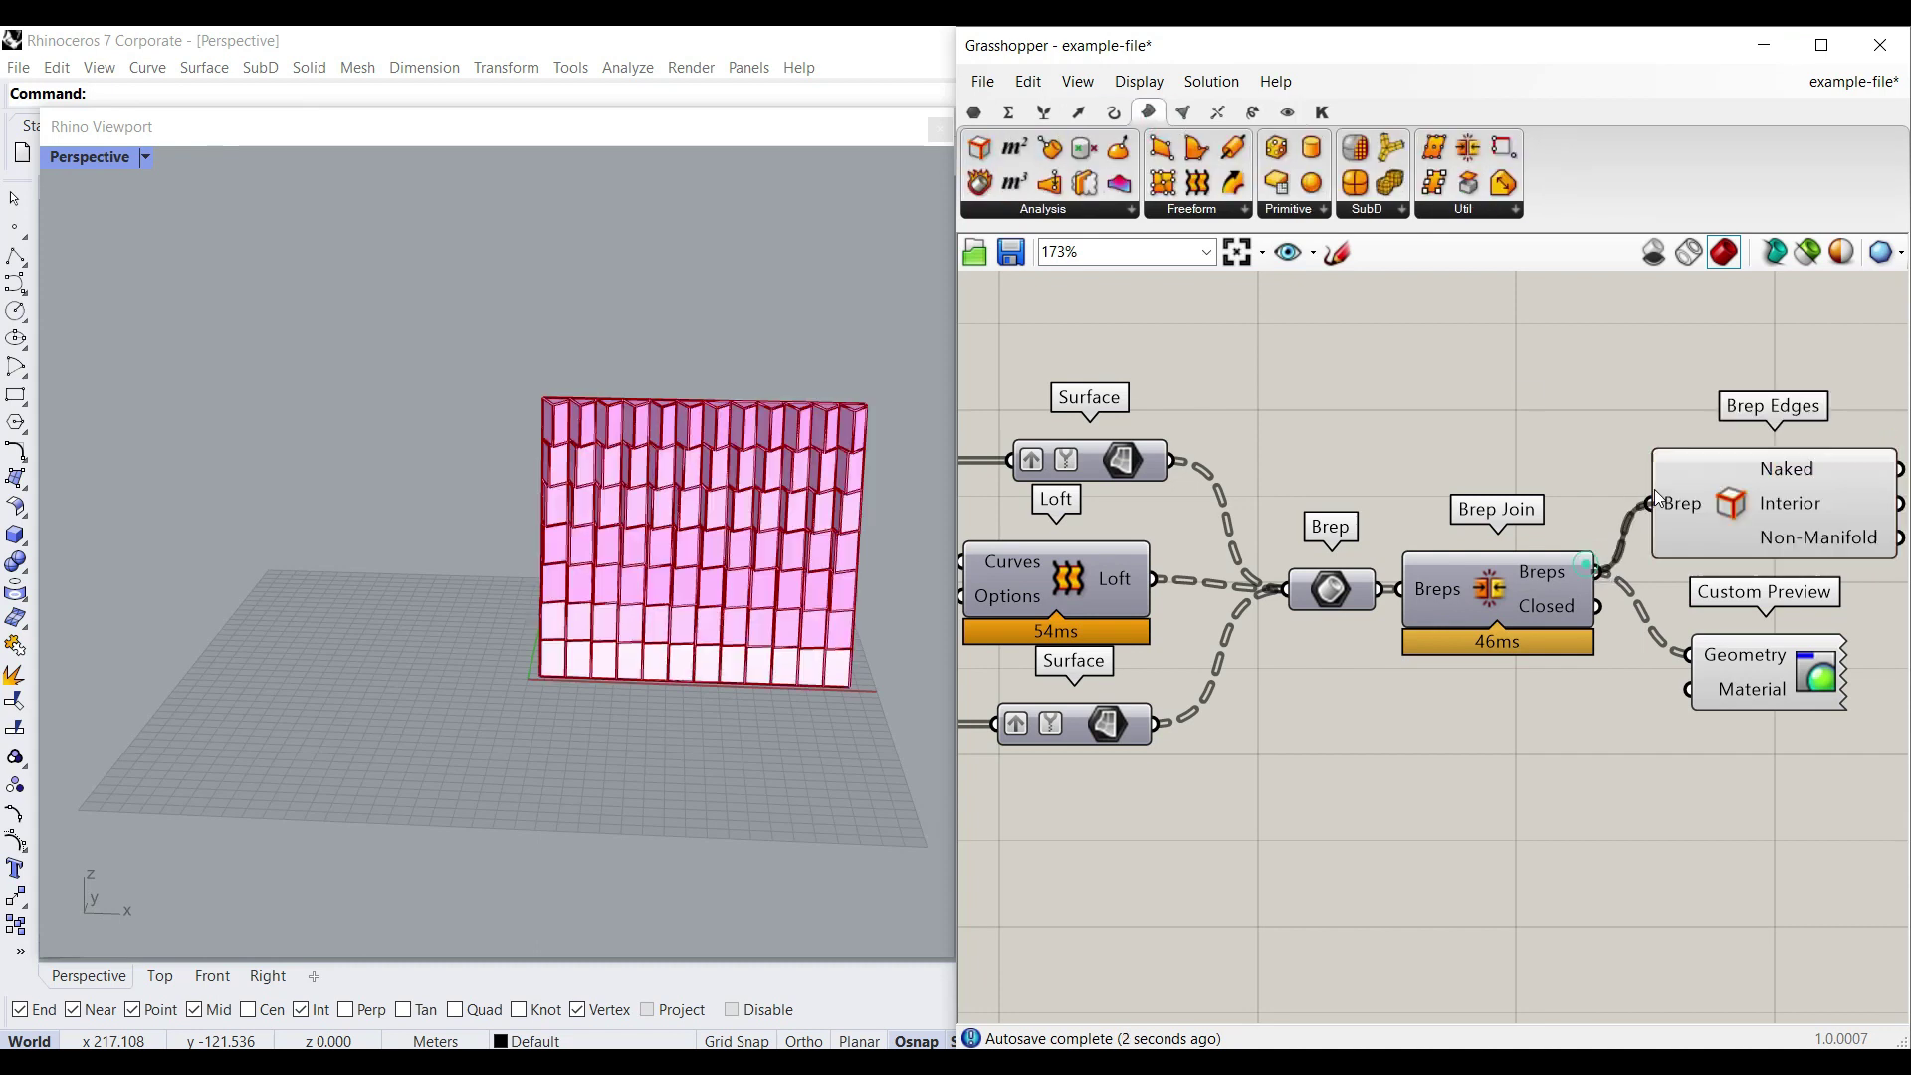
Step: Set the Count X slider to 9
scroll(478, 583, "up", 5)
mouse_move(570, 579)
right_mouse_down()
mouse_move(478, 583)
mouse_move(537, 592)
right_mouse_up()
scroll(1602, 649, "down", 5)
right_click_drag(1035, 575, 1787, 585)
right_click_drag(1806, 576, 1578, 591)
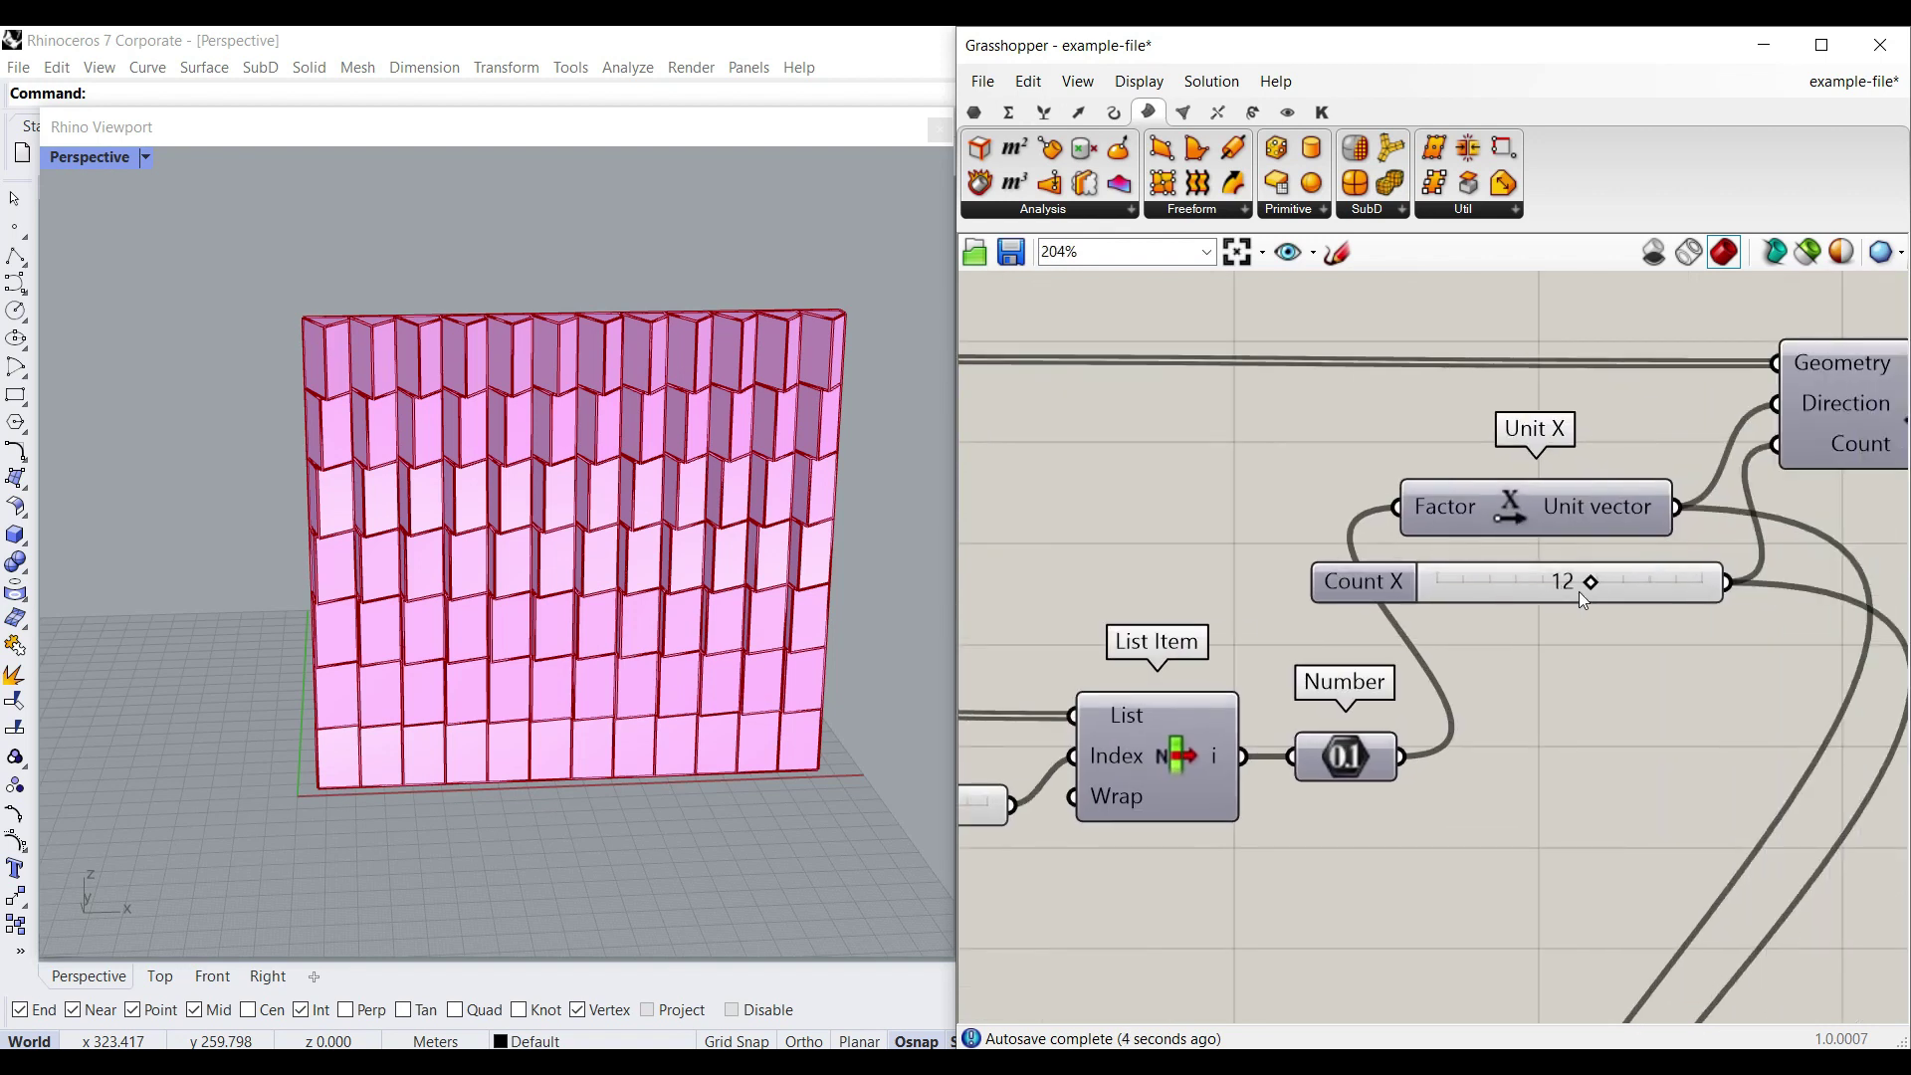
mouse_move(1564, 583)
left_mouse_down()
mouse_move(1490, 589)
mouse_move(1536, 595)
left_mouse_up()
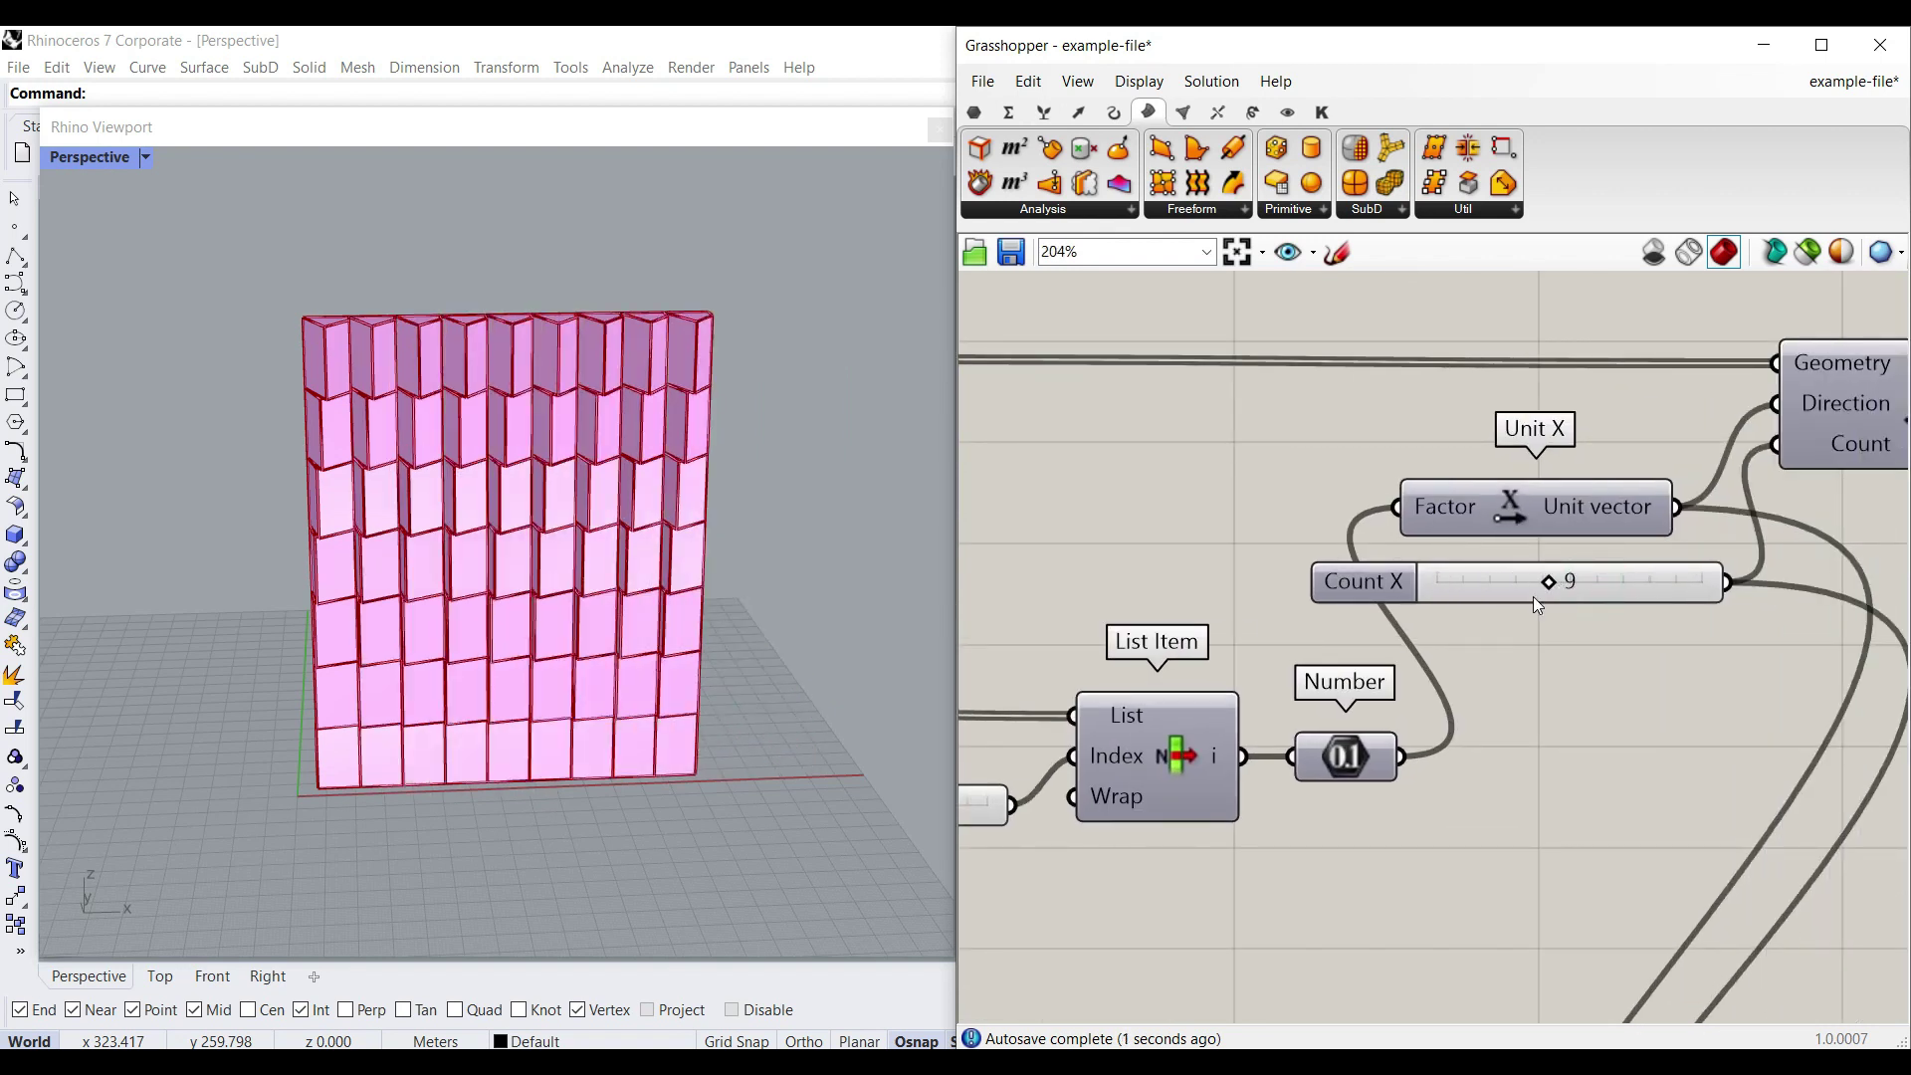
Step: Replace the index slider of the List Item that feeds the Unit X factor with a panel containing 1
right_click_drag(1354, 637, 1788, 621)
right_click_drag(1282, 792, 1363, 732)
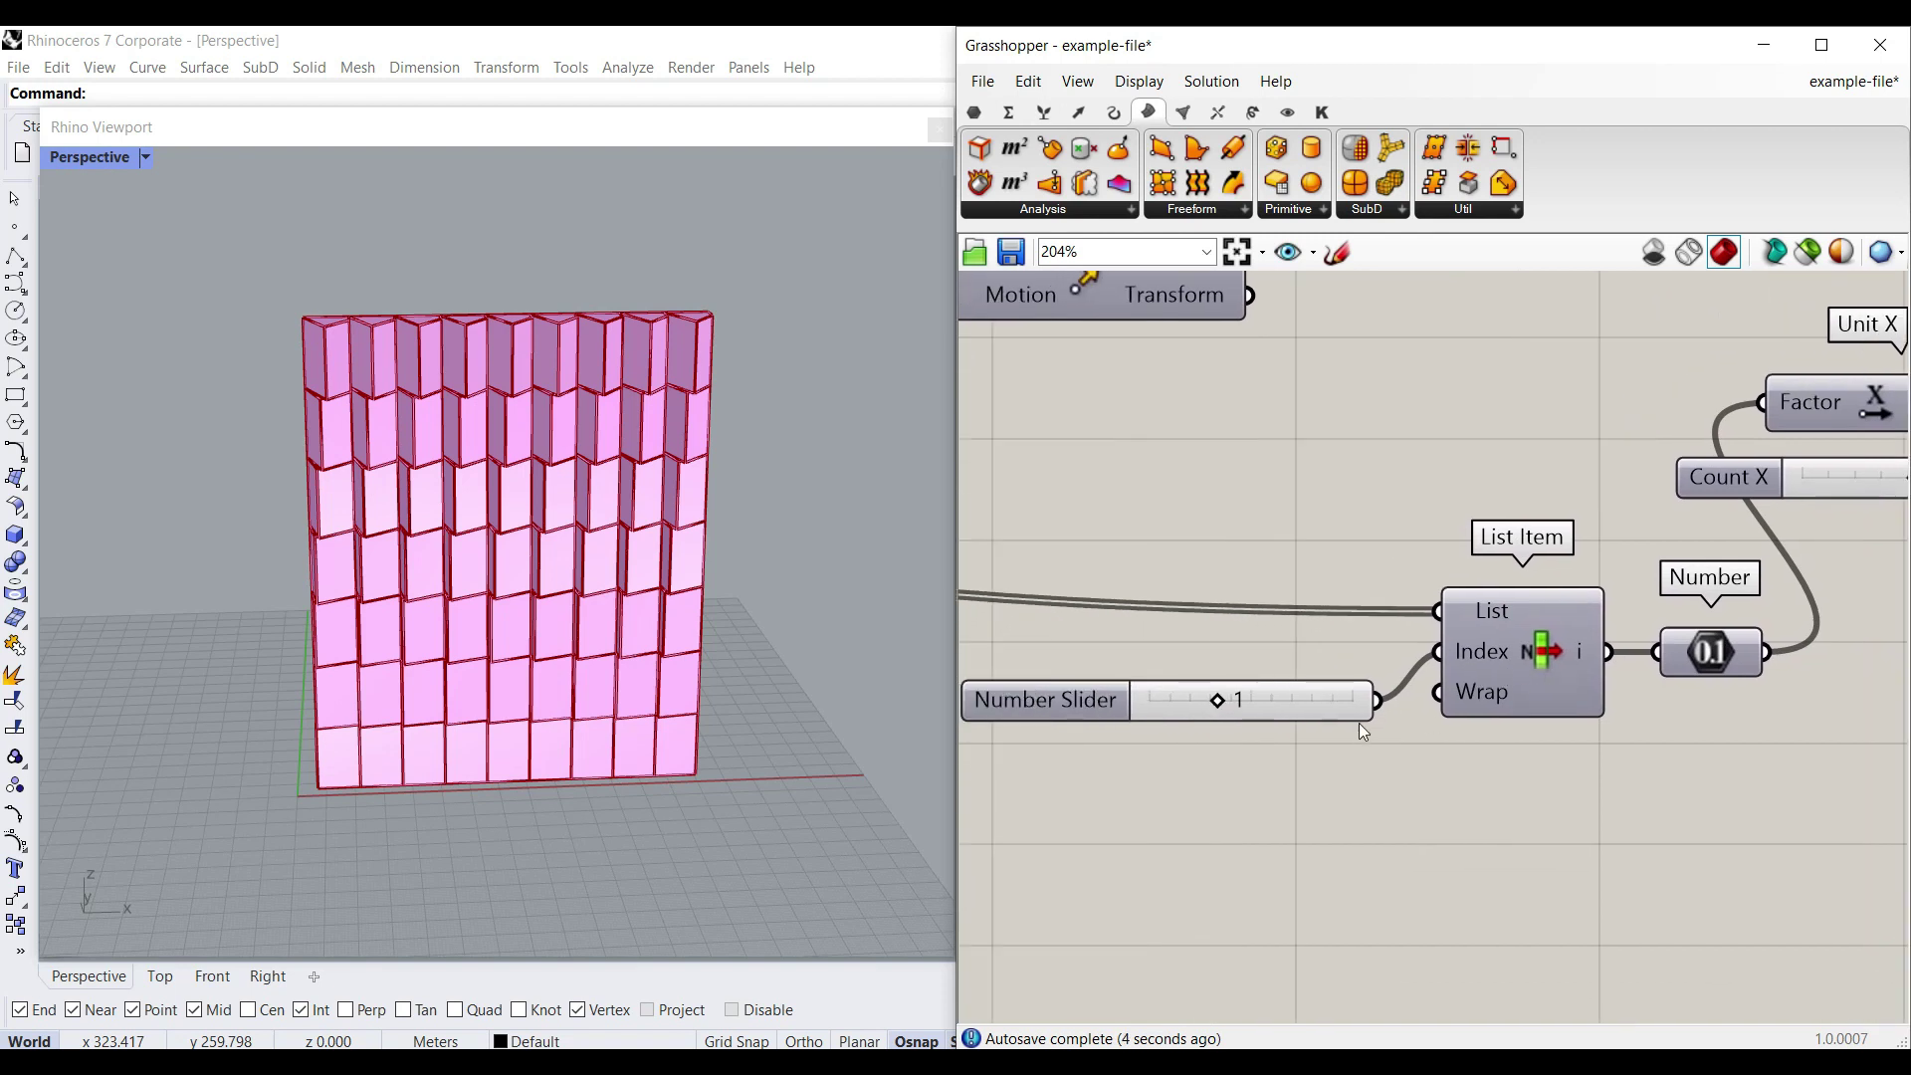
double_click(1303, 757)
type("//1")
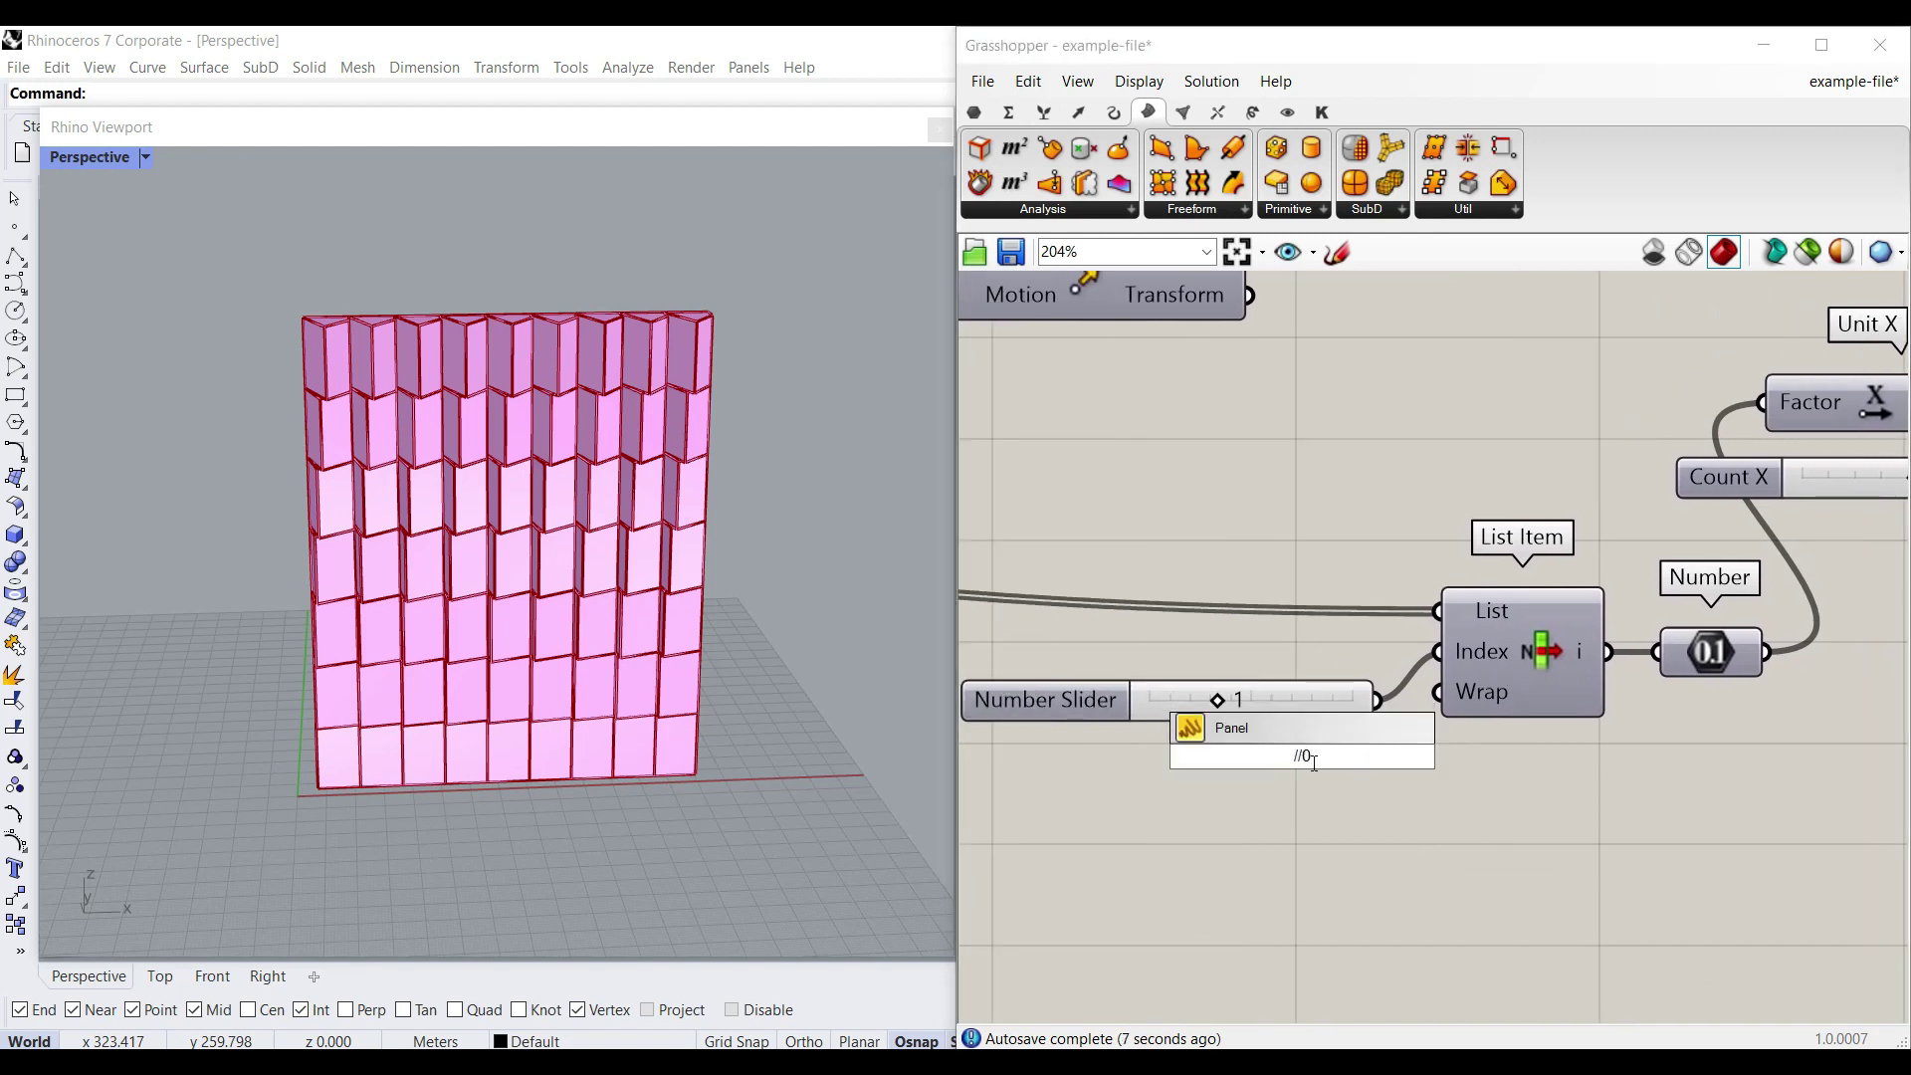
key("Return")
left_click_drag(1336, 755, 1439, 653)
left_click(1328, 691)
key("Delete")
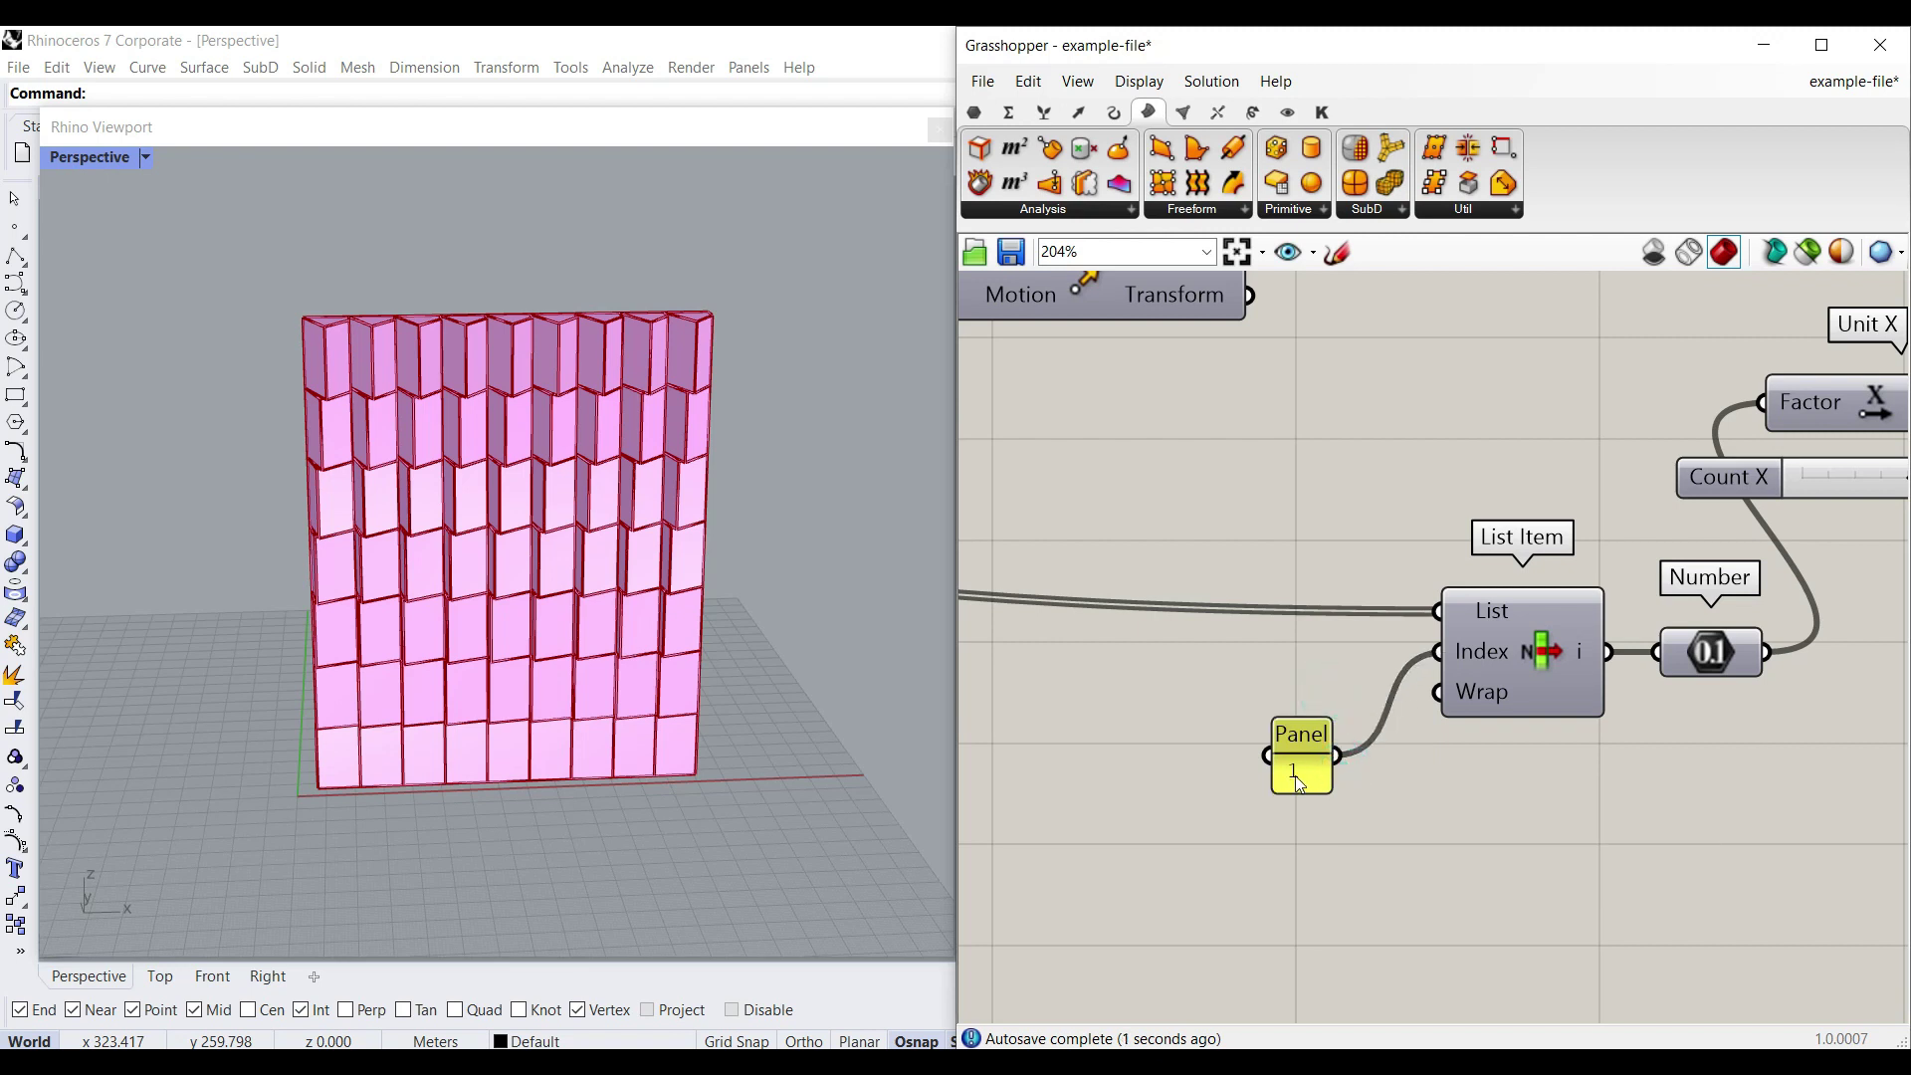
left_click_drag(1324, 751, 1323, 665)
Step: Replace the index slider of the List Item after Explode with a panel containing 2
right_click_drag(1324, 665, 1502, 669)
scroll(1513, 666, "down", 9)
right_click_drag(1144, 582, 1437, 545)
scroll(1439, 550, "up", 7)
double_click(1485, 741)
type("2")
key("Return")
left_click_drag(1514, 753, 1620, 661)
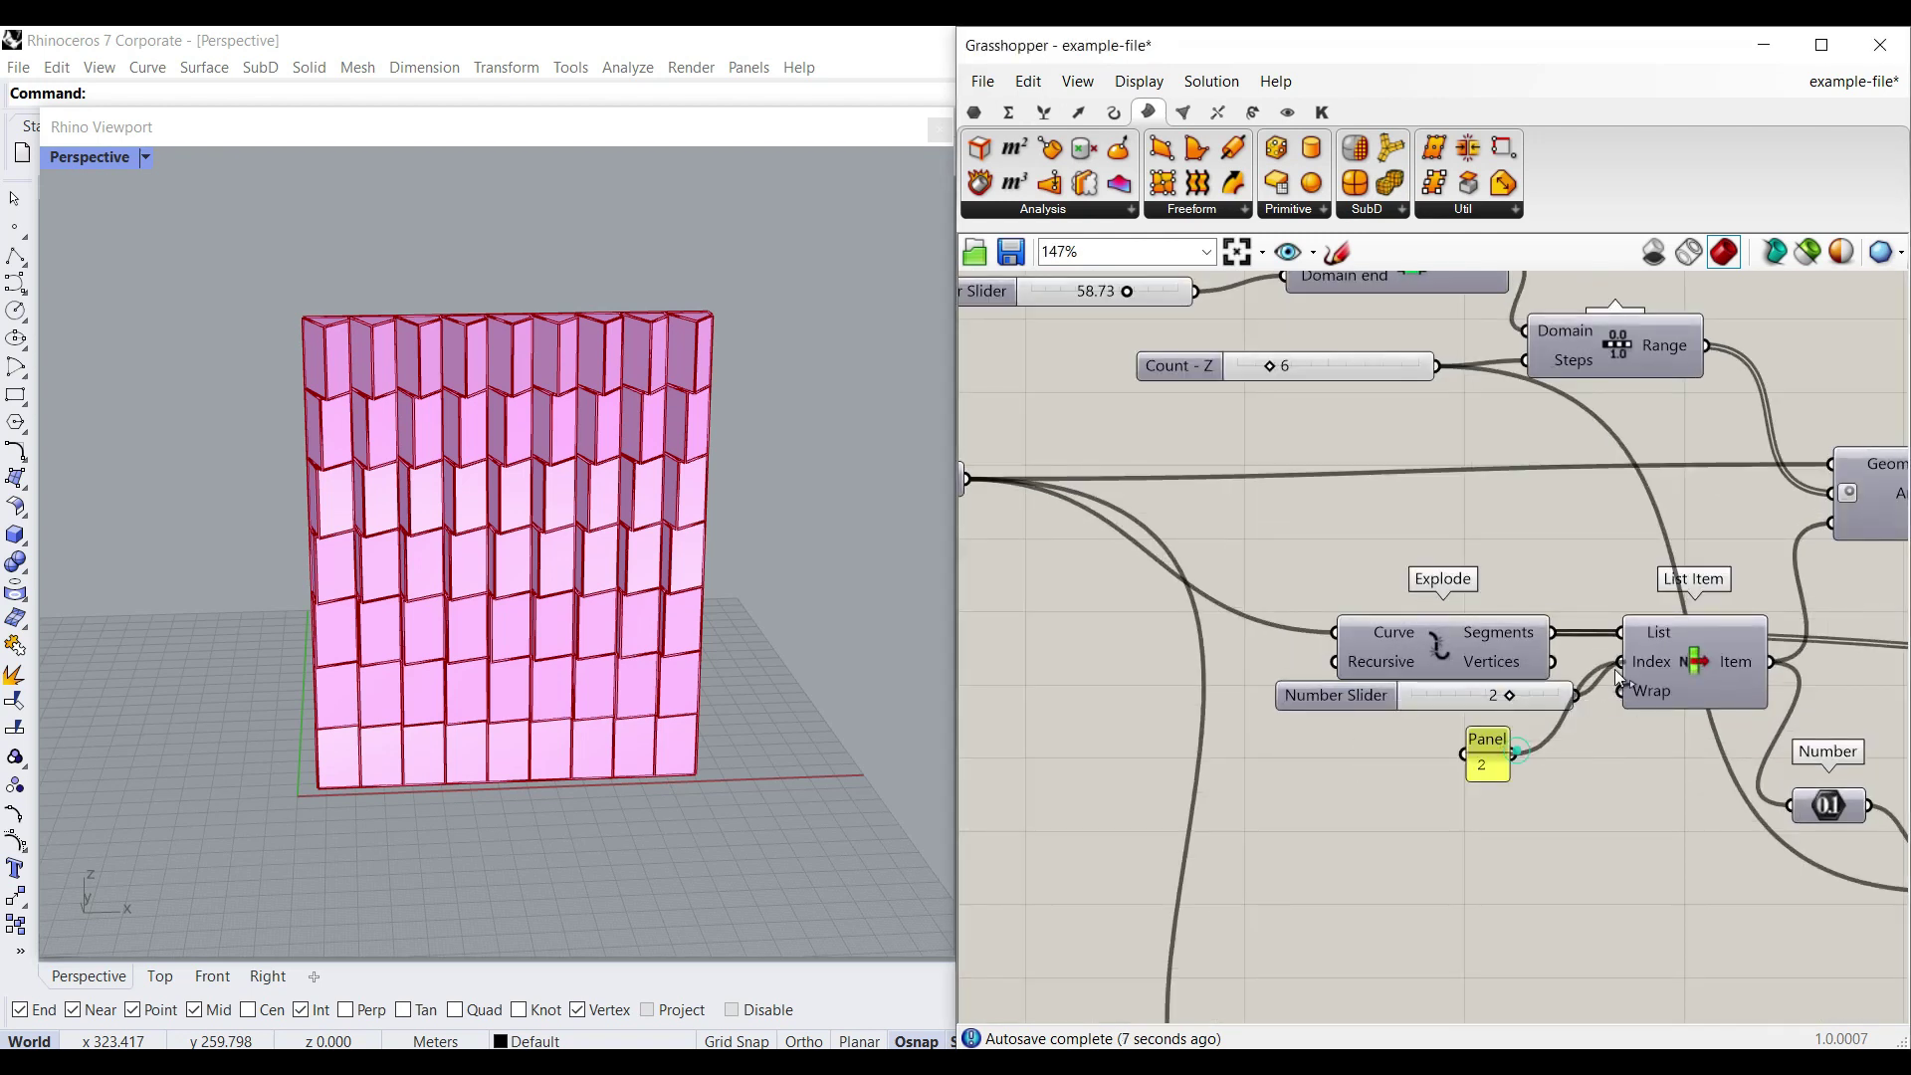
left_click(1429, 697)
key("Delete")
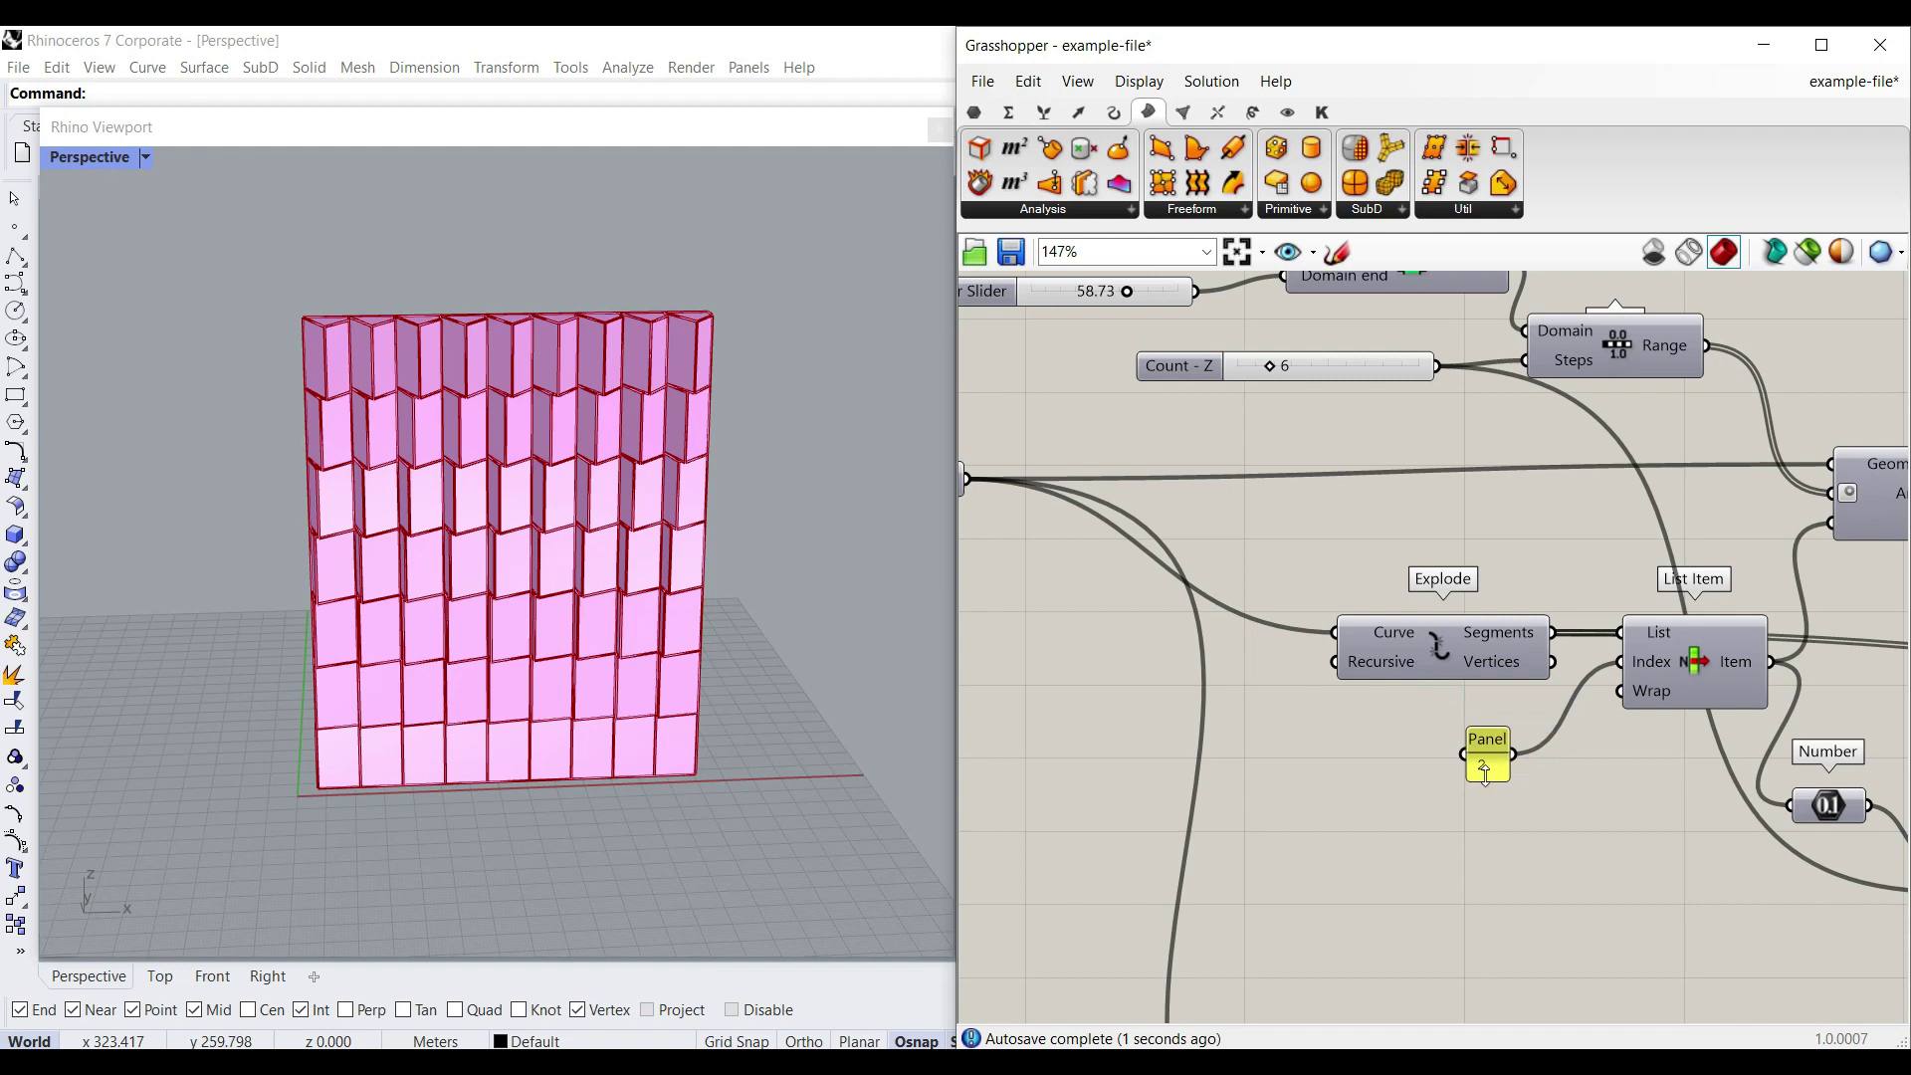
Step: Adjust the Count - Z slider to change the number of panel rows
right_click_drag(1269, 364, 1316, 457)
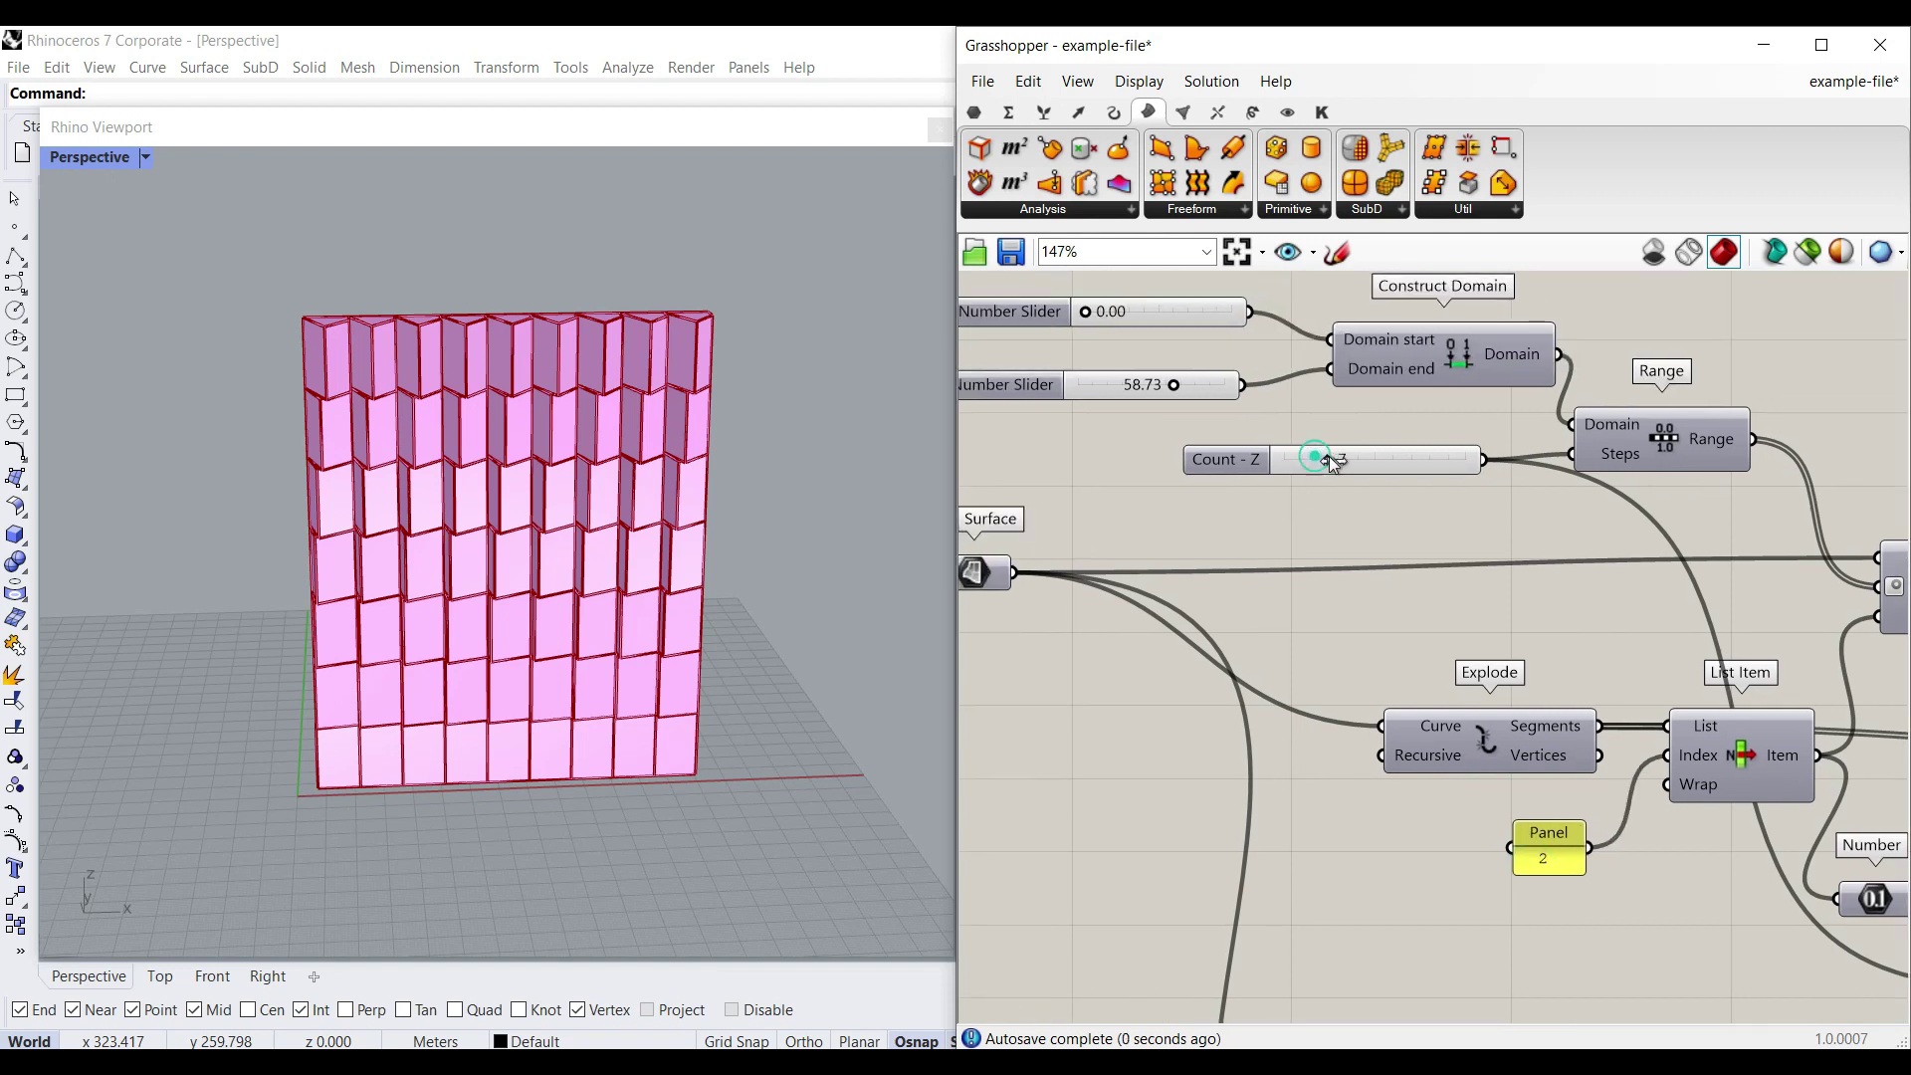
left_click_drag(1329, 456, 1321, 455)
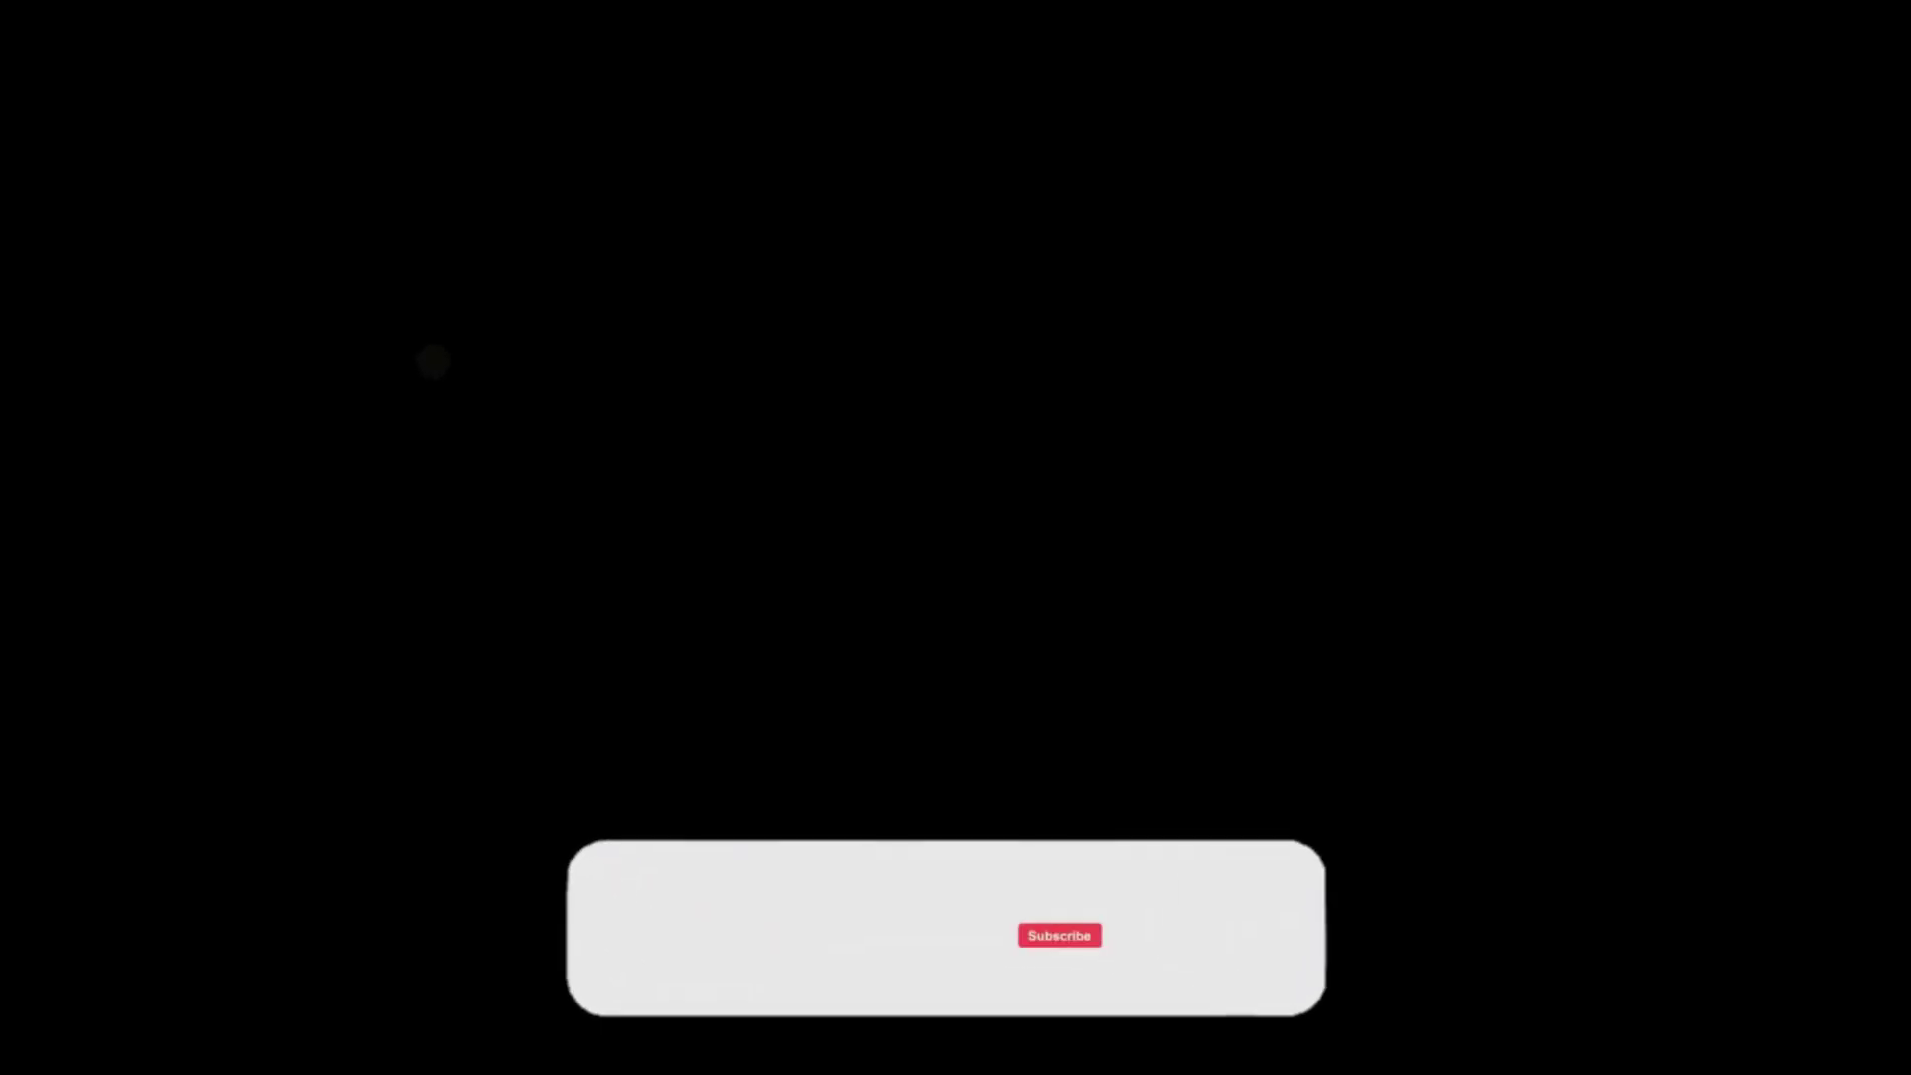